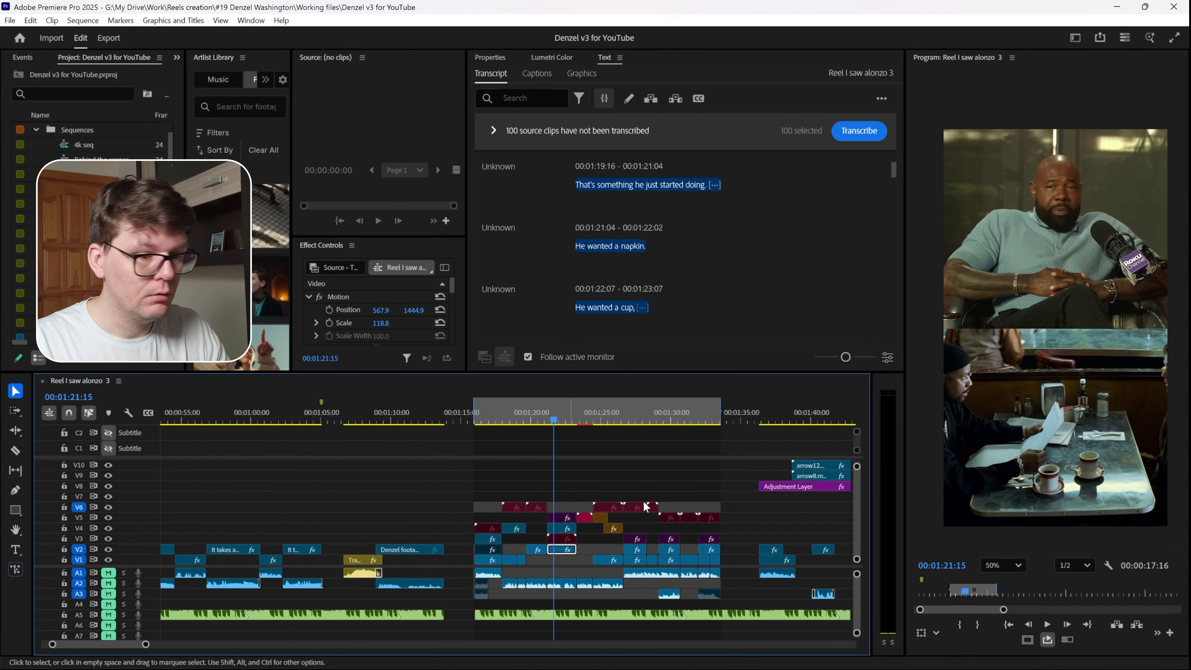
Review the sequence transcript for the section between the in and out points
scroll(672, 492, "up", 3)
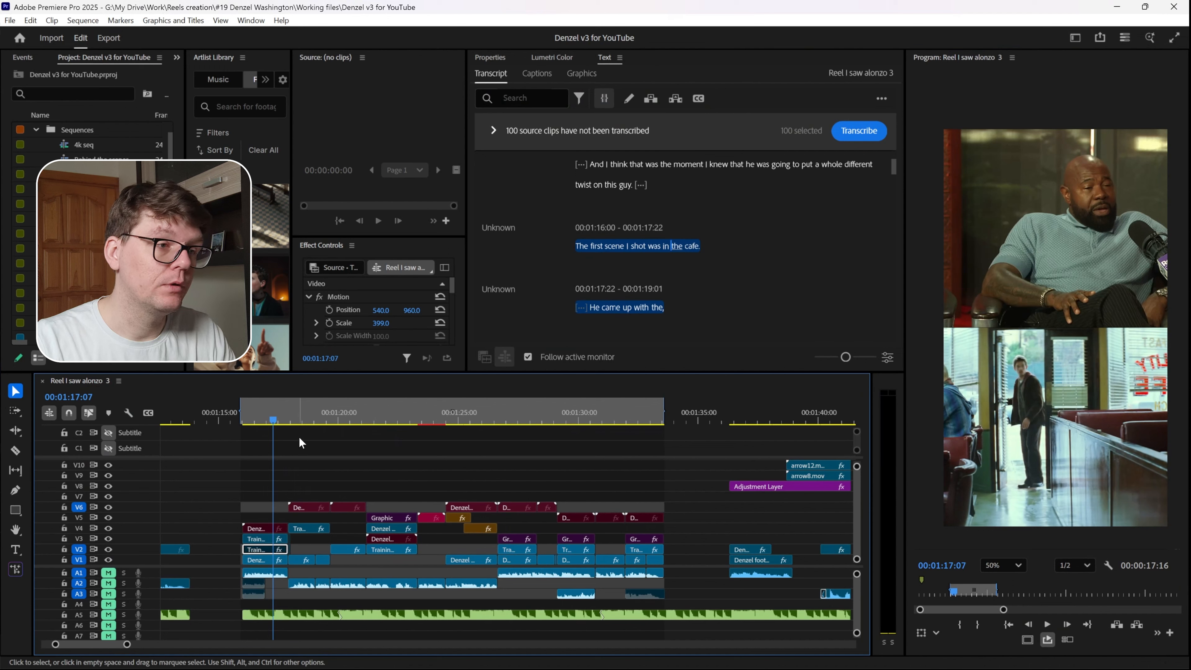
scroll(616, 251, "up", 2)
scroll(616, 251, "up", 3)
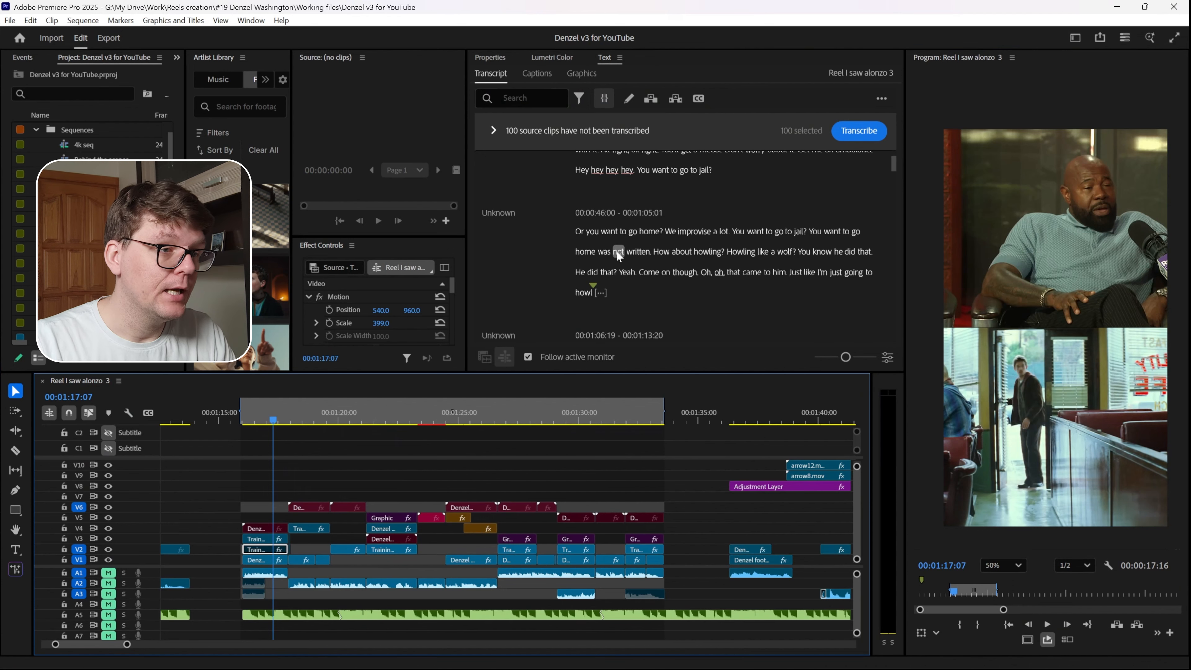
scroll(616, 251, "down", 6)
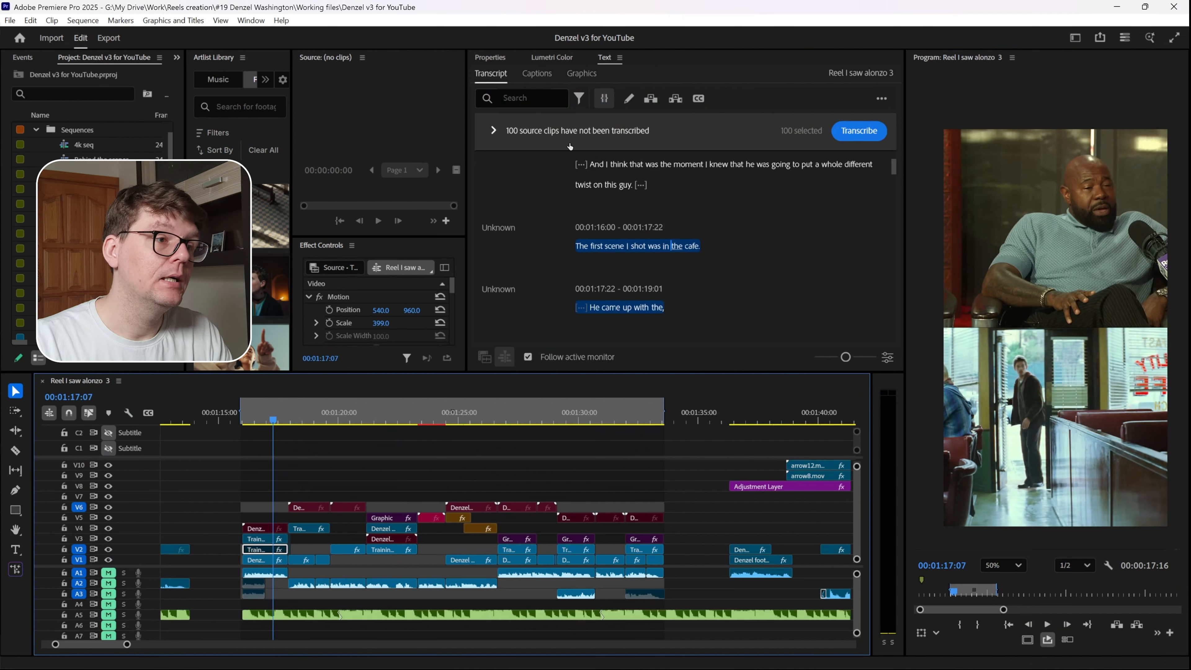
left_click(605, 58)
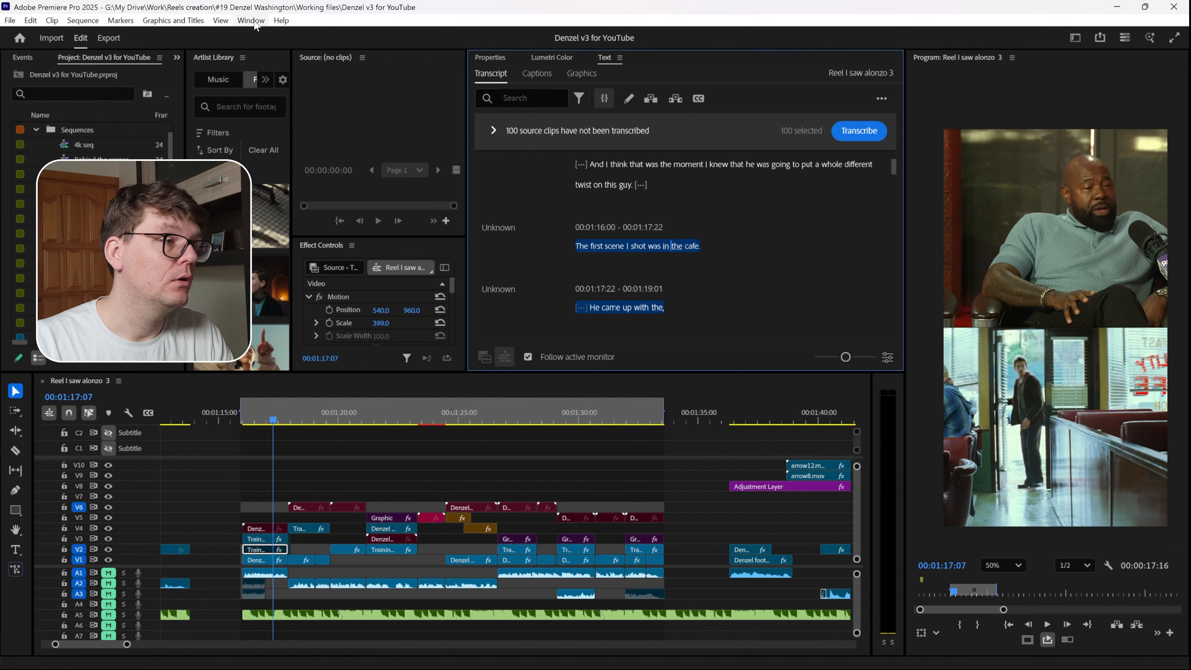
left_click(254, 21)
left_click(272, 278)
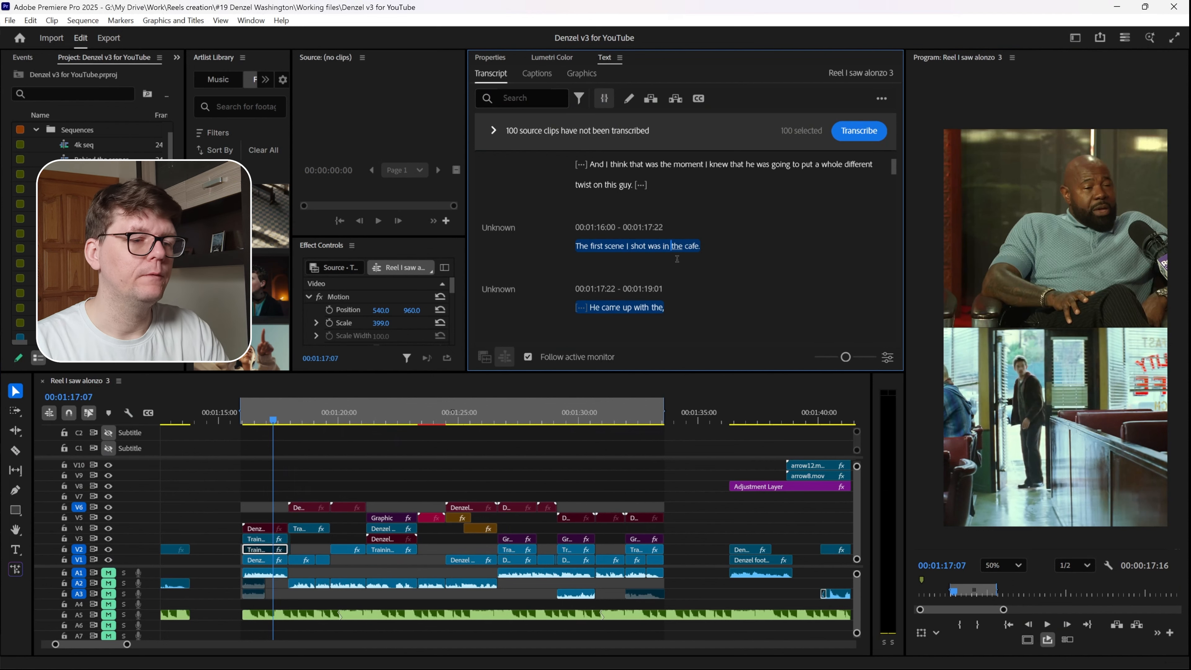
scroll(678, 258, "down", 5)
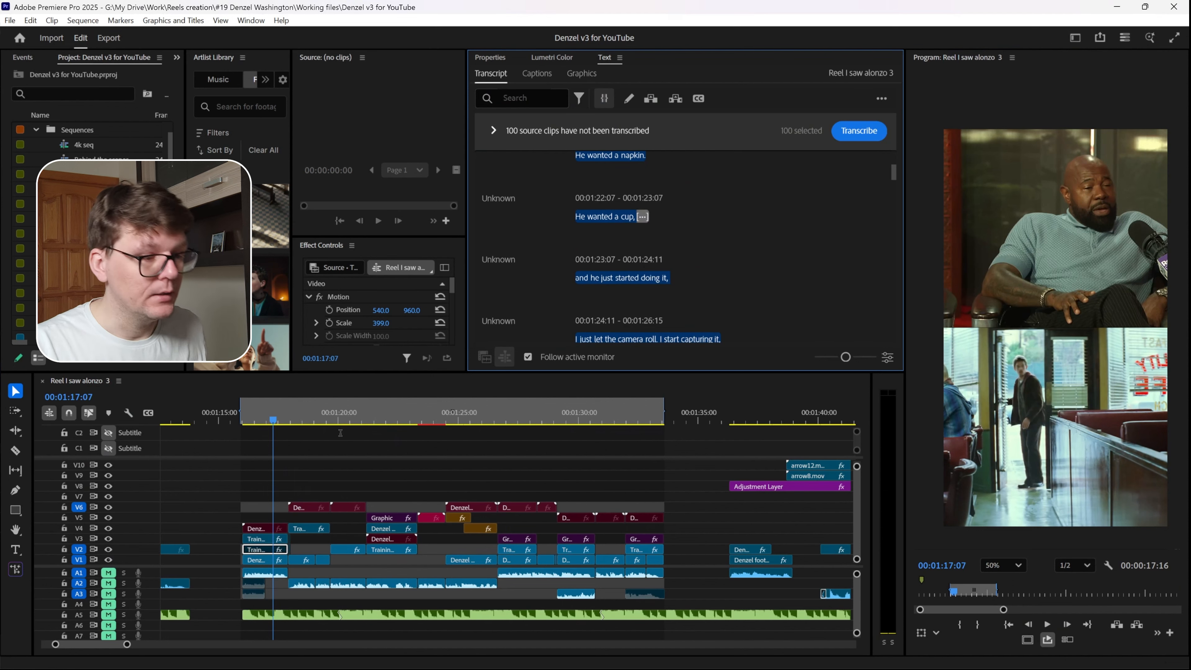
scroll(612, 261, "down", 3)
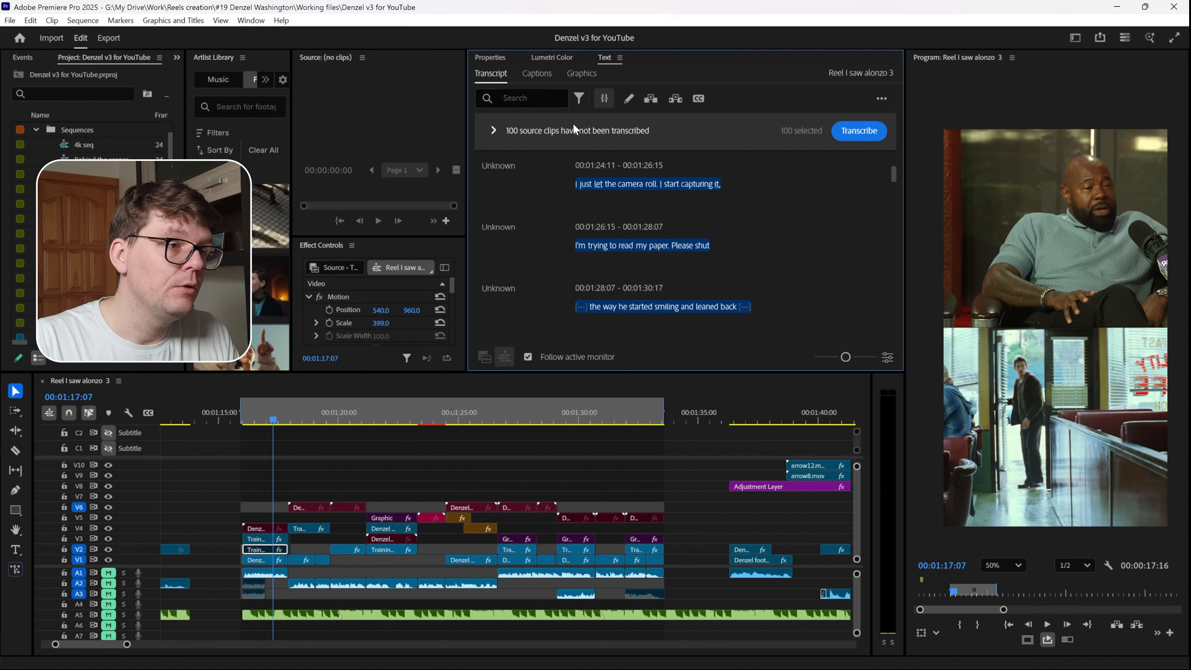
Create single-line captions from the transcript with maximum length 7 characters, minimum duration 1.2 seconds and gap 0 frames
left_click(534, 77)
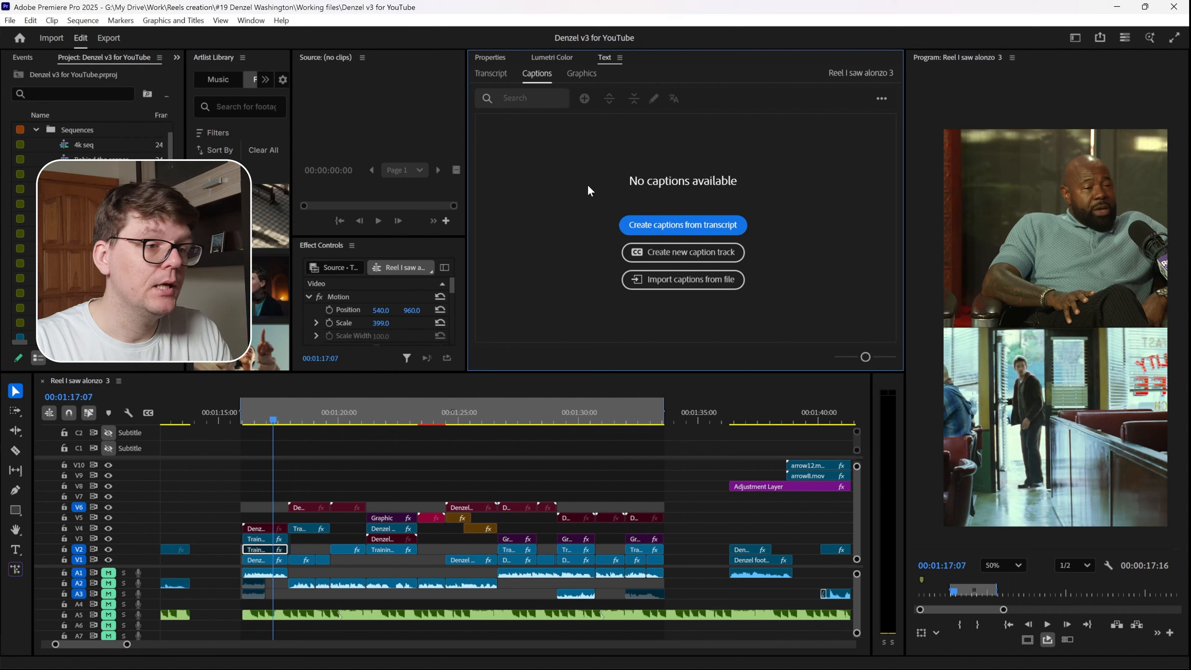
left_click(651, 229)
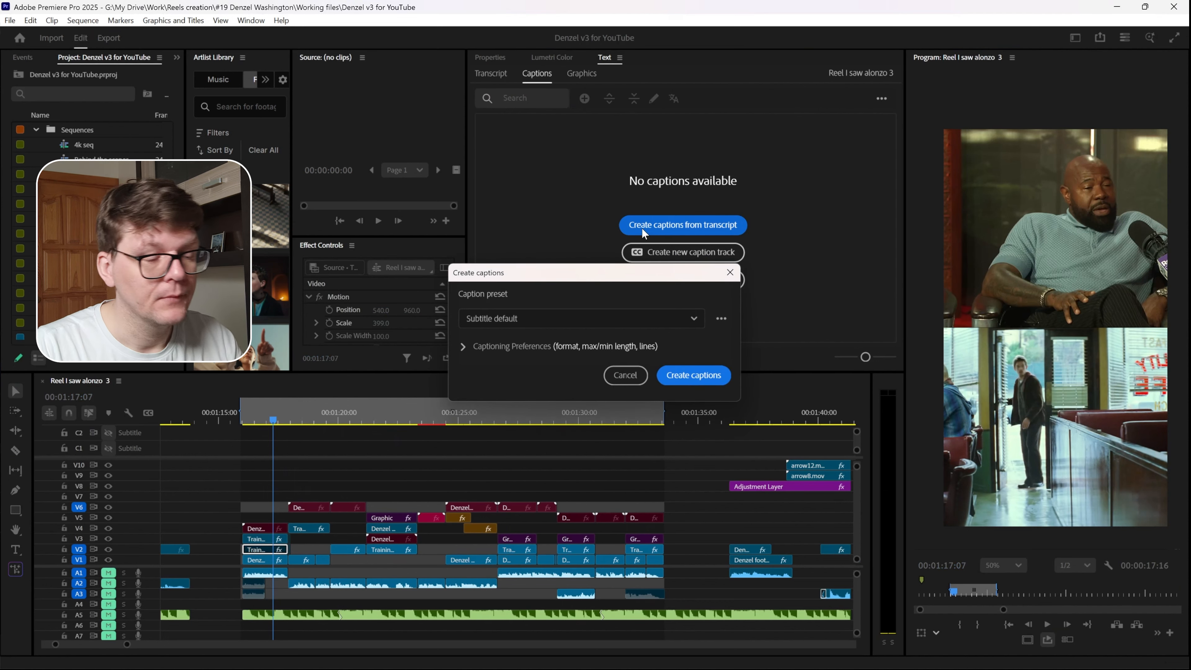
left_click(472, 349)
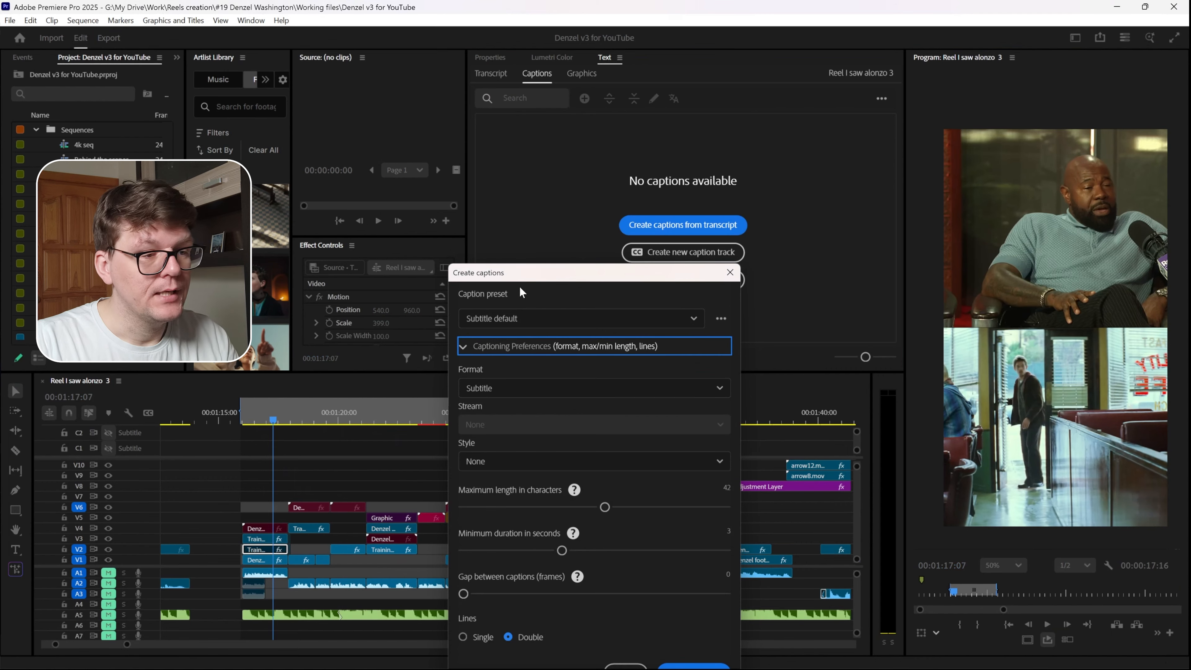
left_click_drag(519, 274, 556, 105)
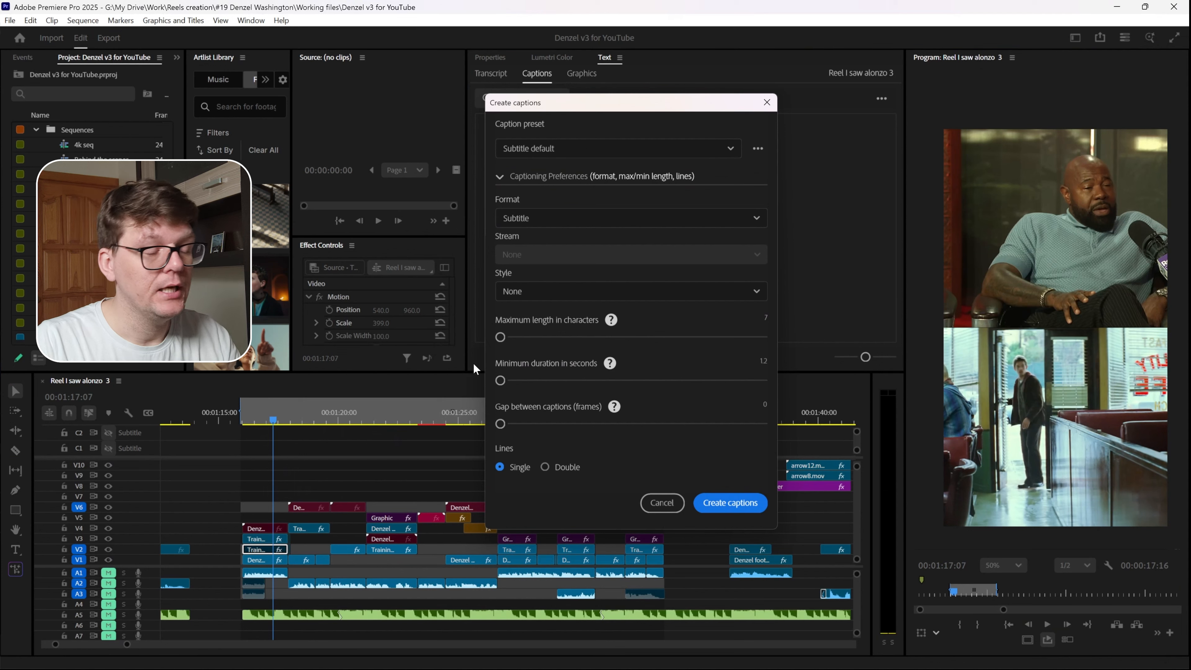
left_click(731, 503)
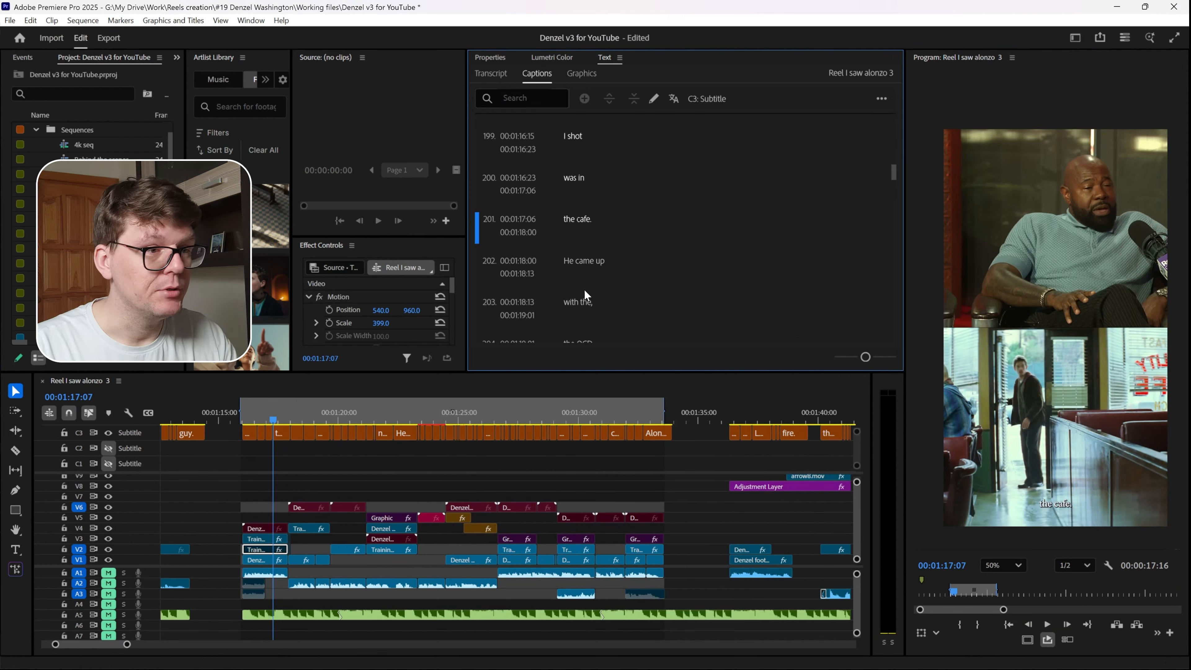
Select all the captions in the marked range and set their font to Montserrat ExtraBold
left_click_drag(311, 411, 293, 414)
mouse_move(684, 461)
left_mouse_down()
mouse_move(483, 425)
mouse_move(251, 406)
left_mouse_up()
left_click(490, 57)
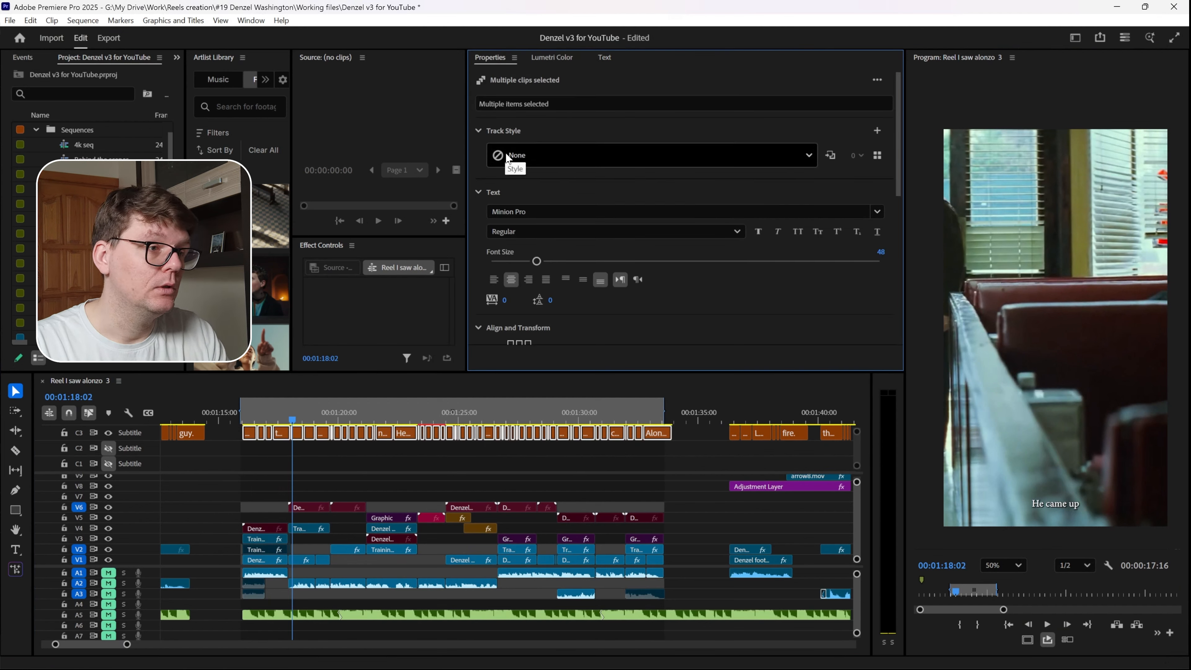
left_click(509, 211)
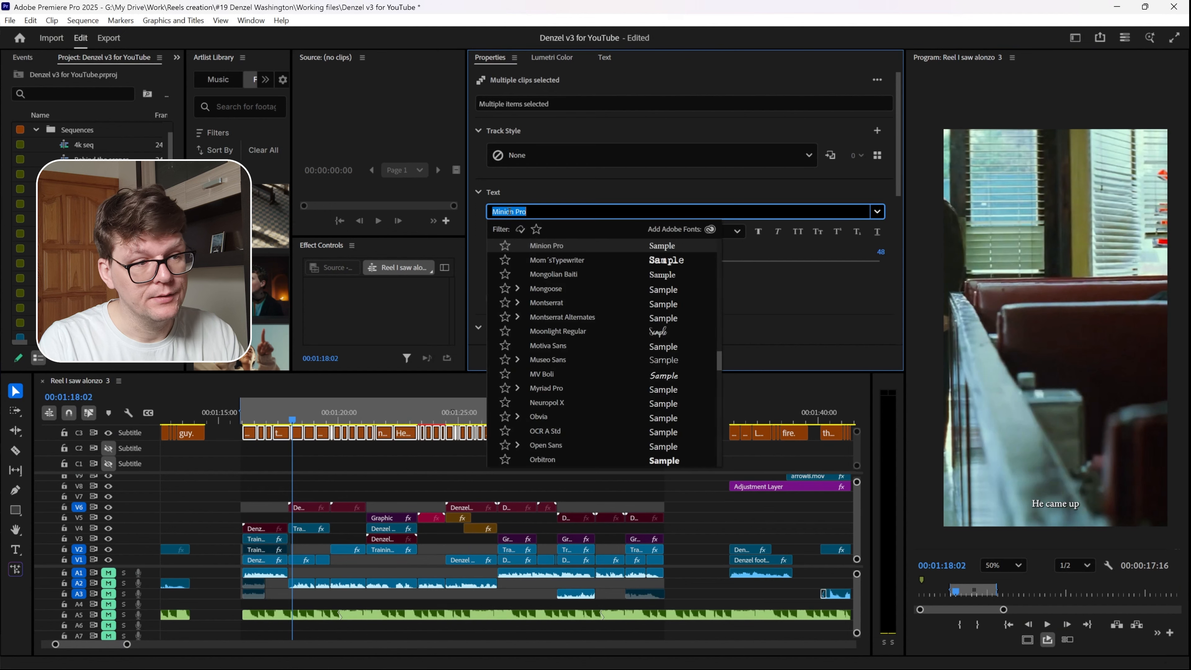
type("mont")
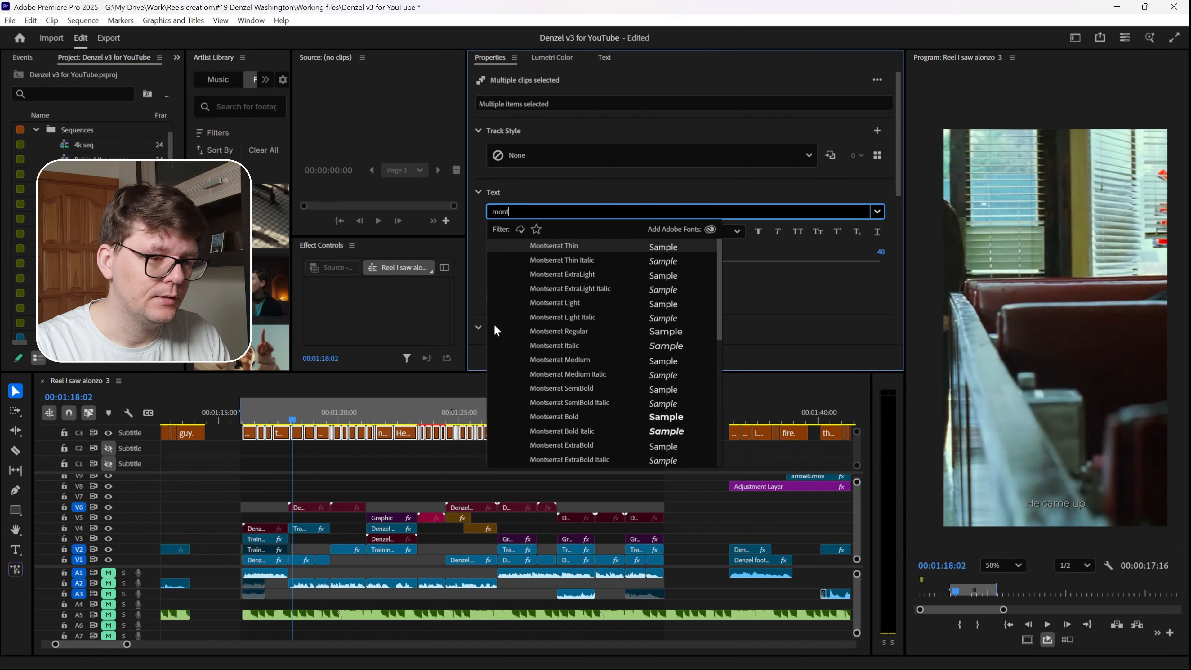
left_click(582, 445)
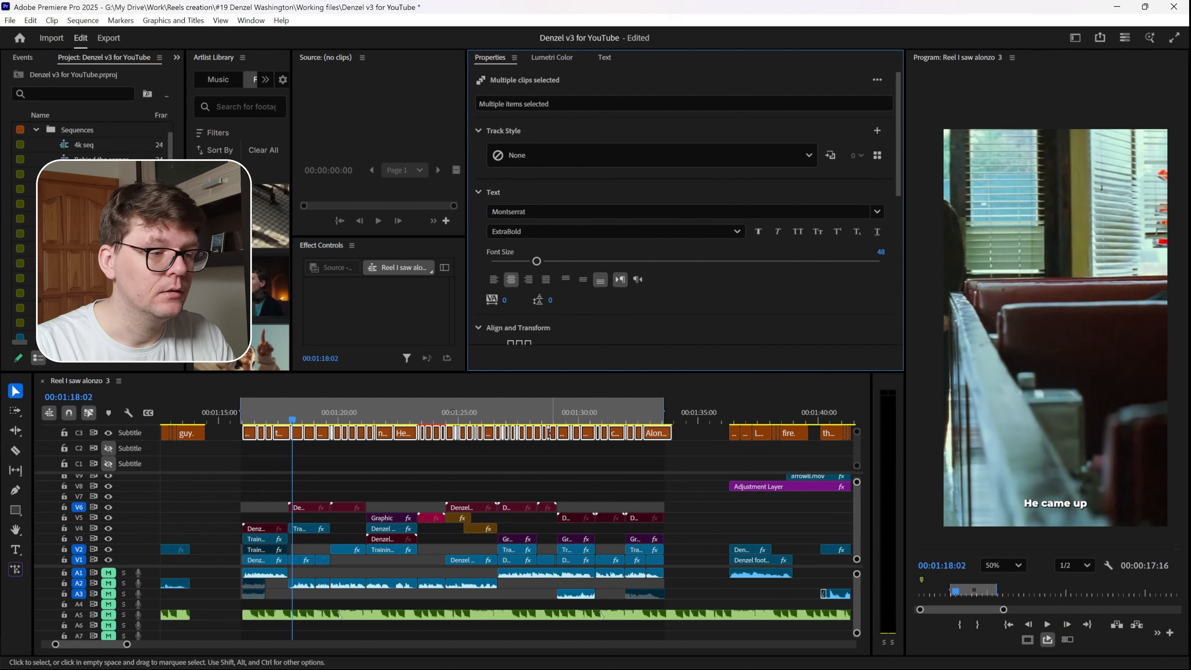
Align the selected captions to the centre zone of the frame and set their font size to 66
scroll(741, 330, "down", 3)
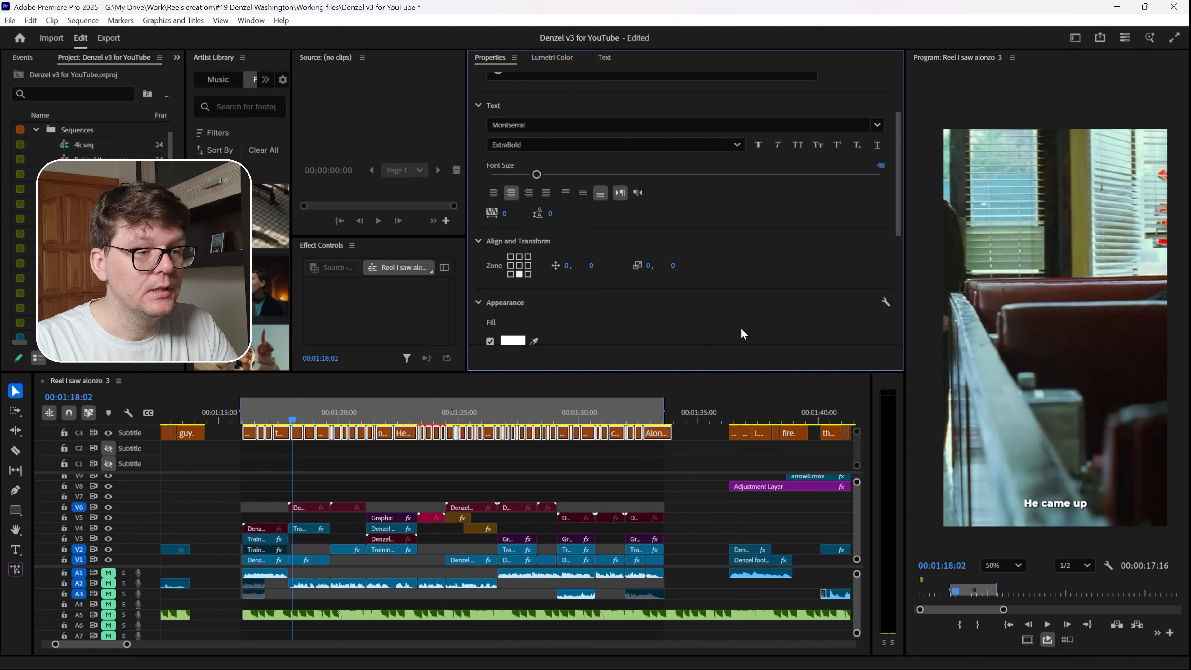
left_click(519, 265)
left_click(875, 165)
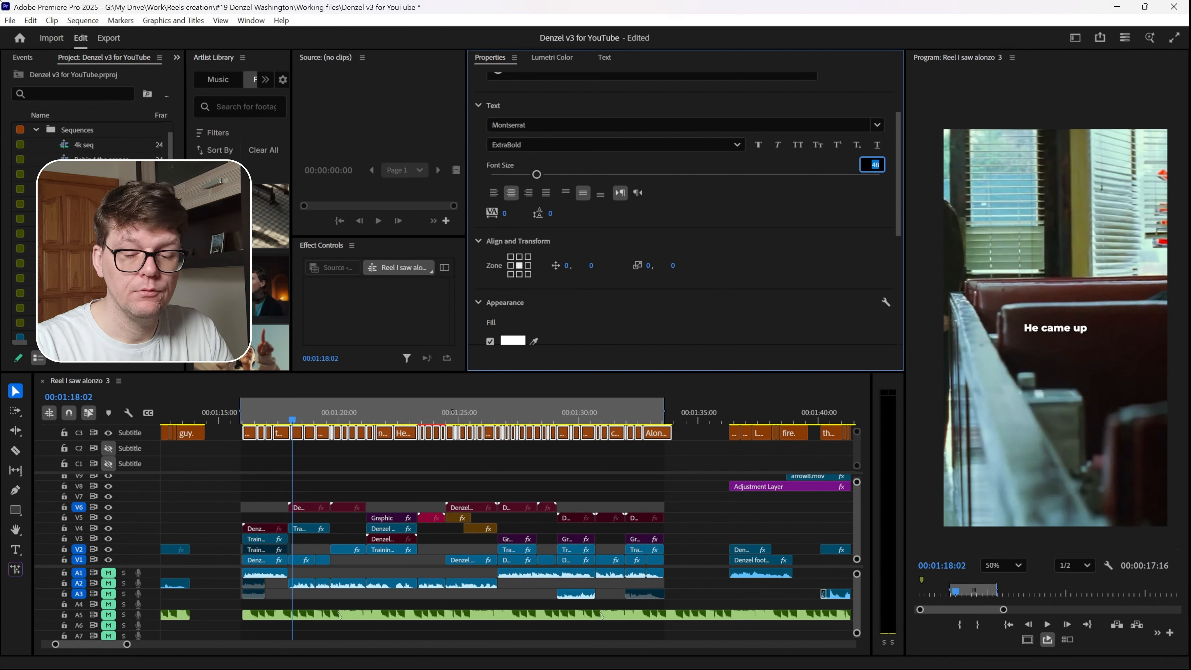
type("66")
key("Return")
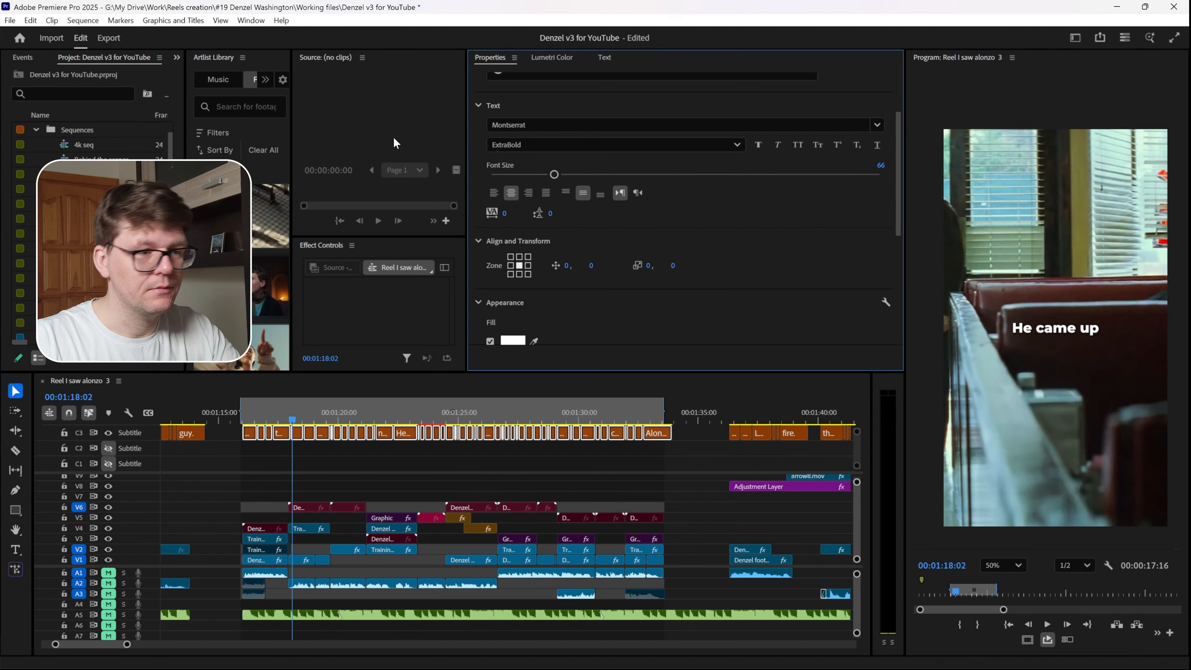
Check the captions in the preview, then select those in the marked range and turn off their shadow
left_click(351, 408)
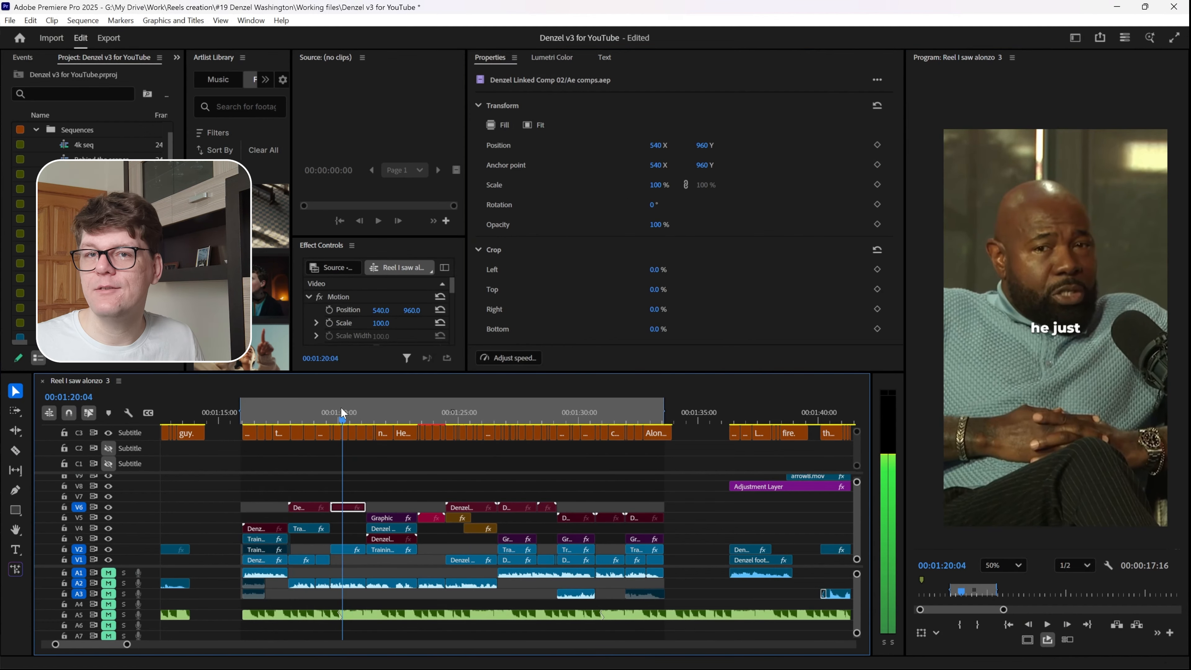
left_click(277, 406)
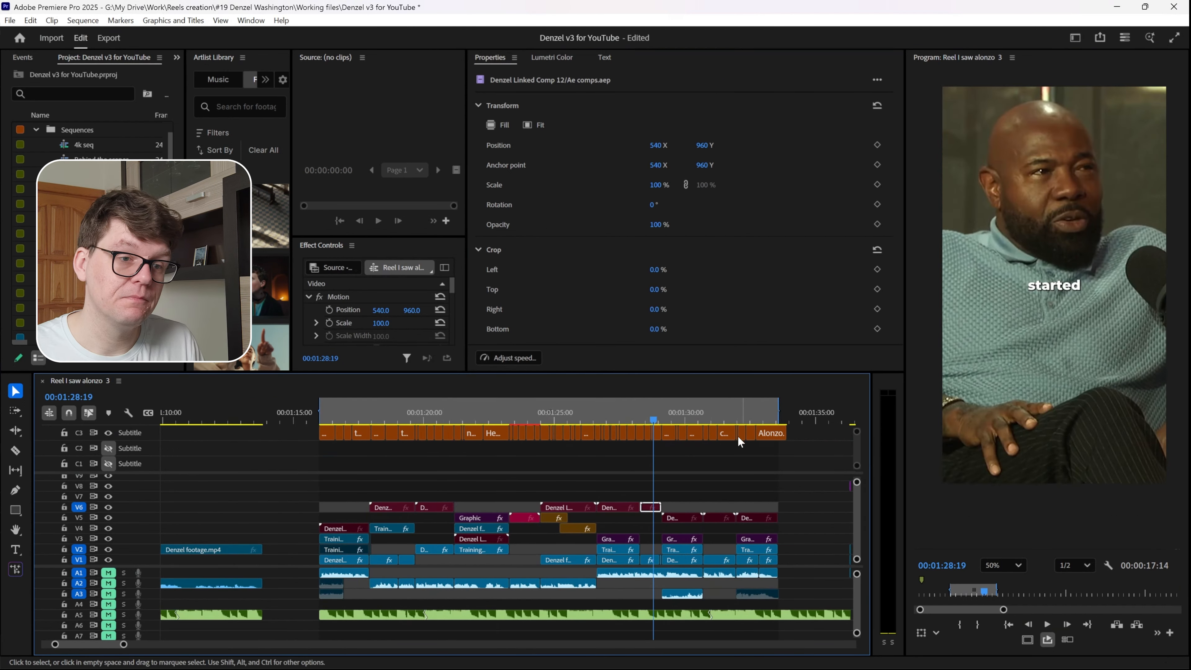
scroll(1043, 278, "up", 5)
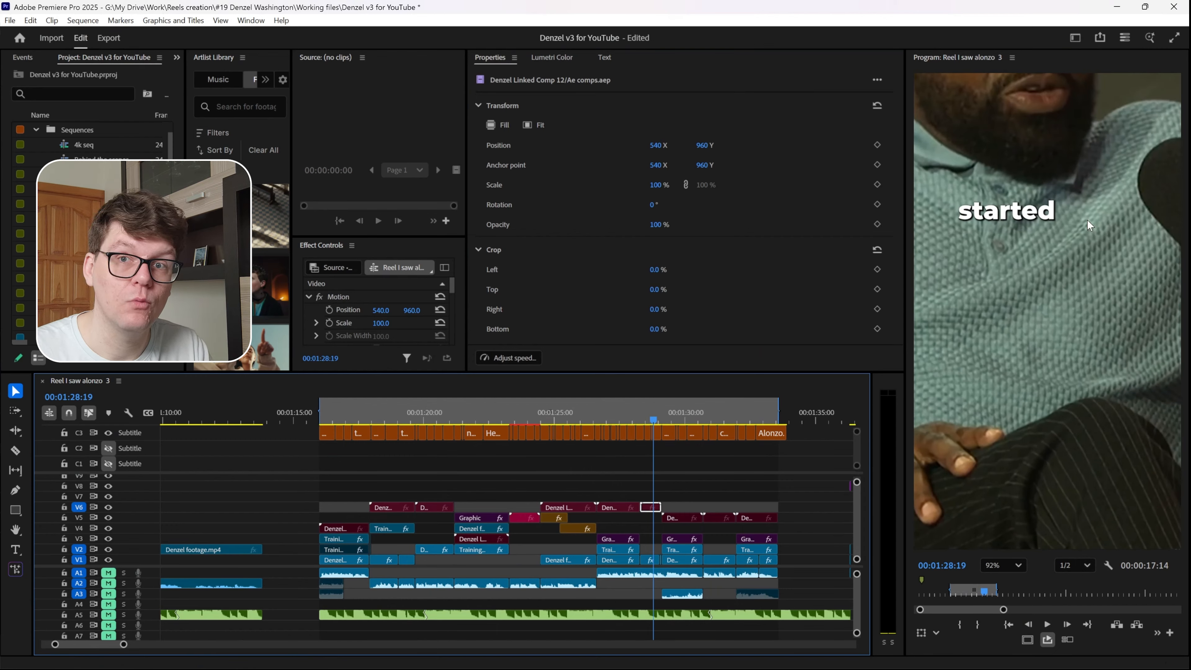
left_click_drag(798, 446, 319, 375)
scroll(661, 258, "down", 5)
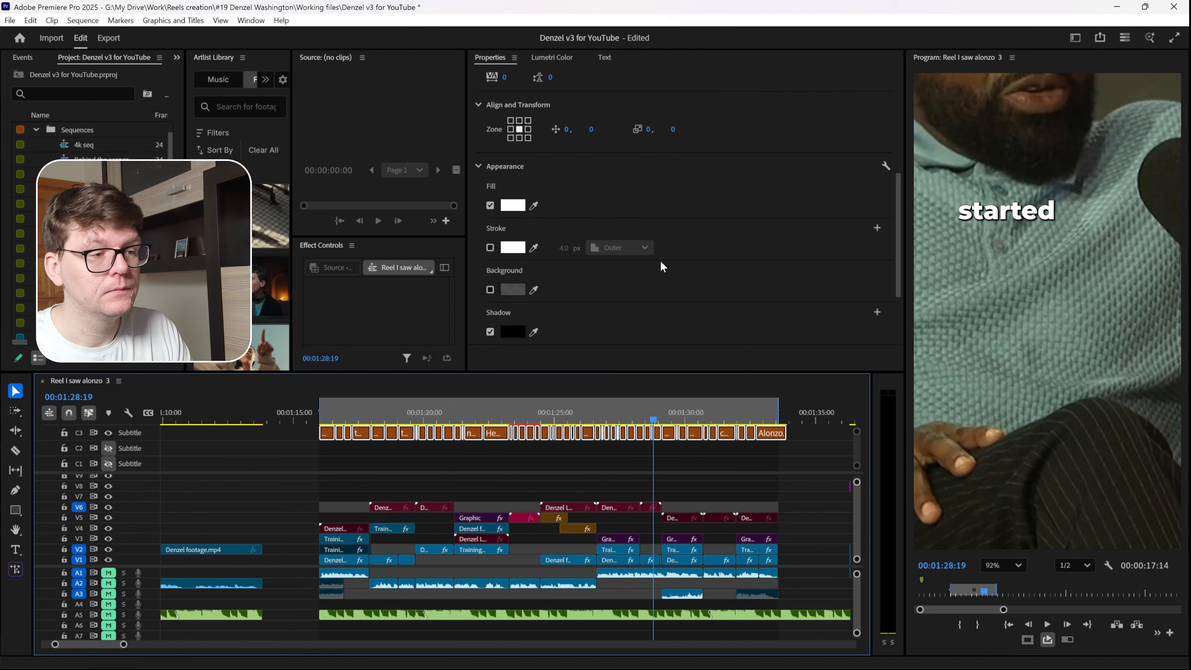
scroll(593, 310, "down", 1)
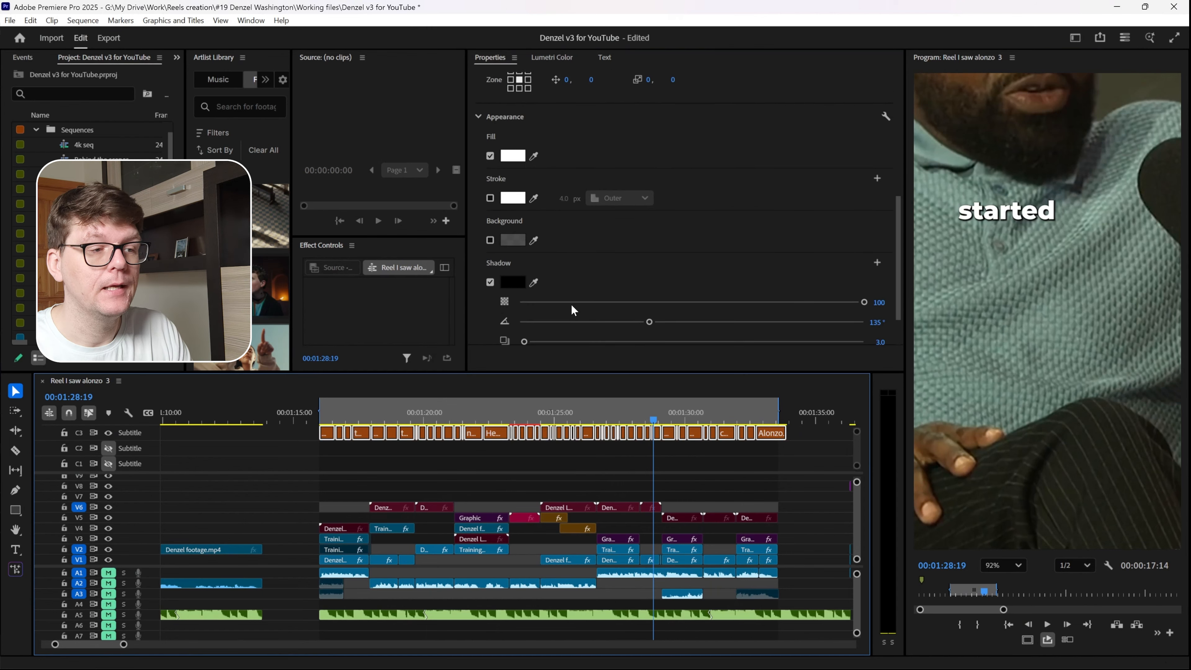
left_click(490, 282)
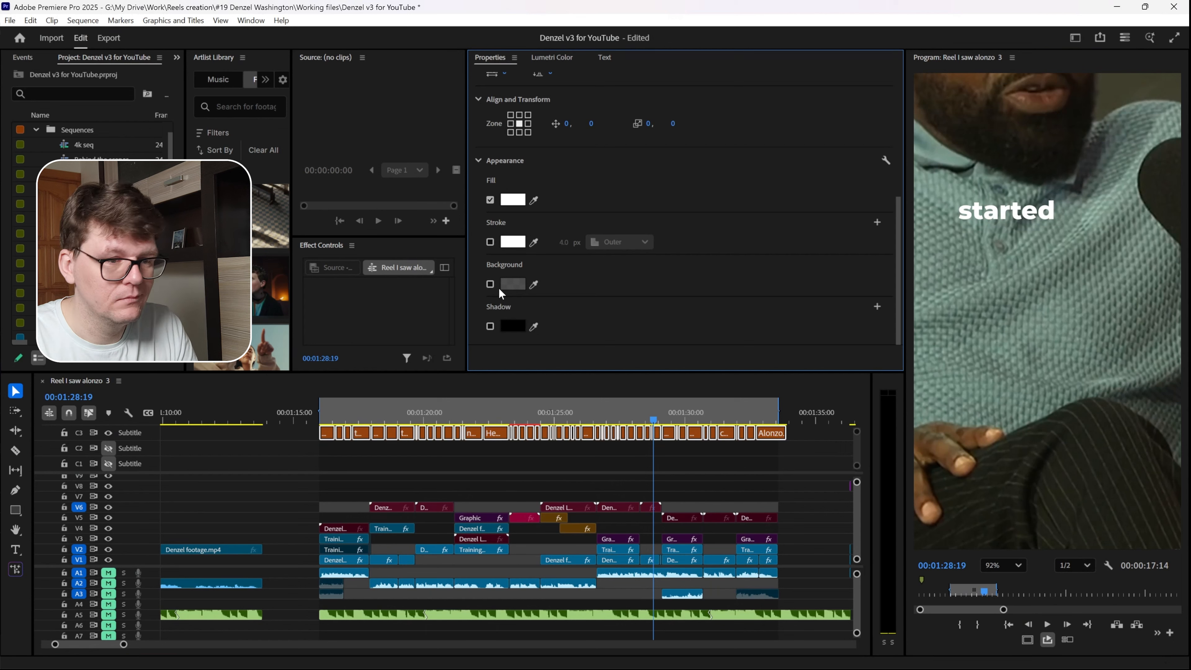
Find every comma in the captions and replace them all with nothing
left_click_drag(688, 415, 722, 422)
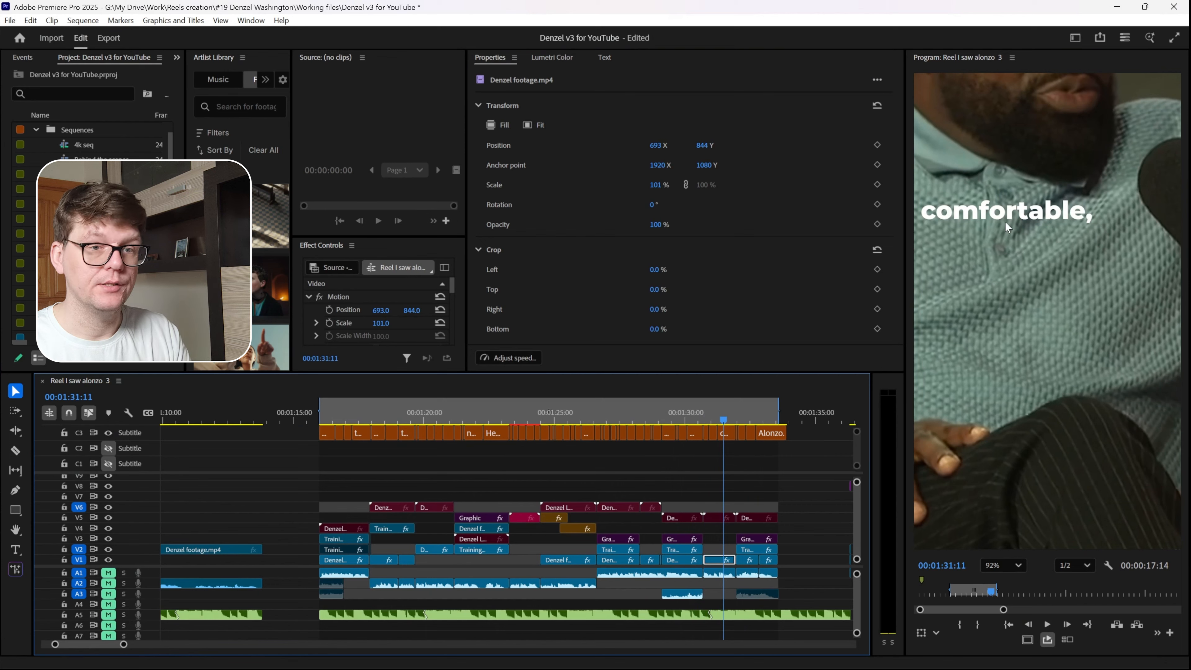
scroll(1012, 230, "down", 5)
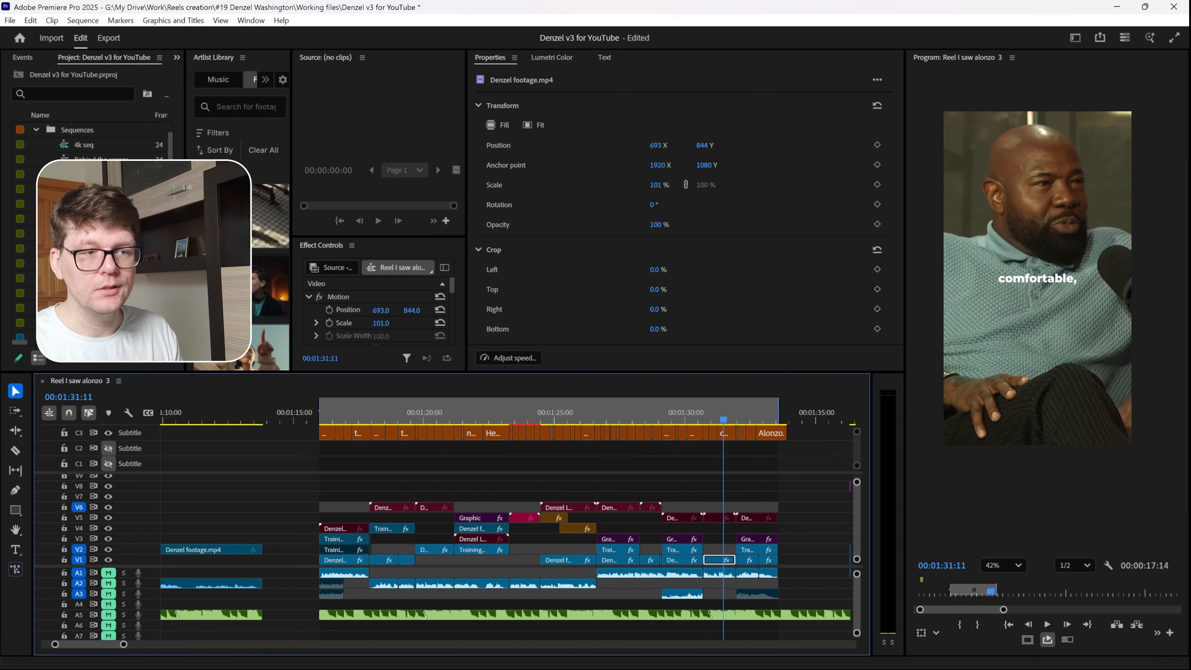
left_click_drag(778, 452, 319, 430)
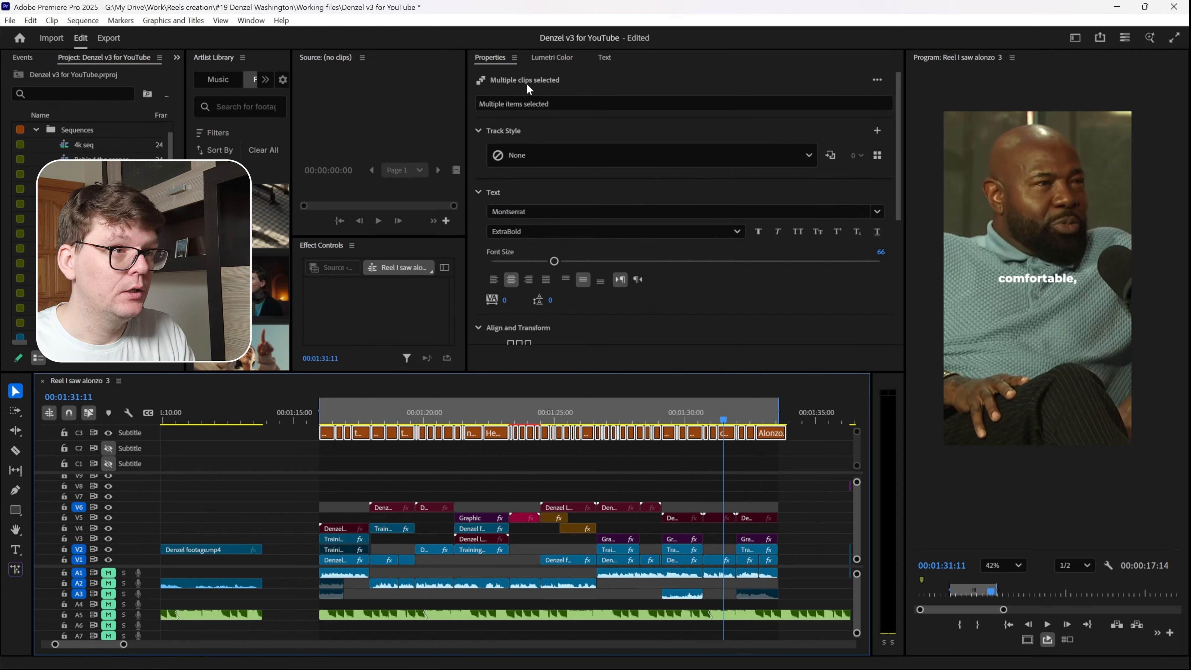
left_click(597, 55)
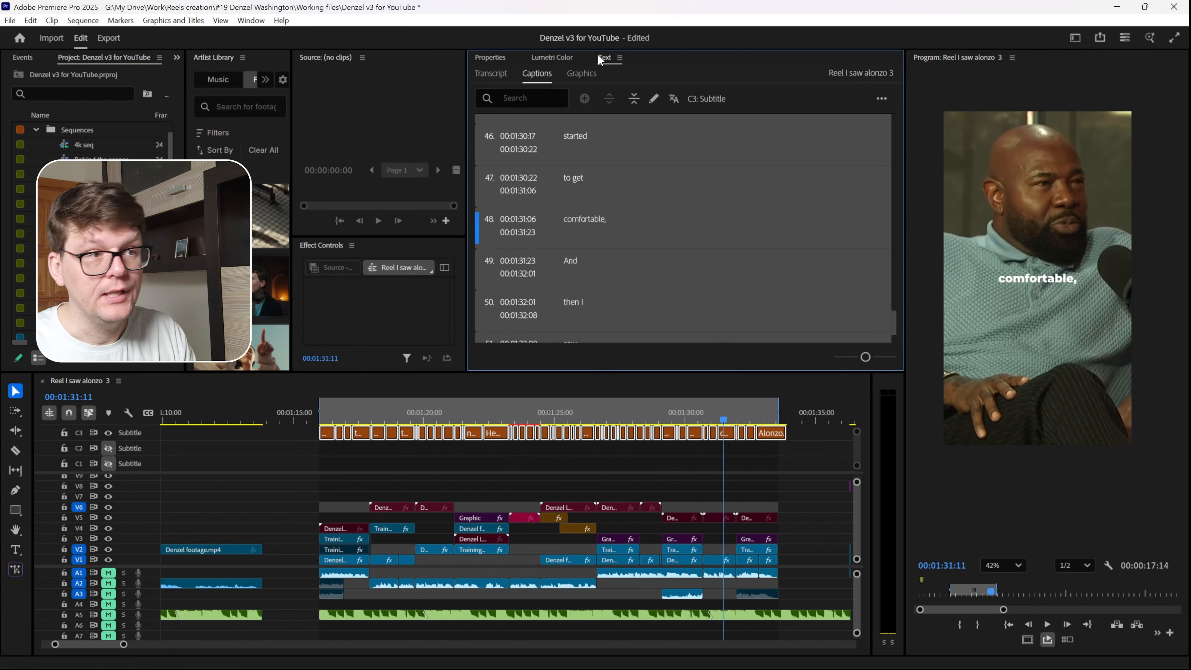
left_click(539, 101)
type(",")
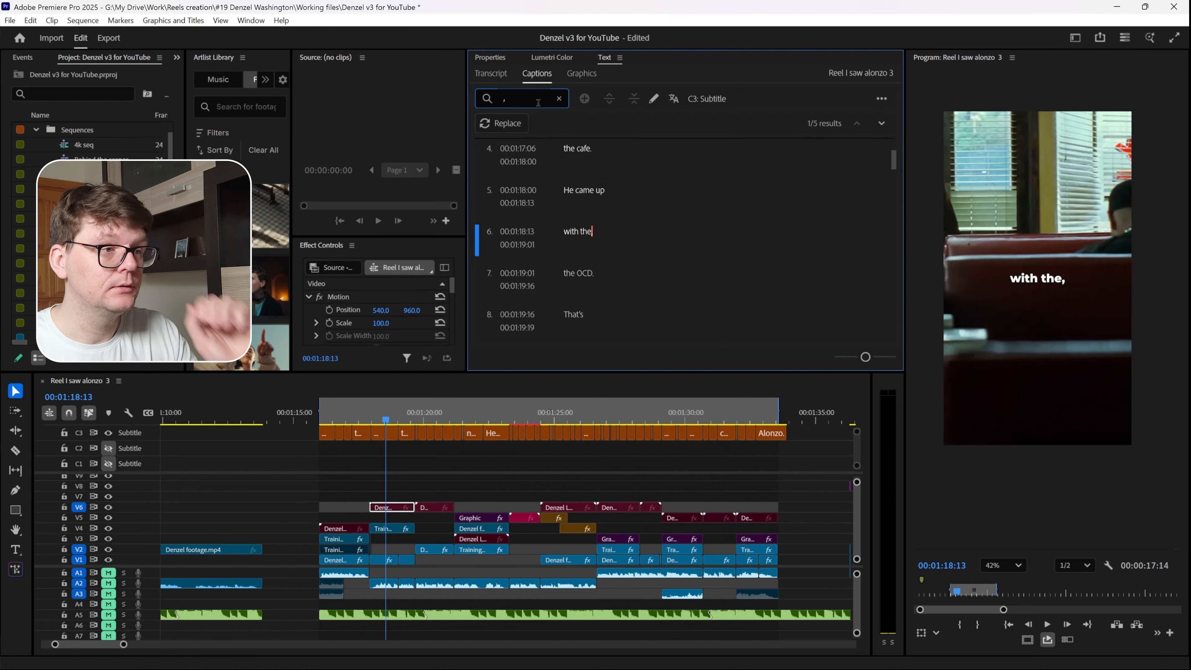
left_click(503, 125)
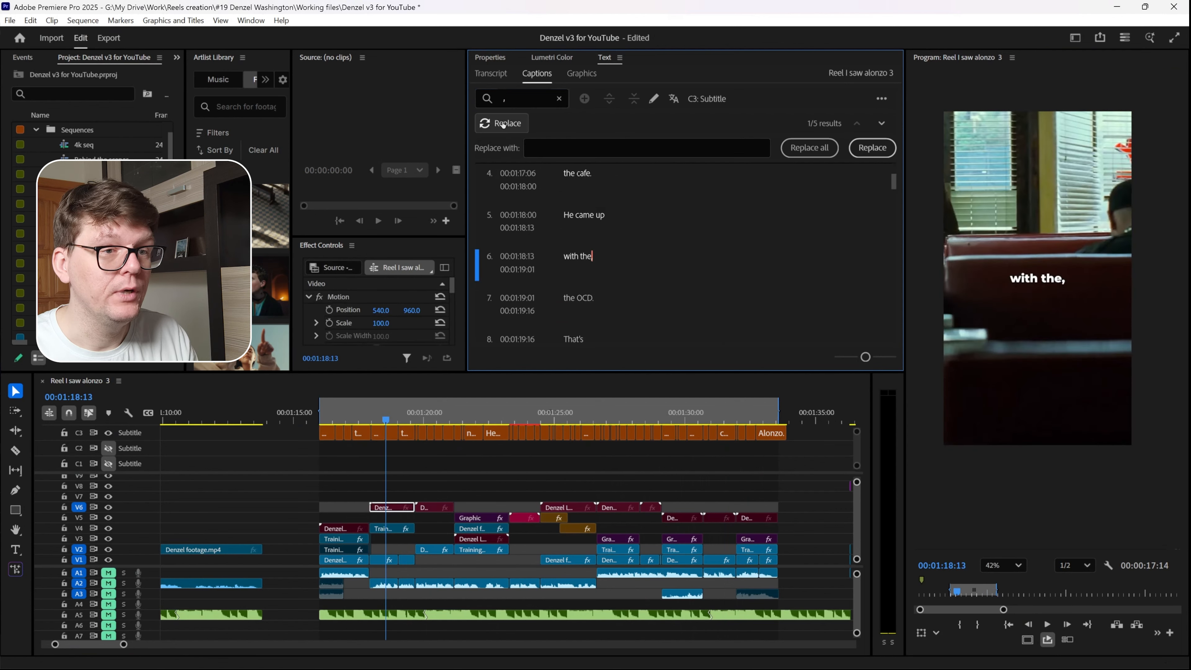
left_click(818, 148)
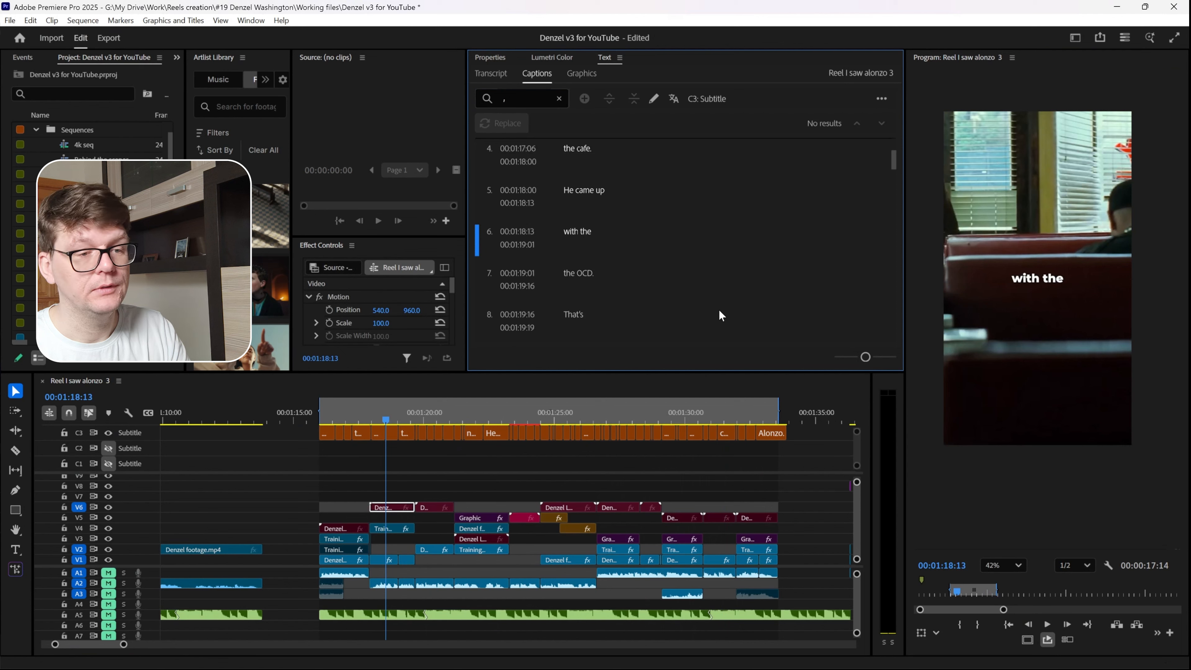
Find every period in the captions and replace them all with nothing
key("BackSpace")
type(".")
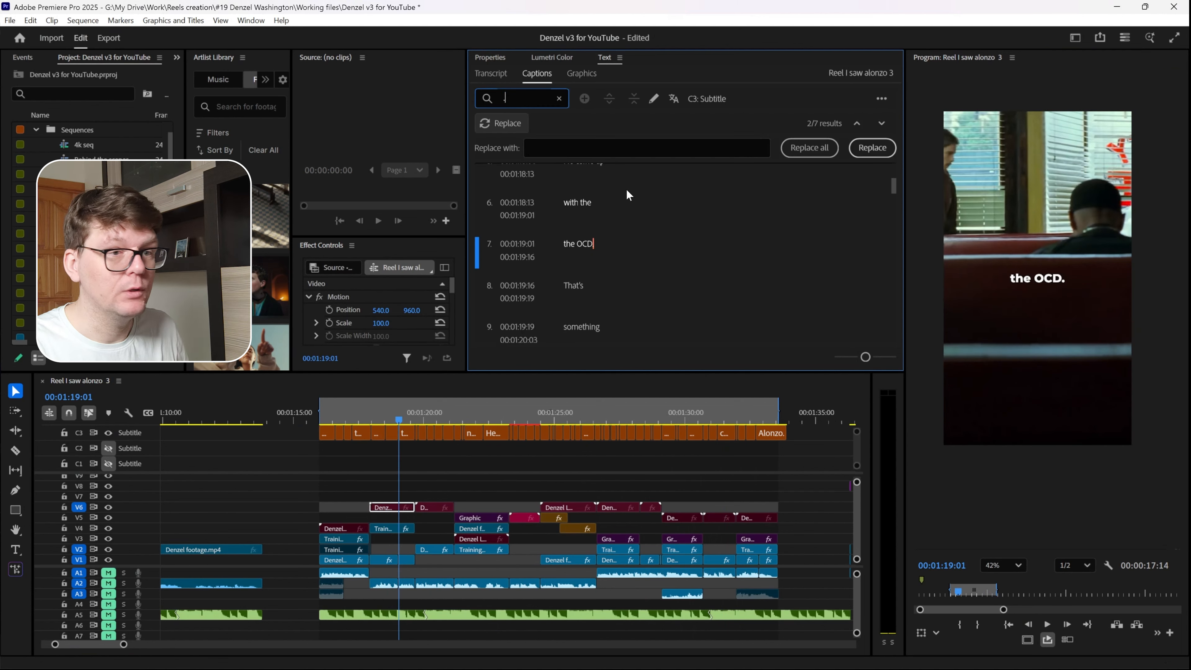
left_click(818, 154)
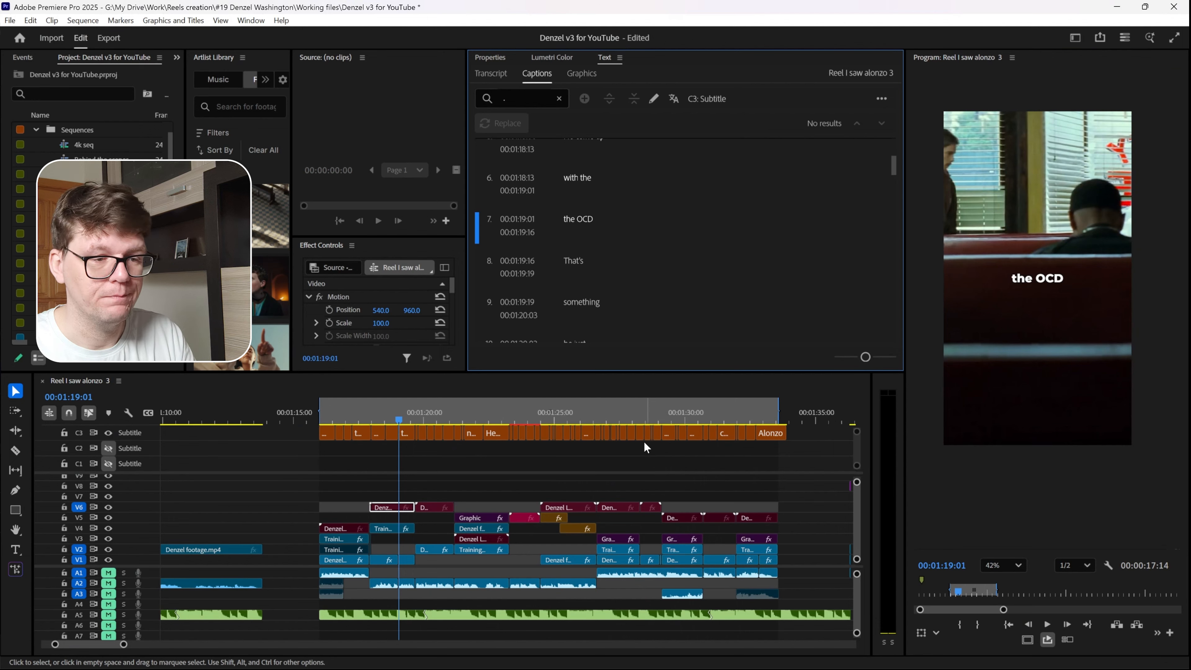
Locate the captions from "That's" to "doing" and move the Denzel Linked Comp 02 clip beneath them down to track V4
left_click(364, 419)
left_click(408, 421)
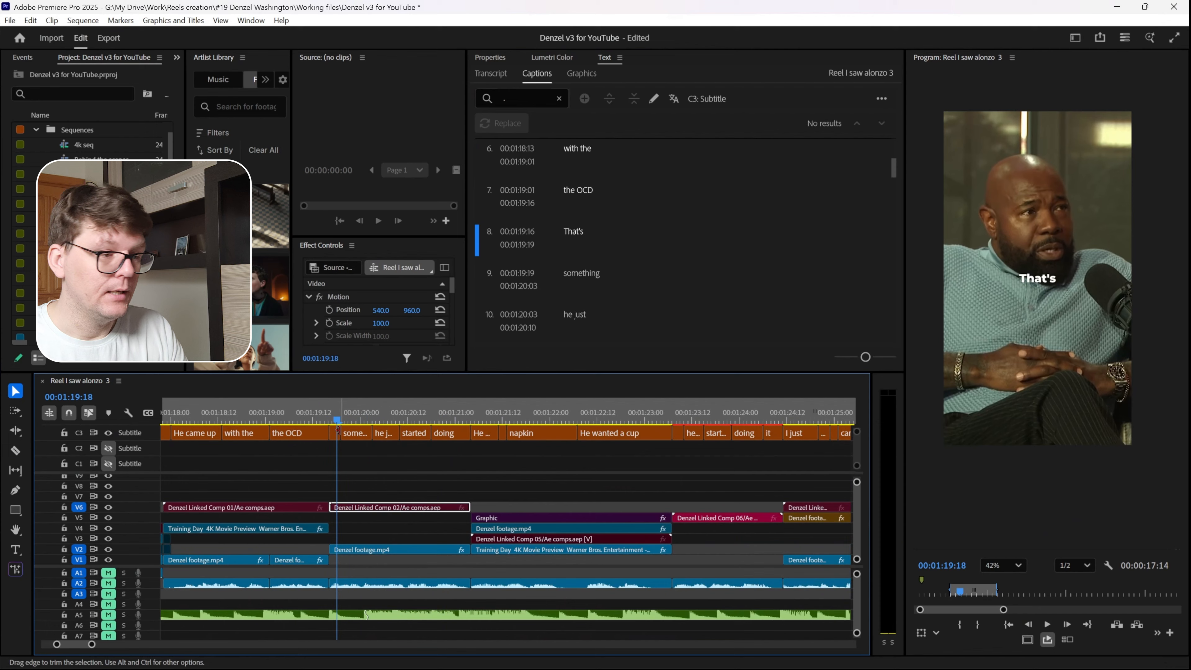
scroll(339, 436, "up", 4)
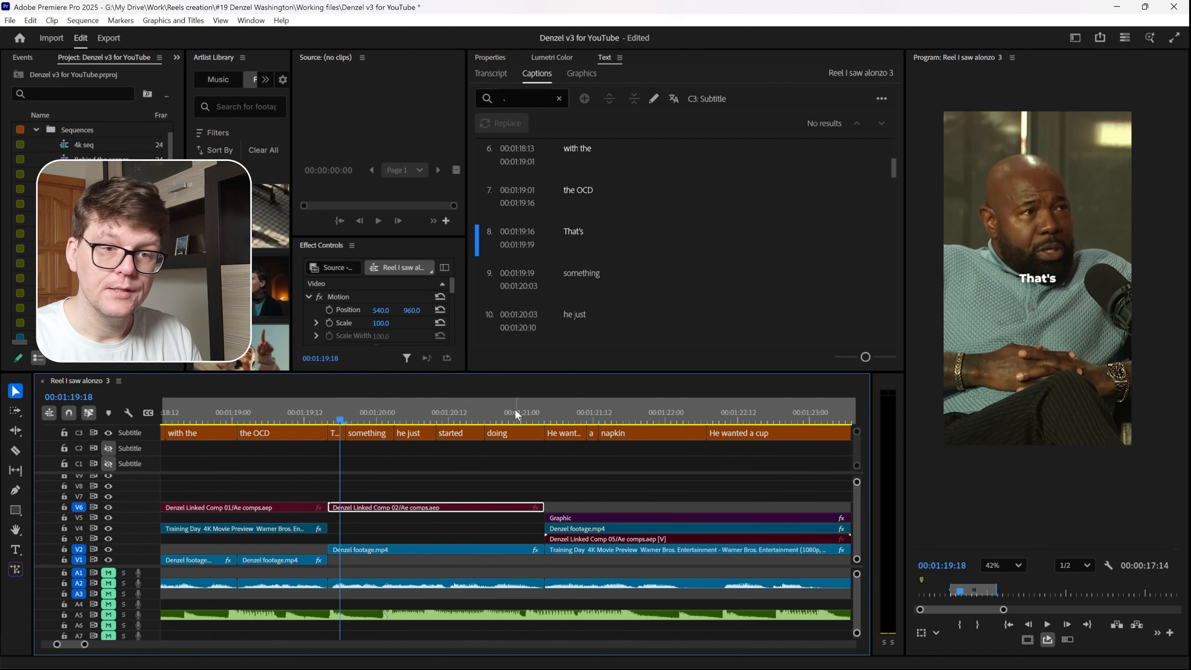
left_click_drag(353, 416, 515, 414)
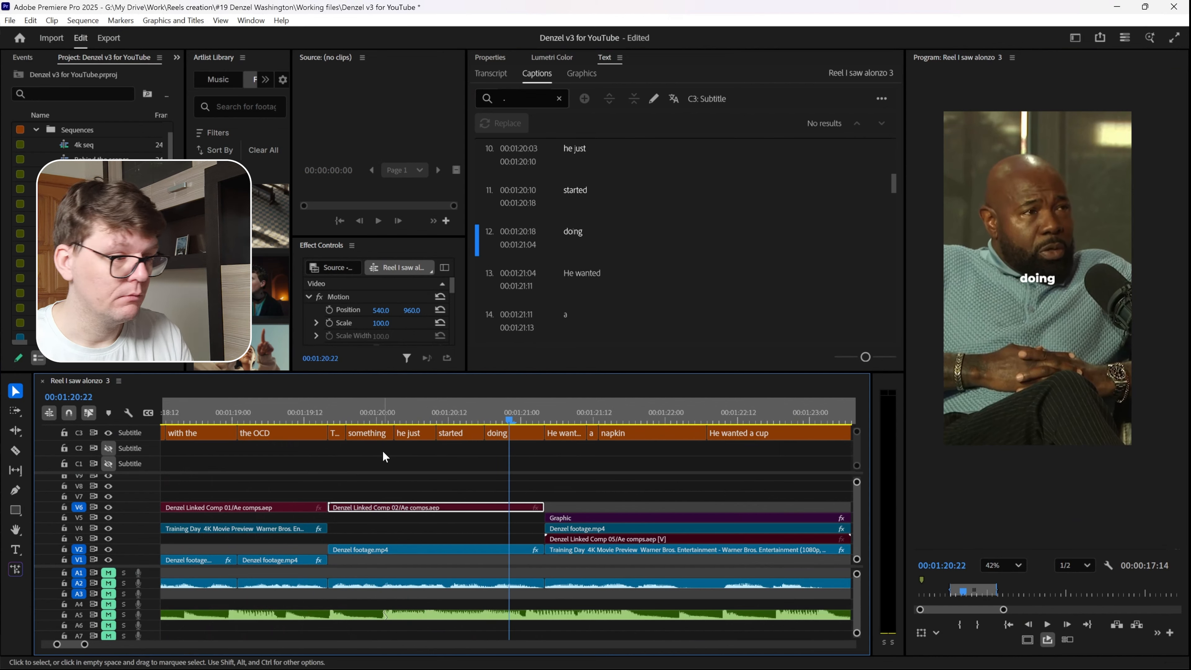
left_click_drag(402, 507, 402, 527)
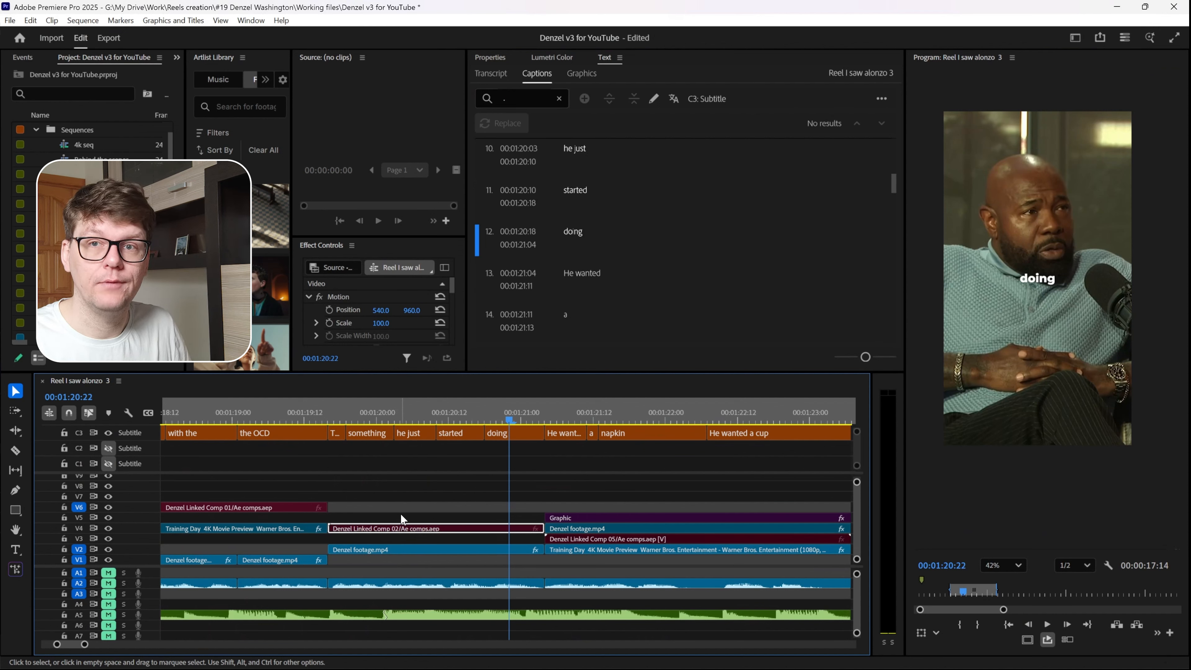
Add a new Subtitle-format caption track without a style and copy the five captions from "That's" to "doing" onto it
right_click(136, 432)
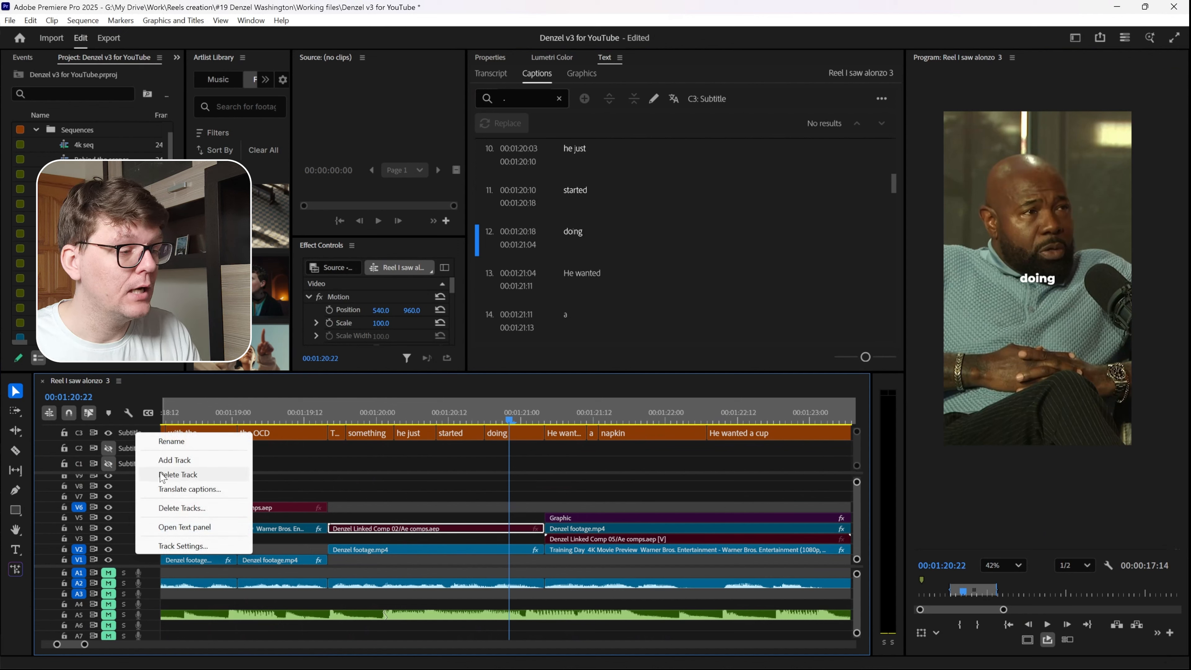
left_click(172, 459)
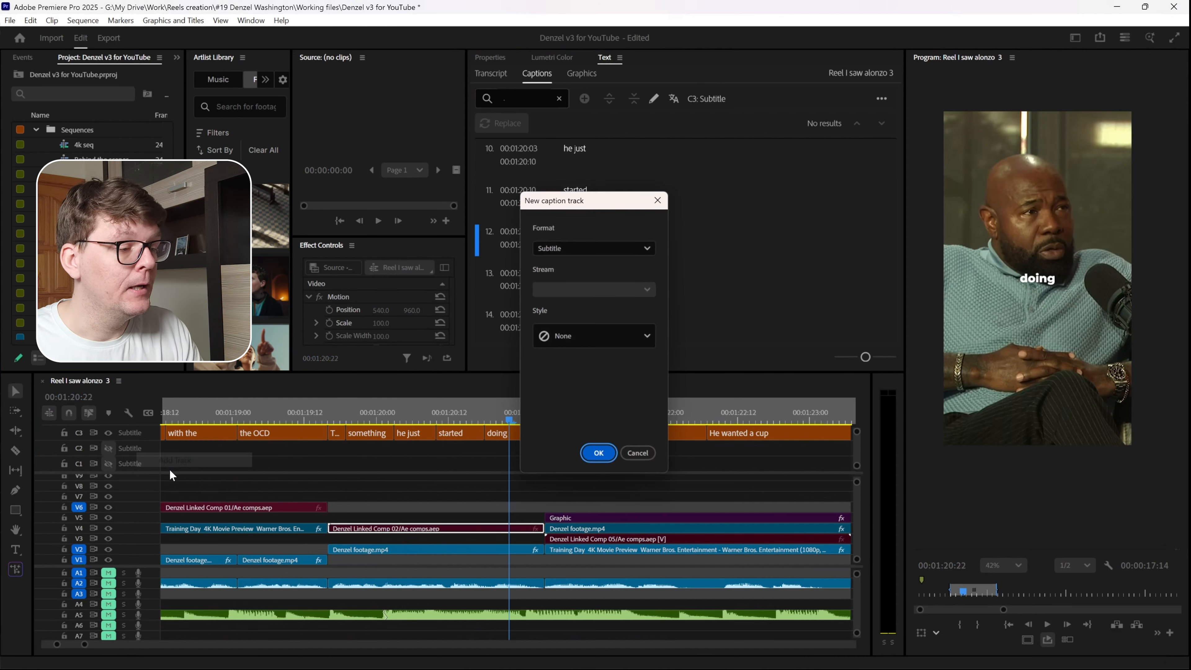
left_click(598, 453)
left_click_drag(333, 450, 505, 433)
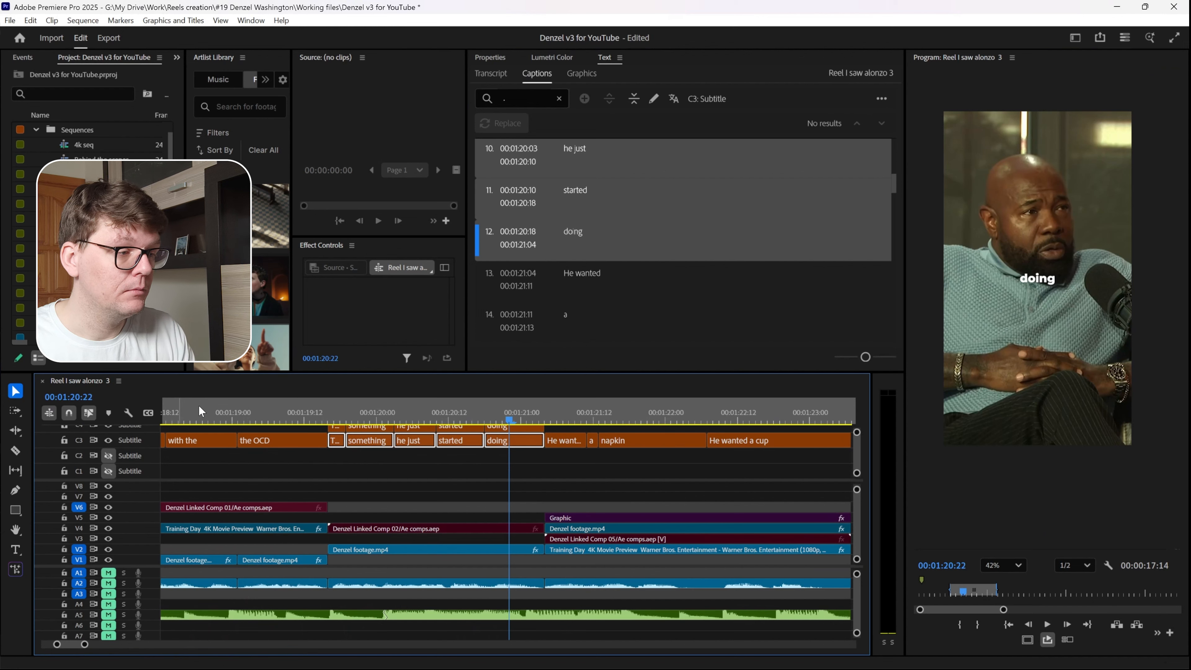
Hide caption track C4 and upgrade the C3 captions from "That's" to "doing" to graphics
left_click_drag(211, 373, 212, 325)
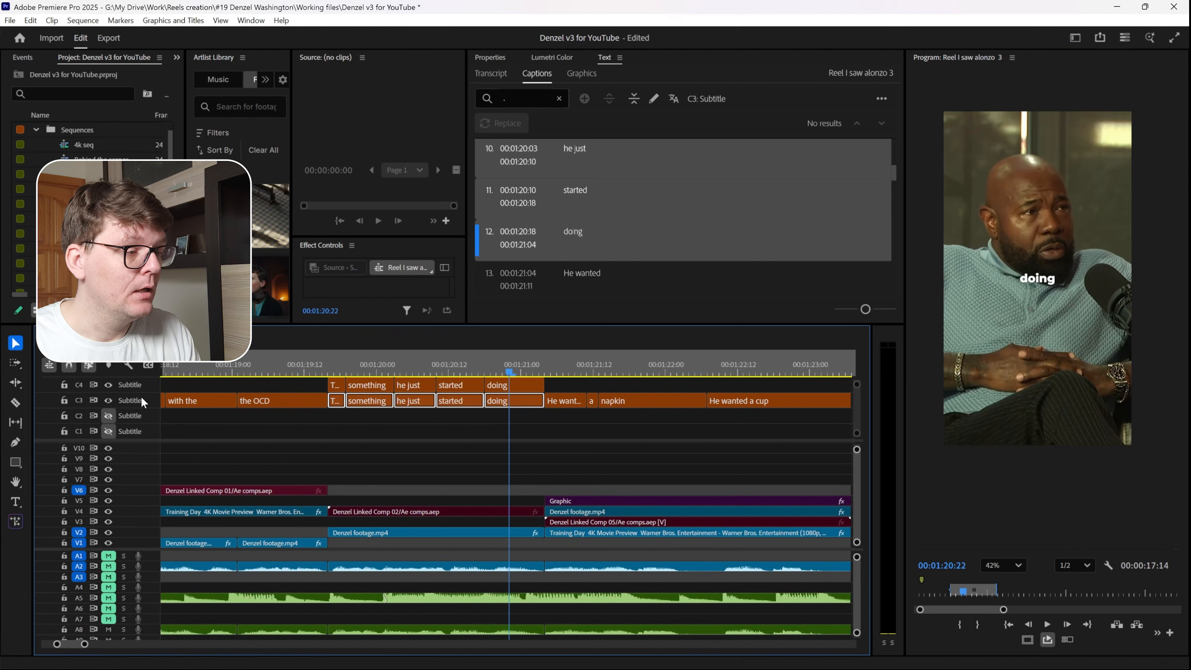
left_click(108, 384)
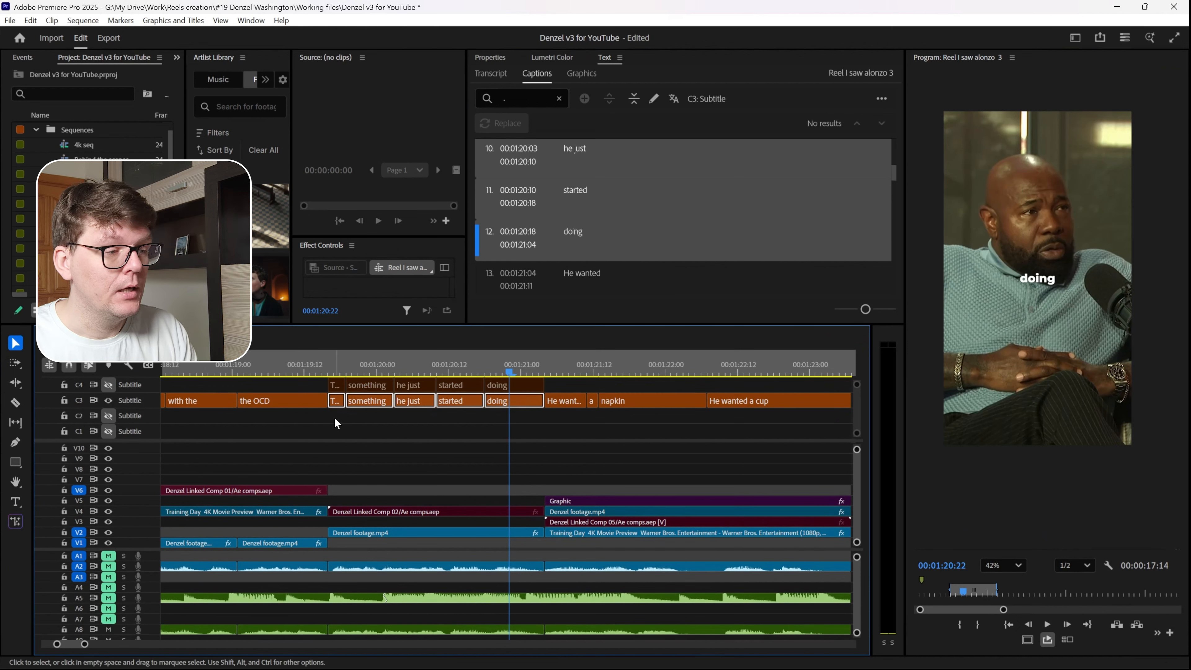
left_click_drag(334, 418, 510, 403)
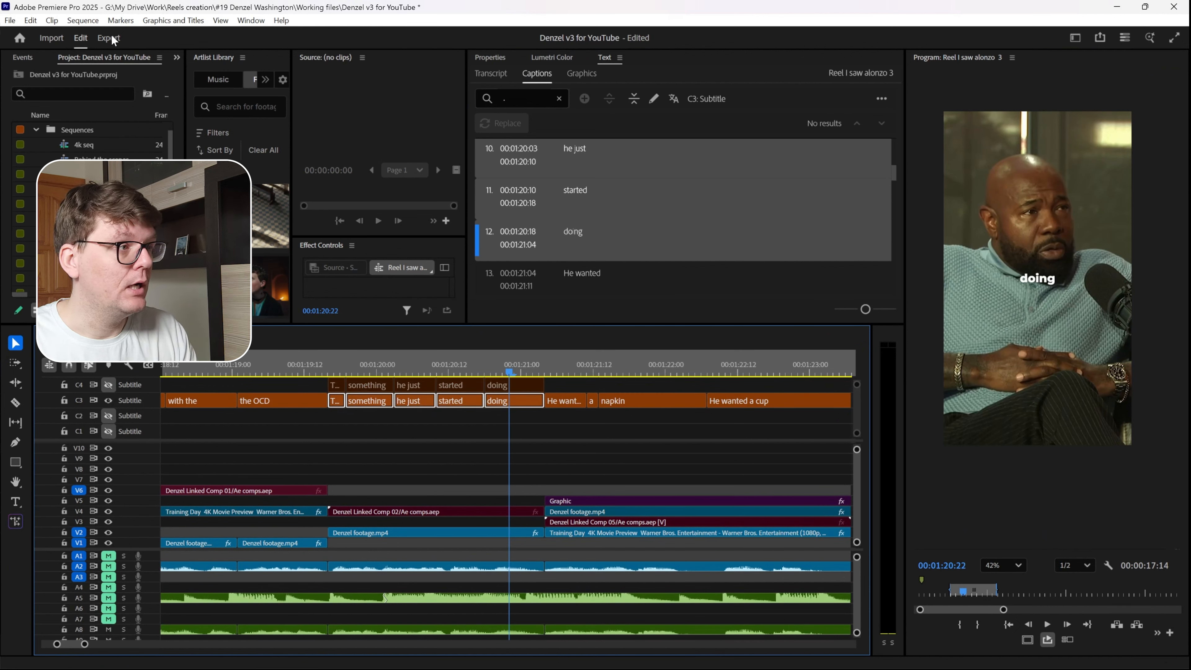
left_click(173, 21)
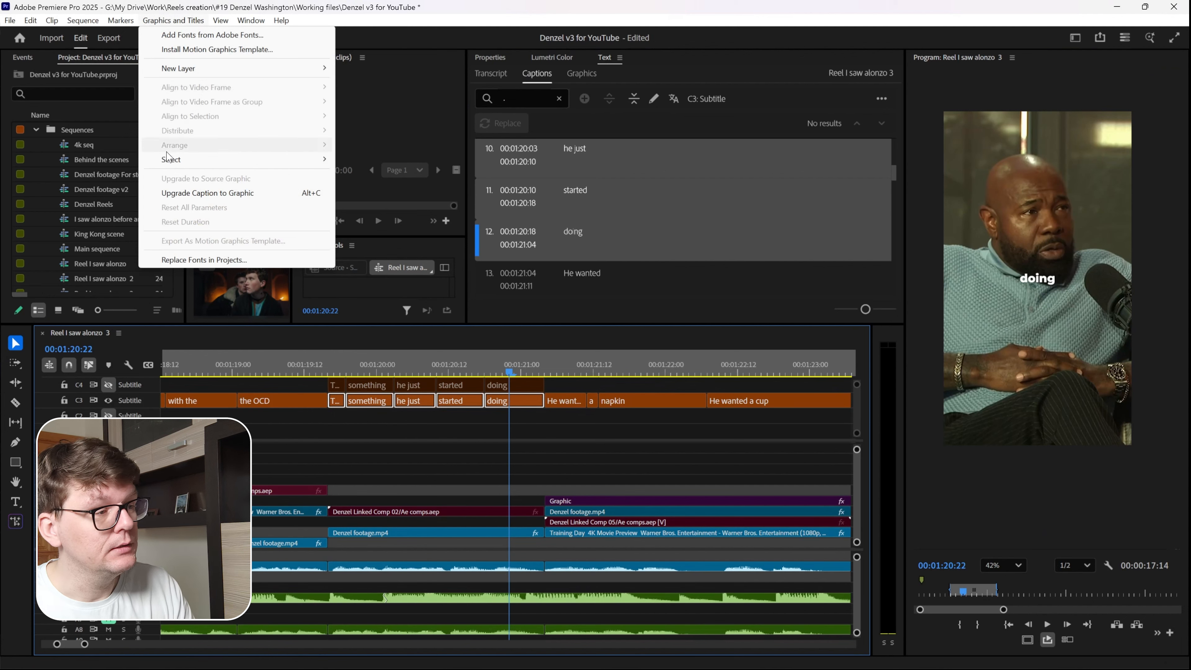
left_click(197, 194)
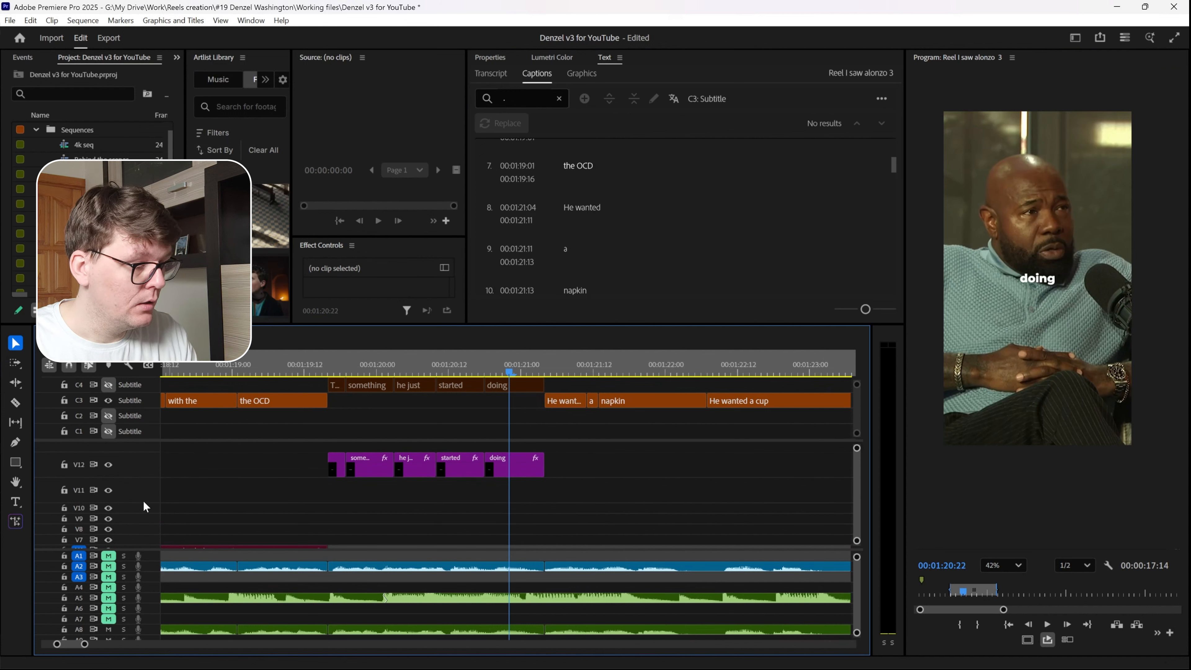
Move the five caption graphics down to V8 and place a copy of the V2 Denzel footage.mp4 clip beneath them on V7
left_click_drag(503, 470, 503, 533)
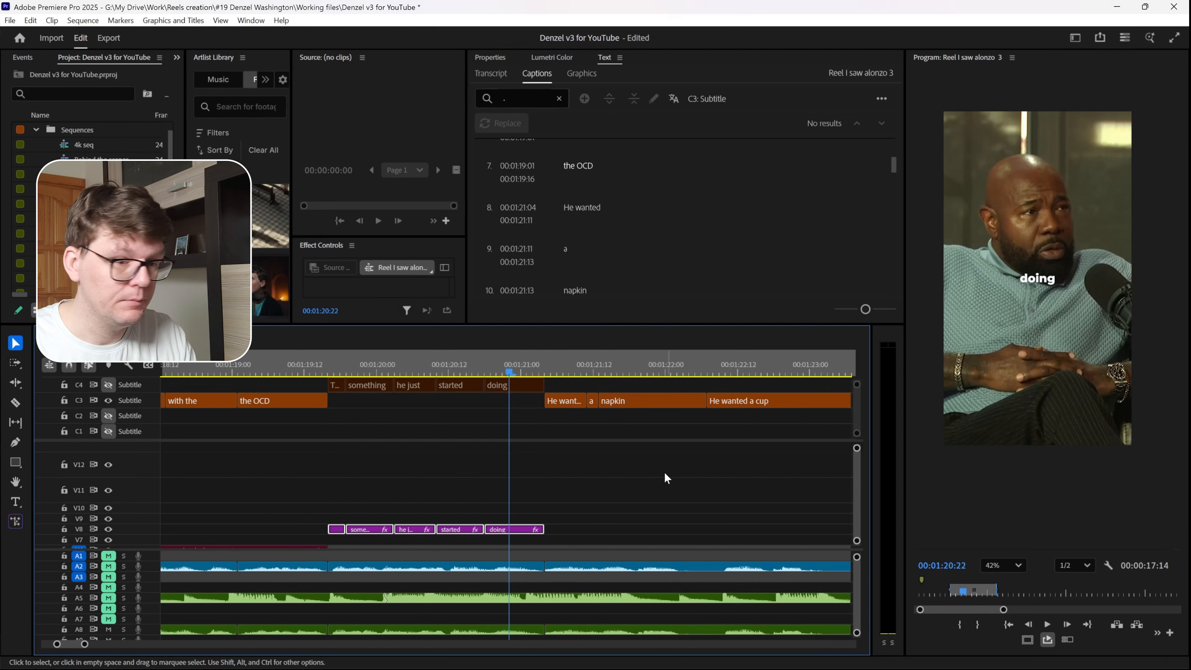
scroll(855, 492, "down", 3)
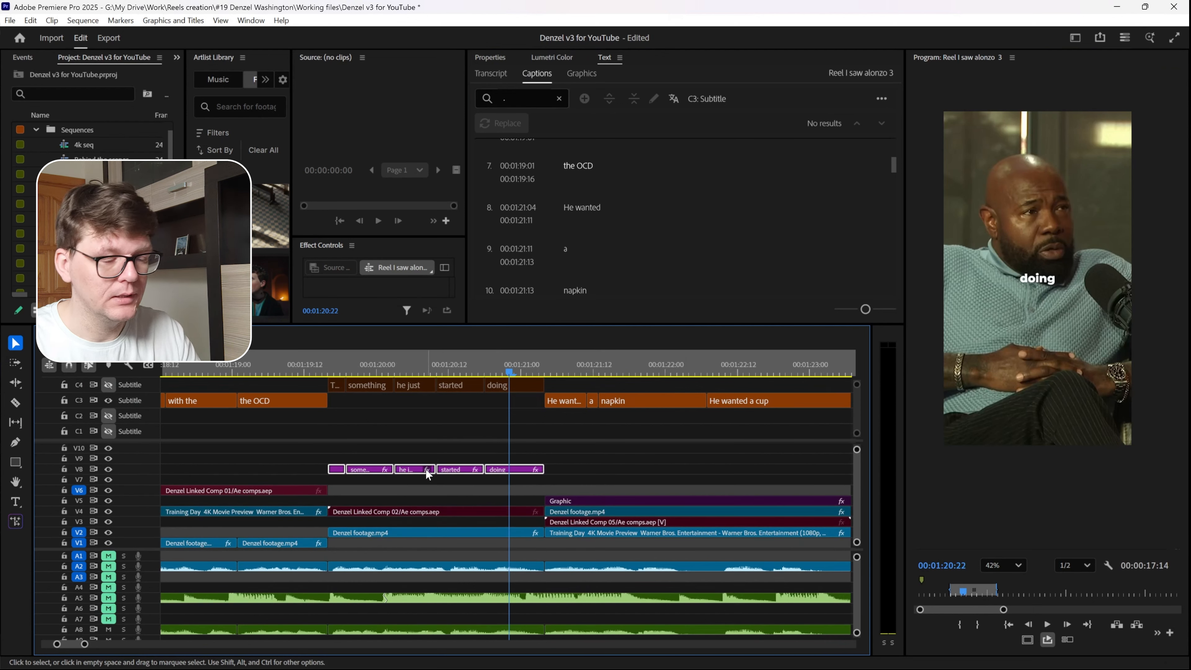
left_click(402, 533)
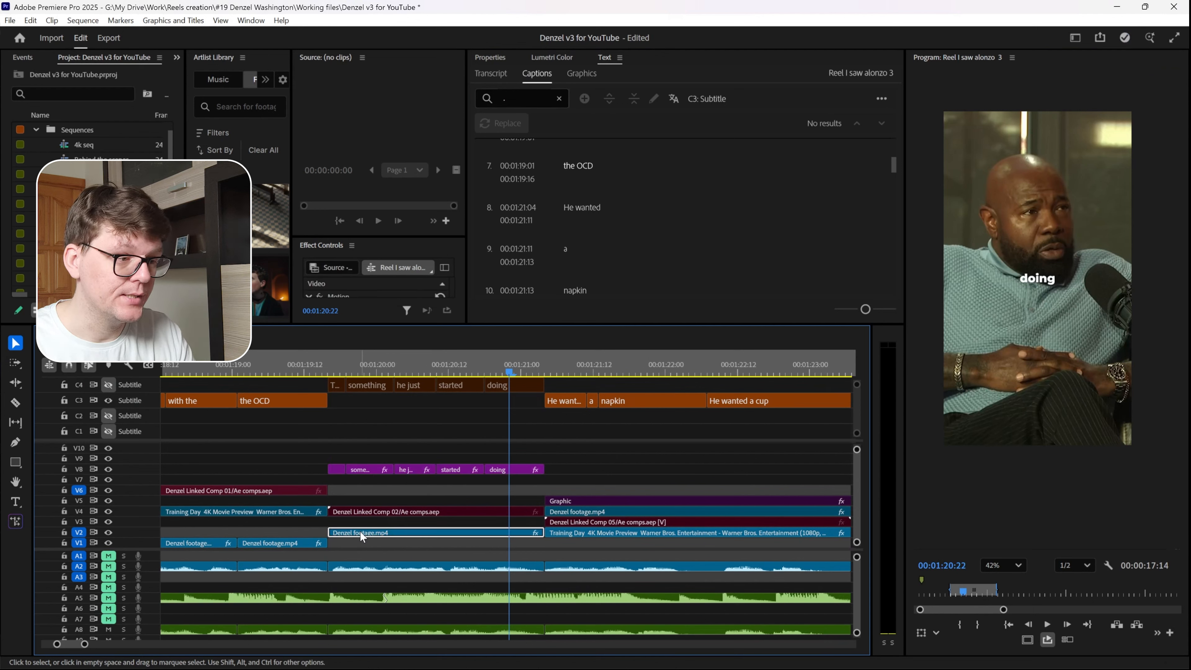
left_click_drag(360, 531, 353, 490)
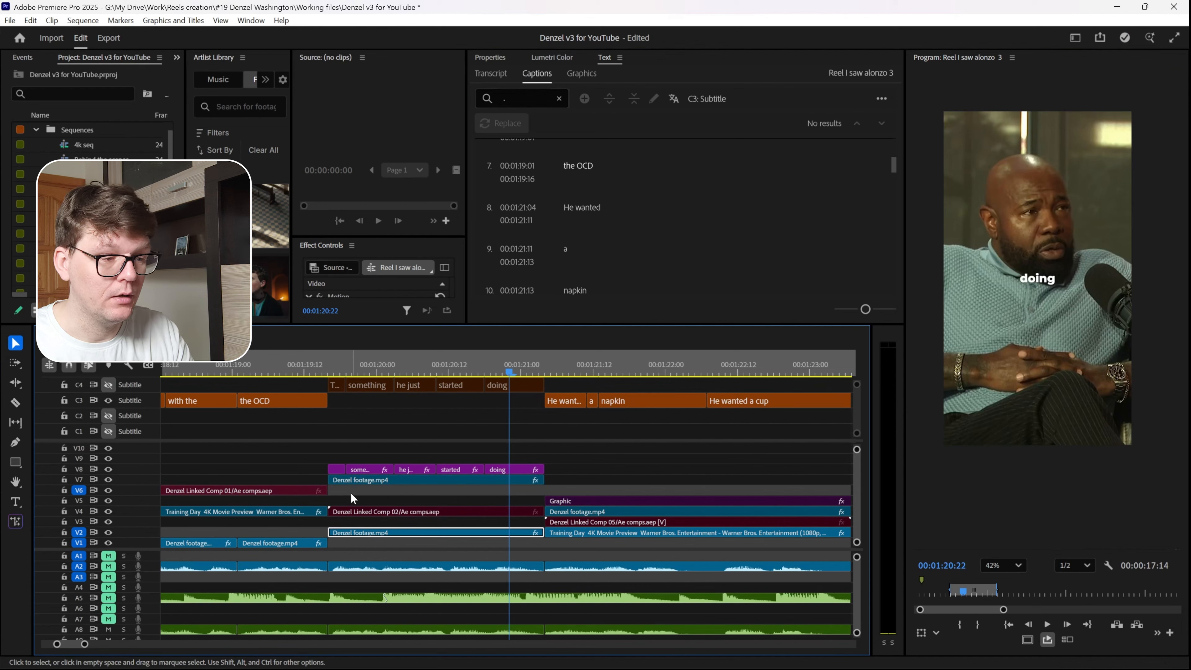
scroll(327, 469, "up", 3)
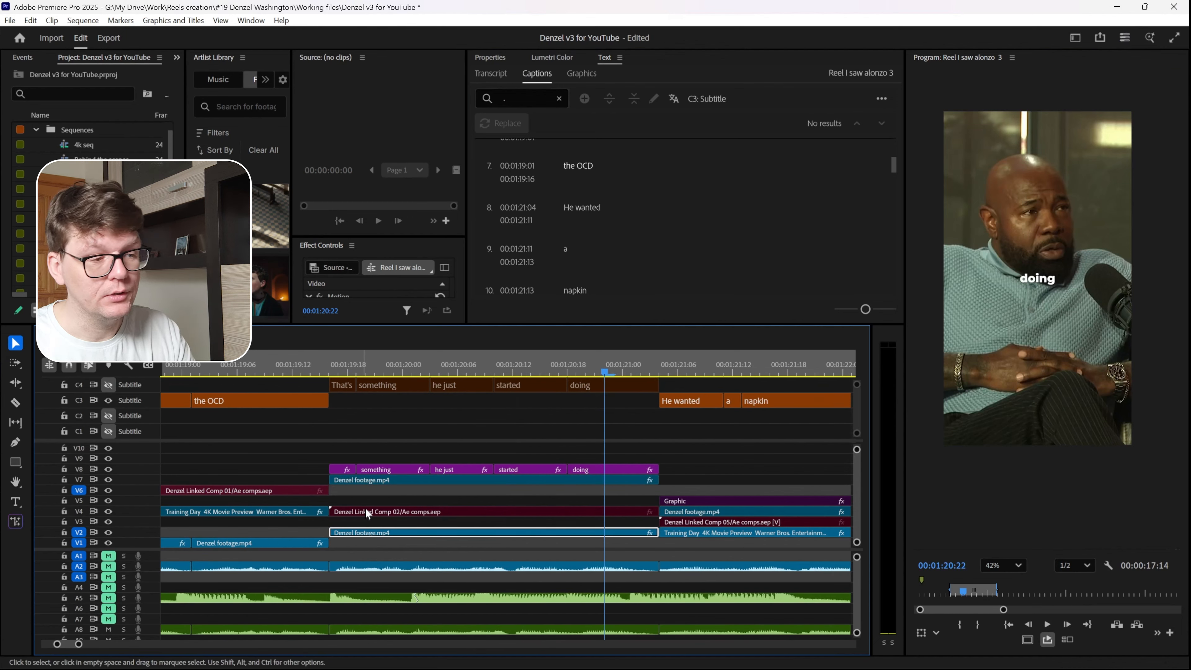
Send the five caption graphics and the V7 footage copy to After Effects as a linked composition and switch to its full-size window
left_click(354, 479)
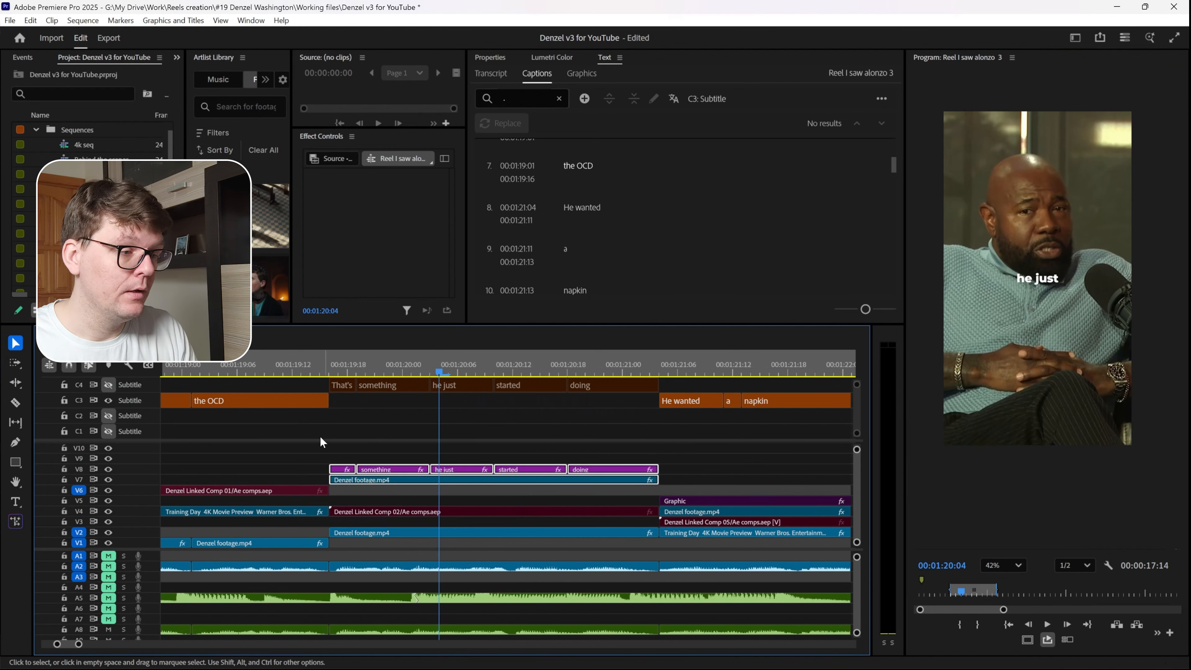
left_click_drag(305, 454, 668, 482)
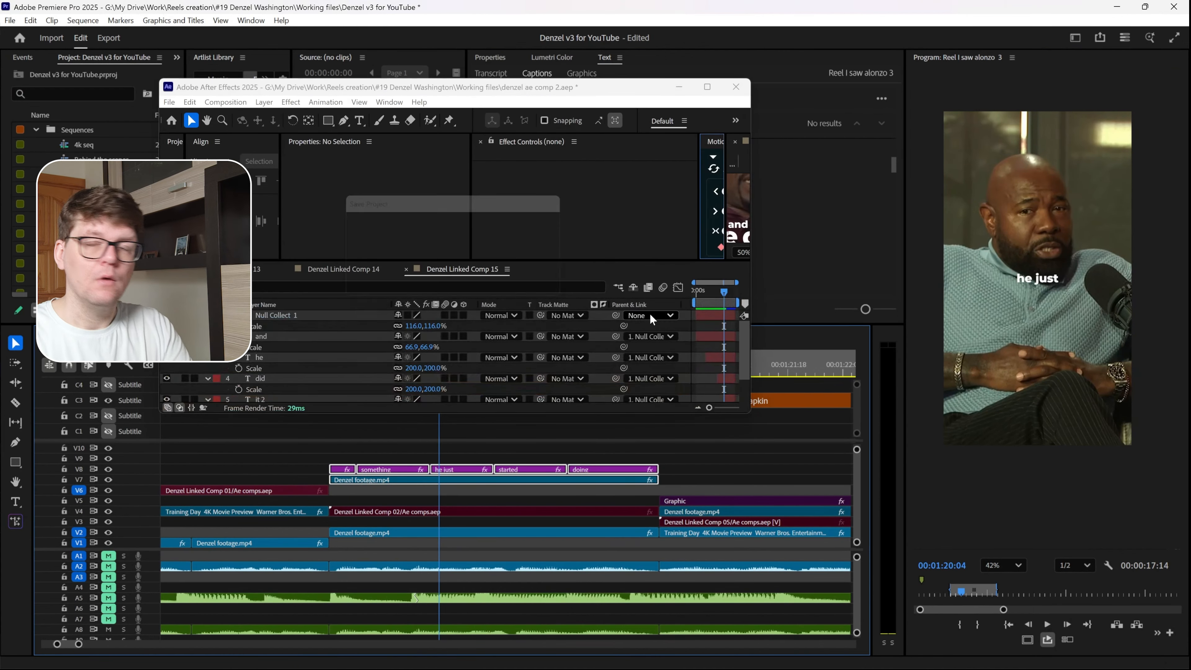
left_click(707, 87)
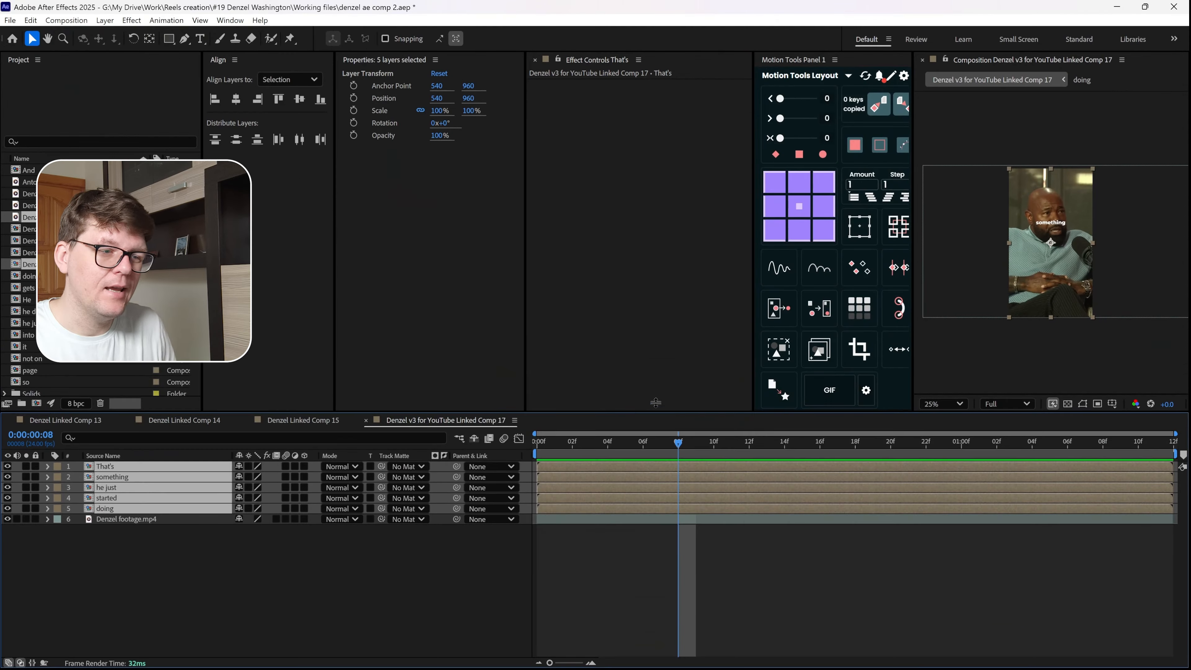
left_click_drag(652, 413, 652, 386)
Examine the linked composition's footage and caption layers, including the contents of the nested "something" and "That's" compositions
left_click(220, 546)
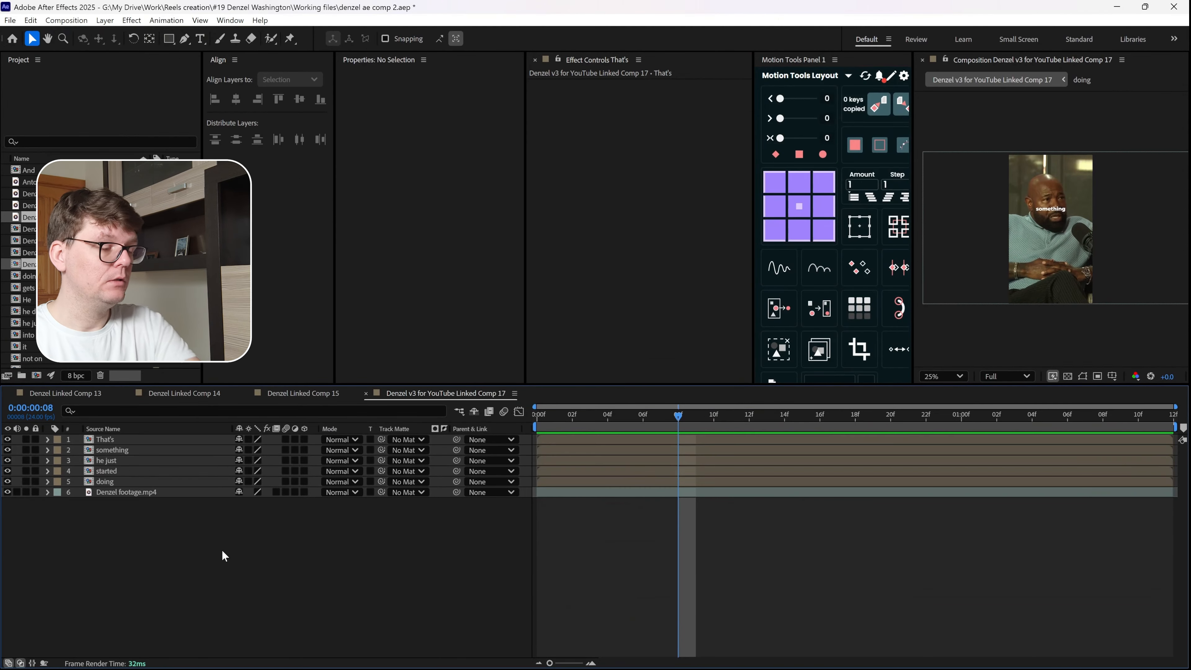
left_click(115, 491)
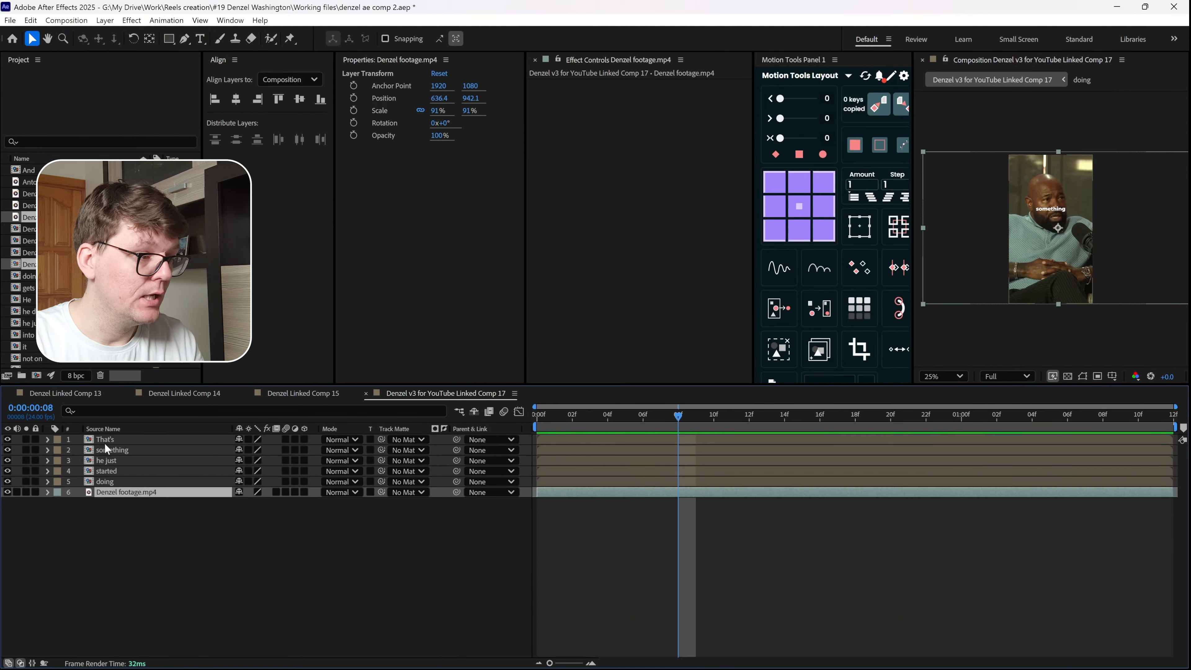
left_click(104, 442)
left_click(107, 480, "shift")
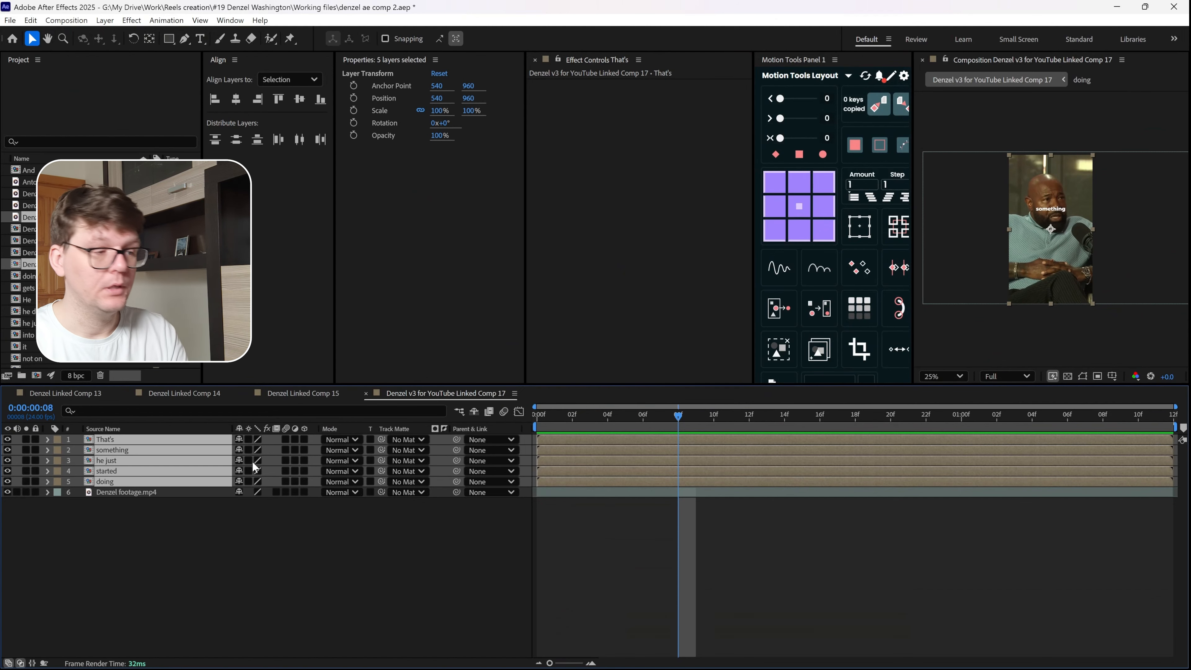
left_click(221, 530)
double_click(108, 450)
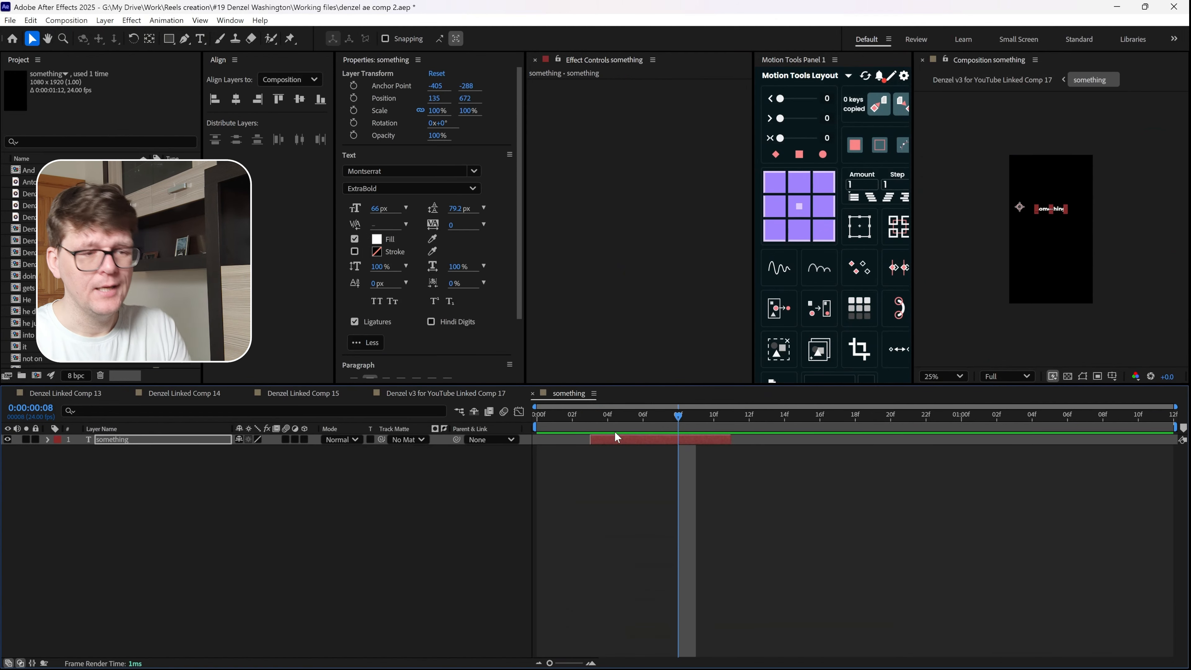
left_click(533, 393)
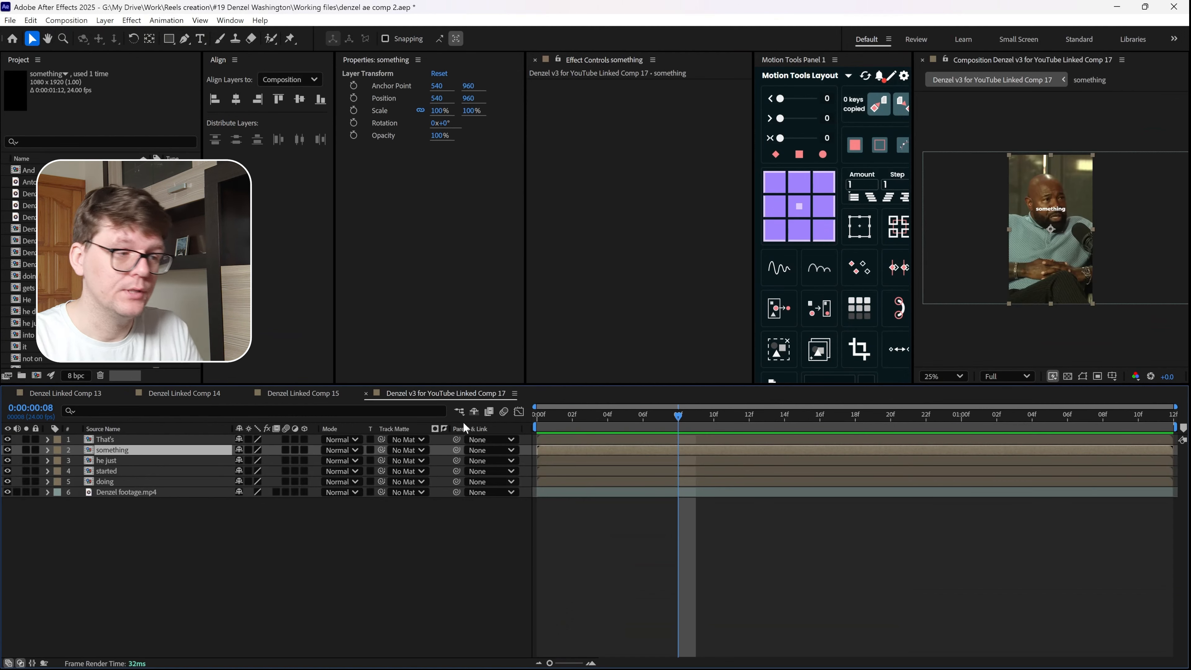
left_click(121, 439)
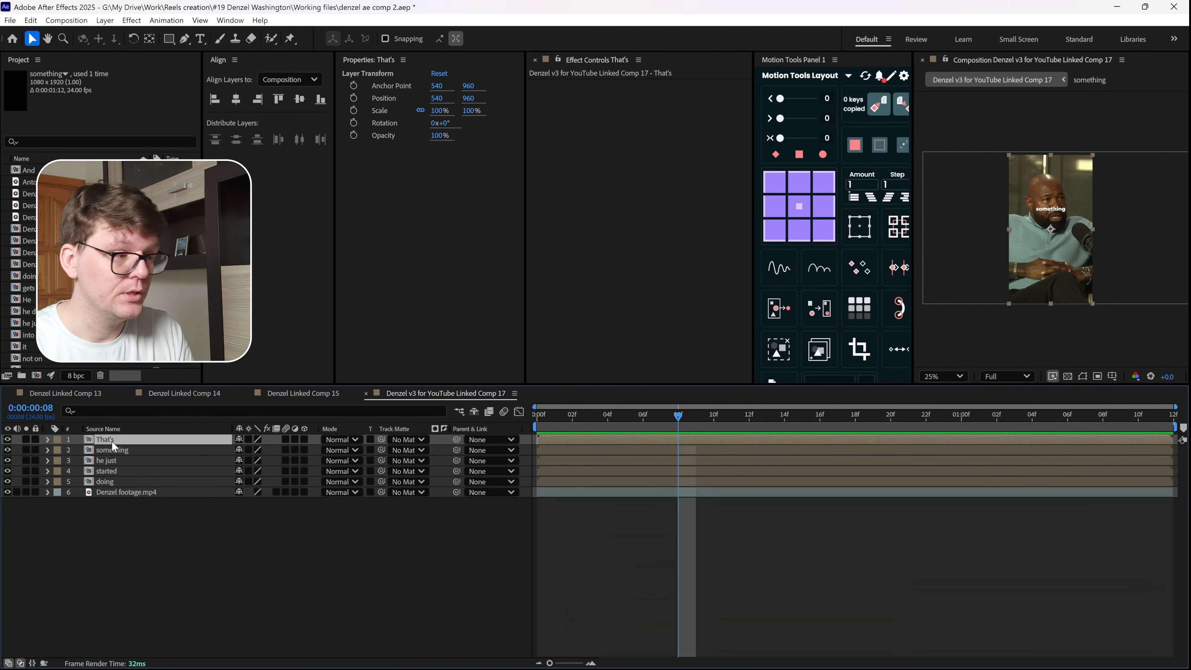
double_click(110, 440)
left_click(572, 441)
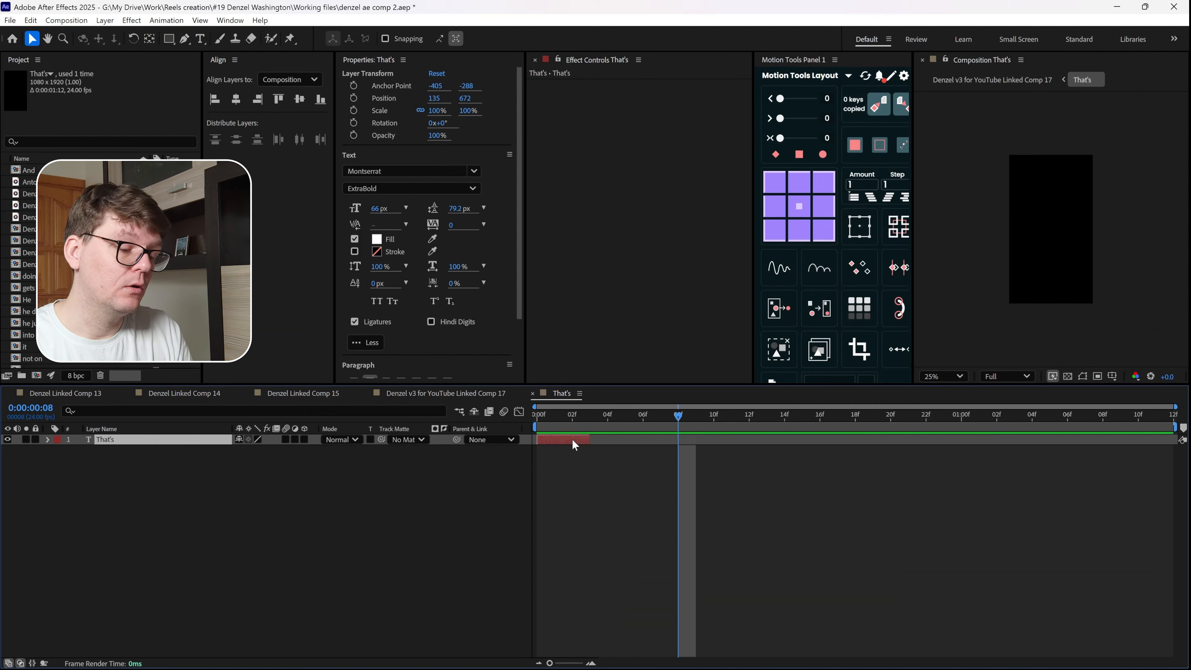
left_click(534, 394)
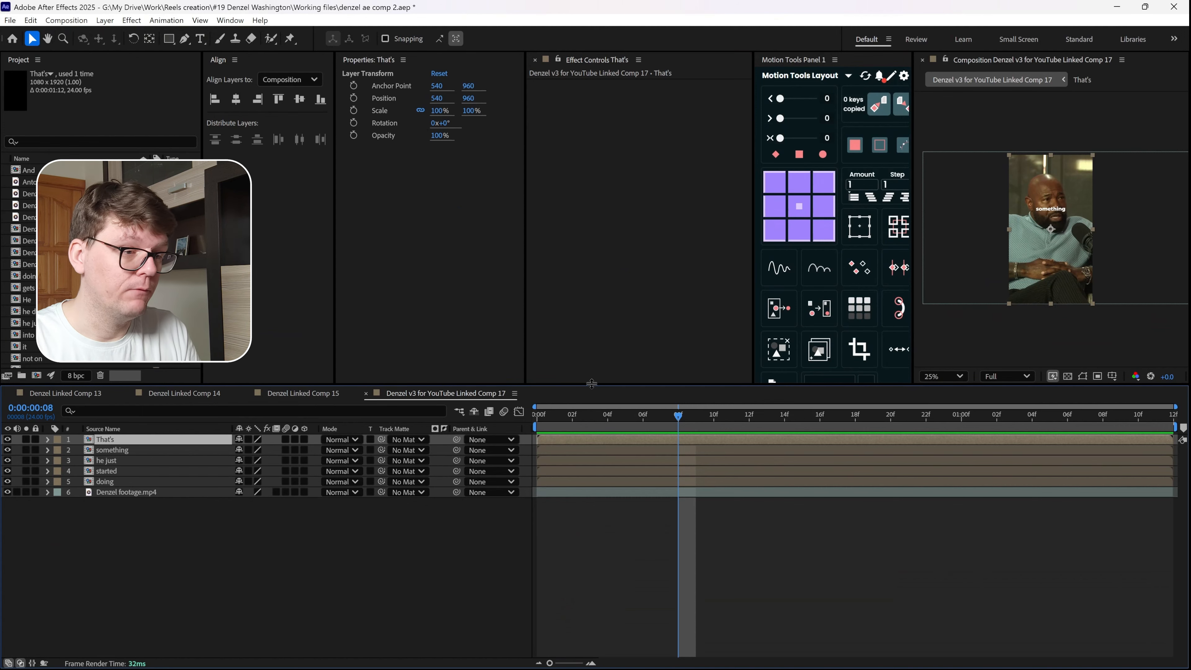
Un-precompose the five caption compositions from "That's" to "doing" with Motion Tools
left_click_drag(592, 384, 592, 481)
left_click_drag(753, 274, 678, 281)
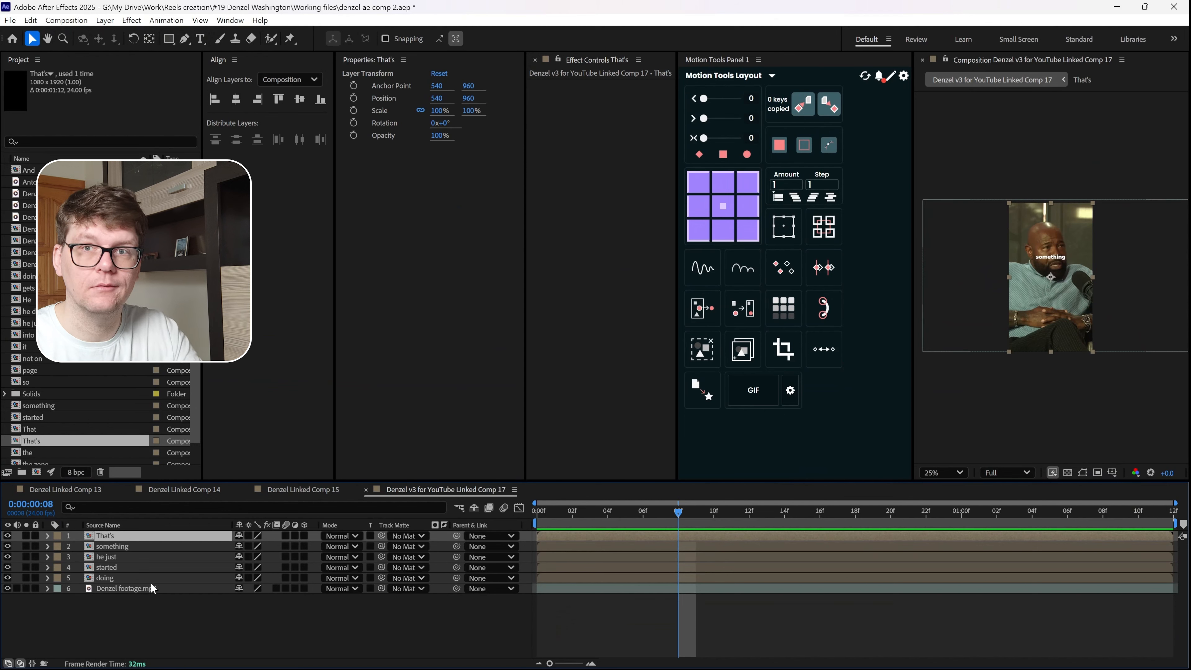
left_click(106, 578, "shift")
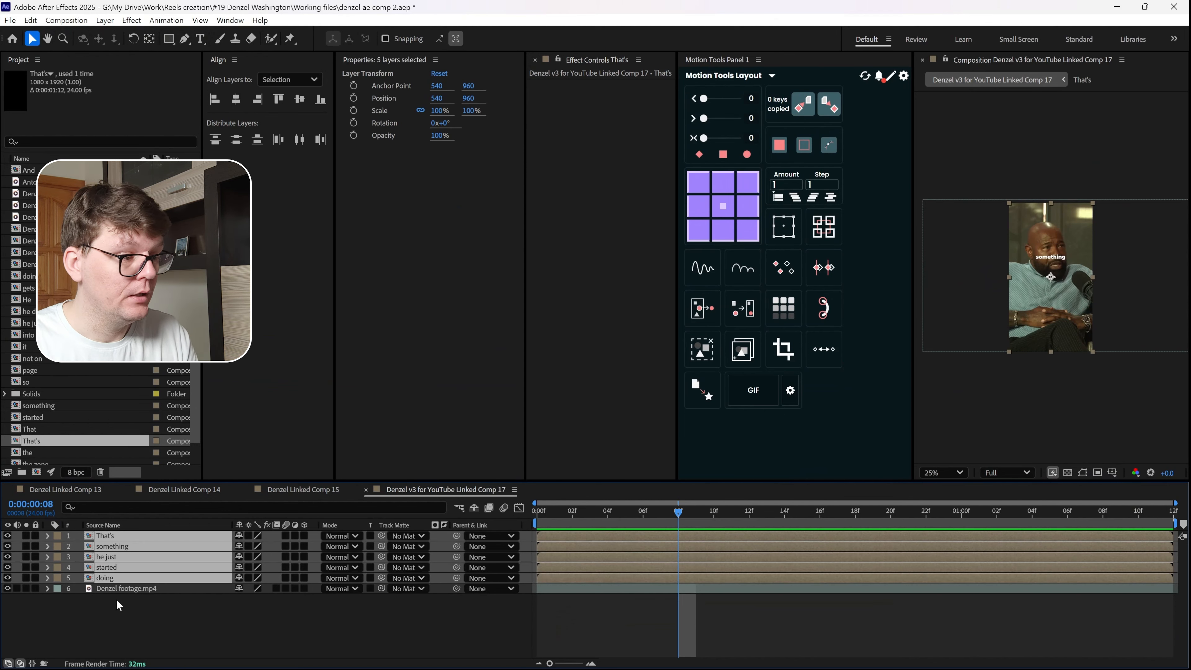
left_click(708, 356)
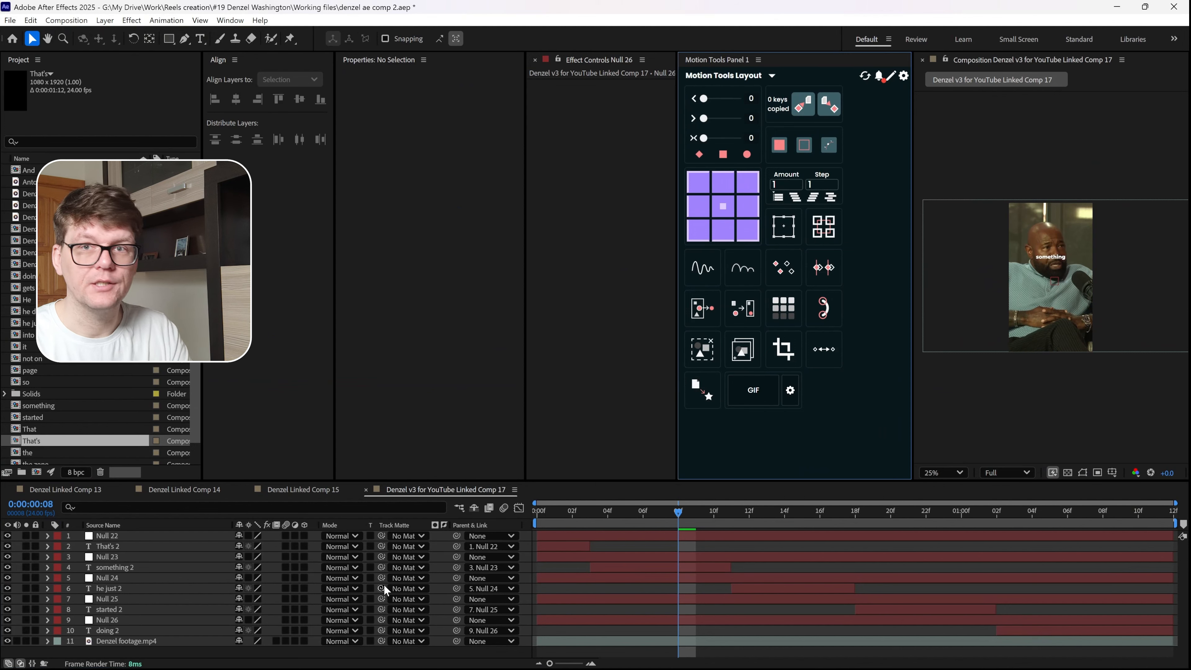
Try deleting the null layers Null 22 to Null 26 by selecting them individually, and undo the deletion
key("ctrl+f")
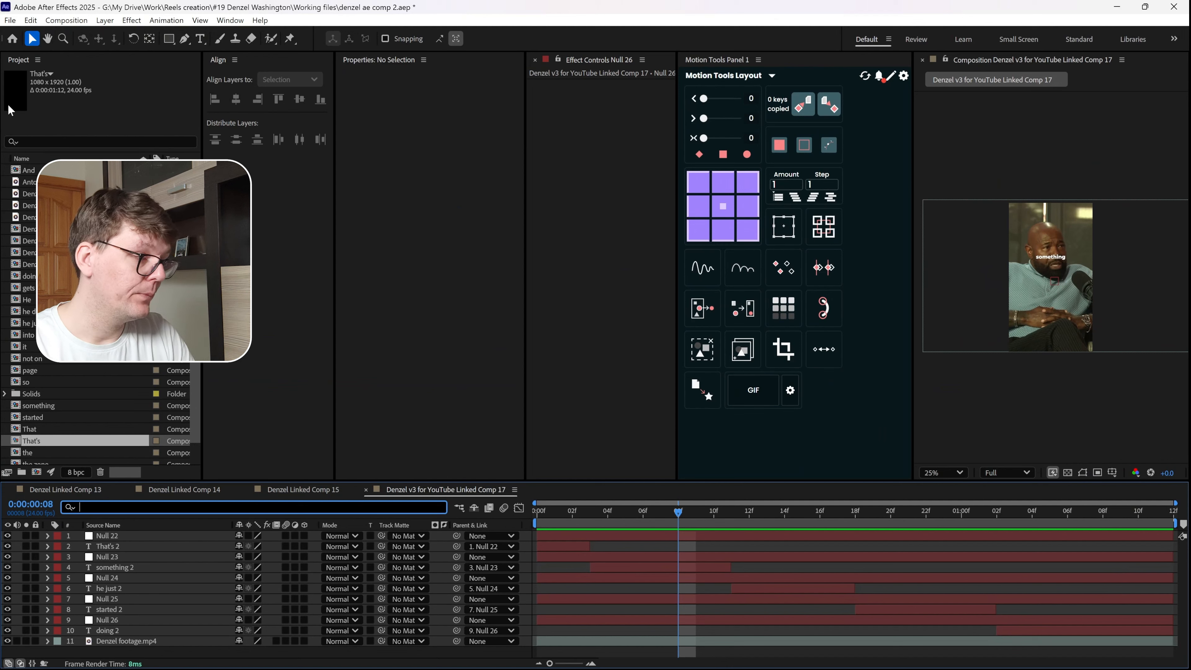
left_click(108, 547)
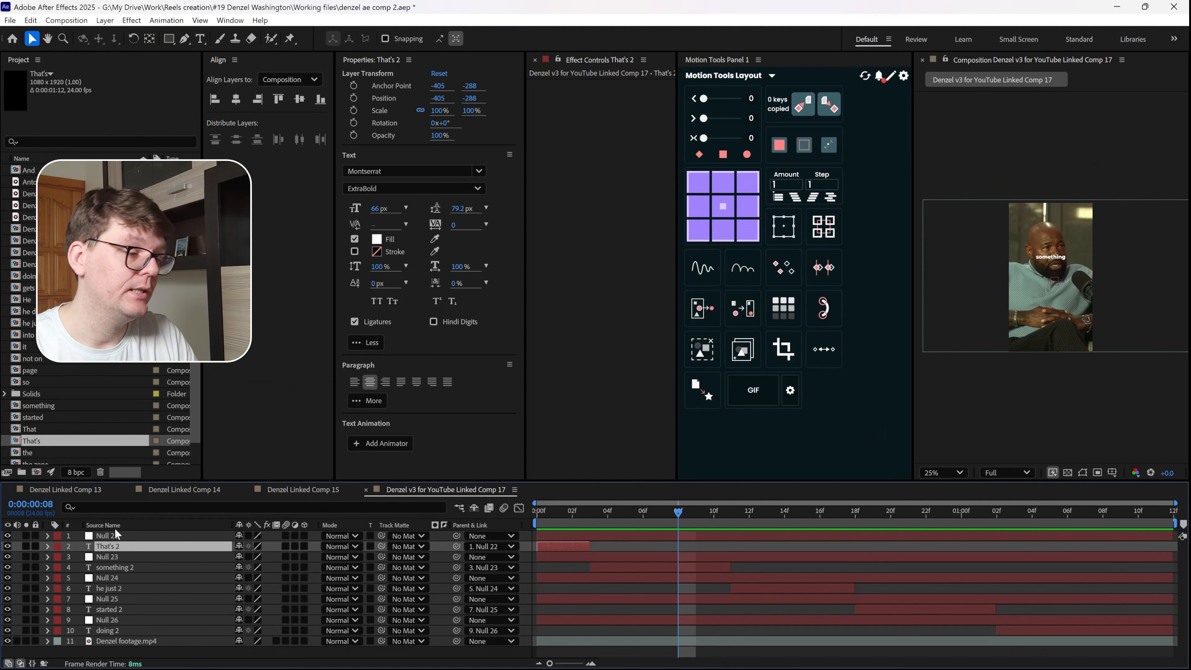
left_click(113, 535)
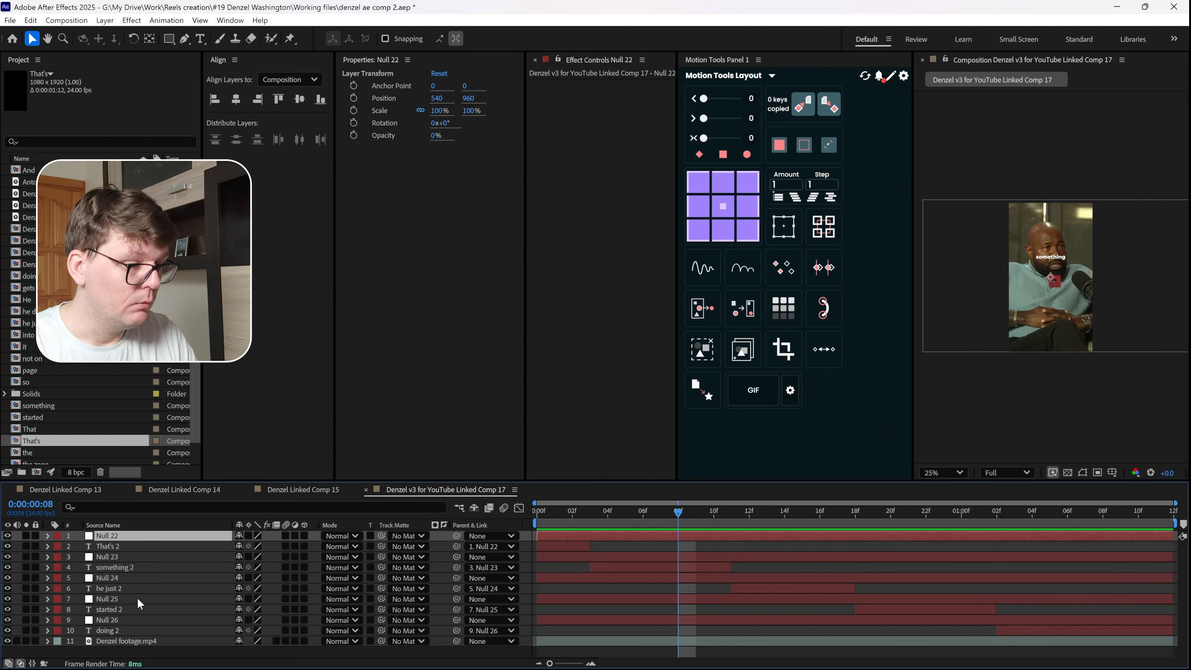
left_click(106, 557, "ctrl")
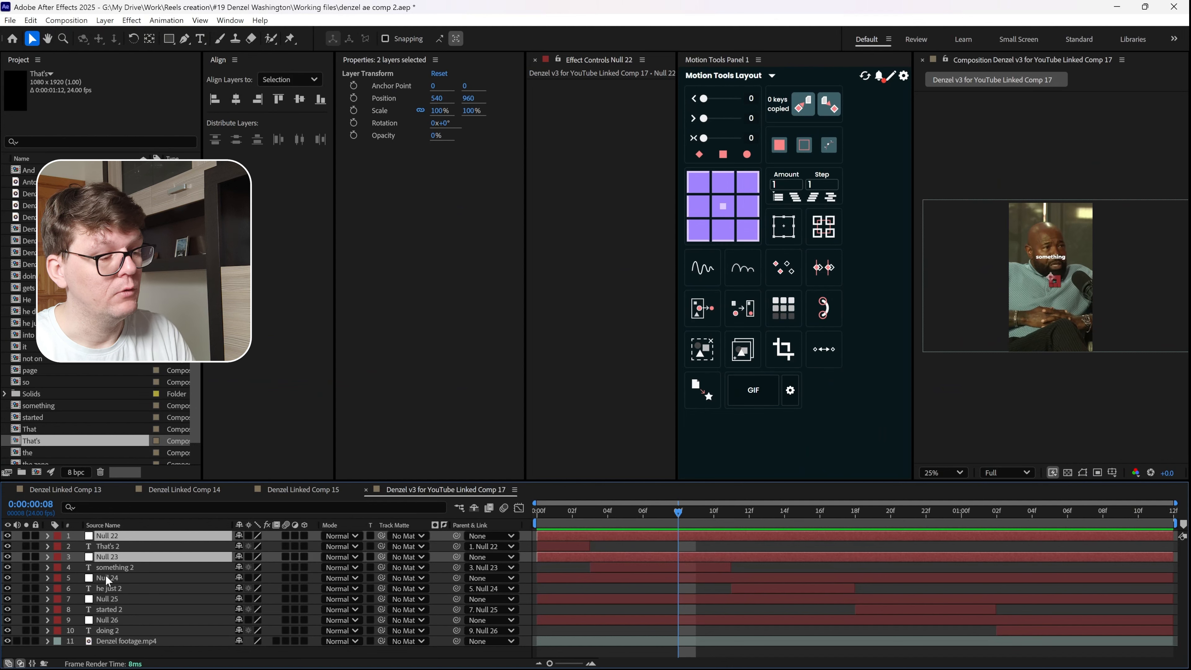
left_click(105, 576, "ctrl")
left_click(103, 589, "ctrl")
left_click(102, 600, "ctrl")
left_click(104, 588, "ctrl")
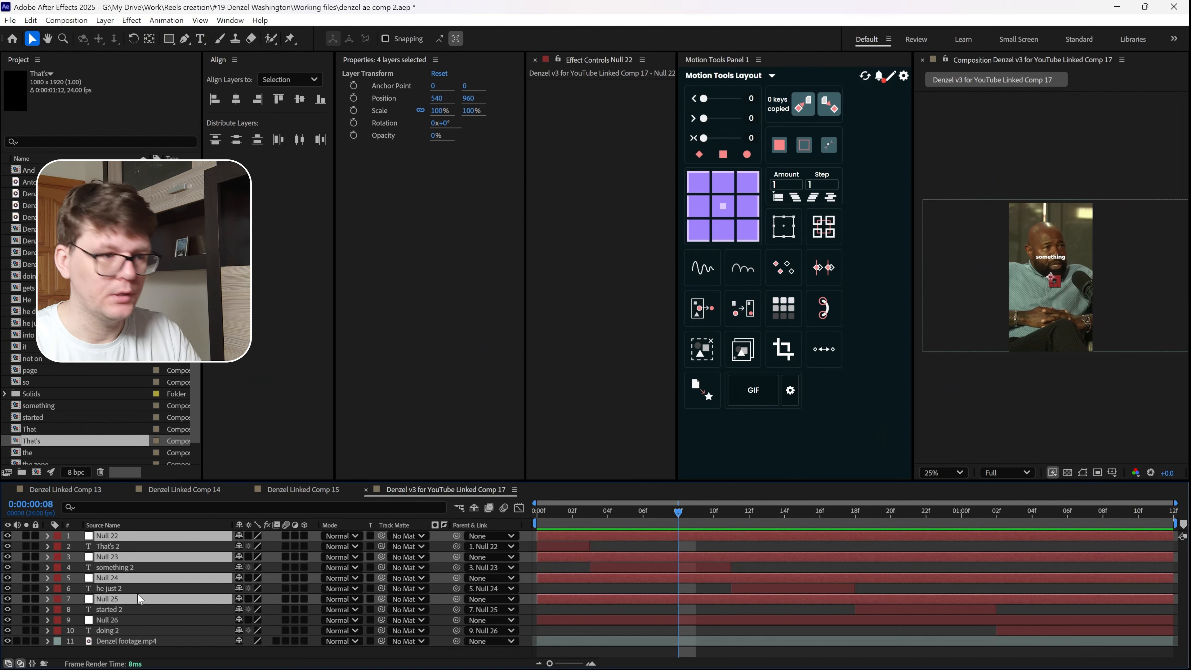
left_click(108, 620, "ctrl")
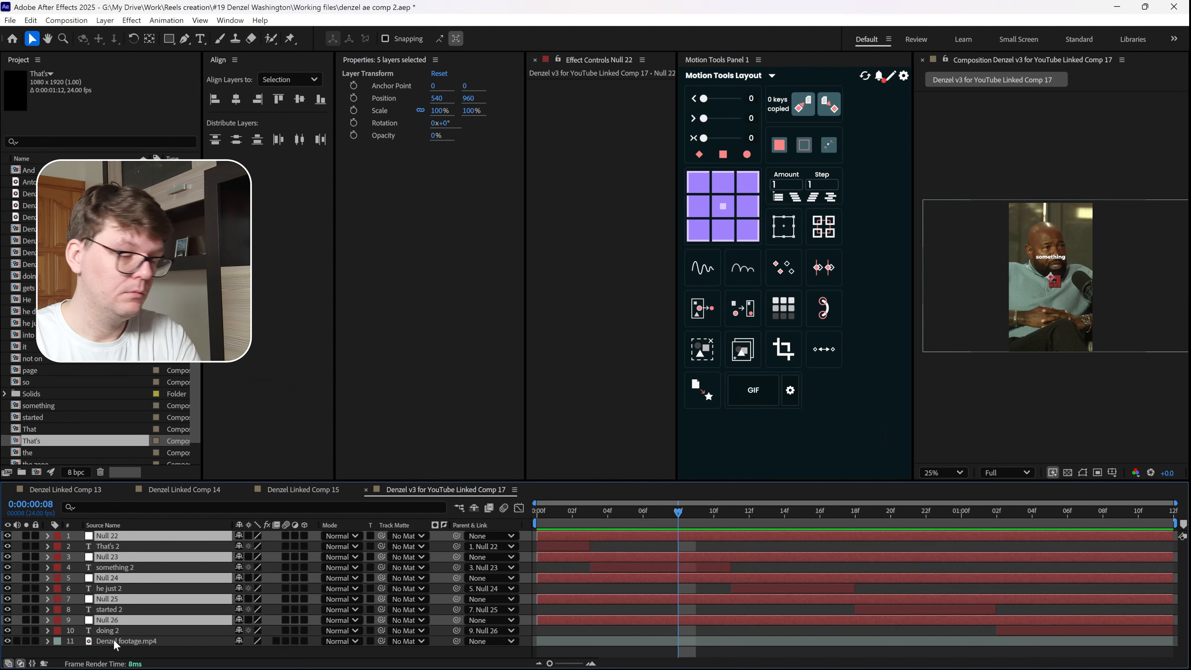
key("Delete")
key("ctrl+z")
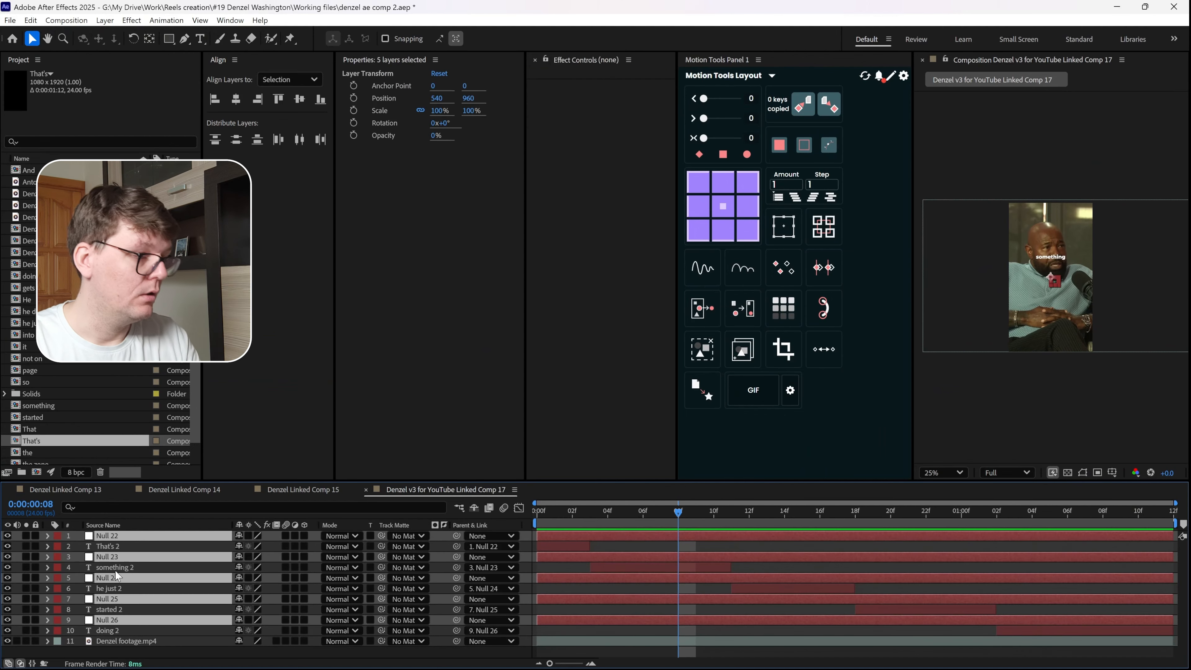
left_click(146, 630)
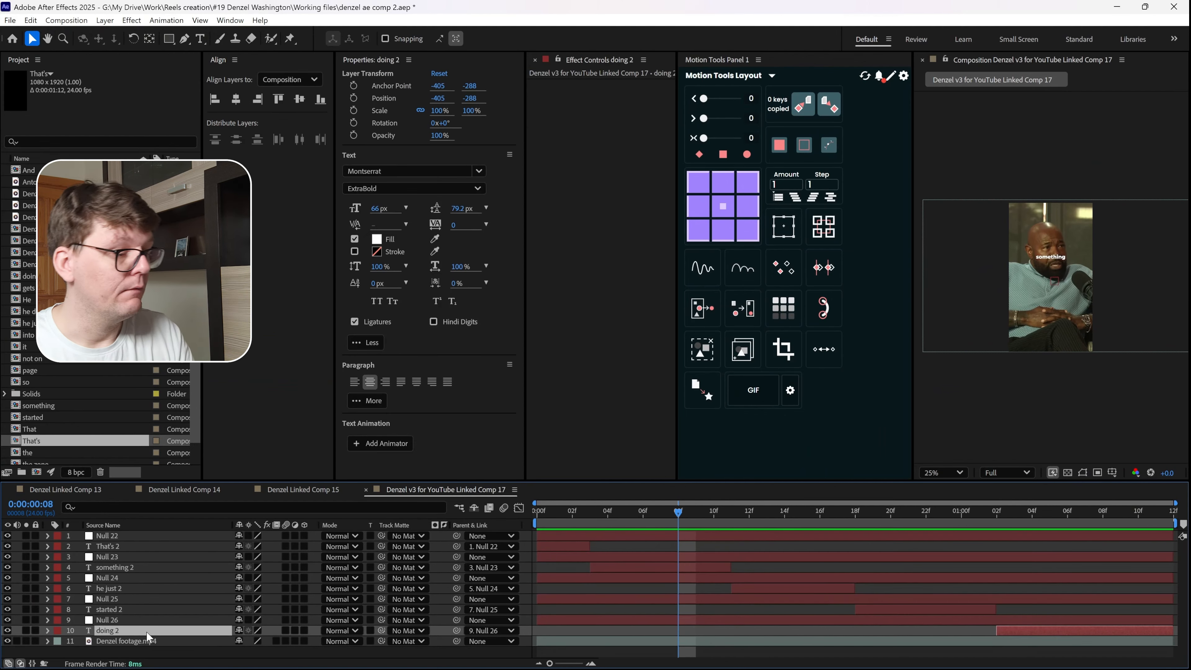
left_click(88, 506)
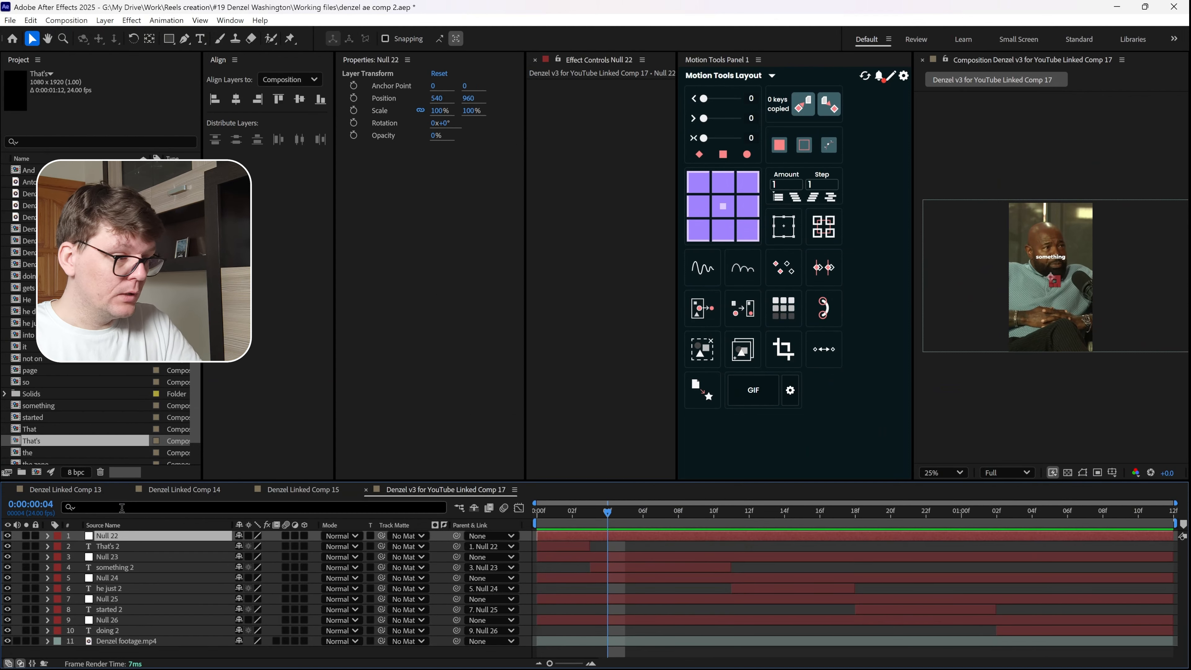
left_click(123, 508)
type("nuu")
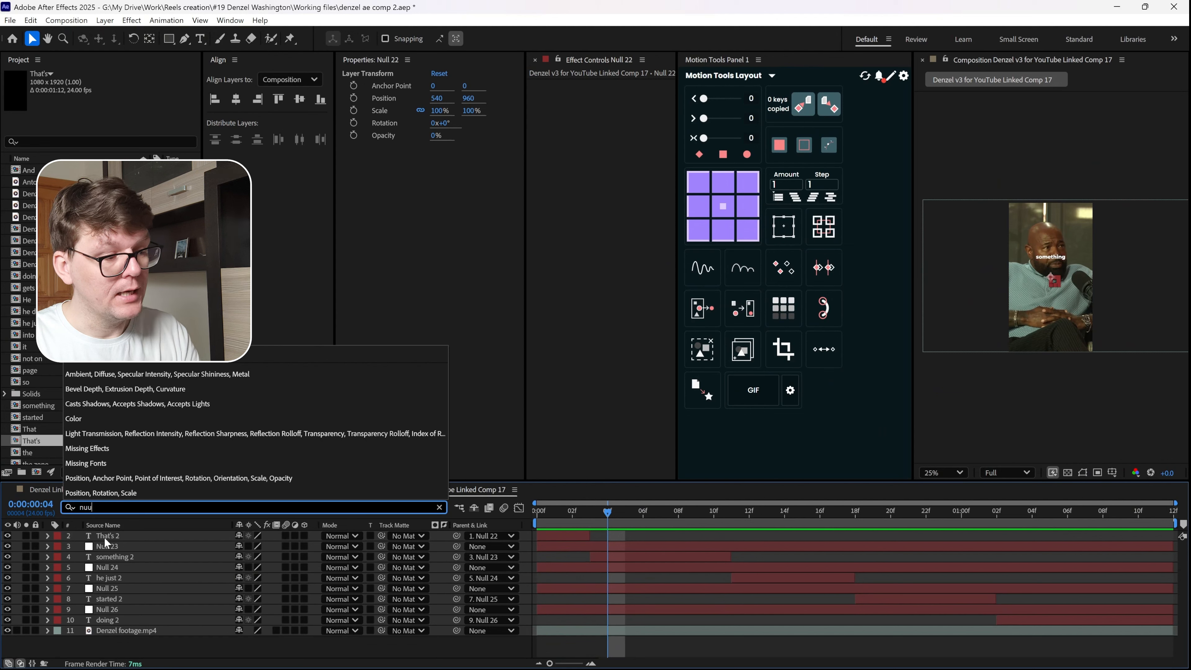
left_click(119, 654)
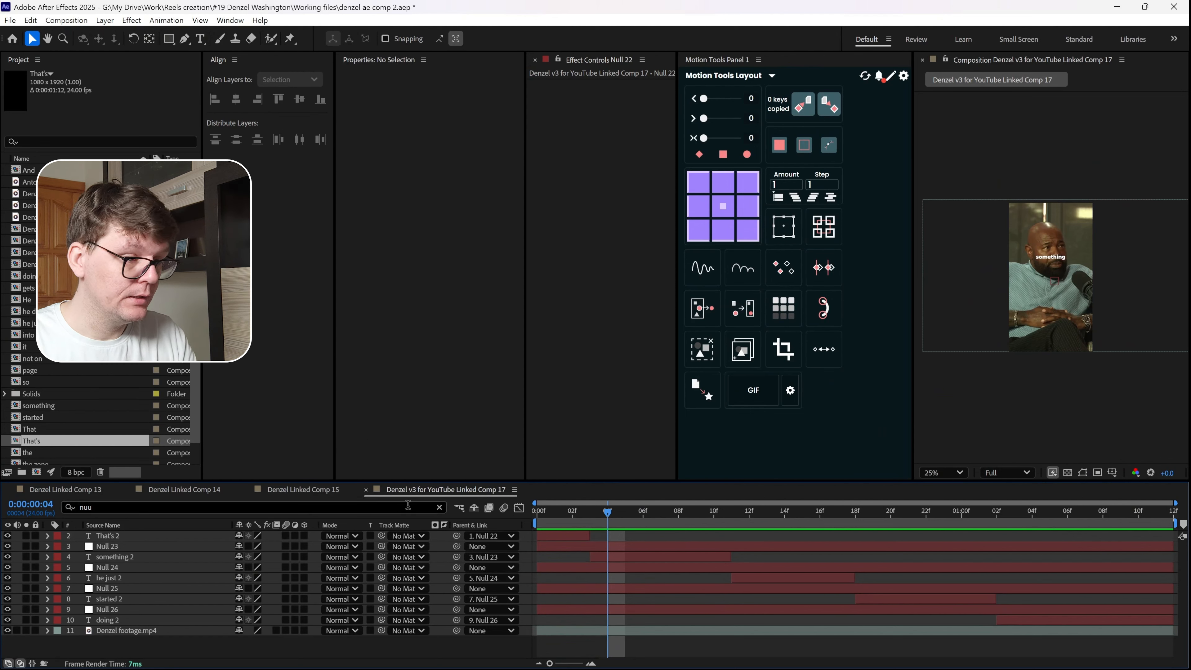
left_click(439, 509)
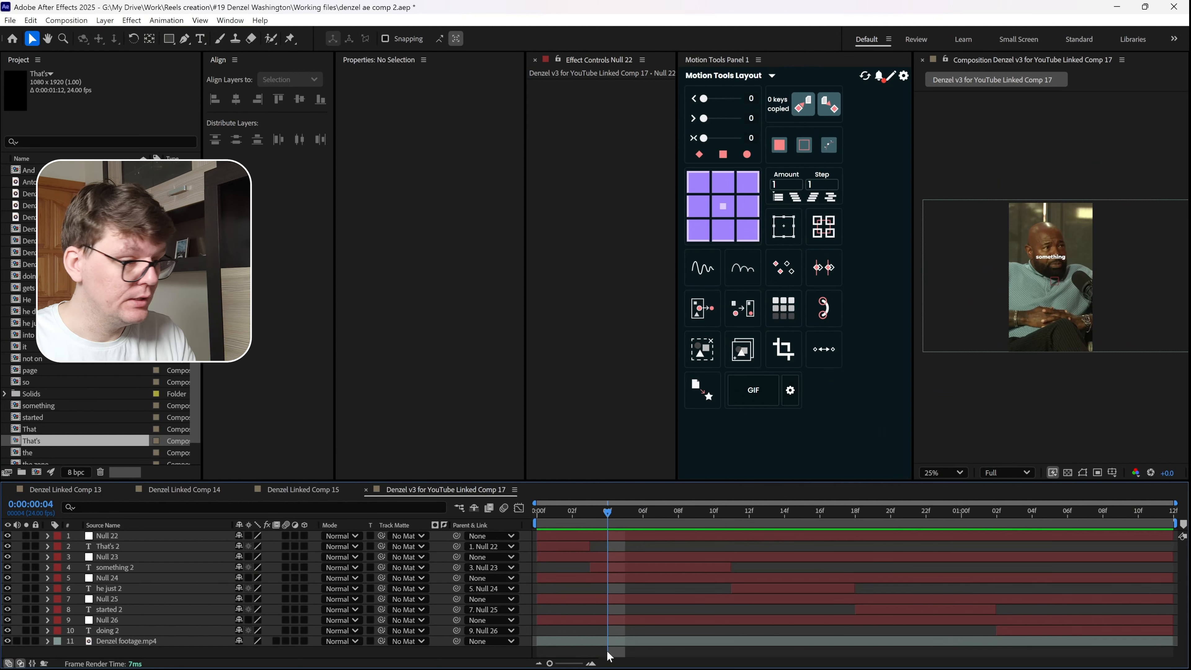
Filter the timeline layers by "nu", delete all five null layers, and clear the filter
left_click(117, 507)
type("nu")
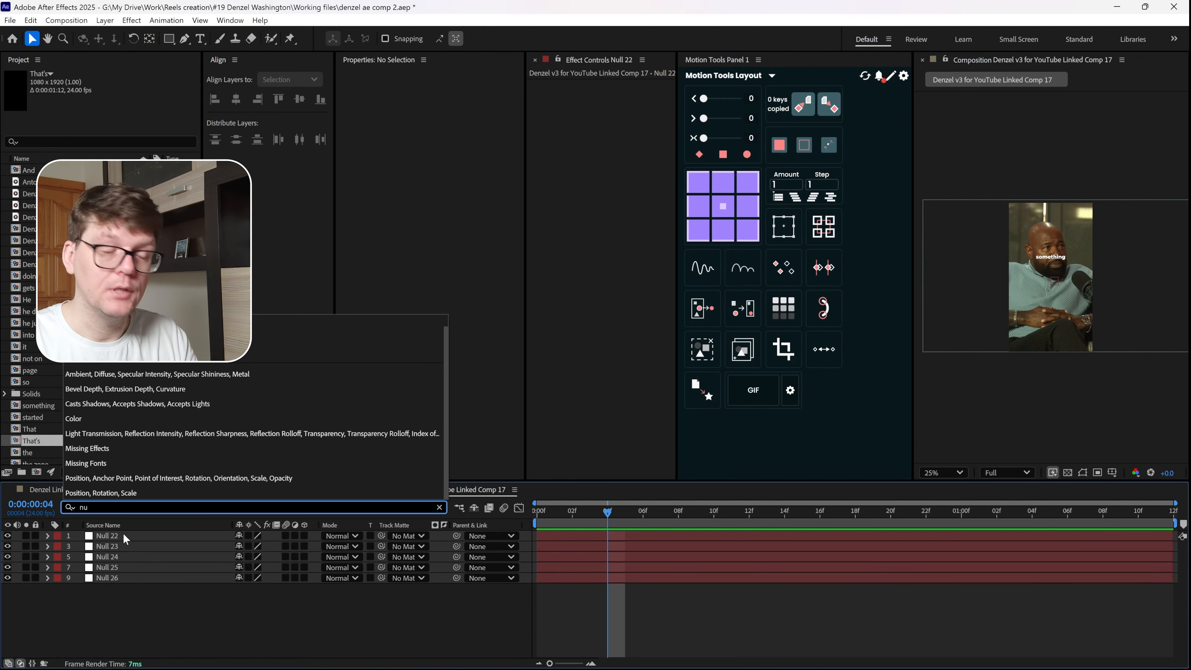
left_click(137, 593)
key("ctrl+a")
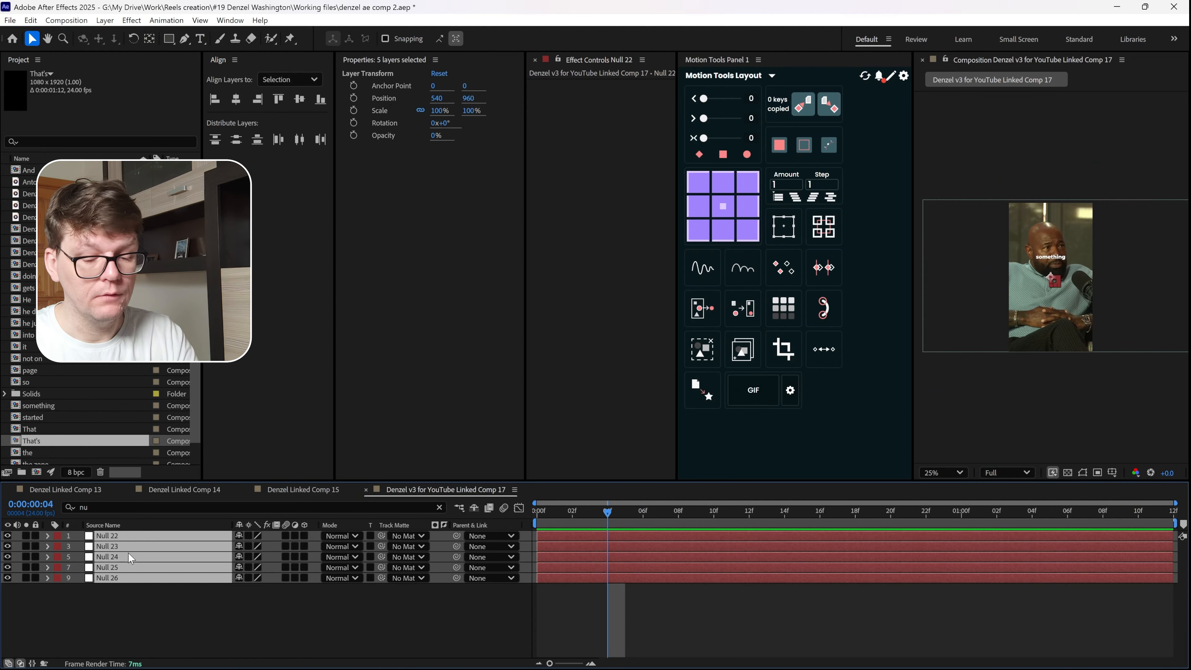
key("Delete")
left_click(440, 507)
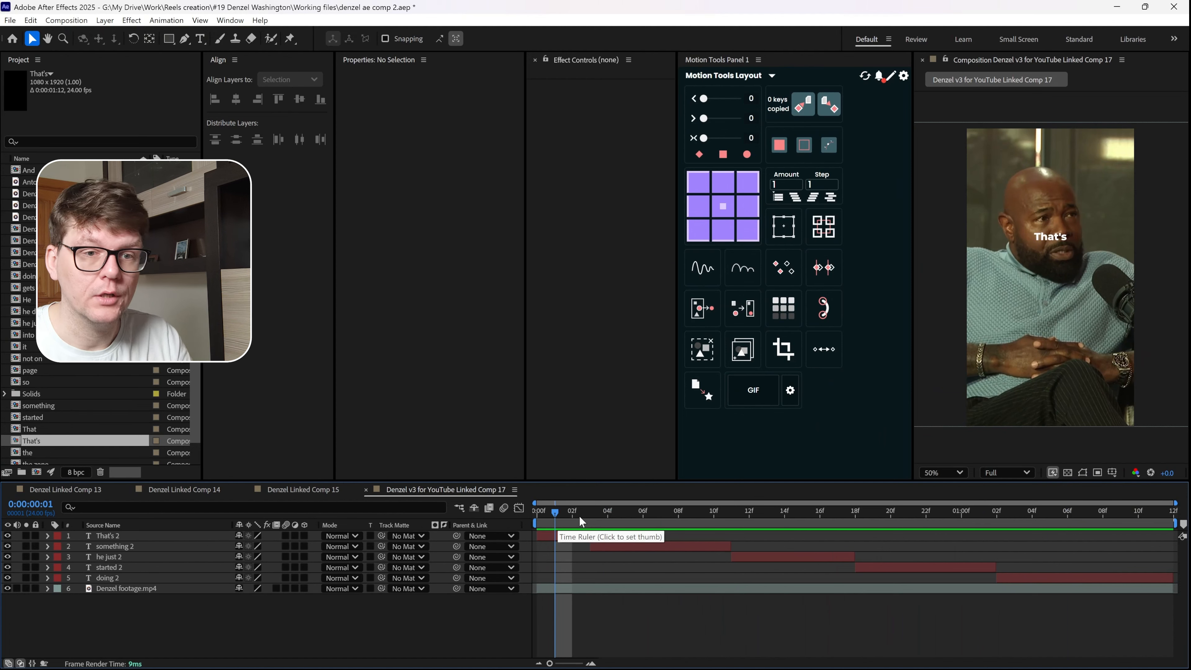
Reframe the Denzel footage.mp4 layer by scaling it to 105% and moving it to about 398, 964
left_click(1061, 377)
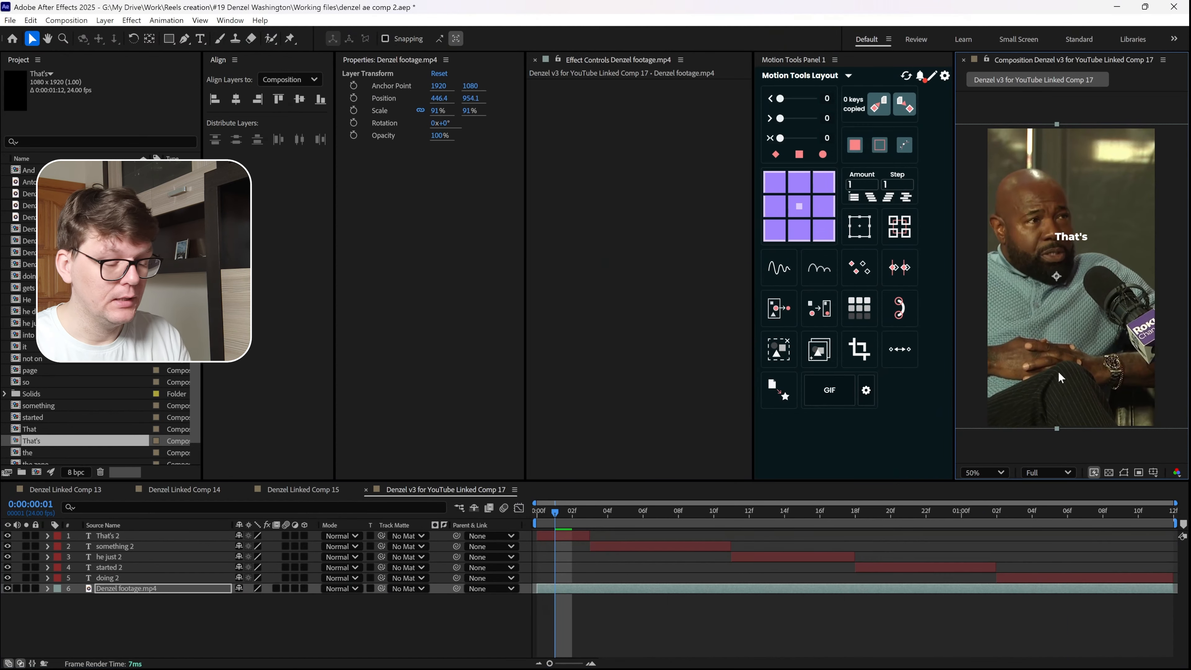
left_click(123, 589)
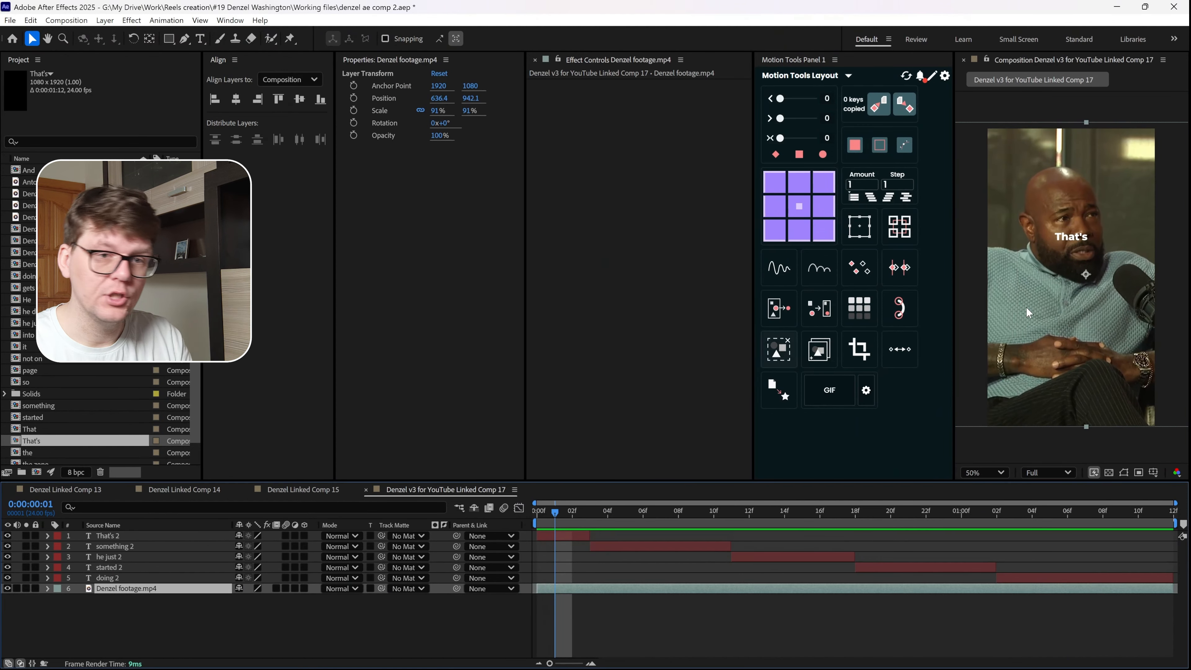
left_click_drag(1078, 340, 1051, 344)
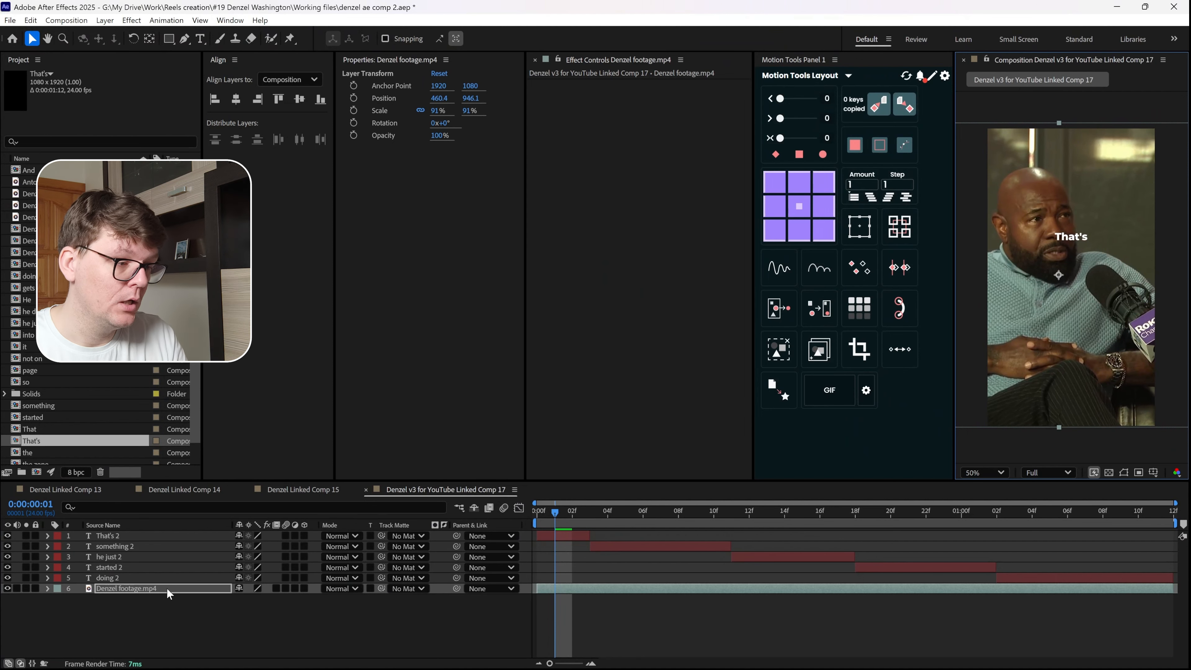
key("s")
left_click_drag(252, 603, 259, 603)
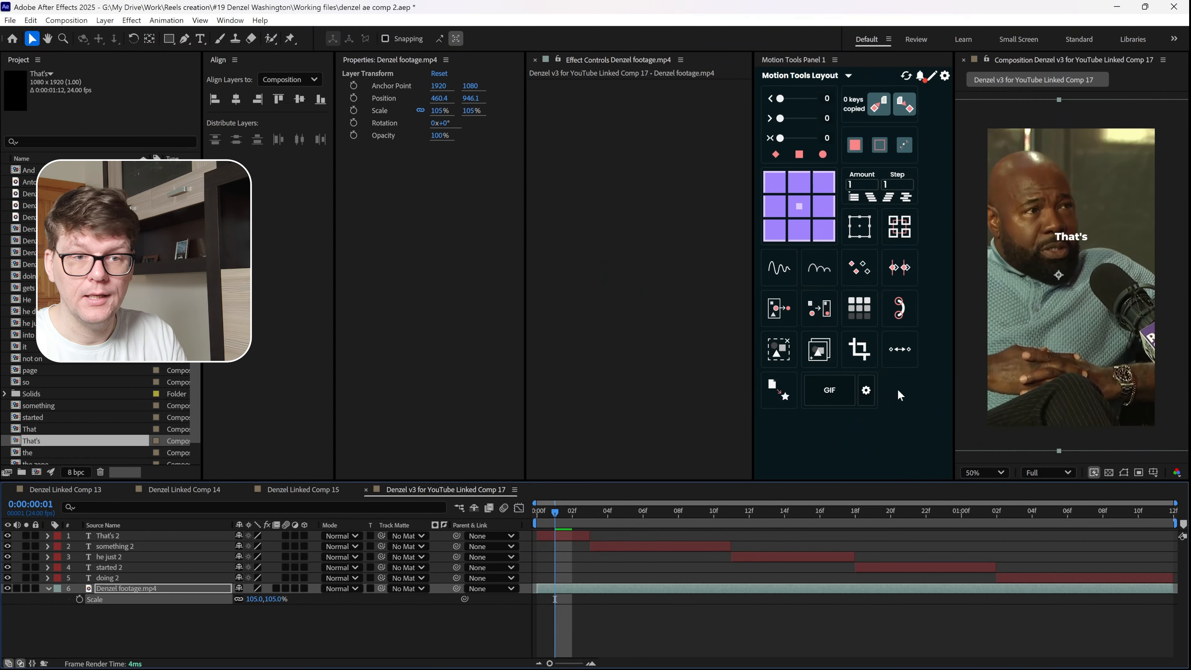
left_click_drag(1087, 344, 1078, 346)
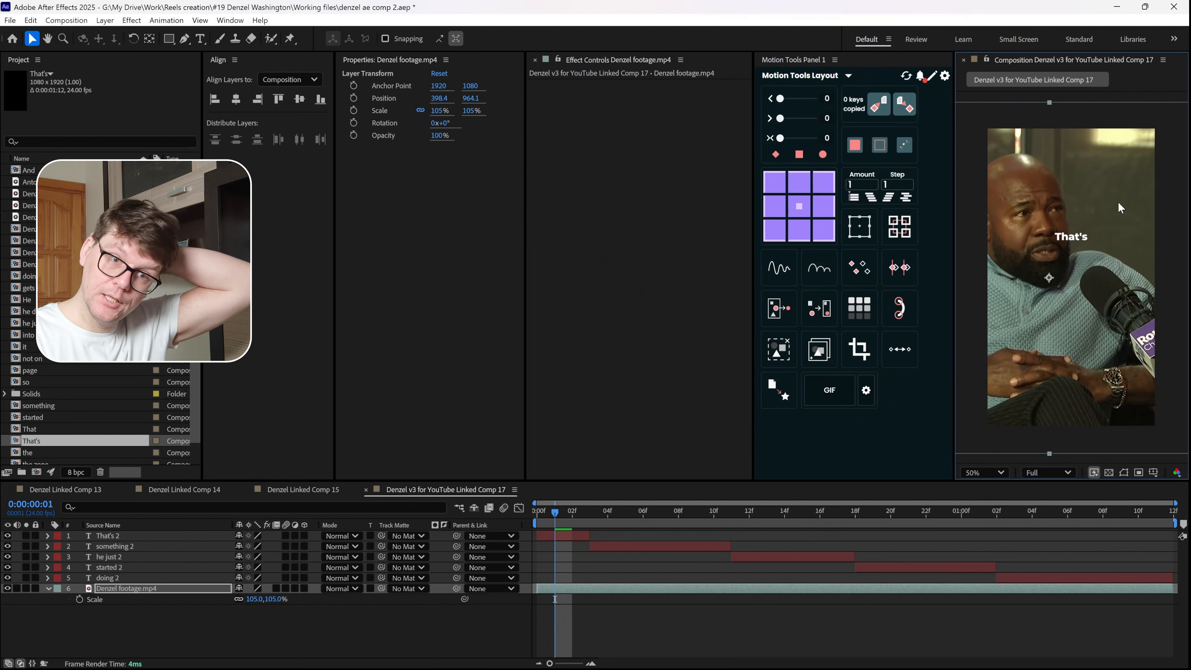
Extend the out points of all five caption text layers to 0:00:01:11
key("space")
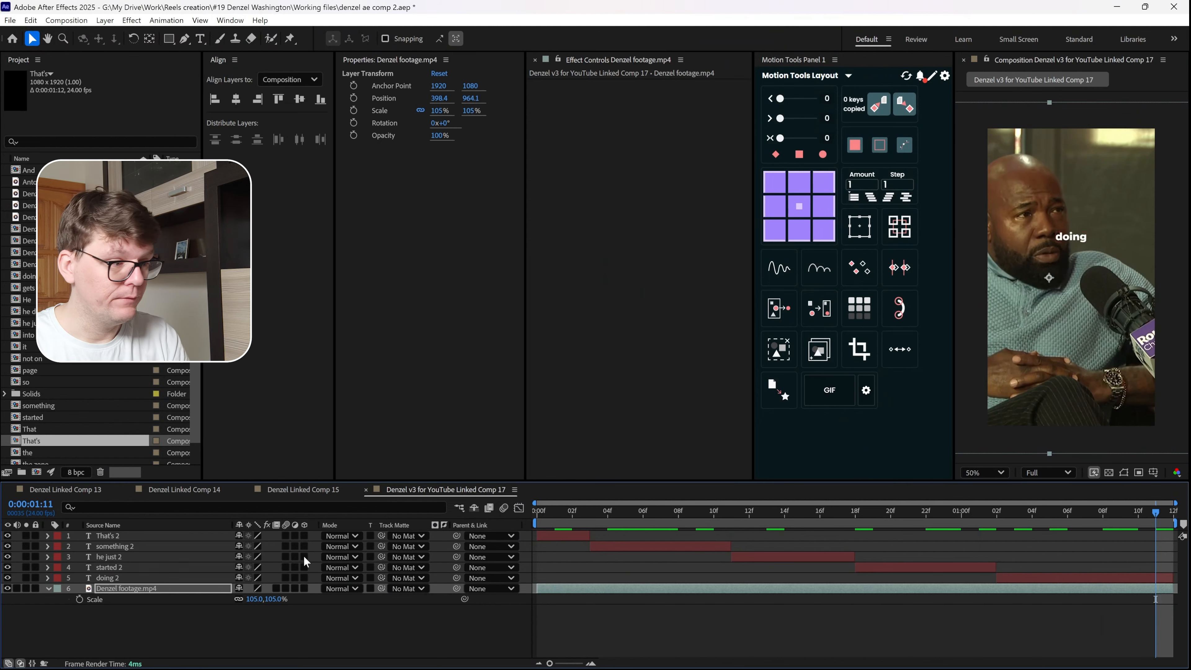
left_click(111, 534)
left_click(110, 580, "shift")
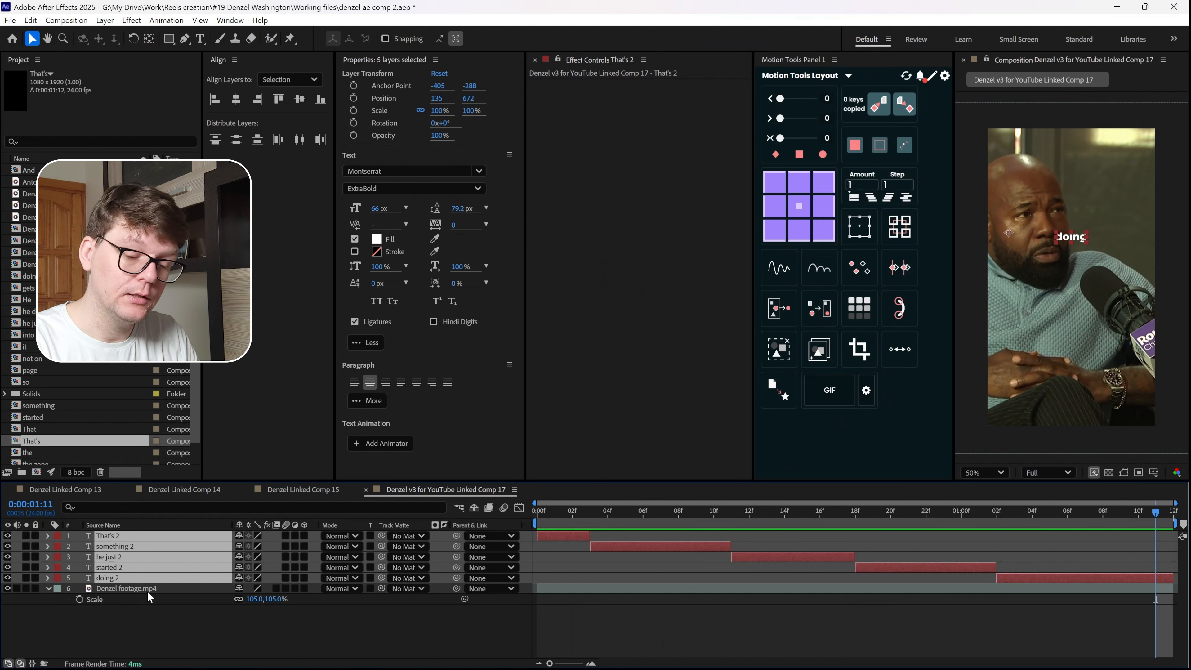
key("alt+]")
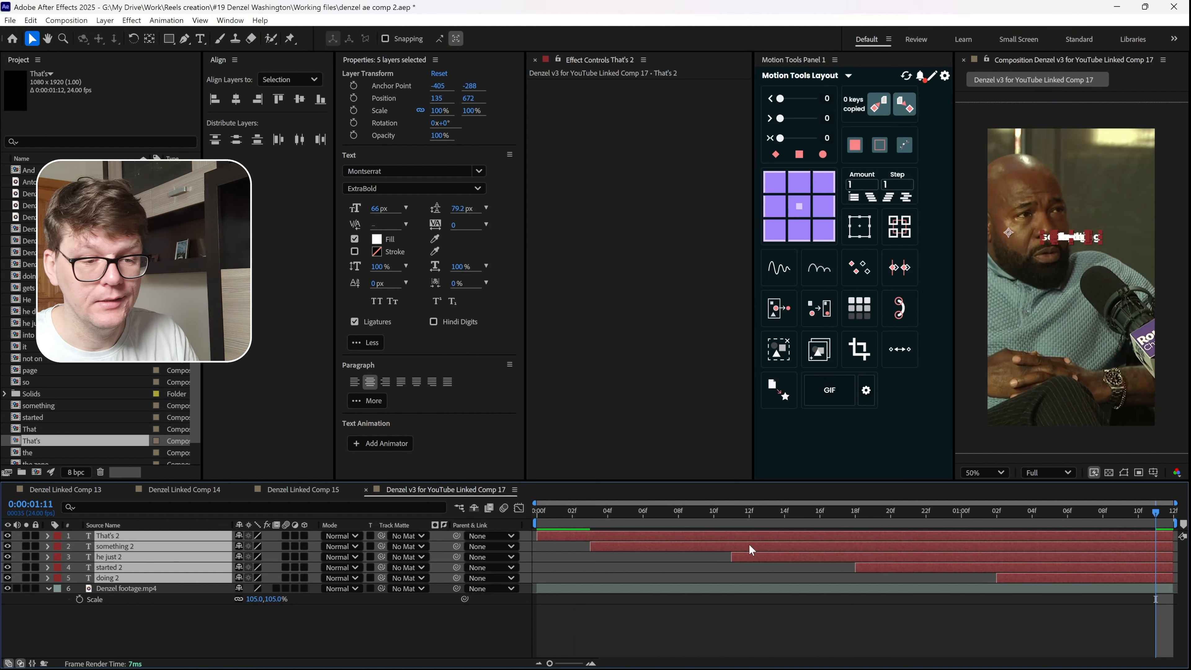
left_click(1060, 638)
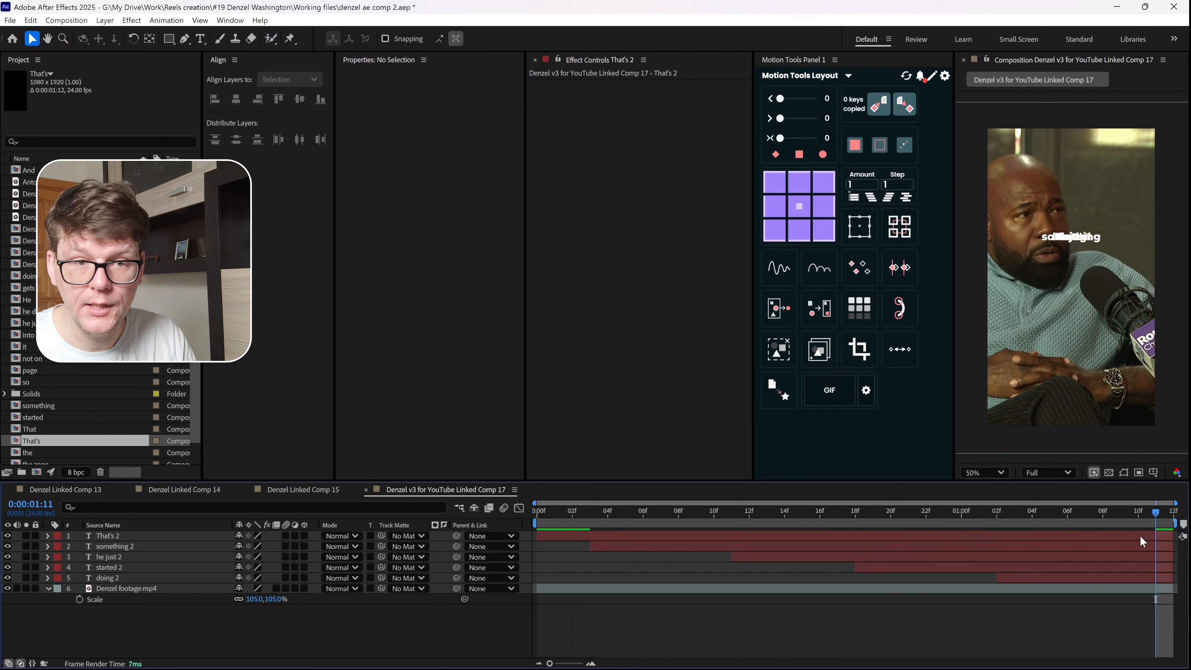
Stack the captions beneath "That's": "something" at about 135, 734, "he just" at 123, 804, followed by "started", and "doing" at 141, 959
left_click(1135, 545)
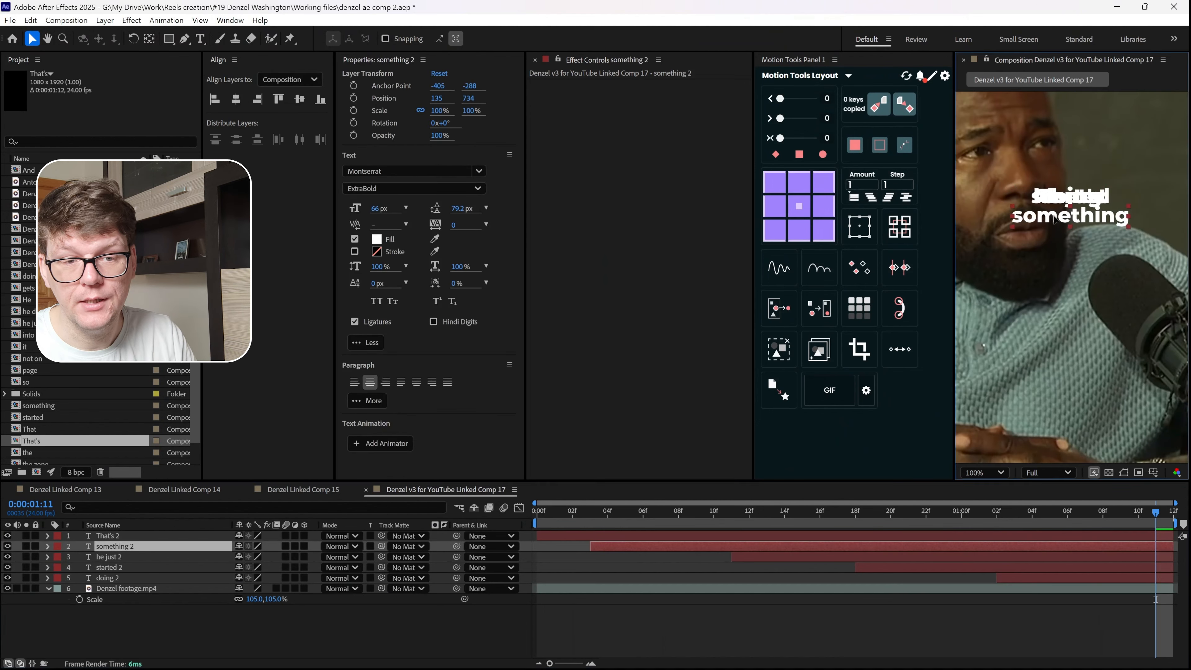
left_click(1129, 556)
left_click_drag(1074, 192, 1070, 235)
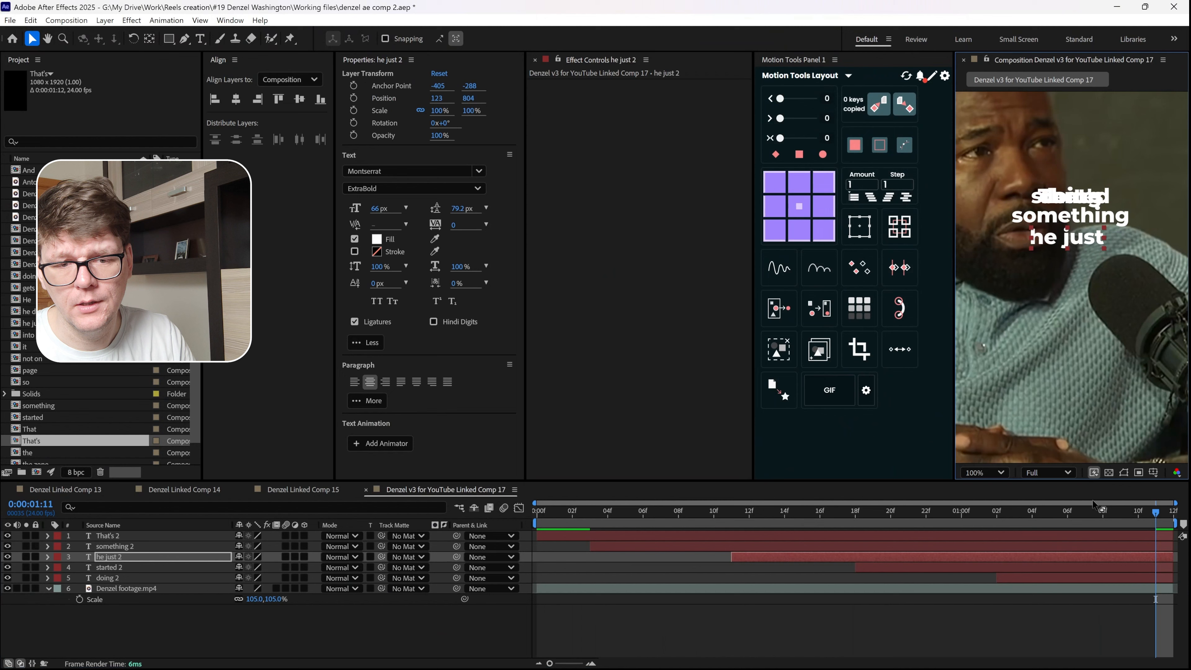
left_click(1117, 566)
left_click_drag(1051, 195, 1050, 259)
left_click(1124, 578)
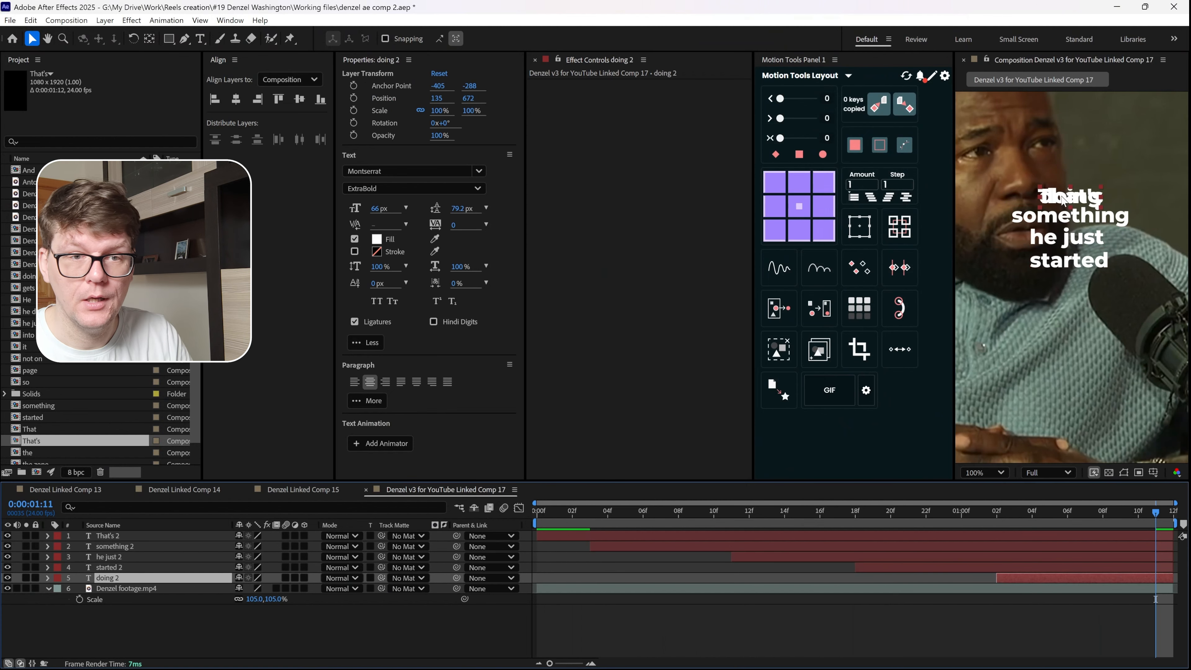
left_click_drag(1063, 201, 1065, 285)
scroll(1060, 287, "down", 3)
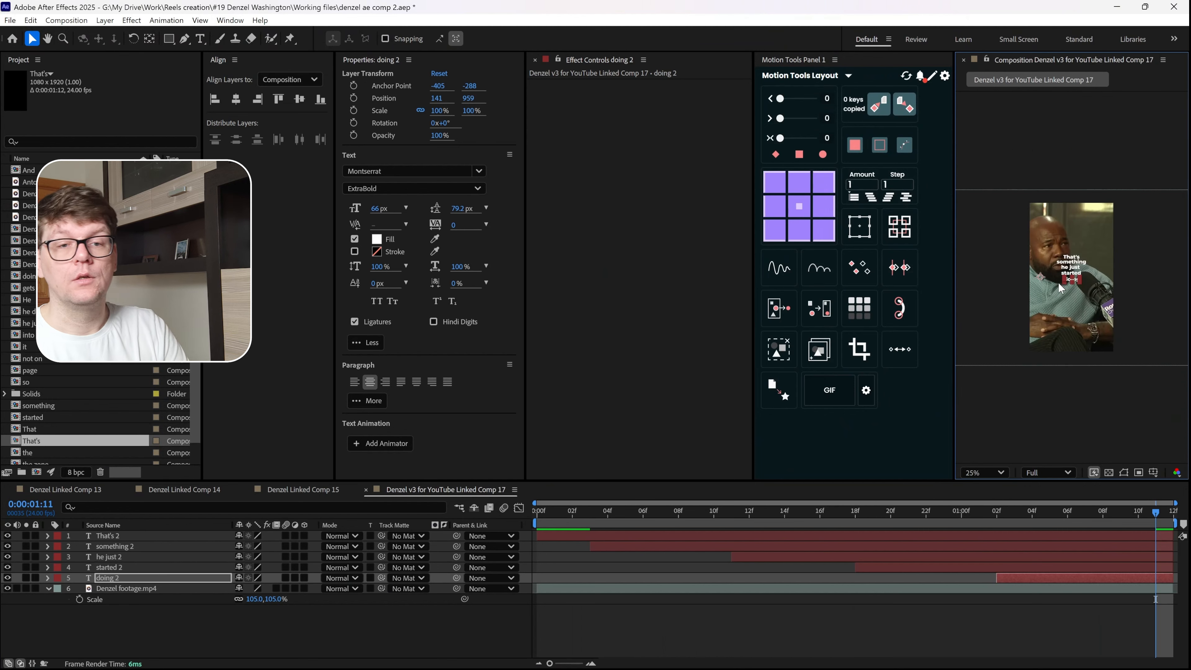
left_click_drag(553, 516, 1132, 539)
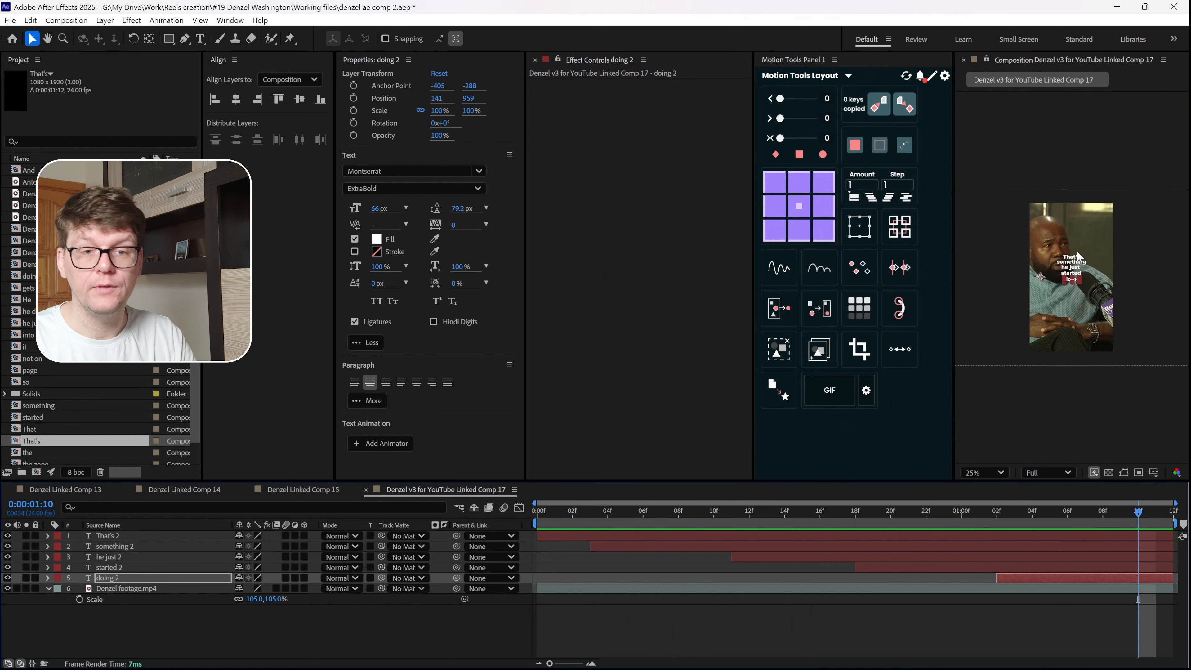
scroll(1078, 253, "up", 2)
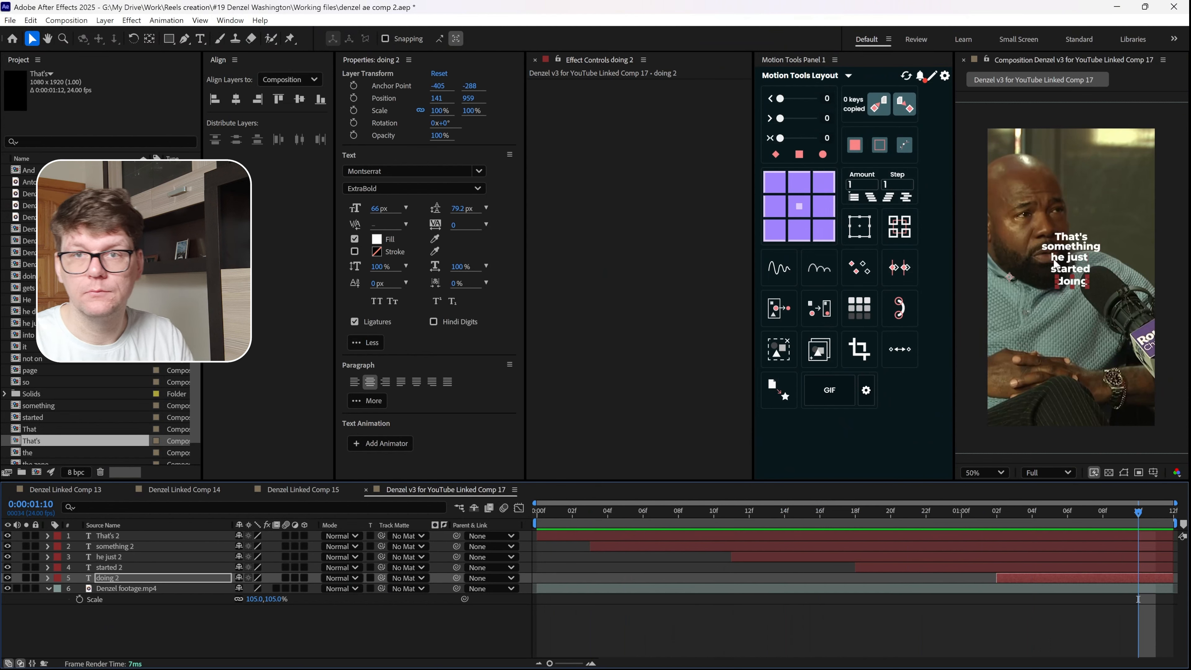
At 0:00:00:08, try changing the scale of the "something" text layer and undo the change
left_click(571, 513)
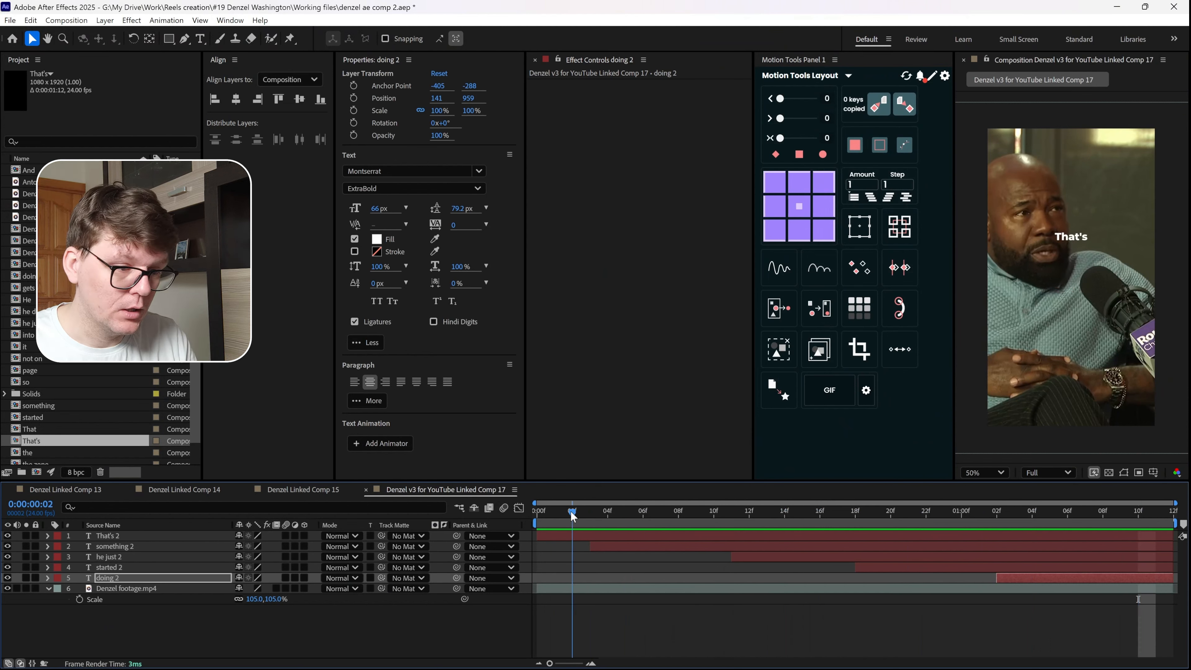
left_click_drag(564, 515, 680, 514)
left_click(686, 545)
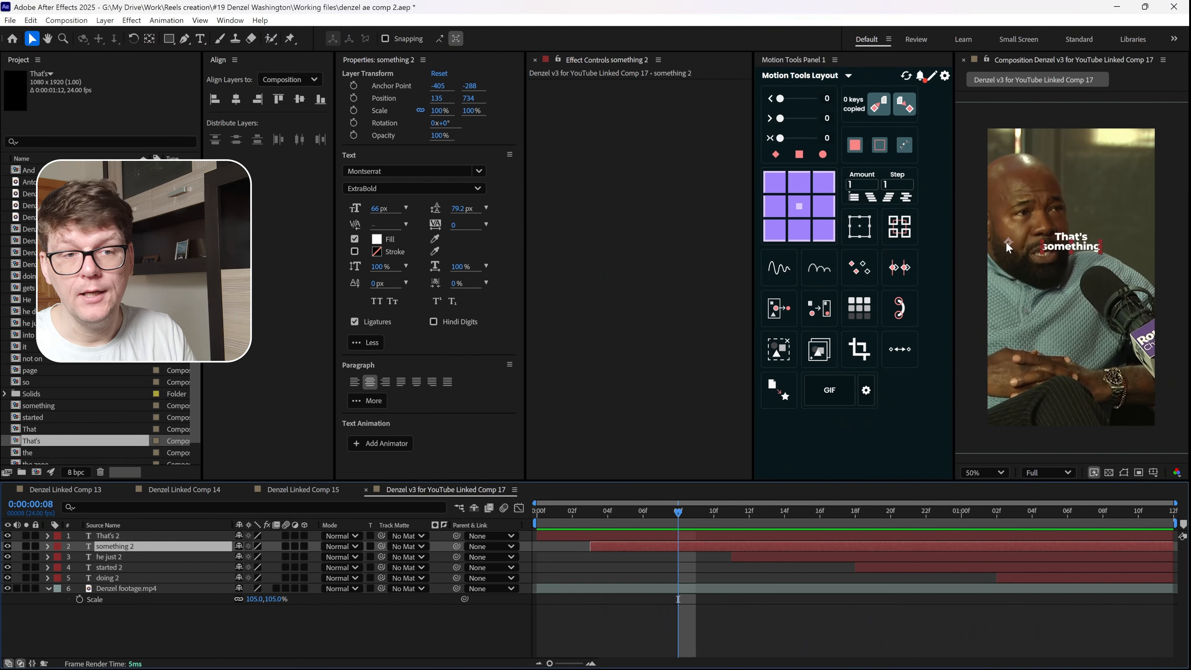
key("s")
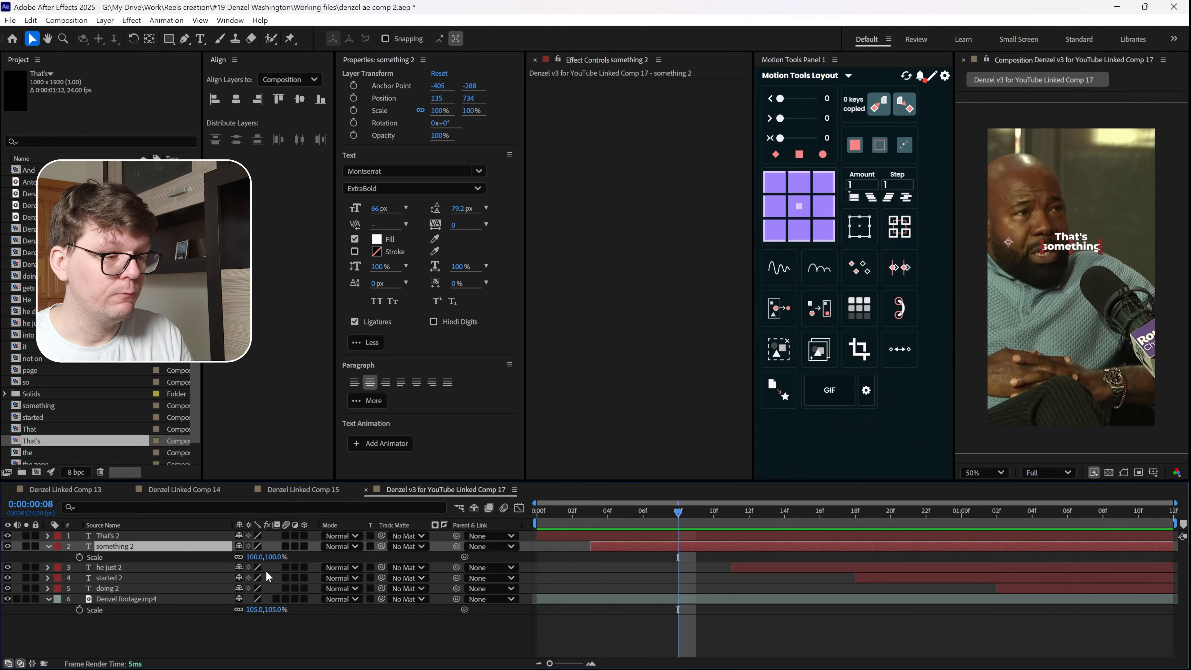
left_click_drag(254, 558, 214, 544)
key("ctrl+z")
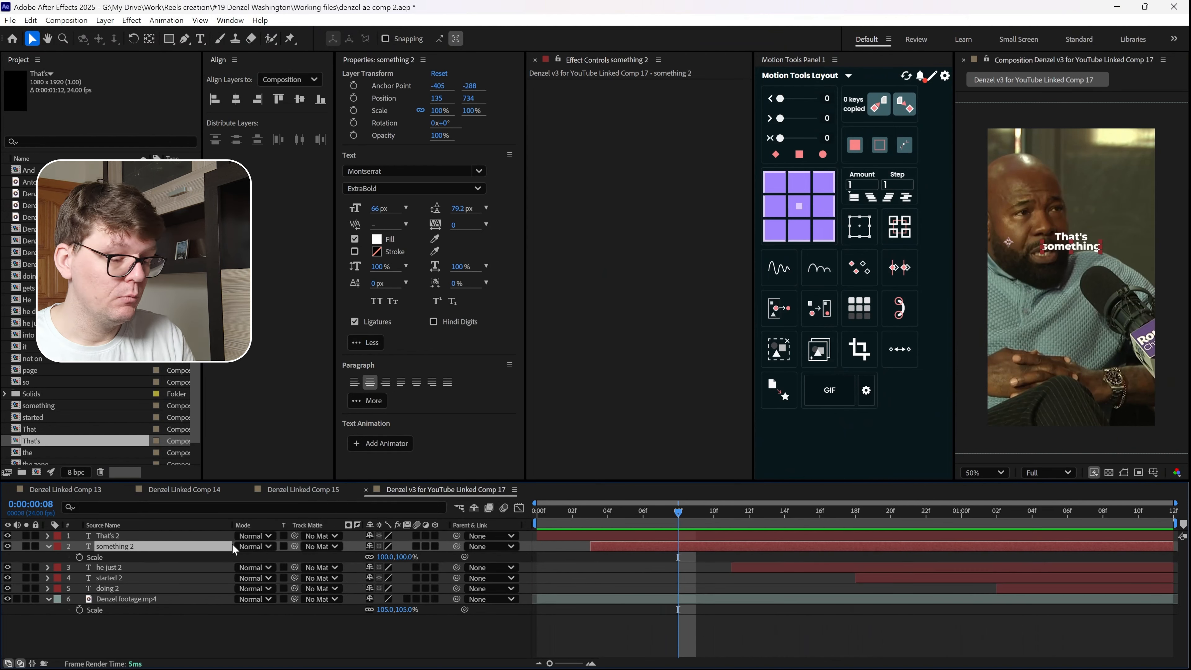
Try rotating the "something" text layer and undo the rotation
key("r")
mouse_move(382, 557)
left_mouse_down()
mouse_move(340, 579)
mouse_move(361, 554)
left_mouse_up()
key("ctrl+z")
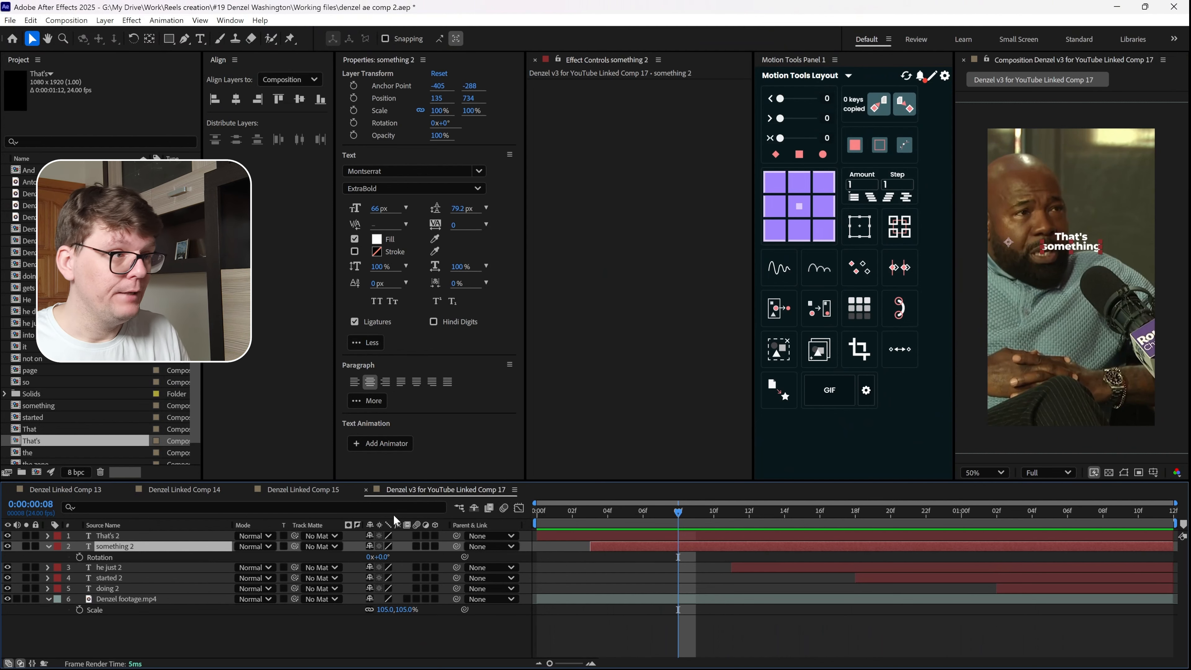
Center the anchor points of all five caption text layers using Motion Tools
left_click(719, 534)
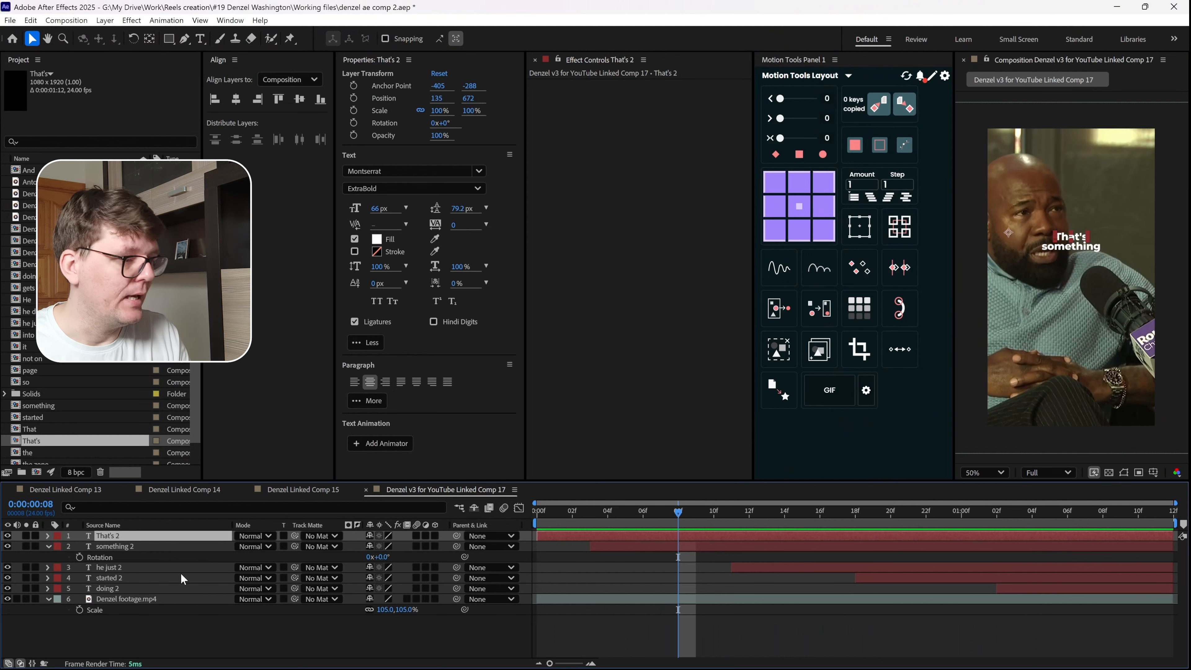
left_click(111, 589, "shift")
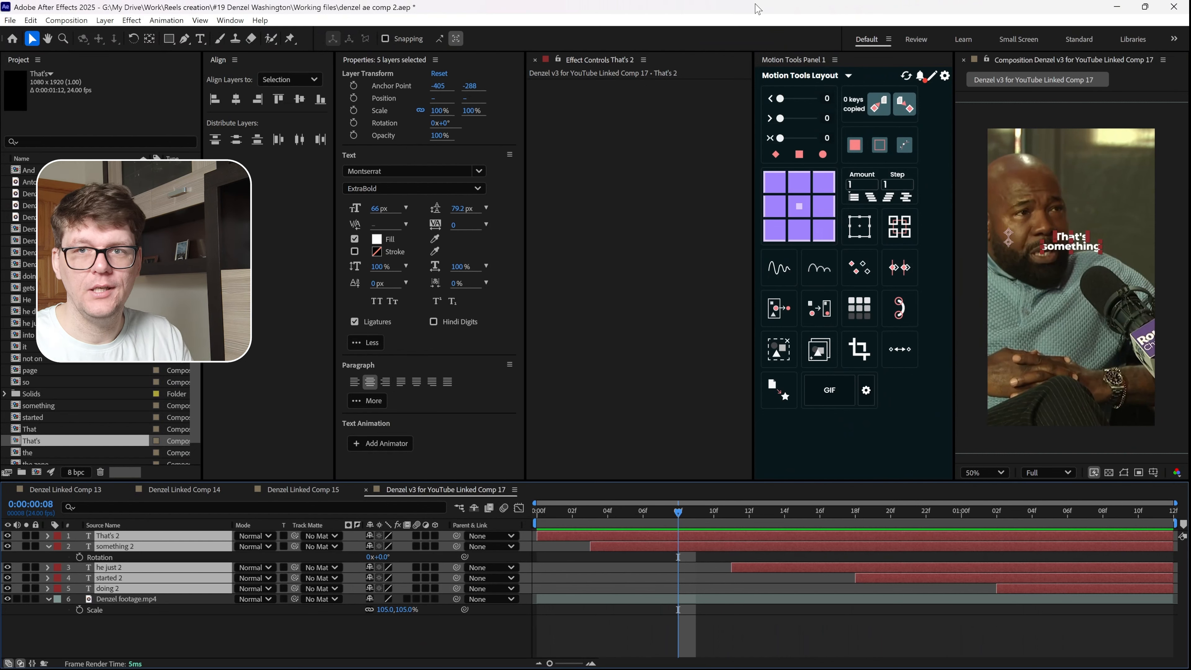
left_click(663, 215)
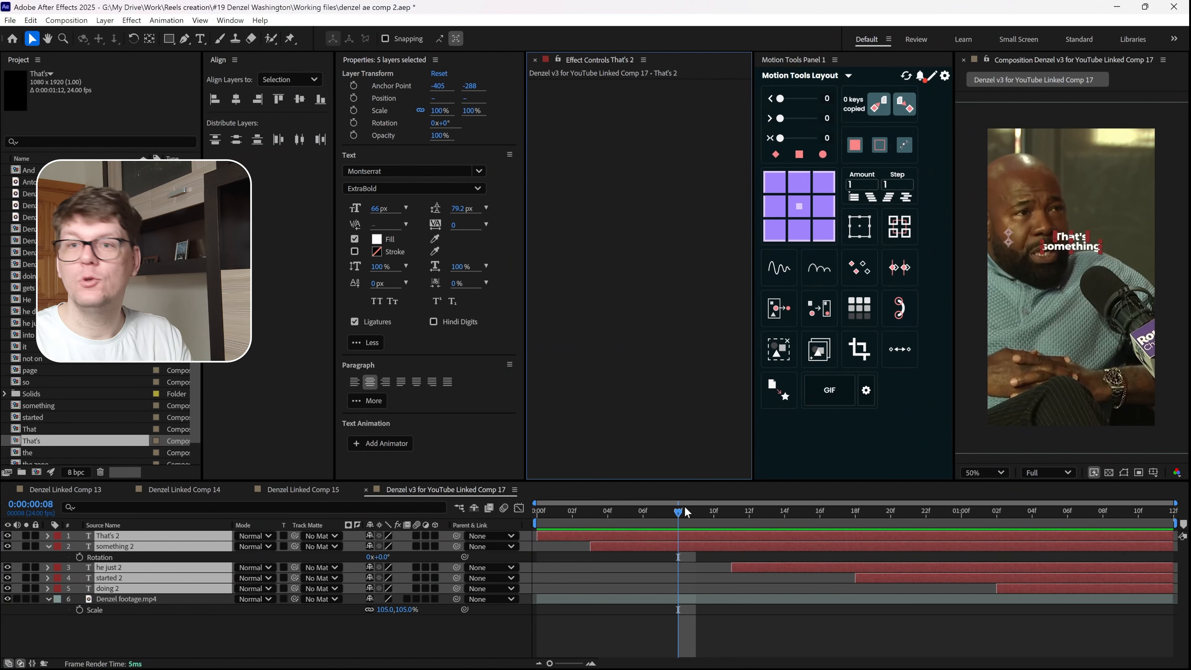
left_click(799, 210)
scroll(1084, 229, "up", 6)
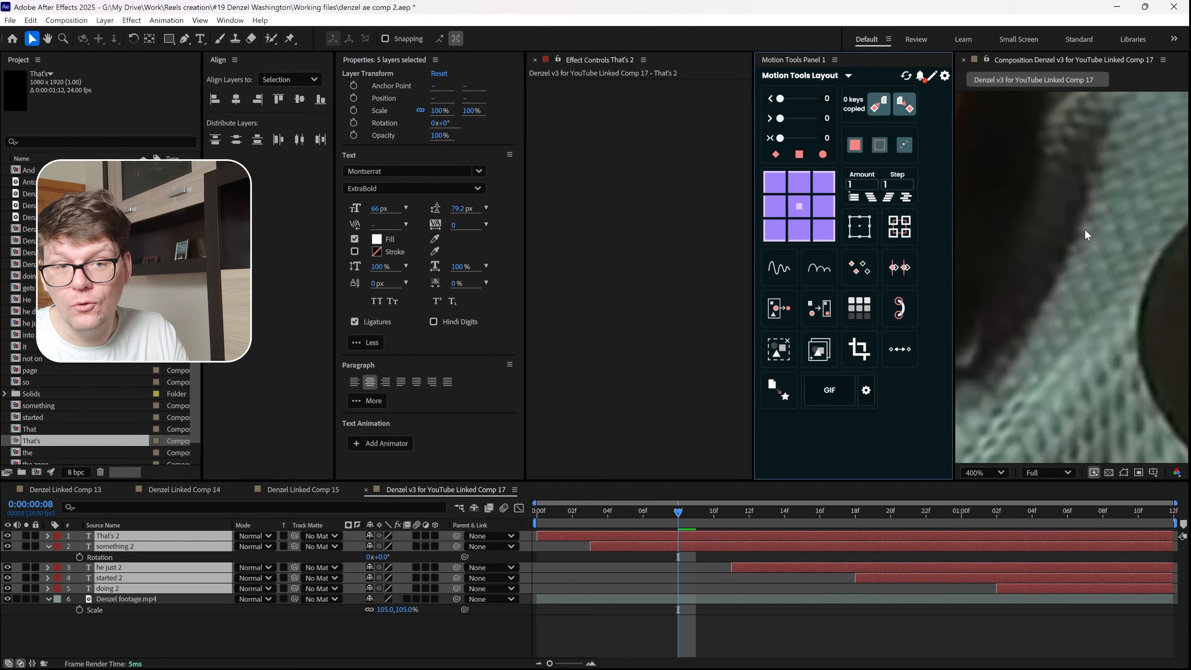
scroll(1084, 229, "down", 6)
scroll(1072, 229, "up", 2)
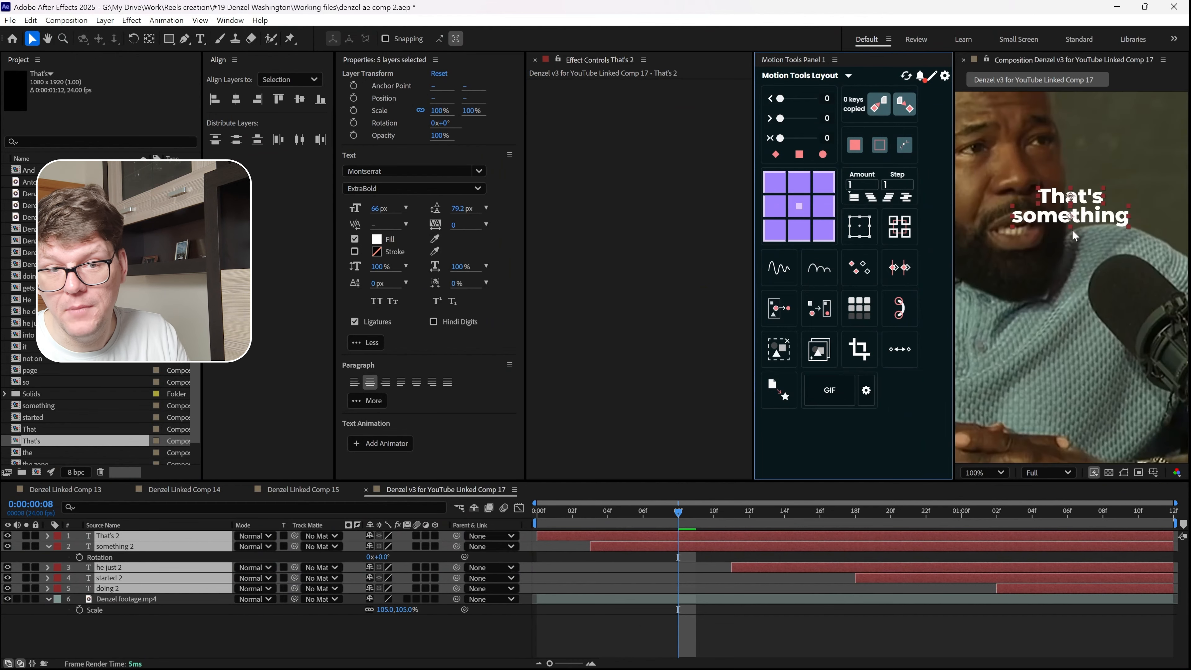
At 0:00:01:05, try scaling the "started" text layer to 221% and undo the change
left_click(1050, 513)
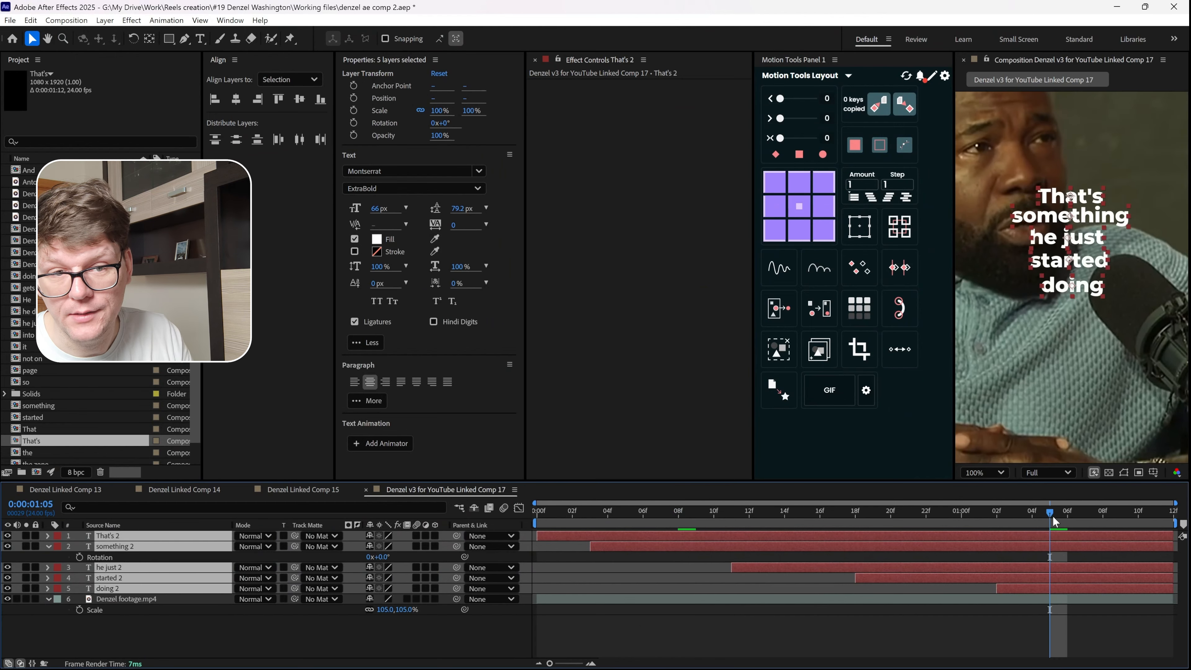
left_click(1039, 576)
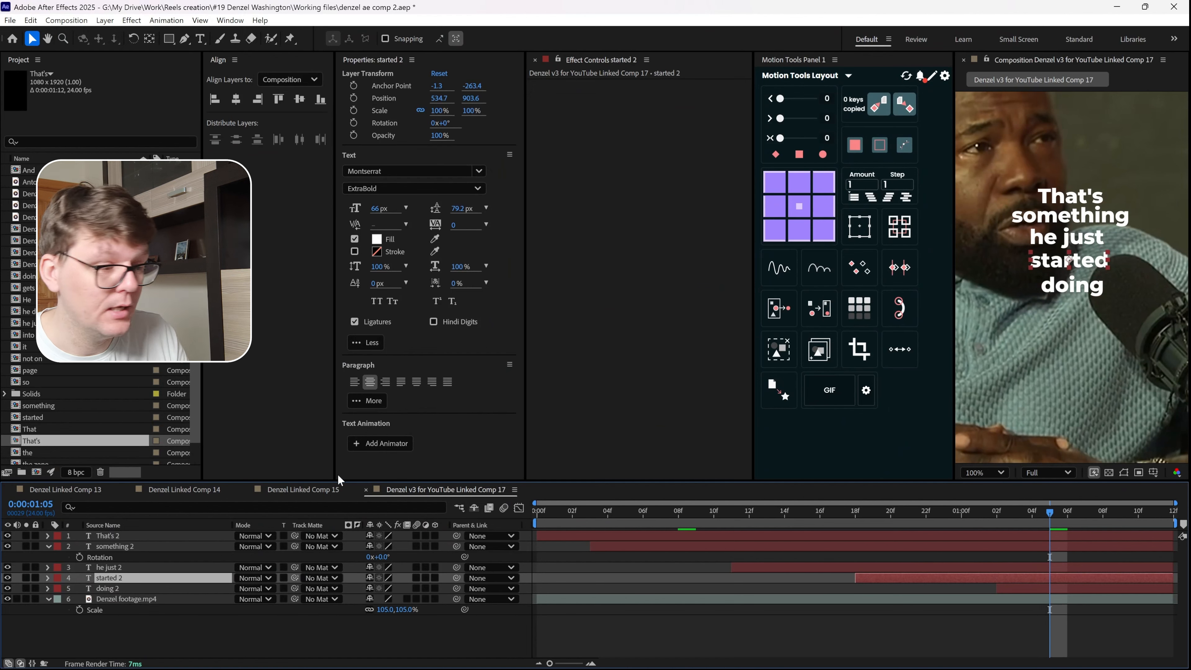
key("s")
left_click_drag(387, 590, 447, 583)
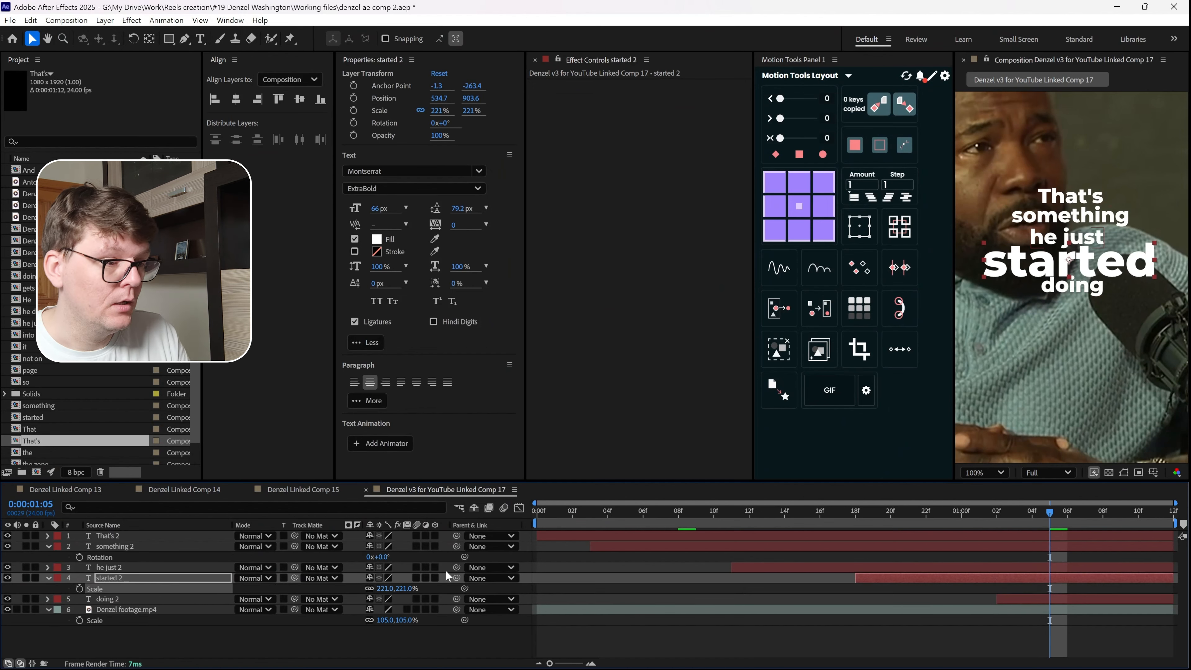
key("ctrl+z")
Move the anchor points of all five caption text layers to their bottom center
left_click(105, 536)
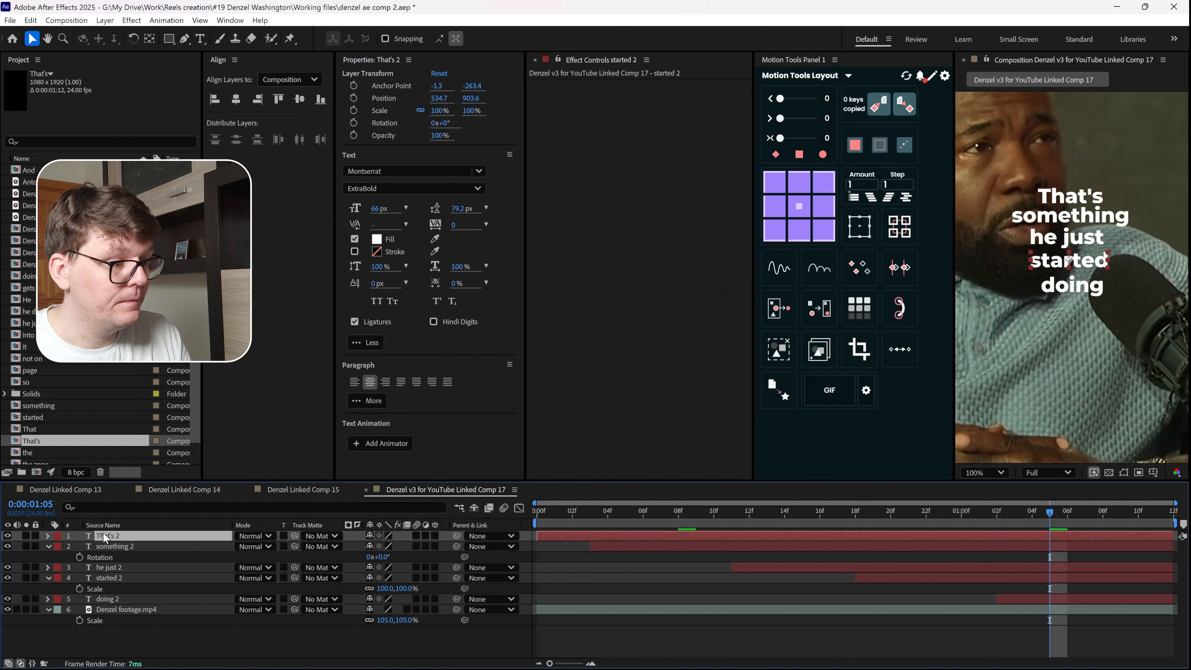
left_click(106, 598, "shift")
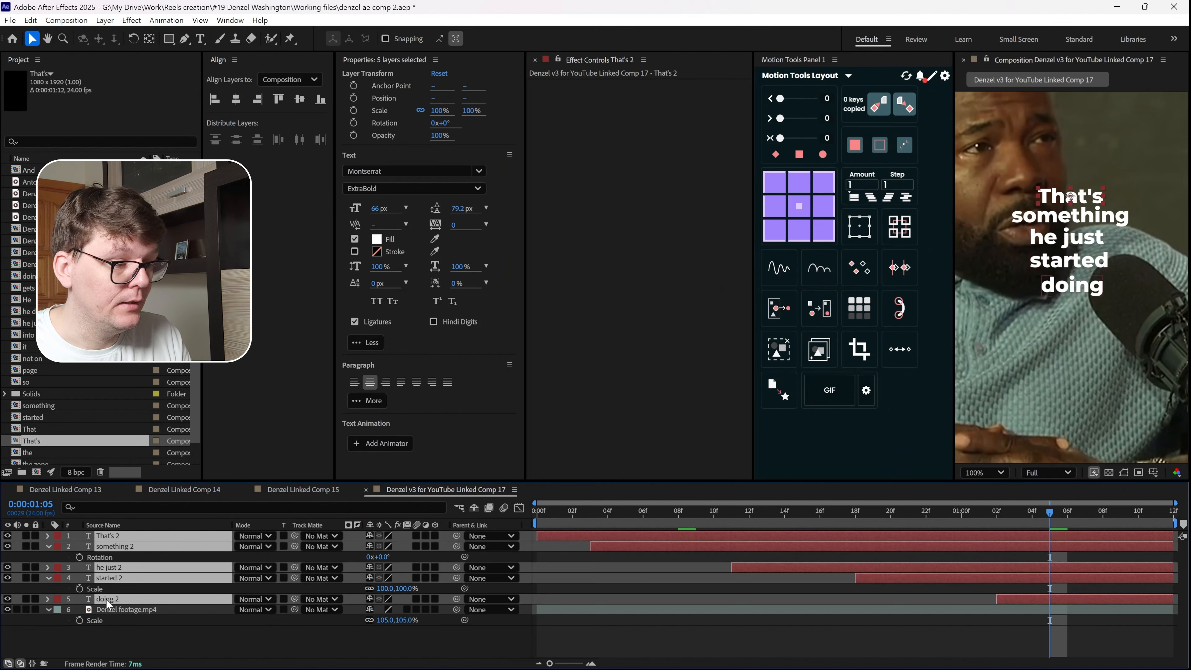
left_click(800, 234)
left_click(927, 587)
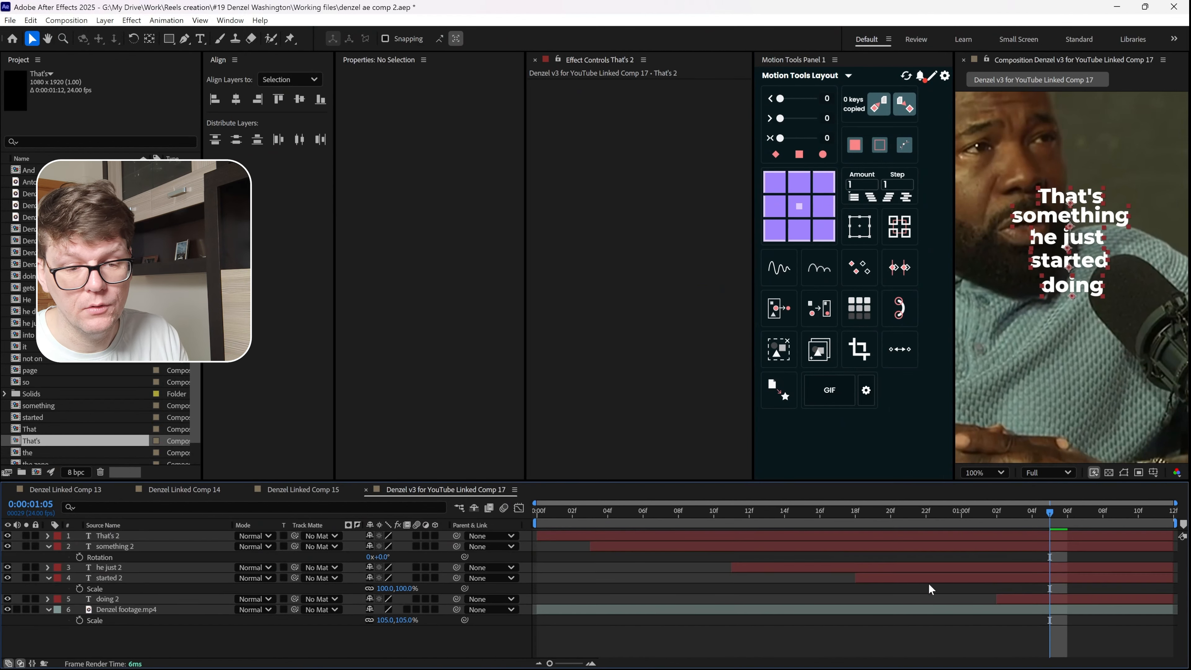
Try scaling the "started" text layer from its bottom-center anchor and undo the change
left_click(927, 580)
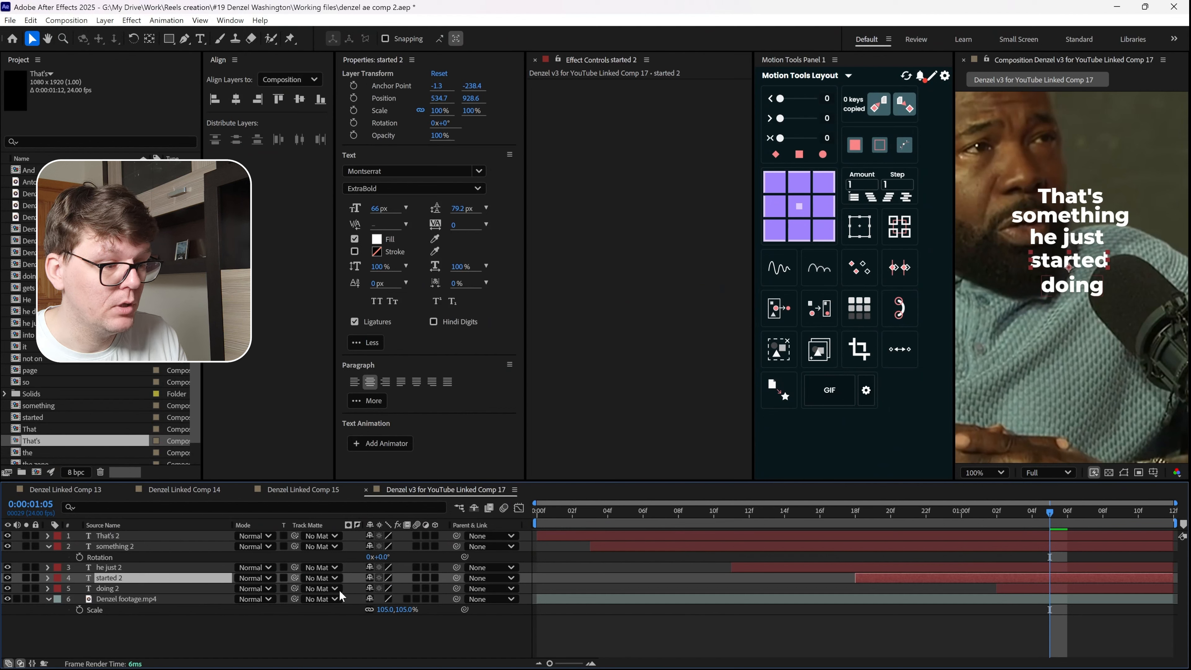
mouse_move(381, 592)
left_mouse_down()
mouse_move(400, 588)
mouse_move(408, 568)
mouse_move(384, 584)
left_mouse_up()
key("ctrl+z")
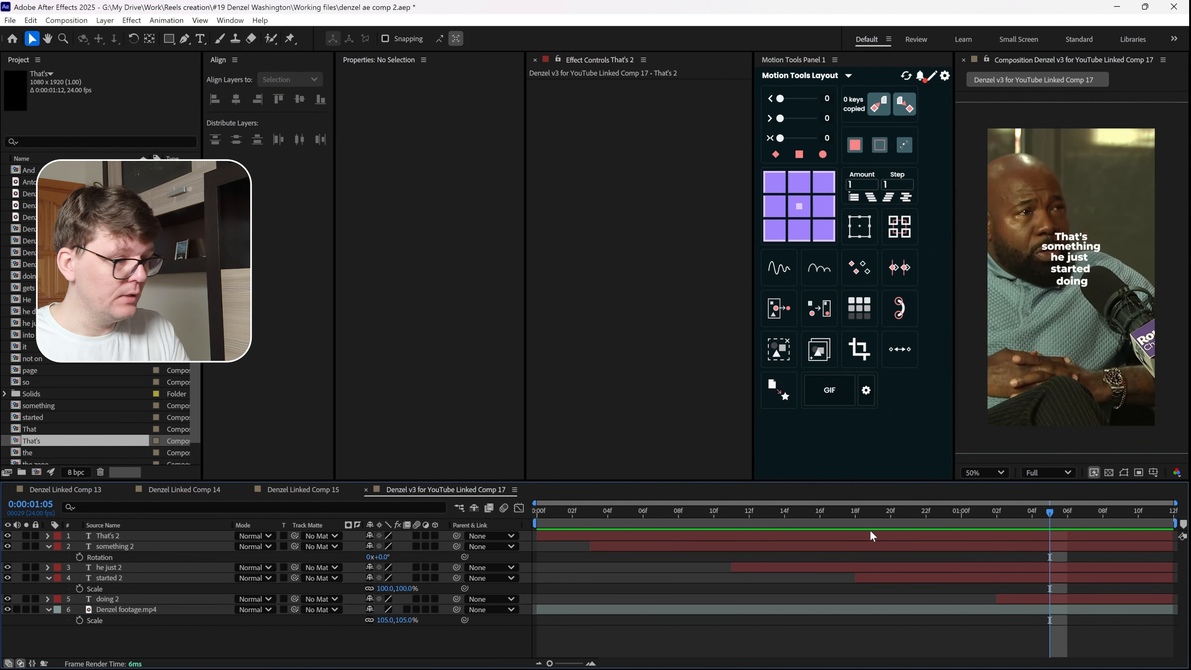
Move all five caption text layers together into the empty background beside the man's head
scroll(1081, 245, "up", 1)
left_click_drag(1081, 250, 1061, 321)
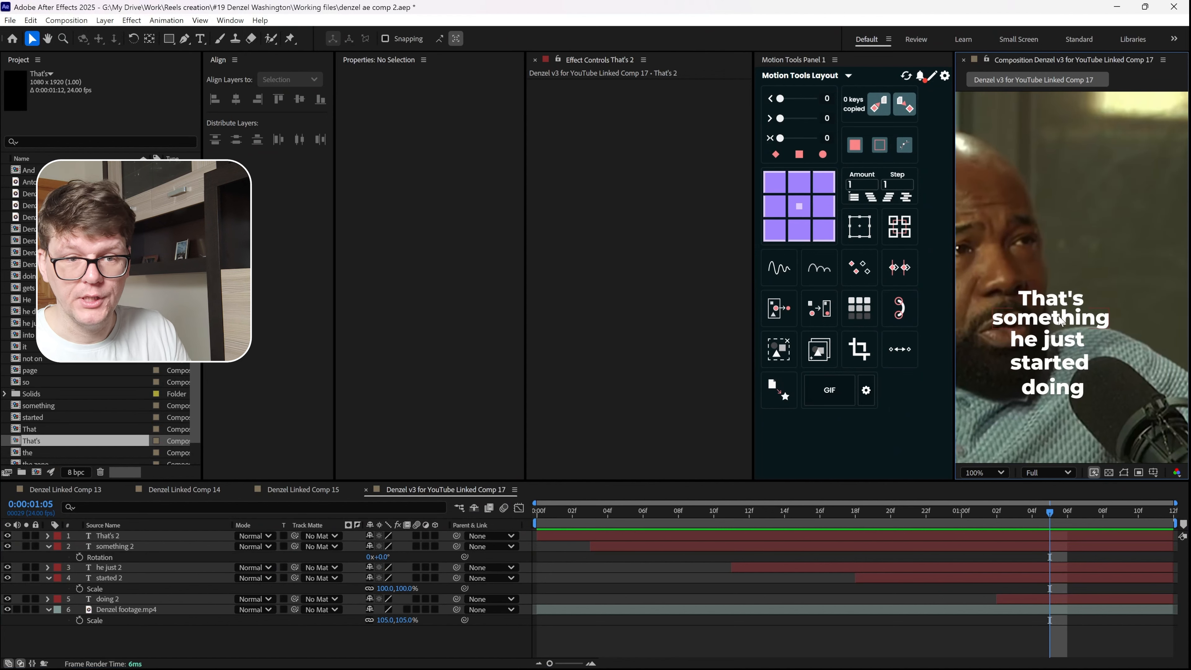
scroll(1061, 319, "down", 1)
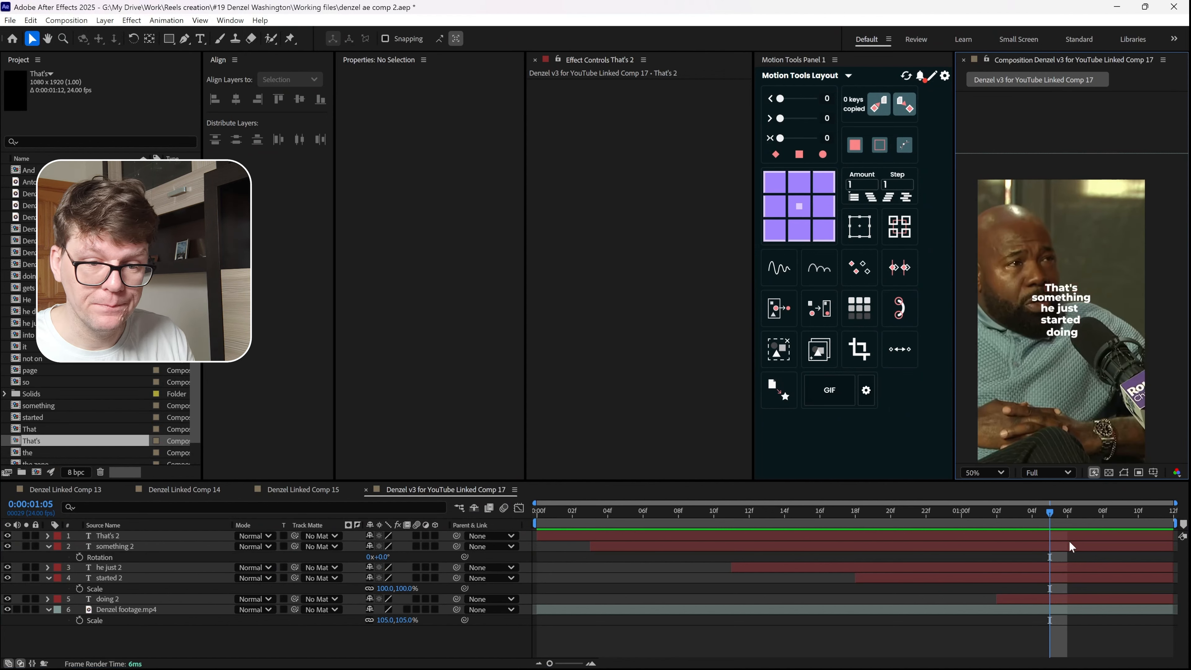
left_click(1056, 535)
left_click(1055, 599, "shift")
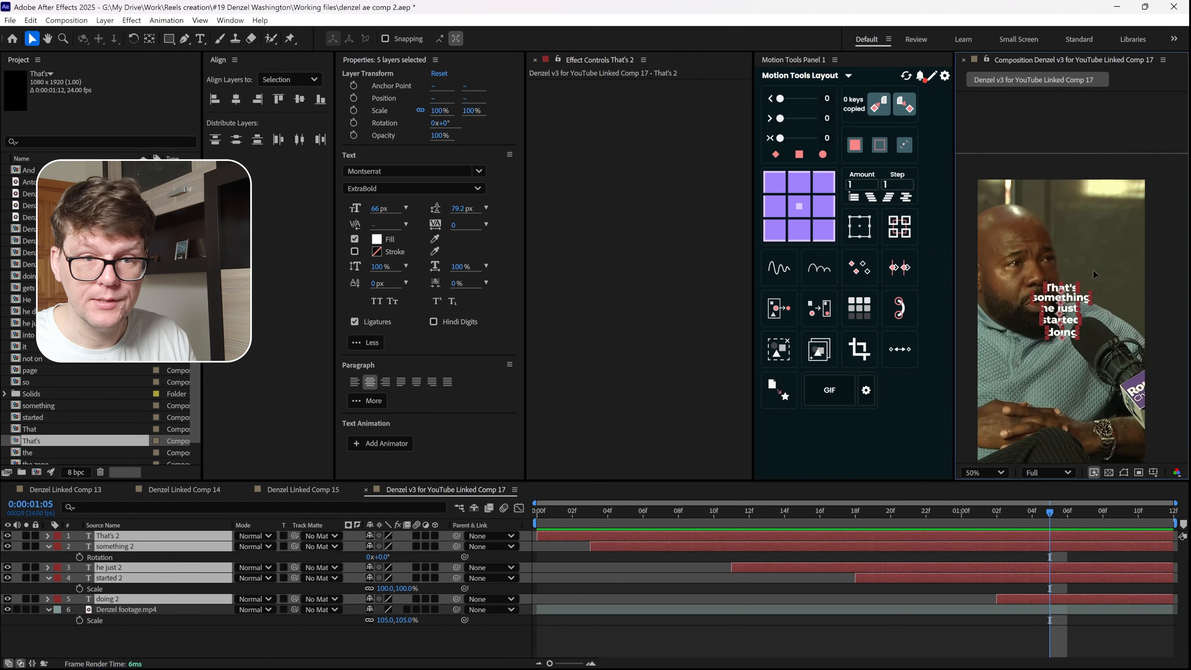
mouse_move(1058, 310)
left_mouse_down()
mouse_move(1091, 246)
mouse_move(1038, 306)
left_mouse_up()
scroll(1076, 253, "up", 1)
left_click(1028, 629)
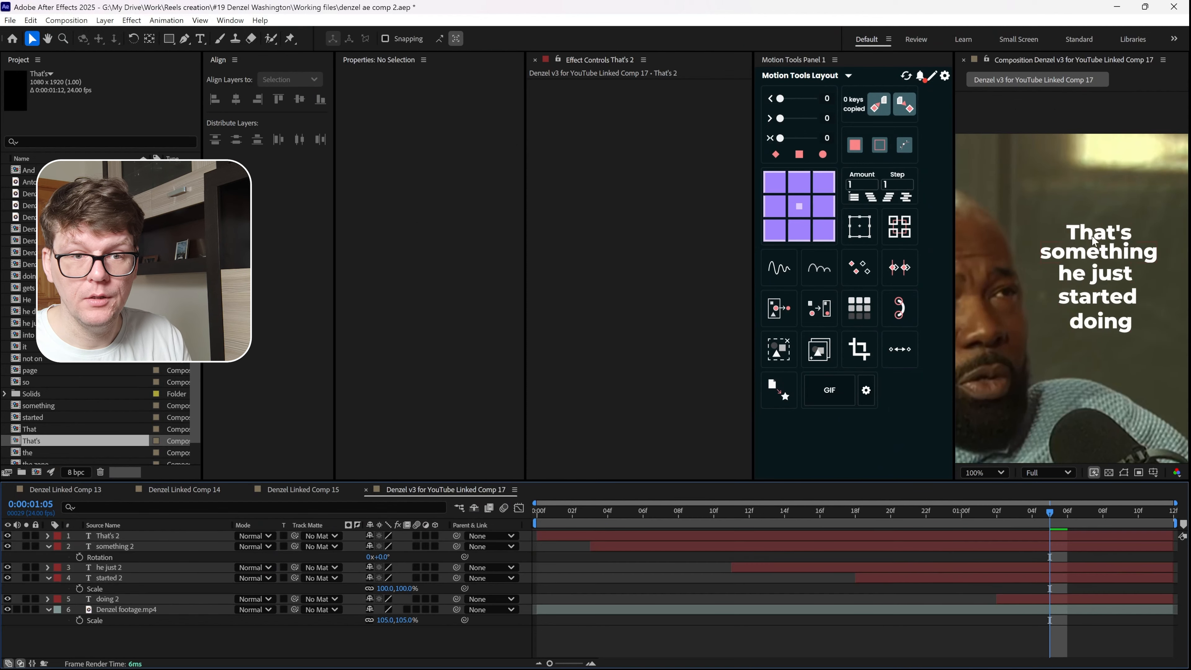
Reposition the caption lines to line up along their left edges, with "something" at about 749, 416 and "doing" at about 697, 642
left_click_drag(1087, 231, 1055, 331)
key("comma")
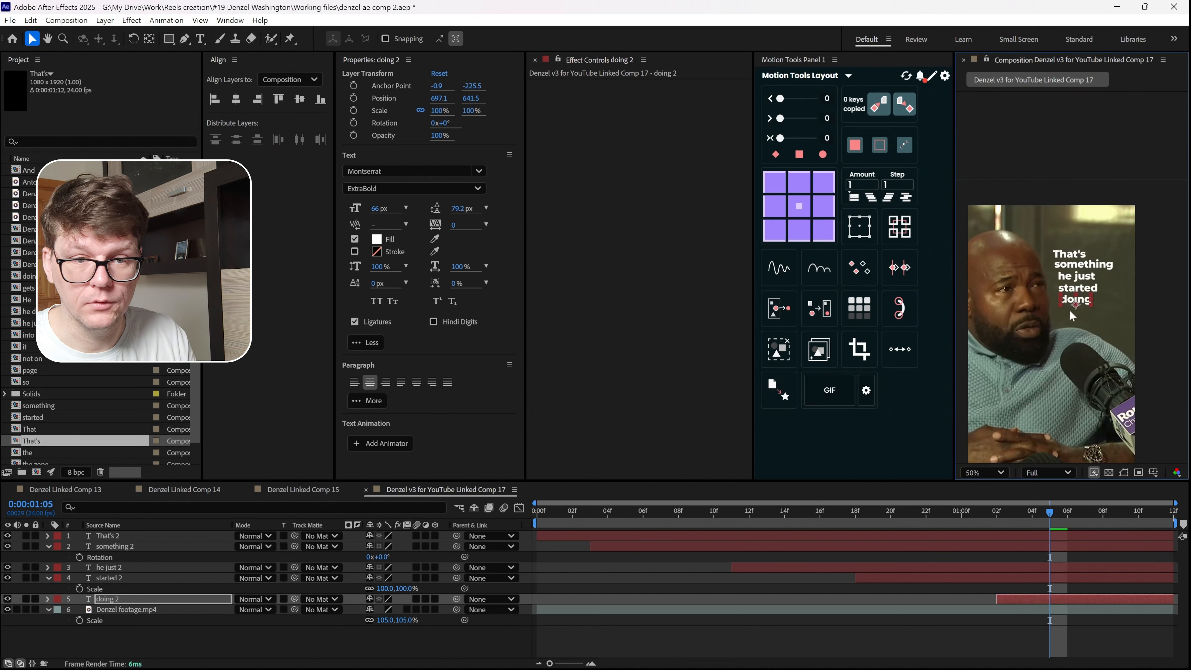
key("period")
left_click(1053, 256)
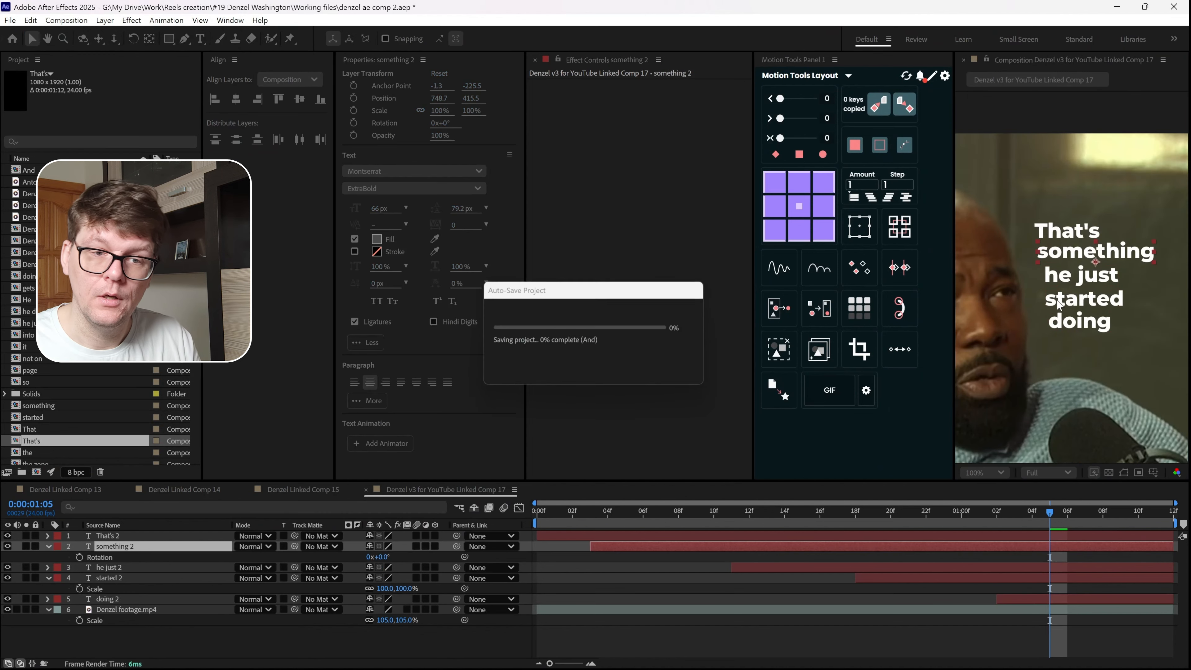
Try scaling the "started" text layer to 166% from its bottom-center anchor and undo the change
left_click(1061, 303)
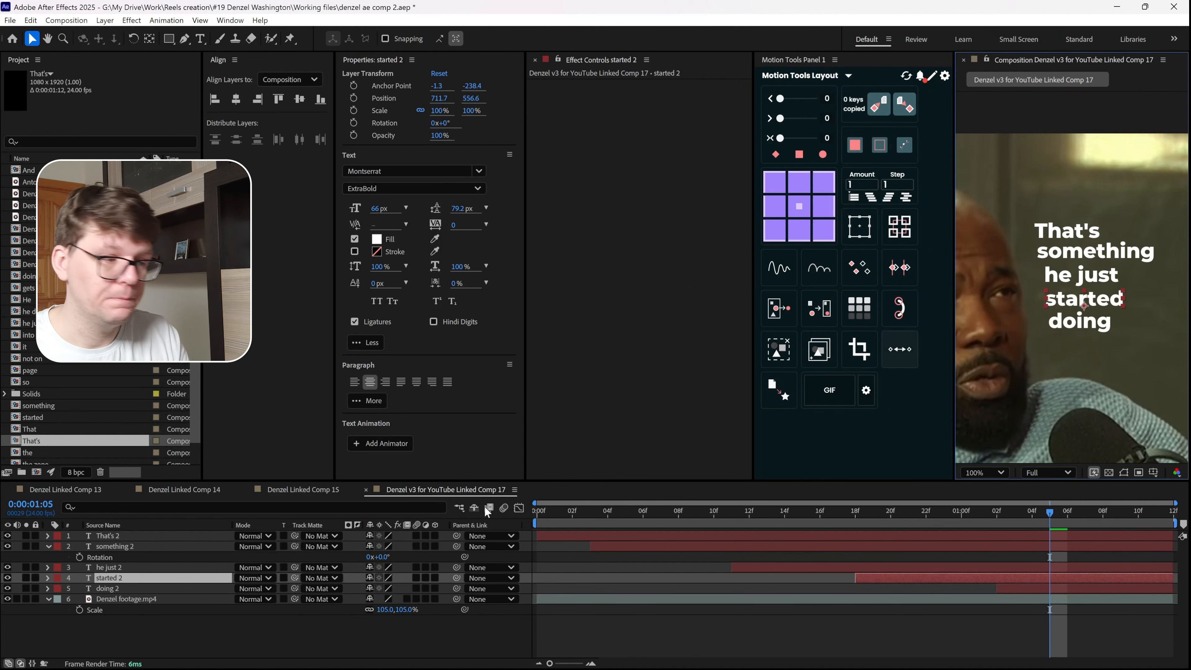
left_click_drag(381, 588, 412, 583)
key("Return")
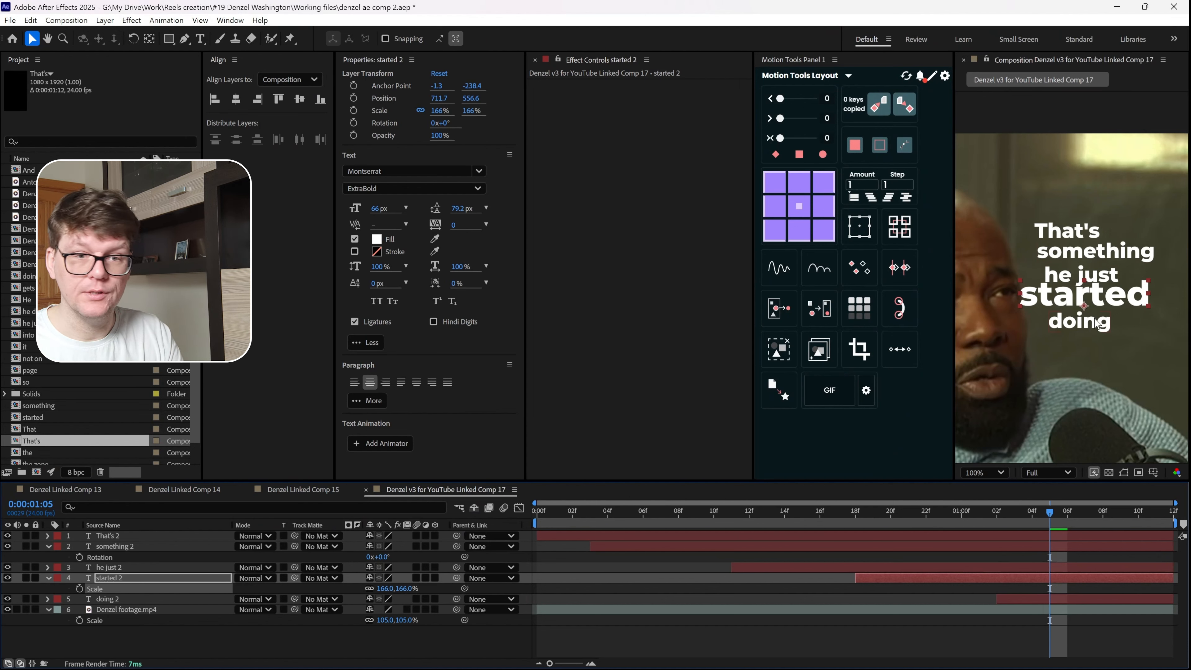
key("ctrl+z")
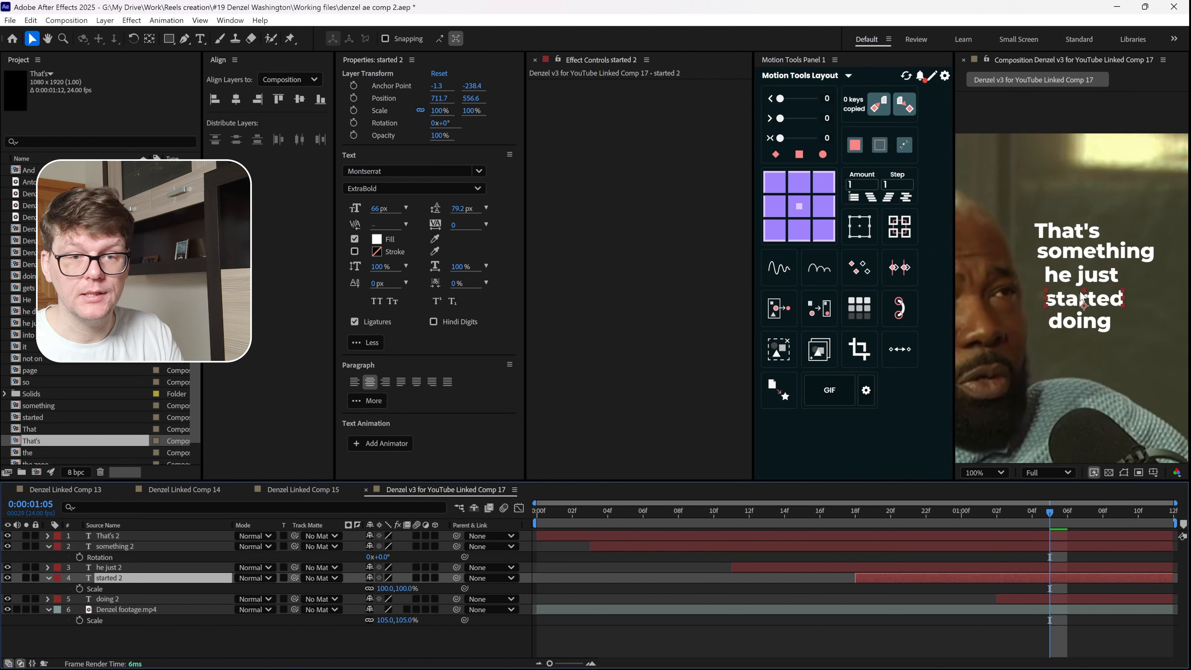
Set the "started" layer's anchor point to its top-left corner and scale the layer to 171%
left_click(775, 183)
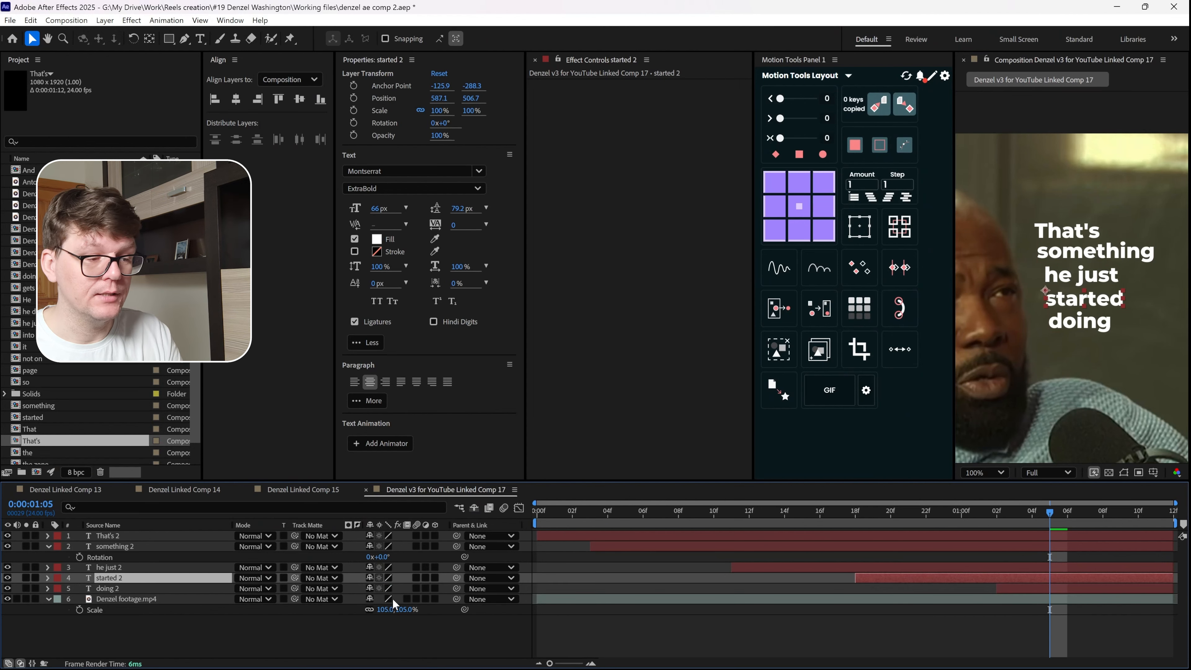
left_click_drag(385, 590, 419, 579)
Move "doing" beneath "started" to about 689, 656 and nudge "That's" to about 662, 332
left_click_drag(1086, 315, 1070, 325)
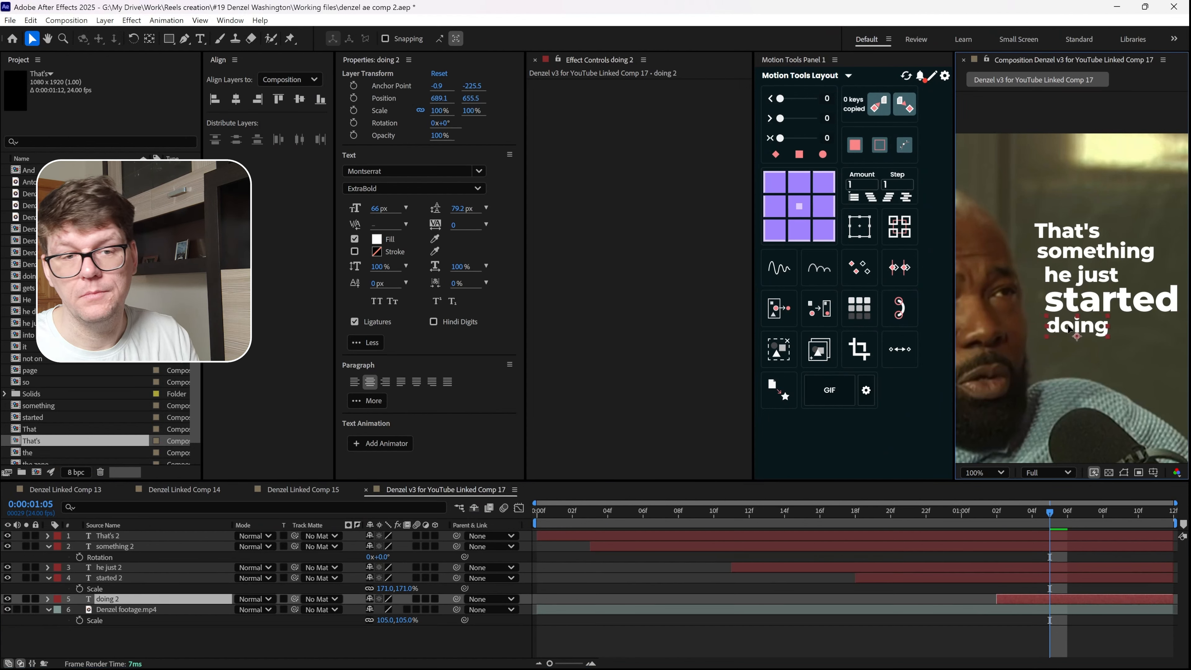
left_click(1080, 277)
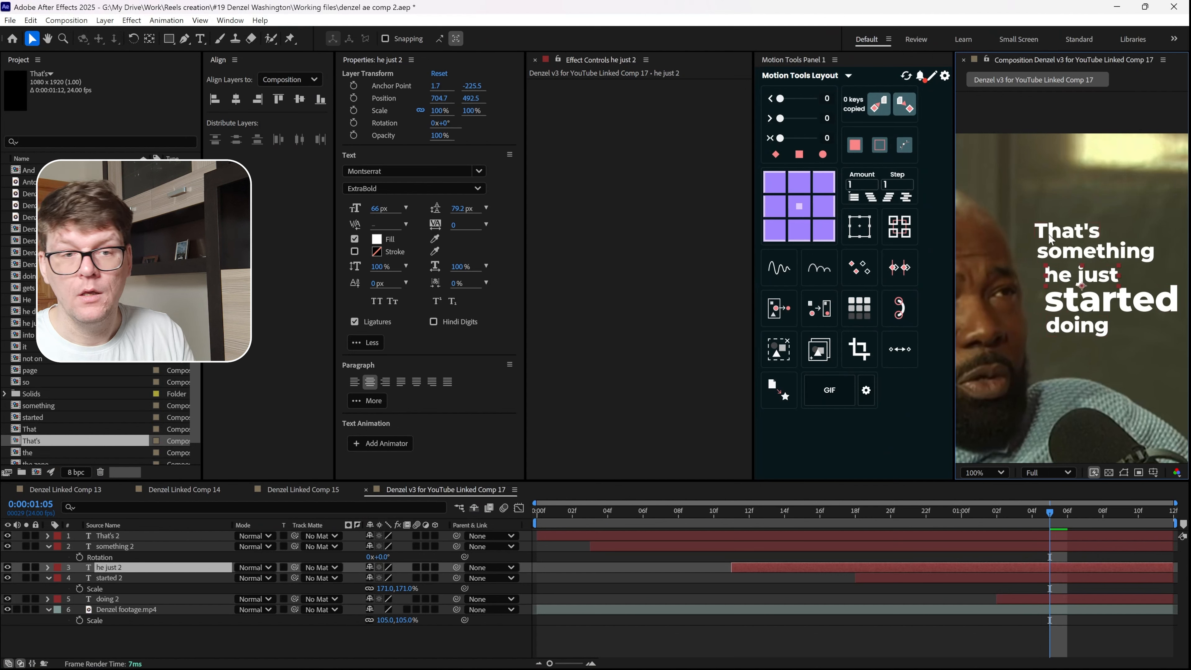
left_click_drag(1058, 253, 1062, 234)
Try scaling the "That's" text layer to 79% from its bottom-center anchor and undo the change
key("s")
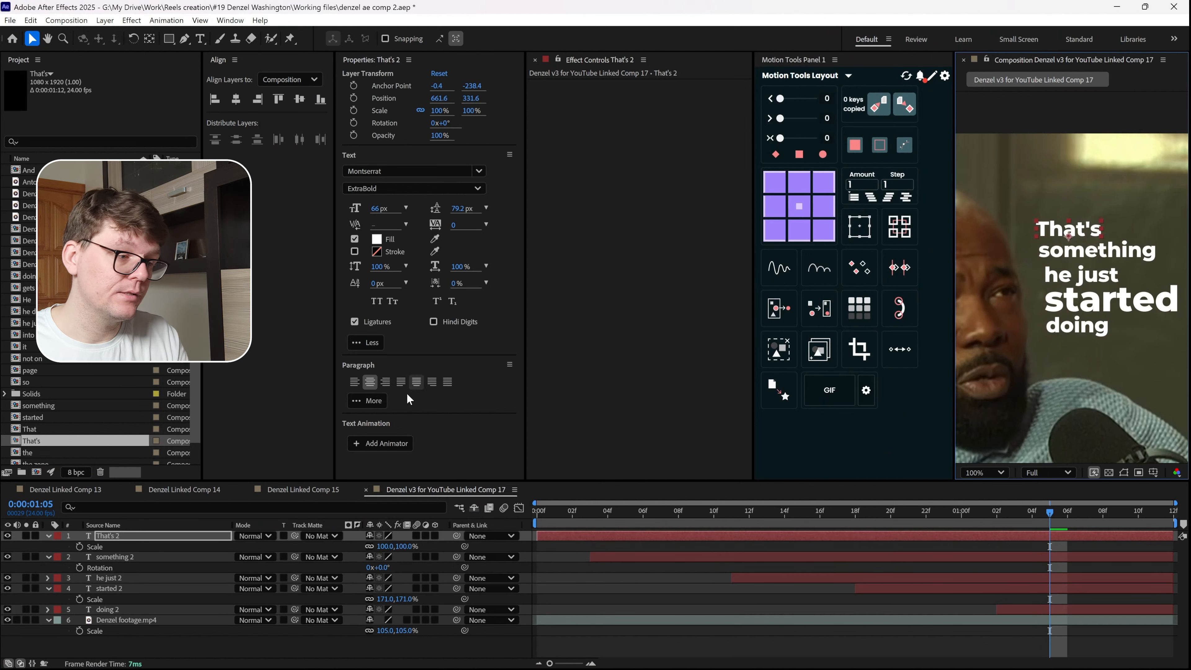
left_click_drag(394, 547, 386, 546)
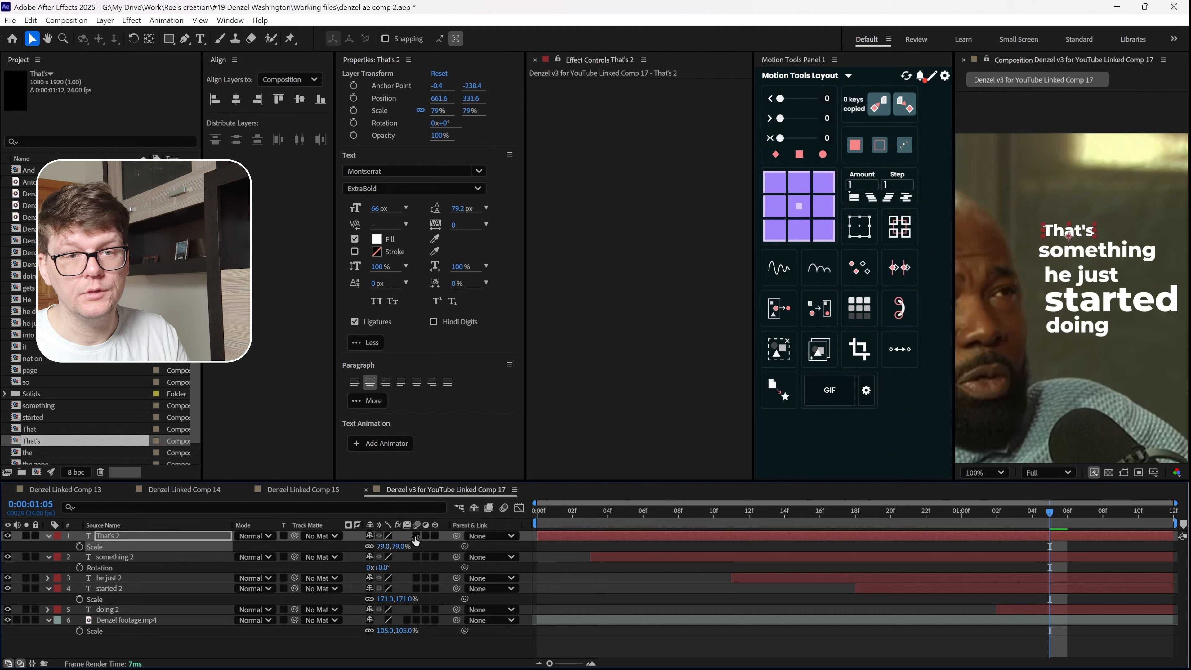
key("ctrl+z")
Anchor "That's" at its bottom-left corner, scale it to 78%, and place it just above "something" at about 566, 344
left_click(775, 230)
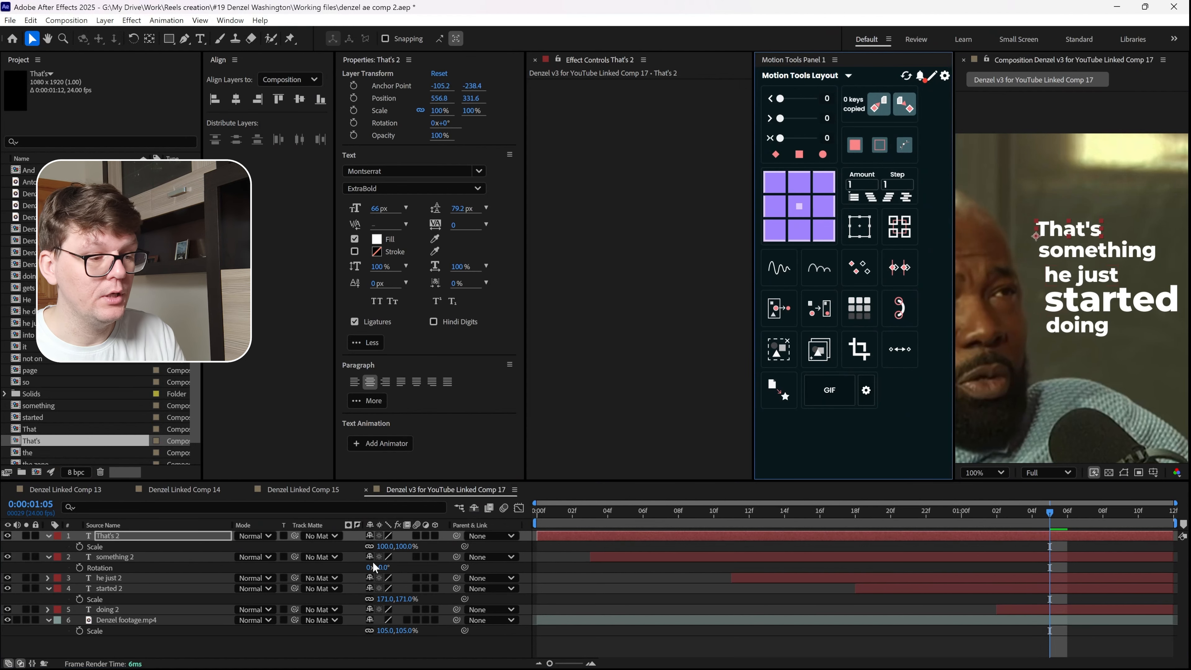
mouse_move(385, 547)
left_mouse_down()
mouse_move(367, 549)
mouse_move(376, 555)
left_mouse_up()
key("ctrl+z")
left_click(189, 536)
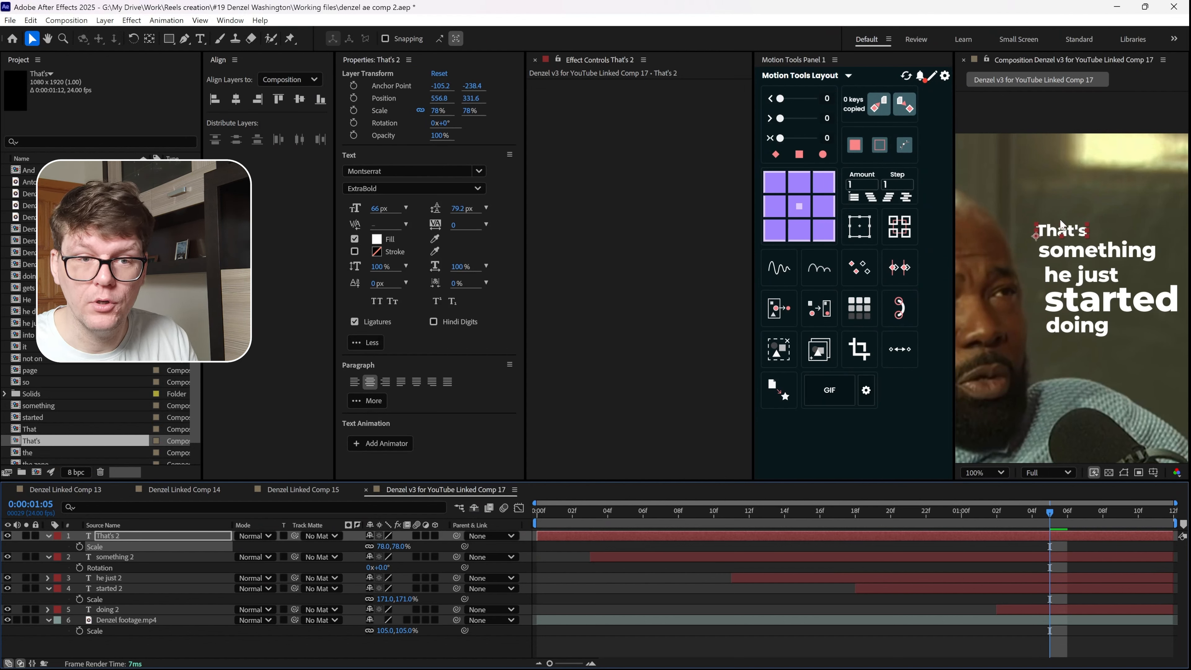
left_click_drag(1052, 234, 1054, 238)
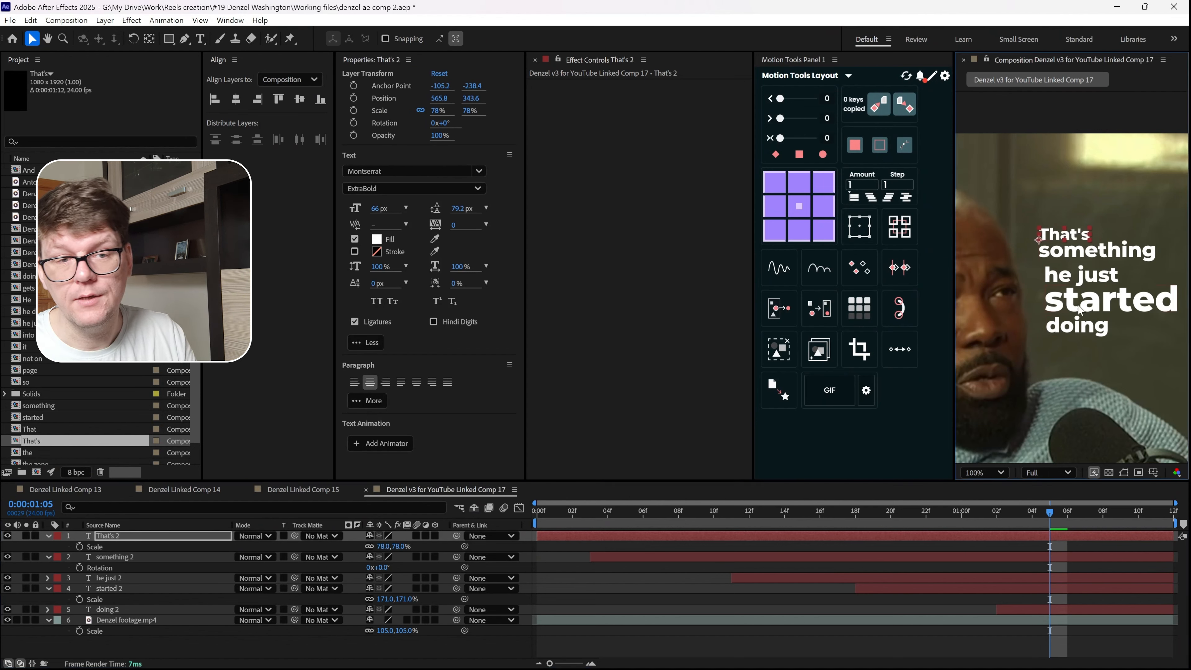
Tighten the line spacing by moving "he just" to about 696, 481 and "started" to about 584, 482
left_click_drag(1059, 284, 1057, 281)
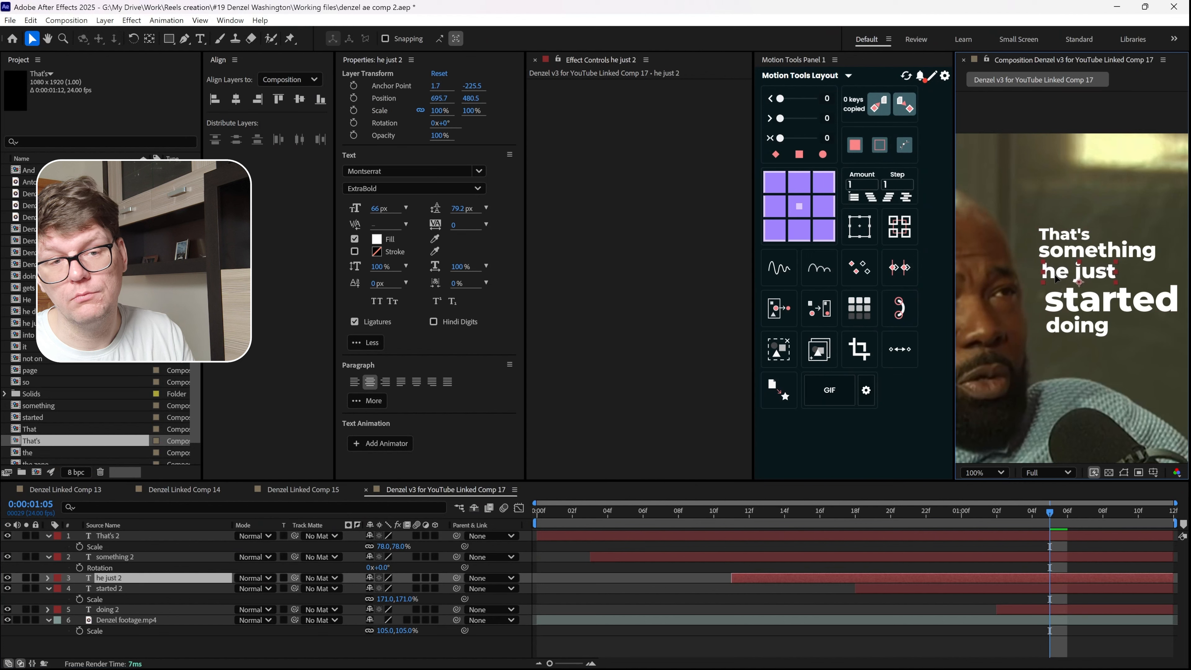
left_click(1062, 309)
scroll(1064, 307, "down", 2)
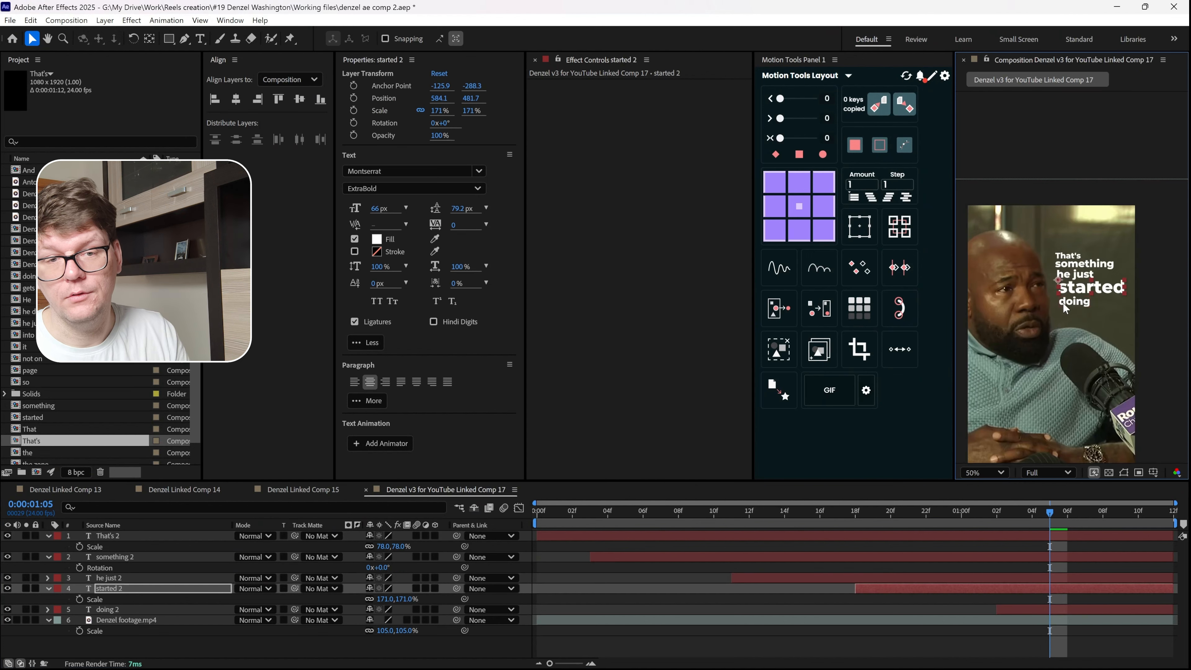
scroll(1073, 324, "up", 2)
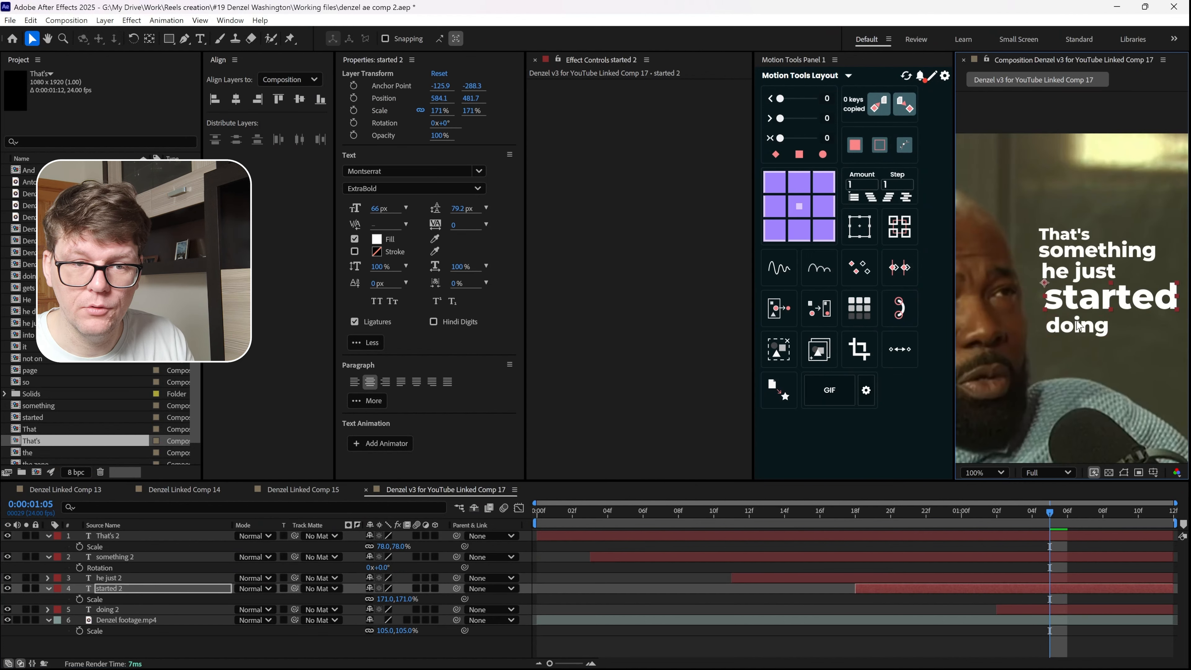
Scale the "doing" text layer to 130% and reposition it directly beneath "started"
left_click(1078, 325)
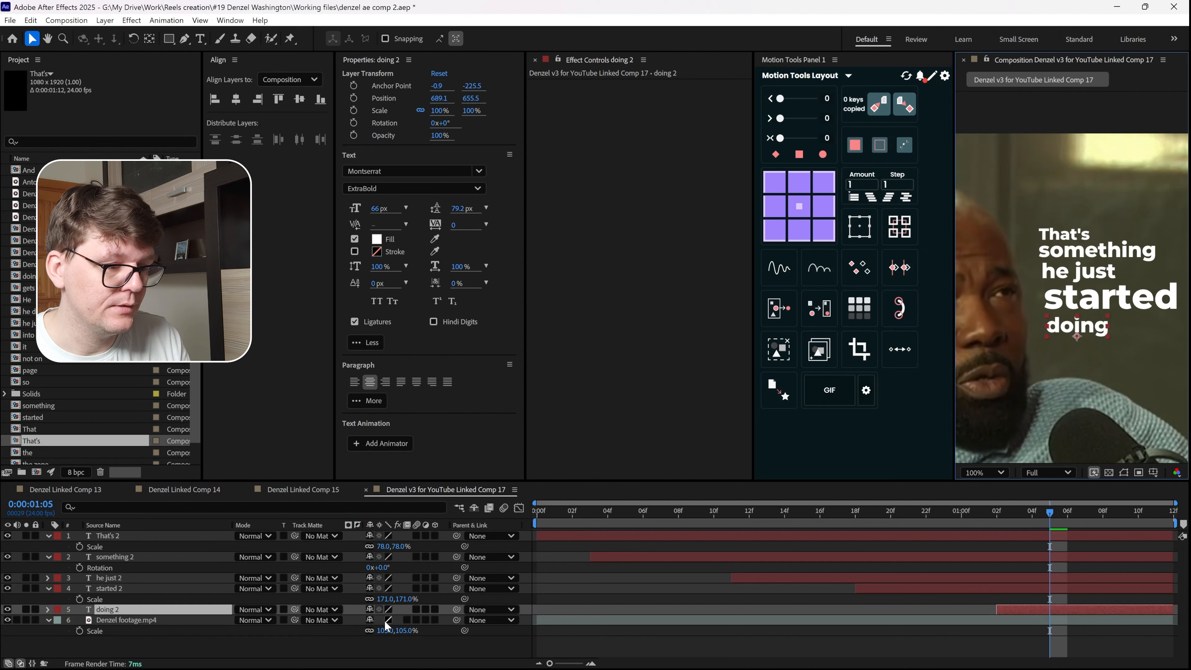
key("s")
left_click_drag(384, 620, 398, 621)
left_click_drag(1064, 325, 1071, 330)
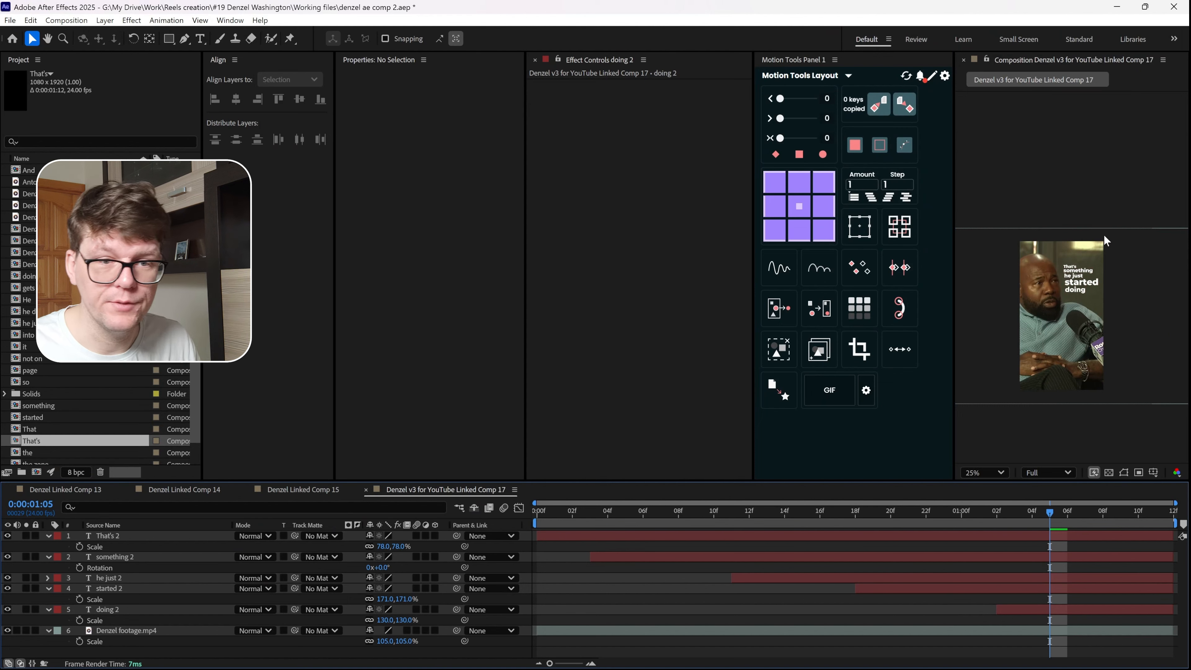
Apply the Typewriter preset to the "he just" text layer at its start, 0:00:00:11
scroll(1104, 272, "up", 4)
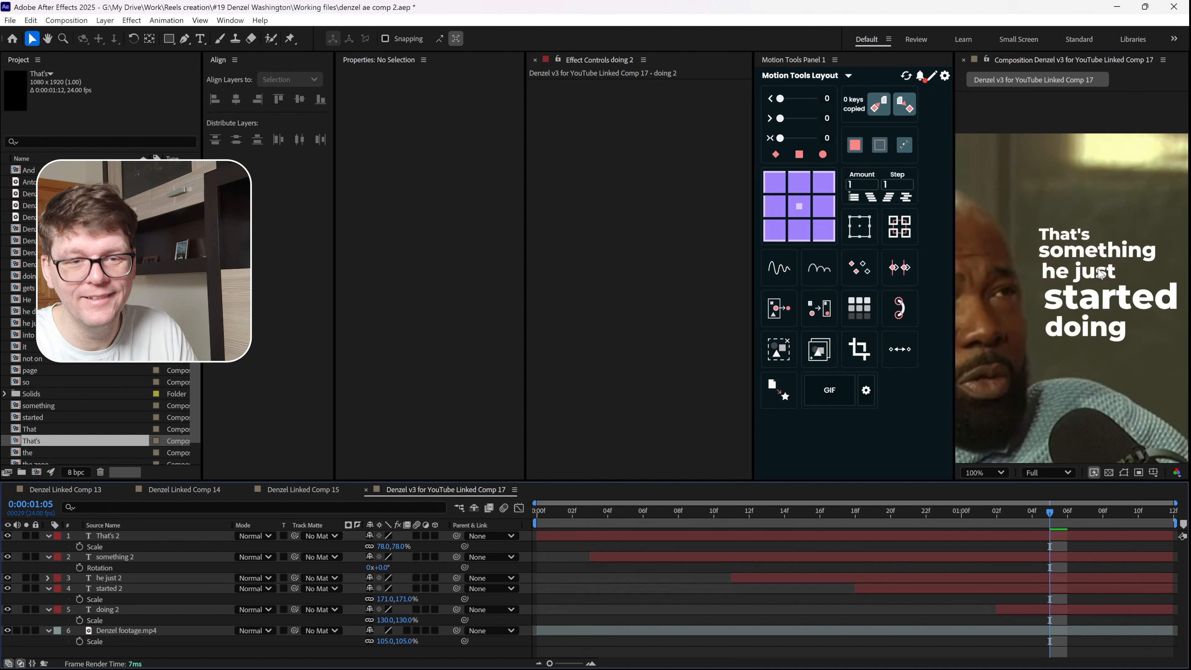
left_click(1100, 273)
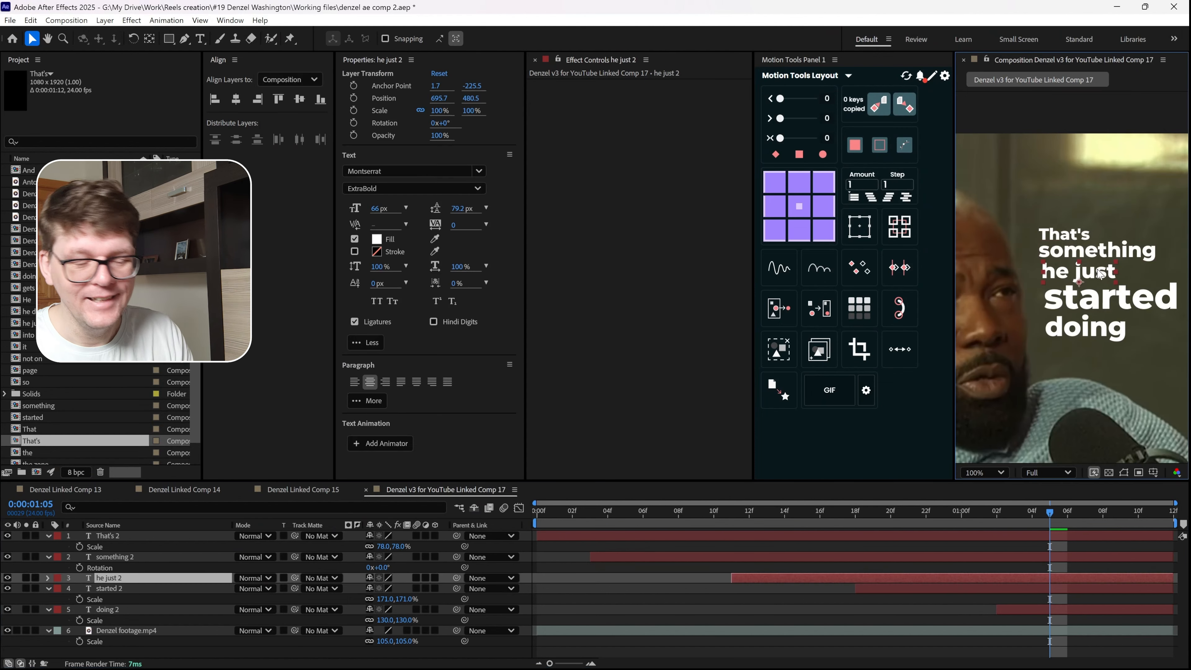
left_click(741, 518)
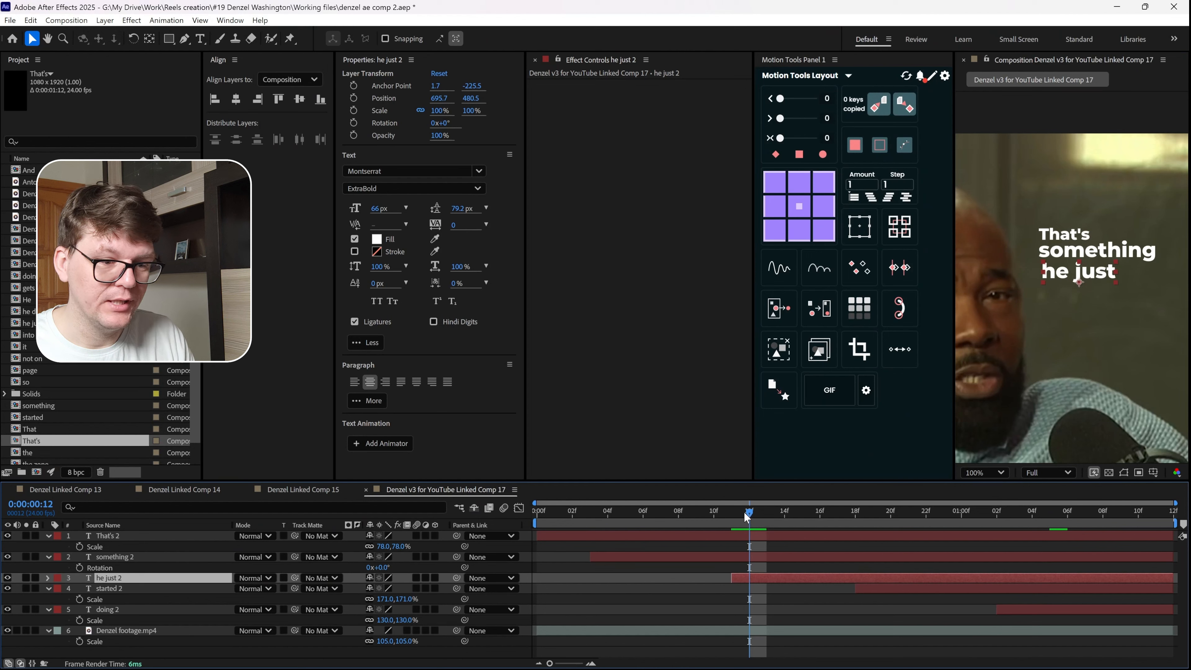
left_click_drag(747, 516, 875, 505)
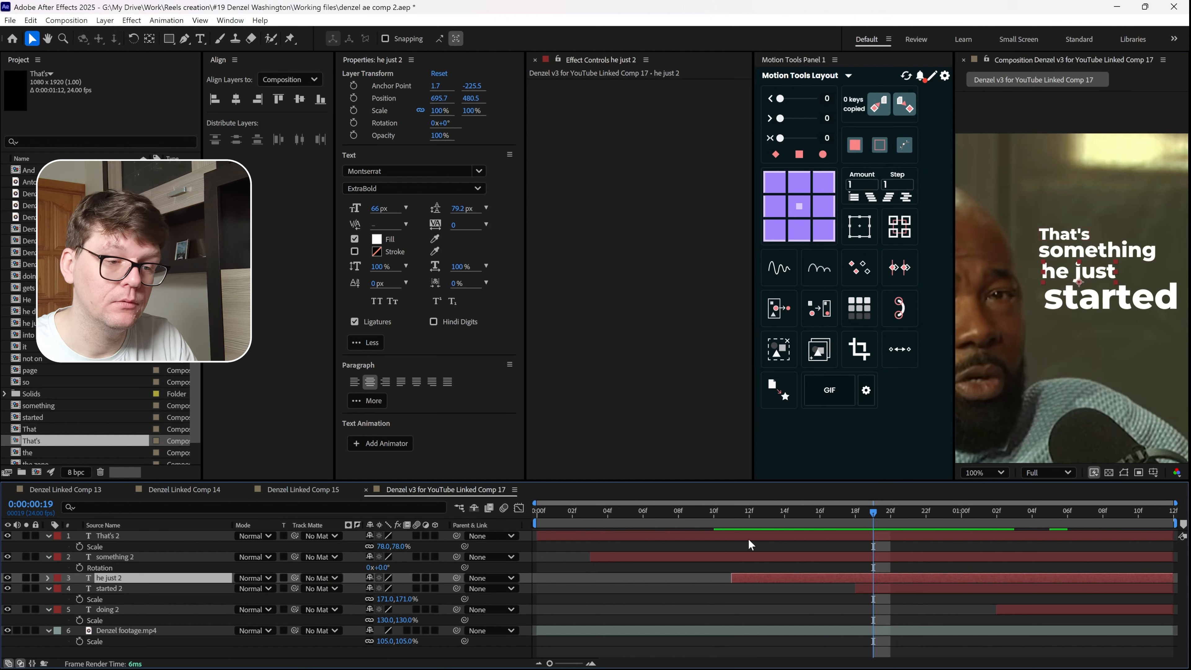
left_click(743, 518)
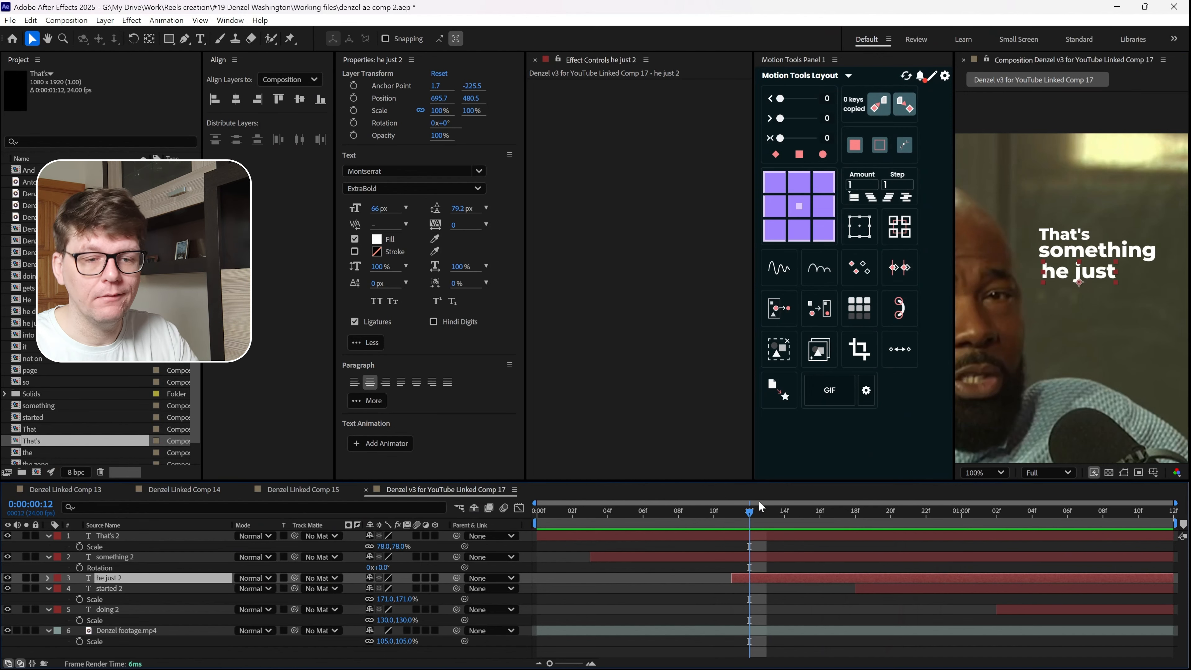
key("Page_Up")
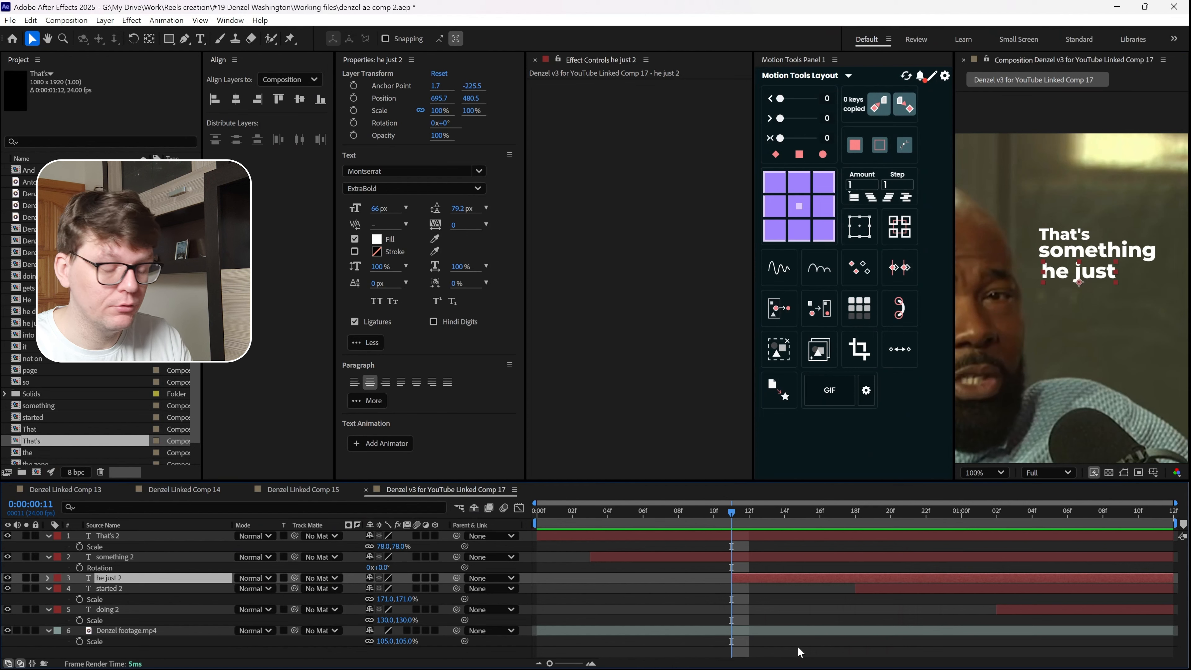
left_click(752, 572)
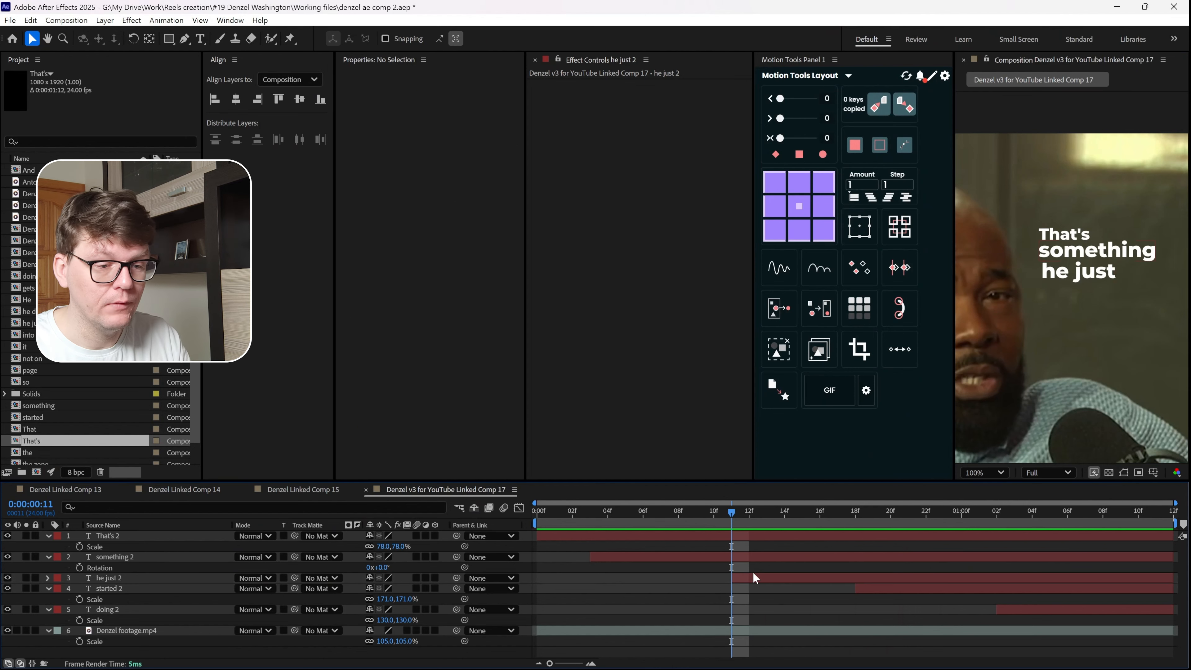
left_click(751, 575)
key("ctrl+space")
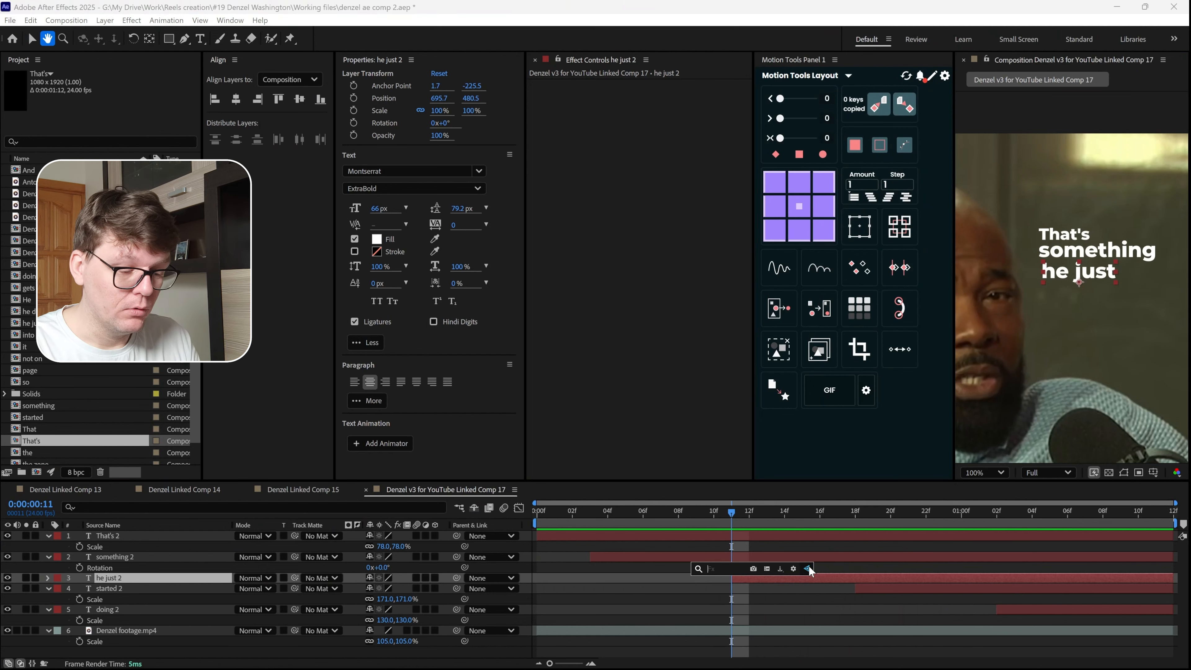
type("type")
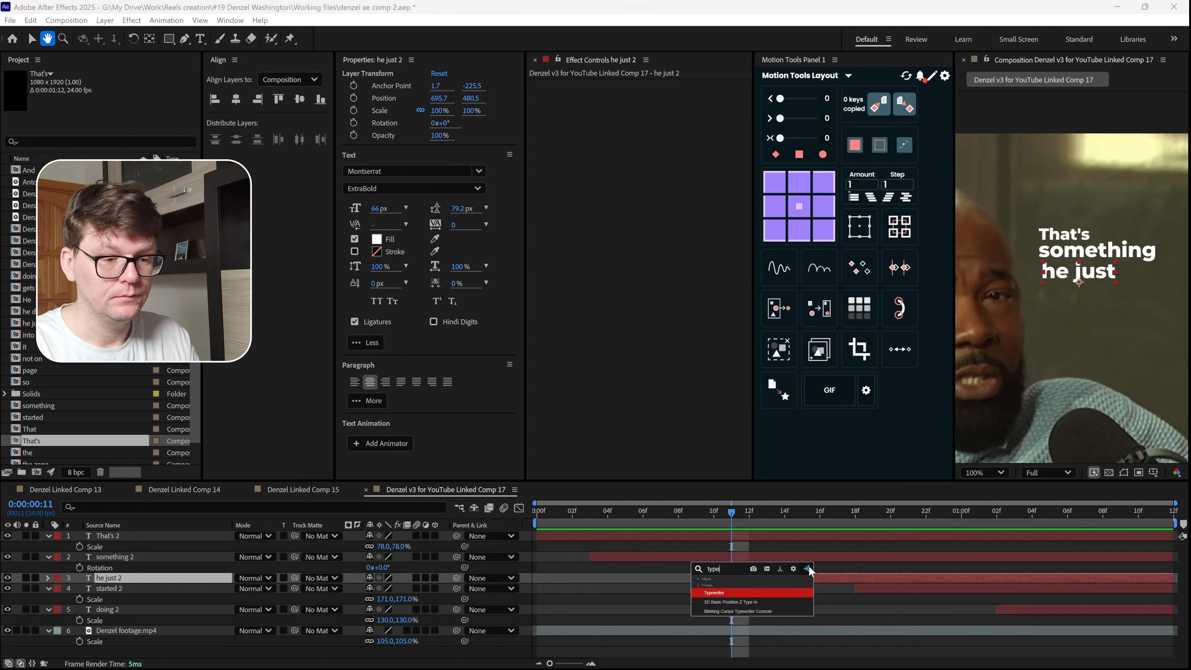
left_click(727, 592)
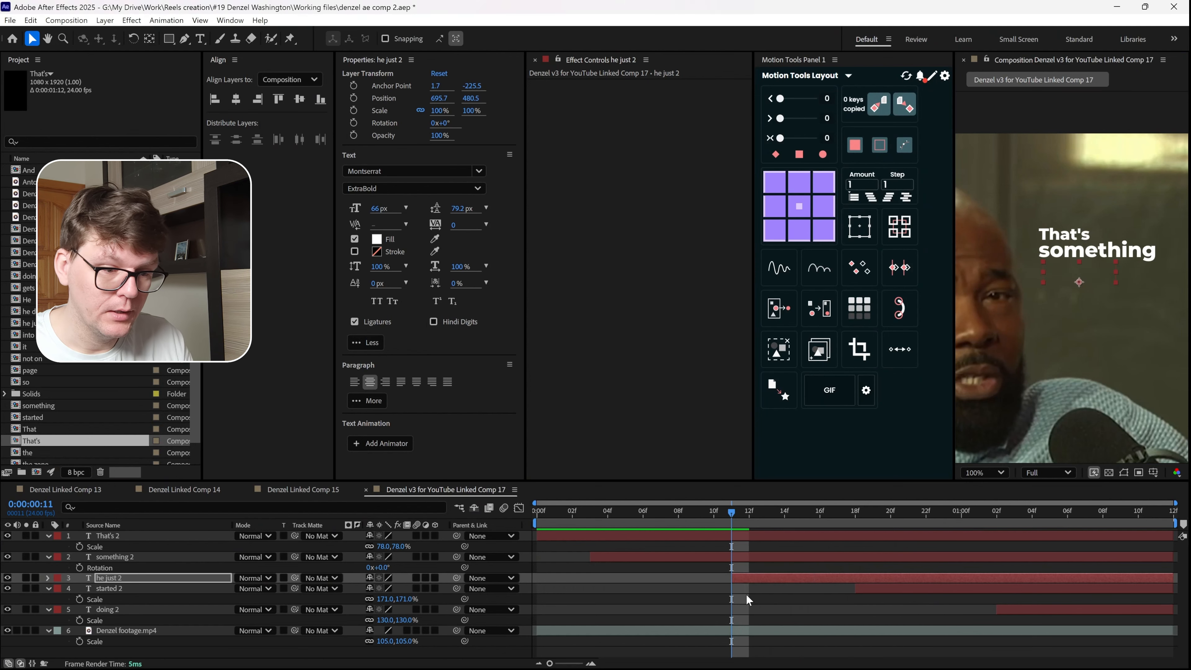
Reveal the Typewriter animator properties of "he just" and enlarge the timeline to show them all
left_click(776, 575)
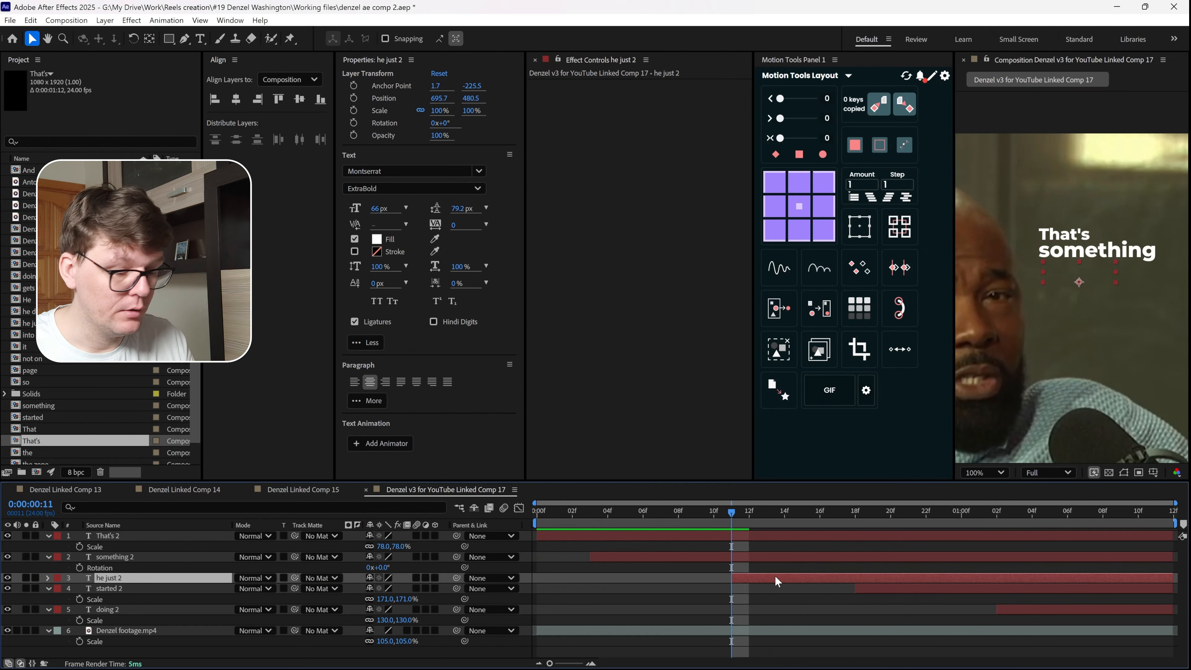
key("u")
key("u")
scroll(207, 610, "up", 1)
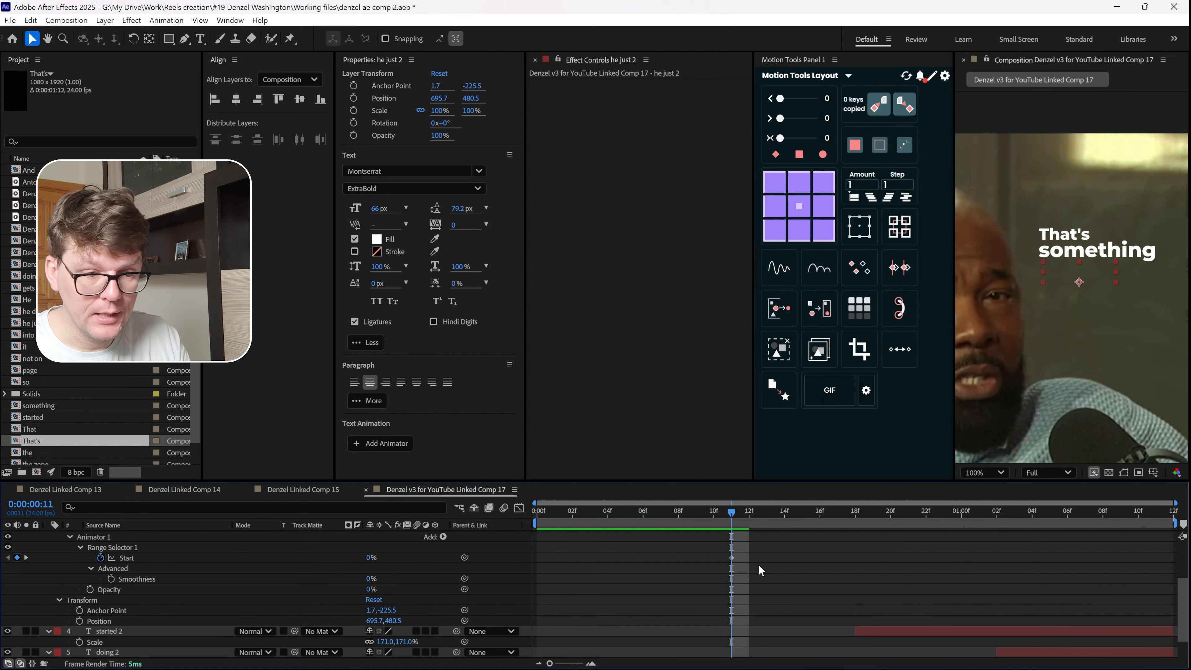
scroll(753, 559, "up", 2)
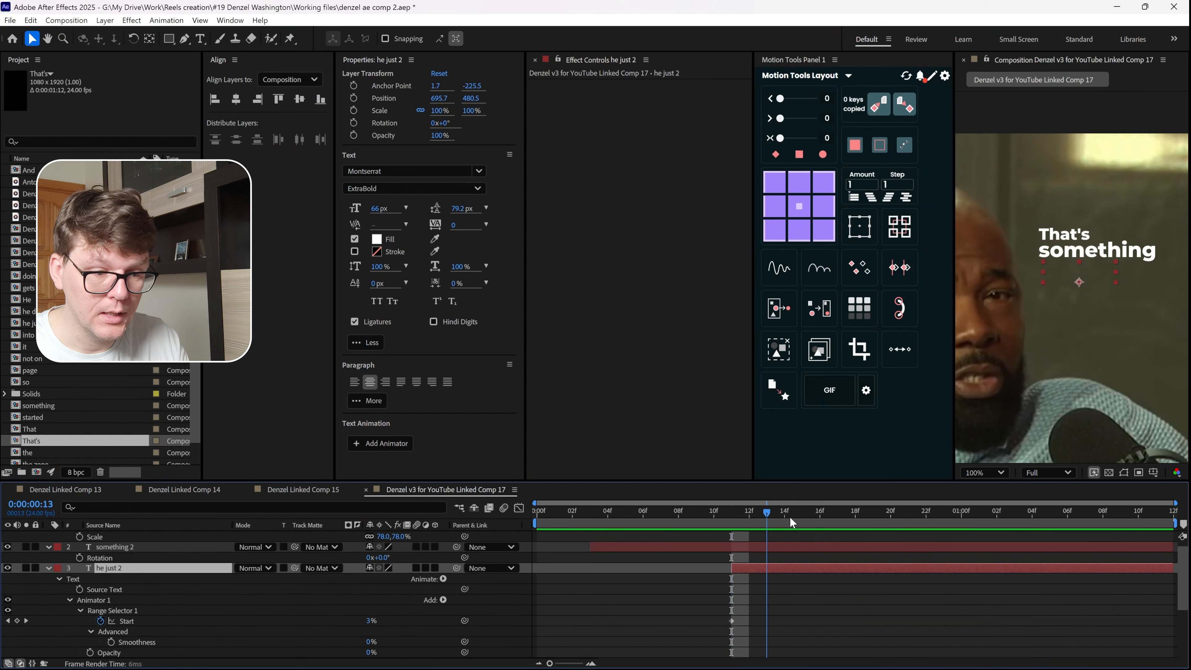
left_click(754, 513)
left_click_drag(739, 480, 741, 371)
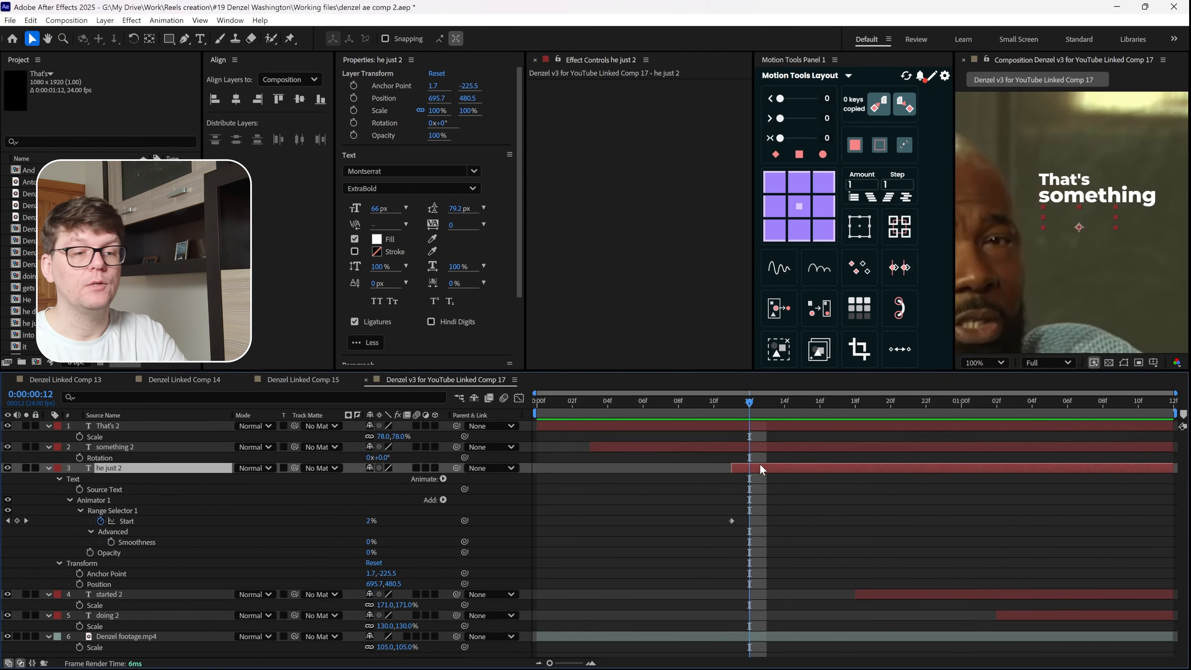
Clear the Range Selector Start keyframes on "he just" and set a new Start keyframe of 12% at 0:00:00:11
left_click(732, 519)
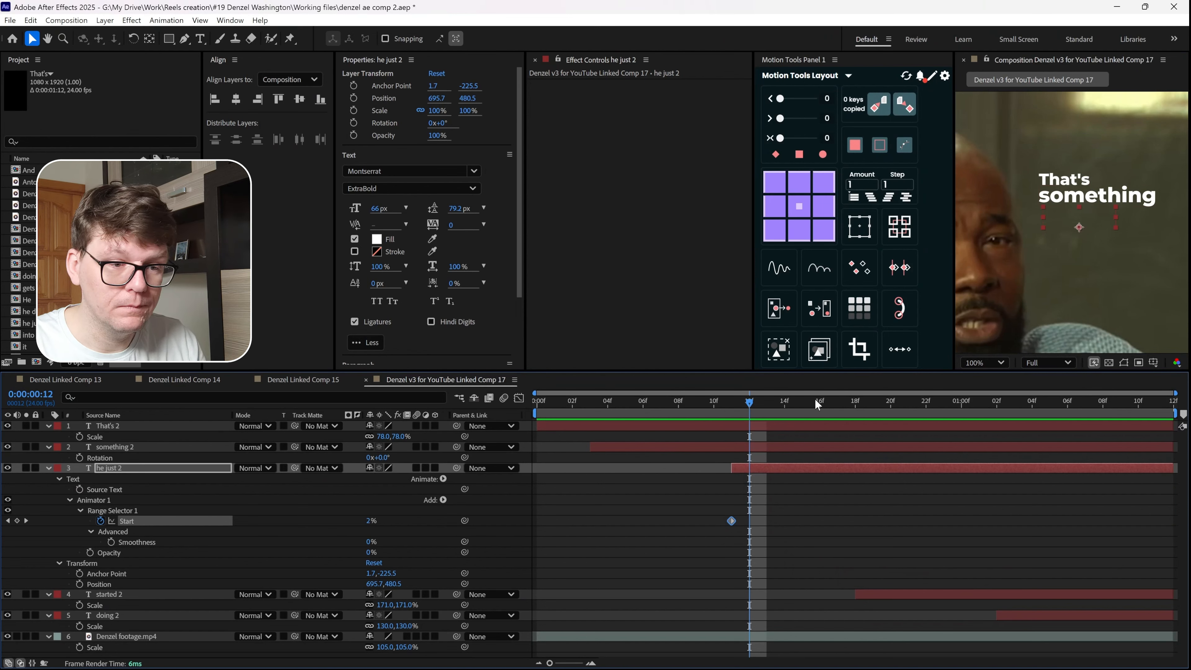
key("space")
left_click(97, 521)
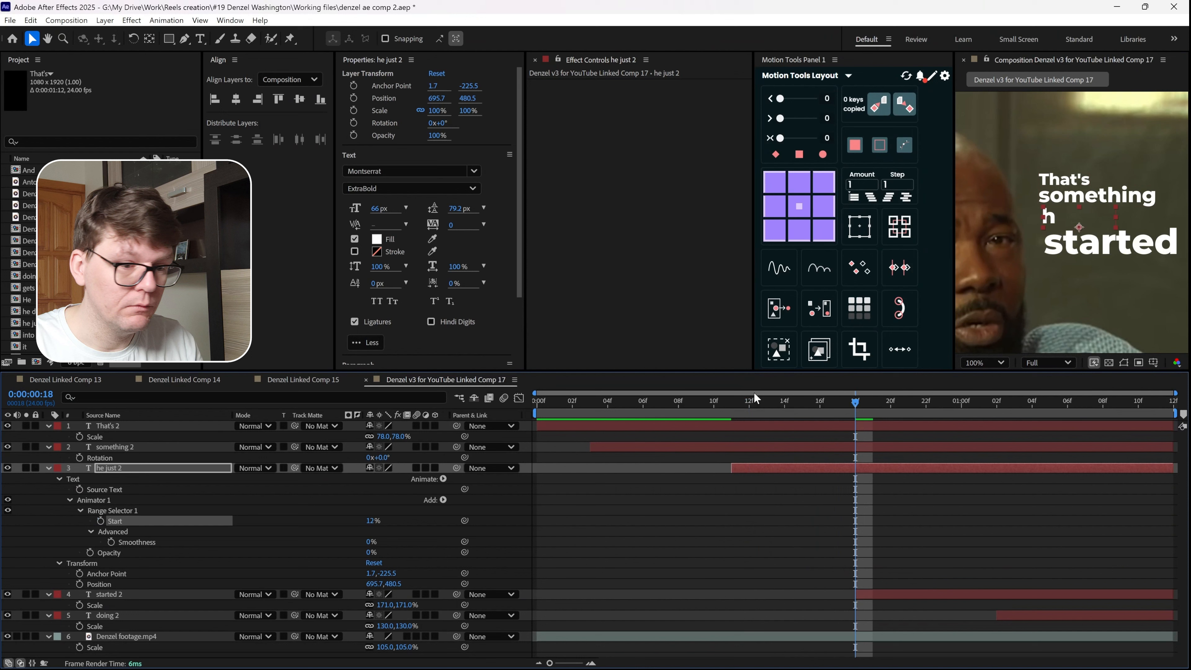
left_click(735, 401)
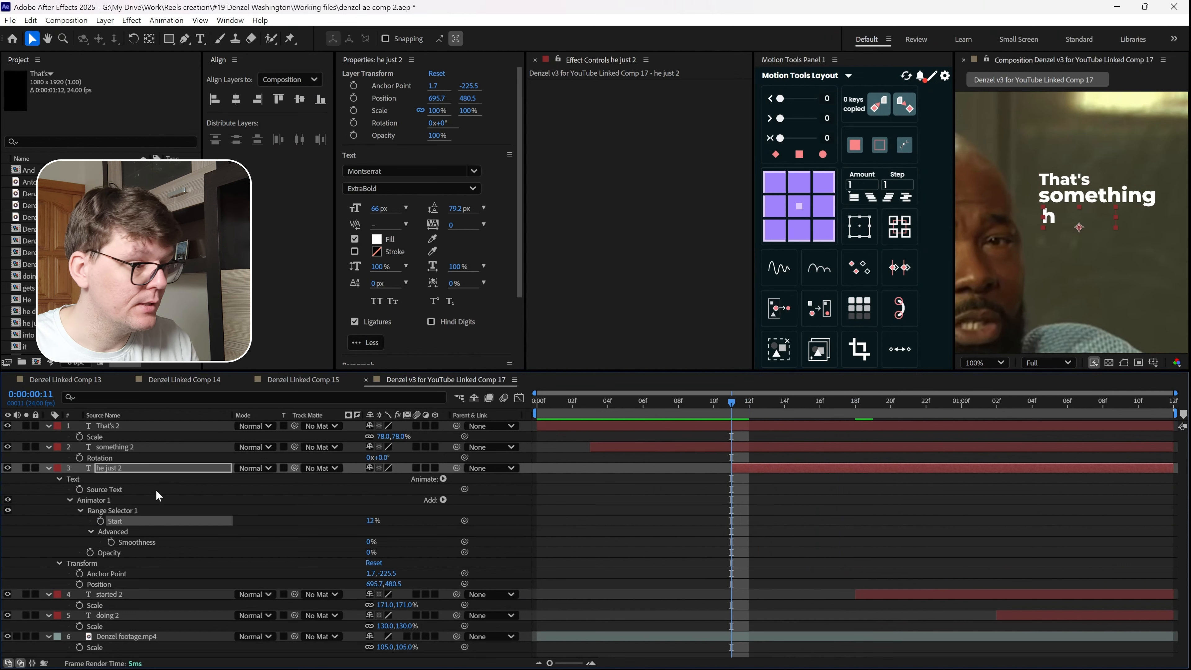
left_click(373, 519)
left_click(418, 519)
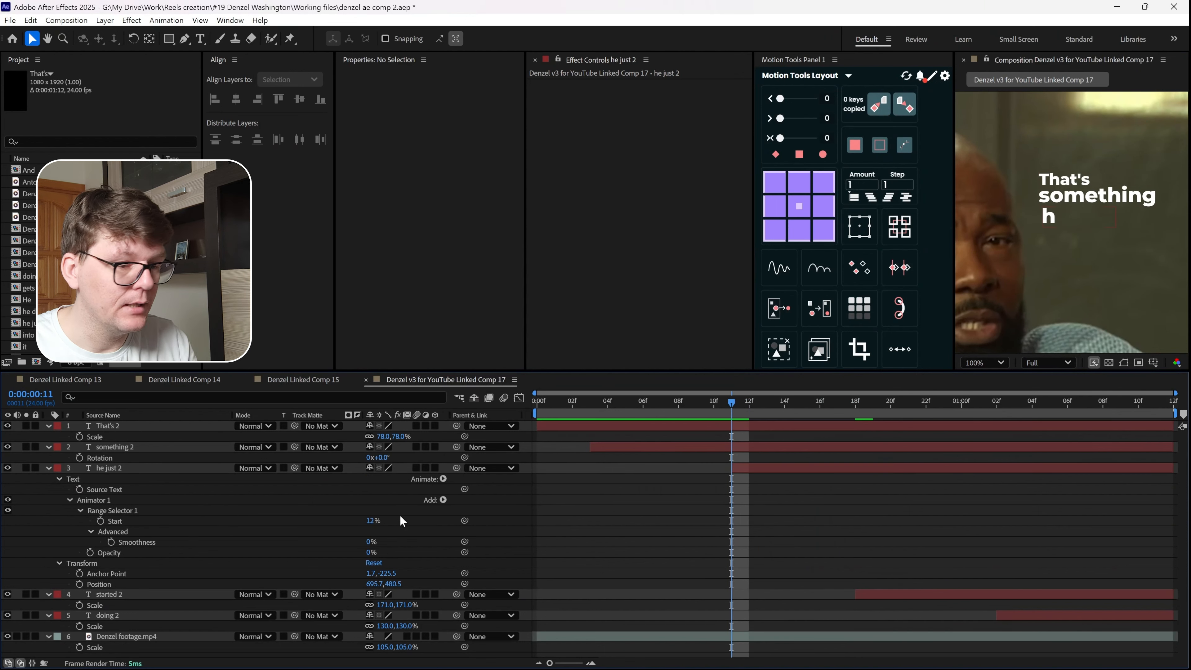
left_click(100, 520)
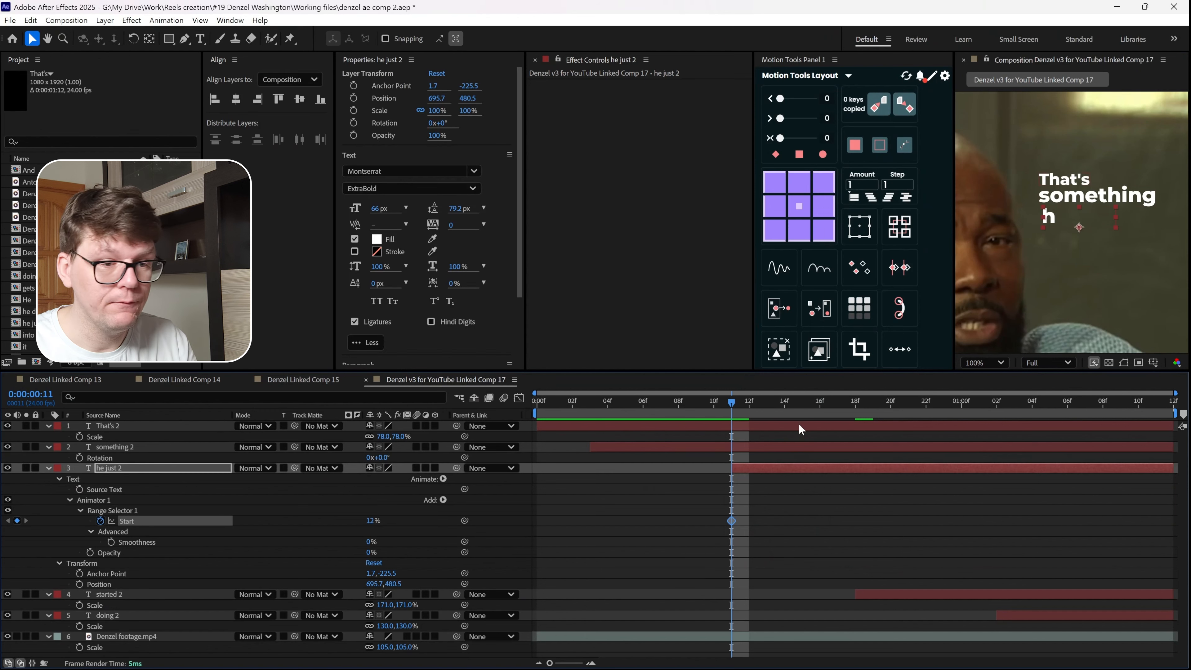
Keyframe the Start value of "he just" to 100% at 0:00:00:16 and preview the text reveal
left_click(820, 403)
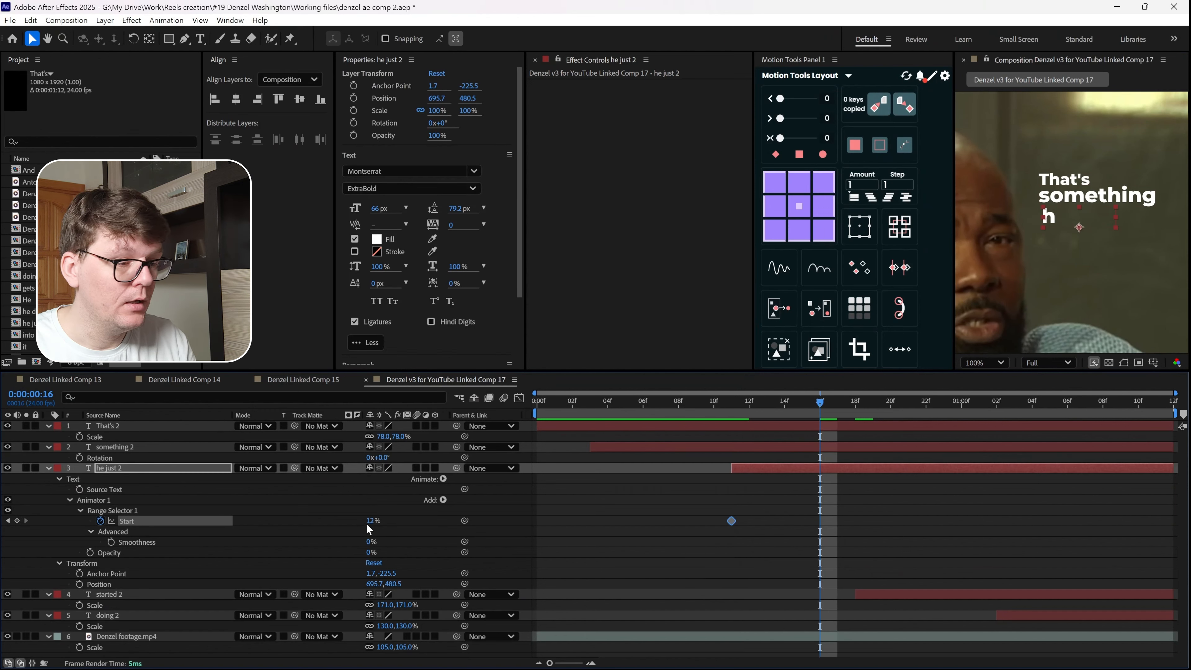
left_click_drag(369, 522, 704, 534)
left_click_drag(760, 405, 721, 433)
key("space")
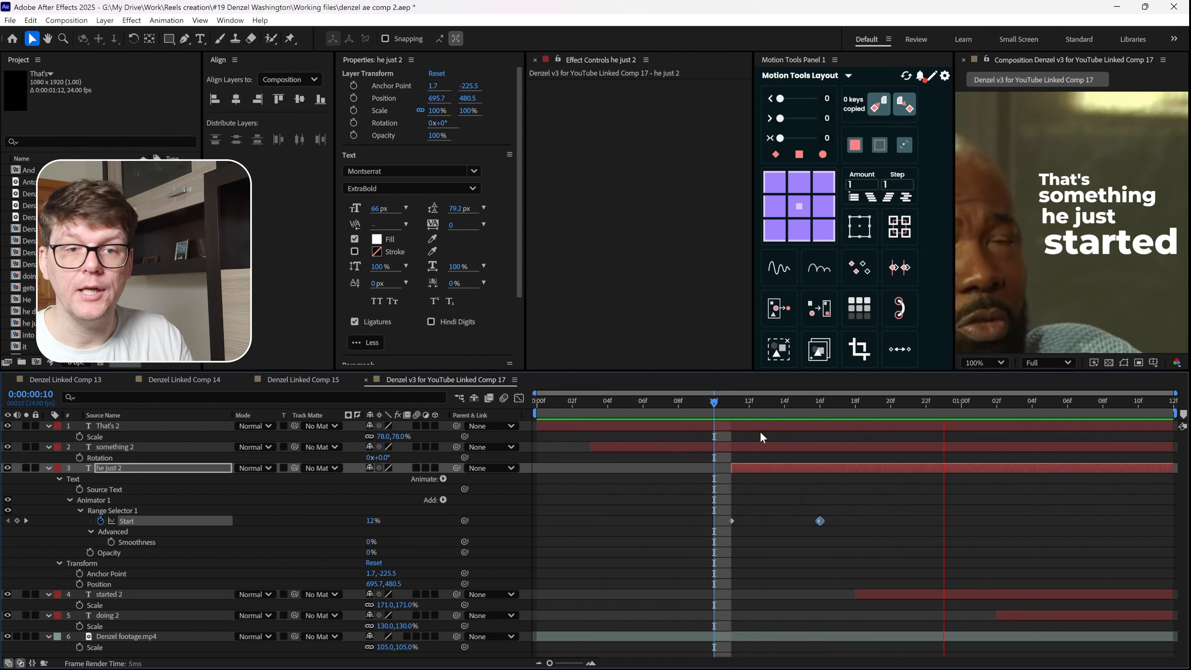
key("space")
Set the range selector of "he just" to be based on Words
left_click_drag(782, 403, 799, 469)
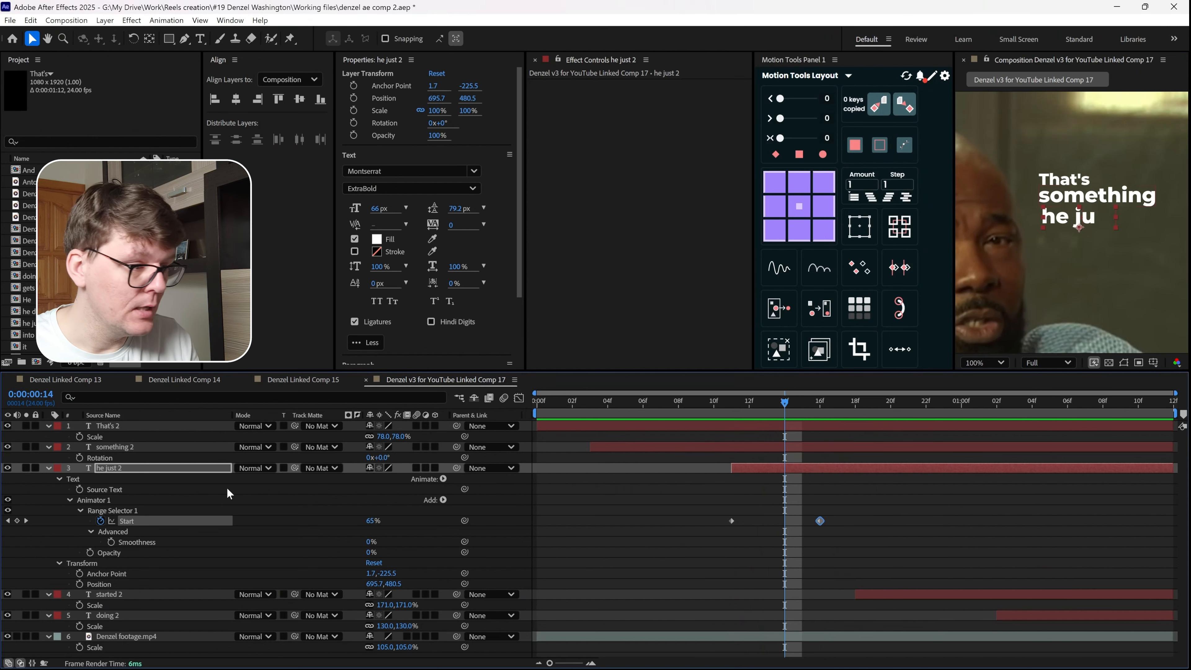
left_click(71, 499)
left_click(69, 500)
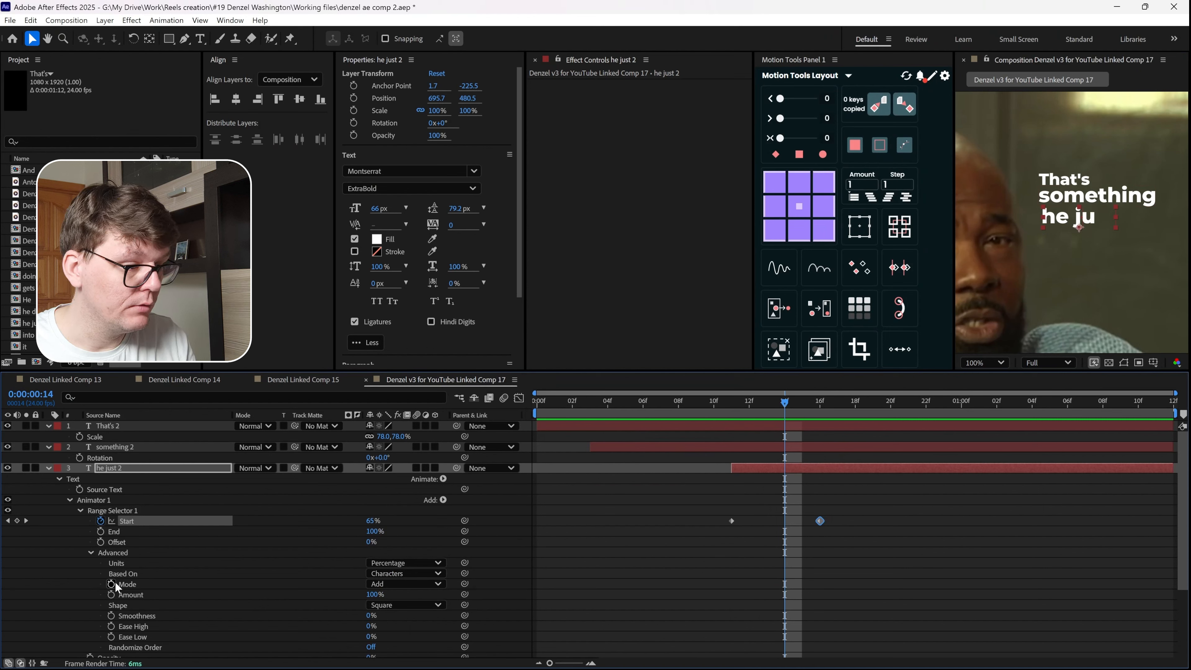
left_click(404, 573)
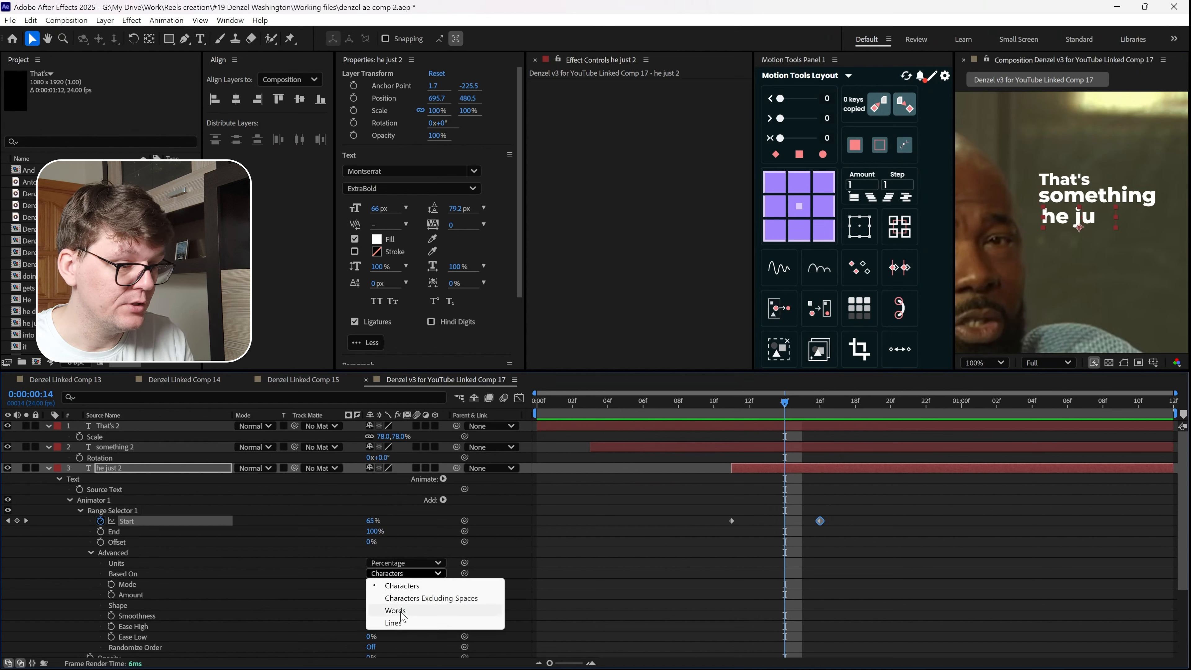
left_click(488, 611)
Shift the first Start keyframe of "he just" to 0:00:00:10 and preview the word-by-word reveal
left_click(726, 407)
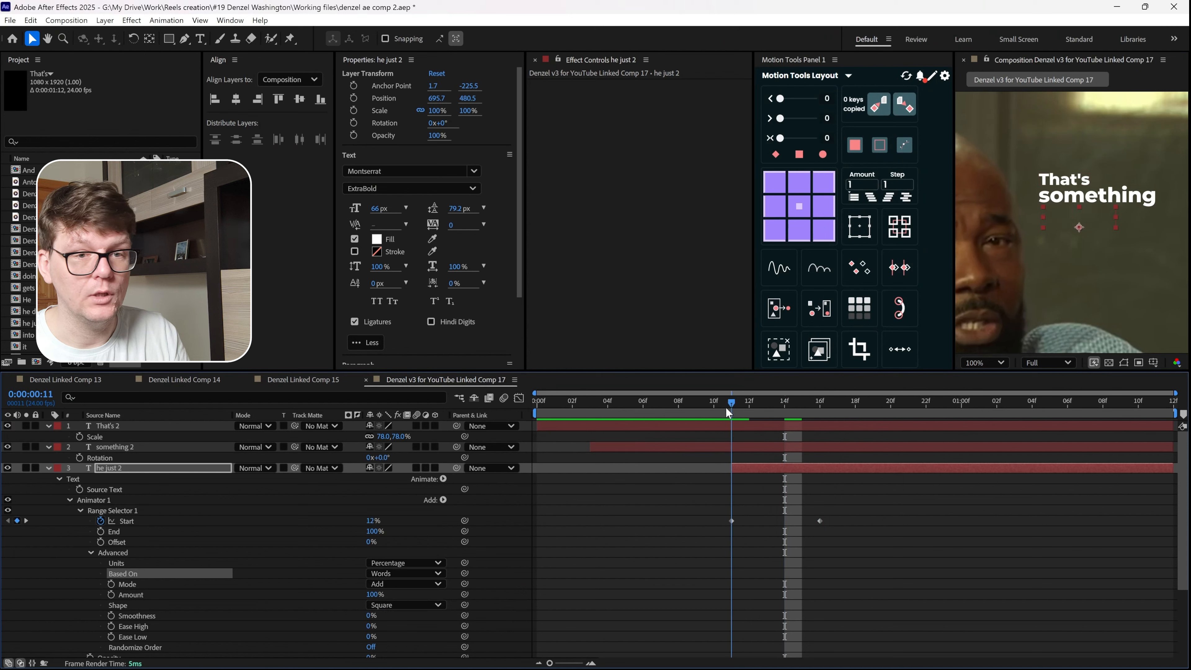
left_click_drag(732, 521, 713, 521)
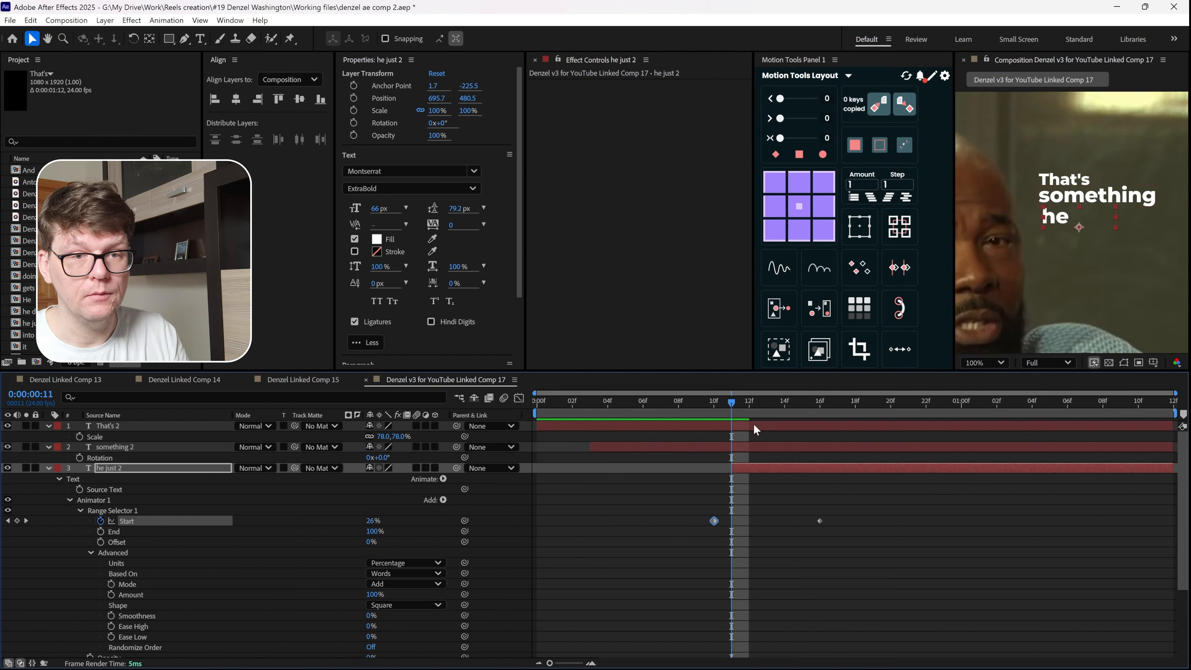
left_click_drag(728, 404, 663, 415)
key("space")
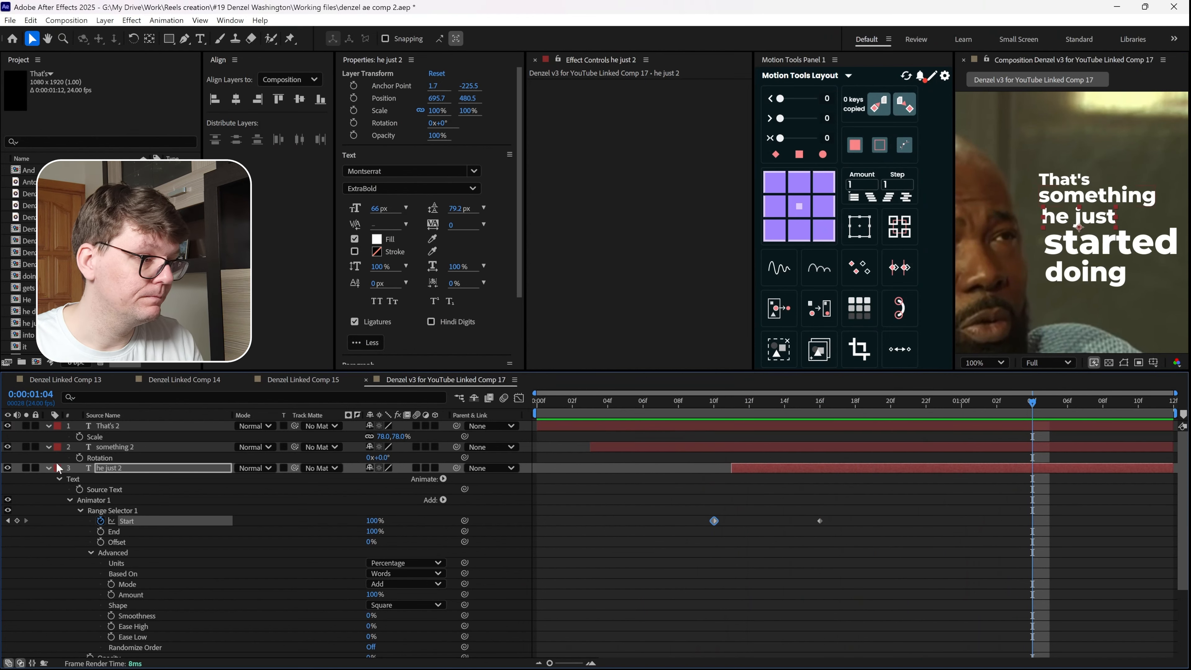
Collapse the "he just" properties and nudge the "something" and "started" lines to refine the caption's alignment
left_click(48, 467)
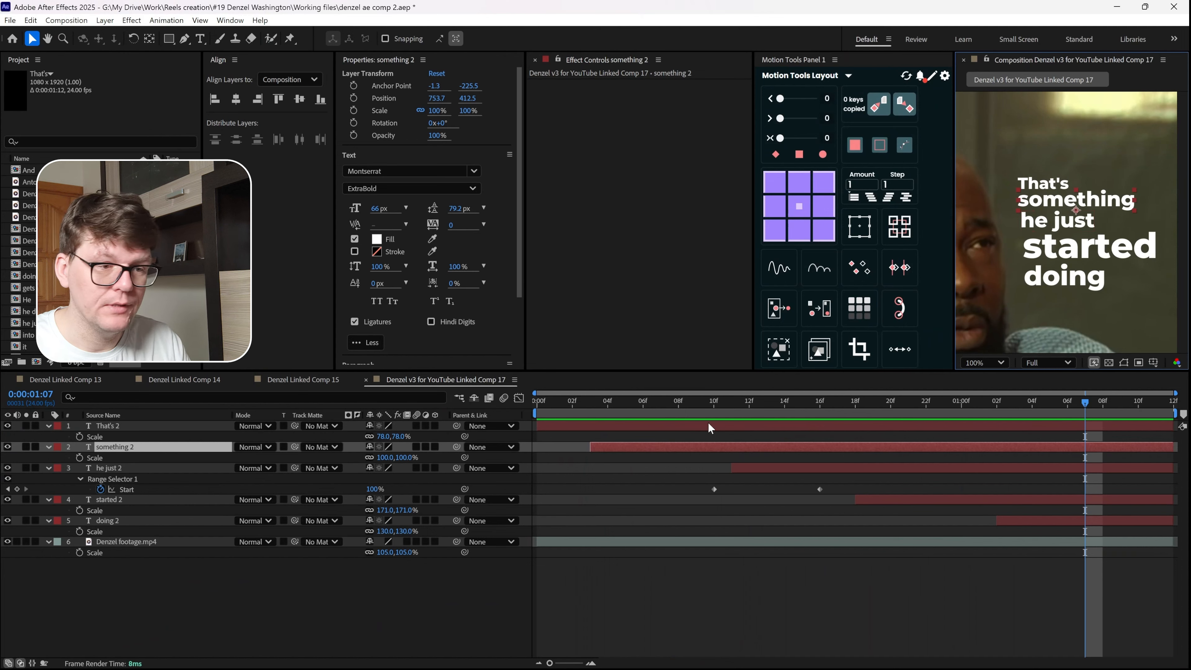
left_click(716, 403)
left_click_drag(717, 406, 1105, 436)
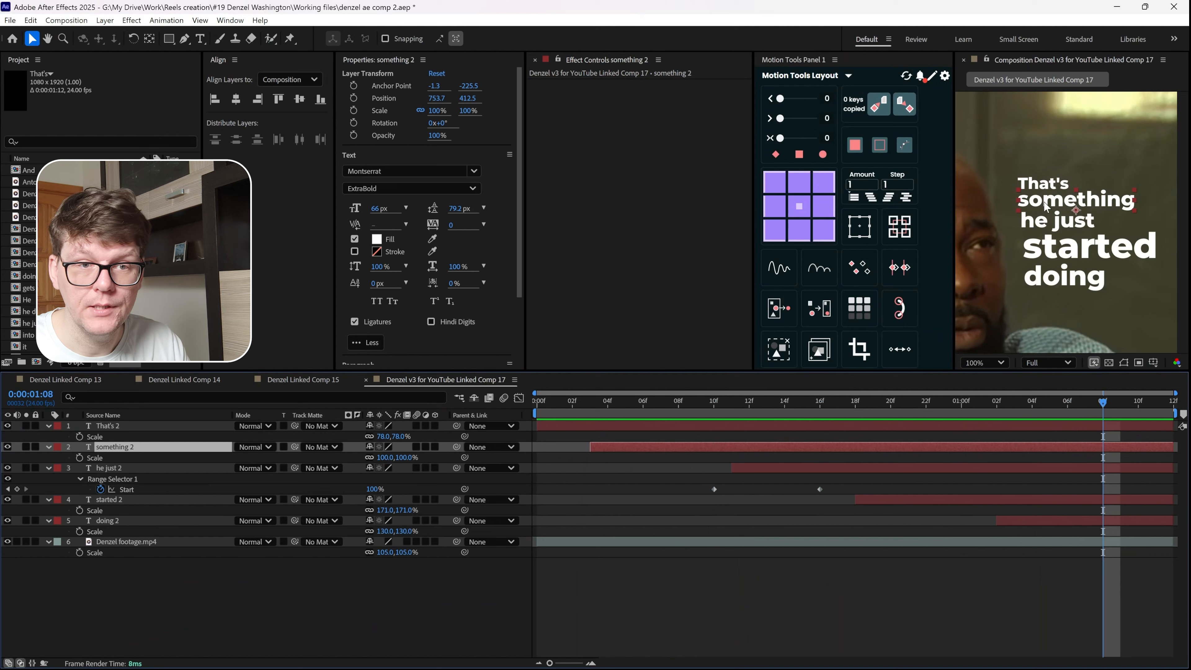
left_click_drag(1044, 202, 1014, 179)
left_click(1046, 180)
scroll(1045, 181, "up", 1)
left_click_drag(1006, 219, 1025, 236)
scroll(1005, 219, "down", 1)
Scale "That's" to 94% and move "doing" to about 798, 668, beneath "started"
left_click(1037, 183)
key("s")
key("s")
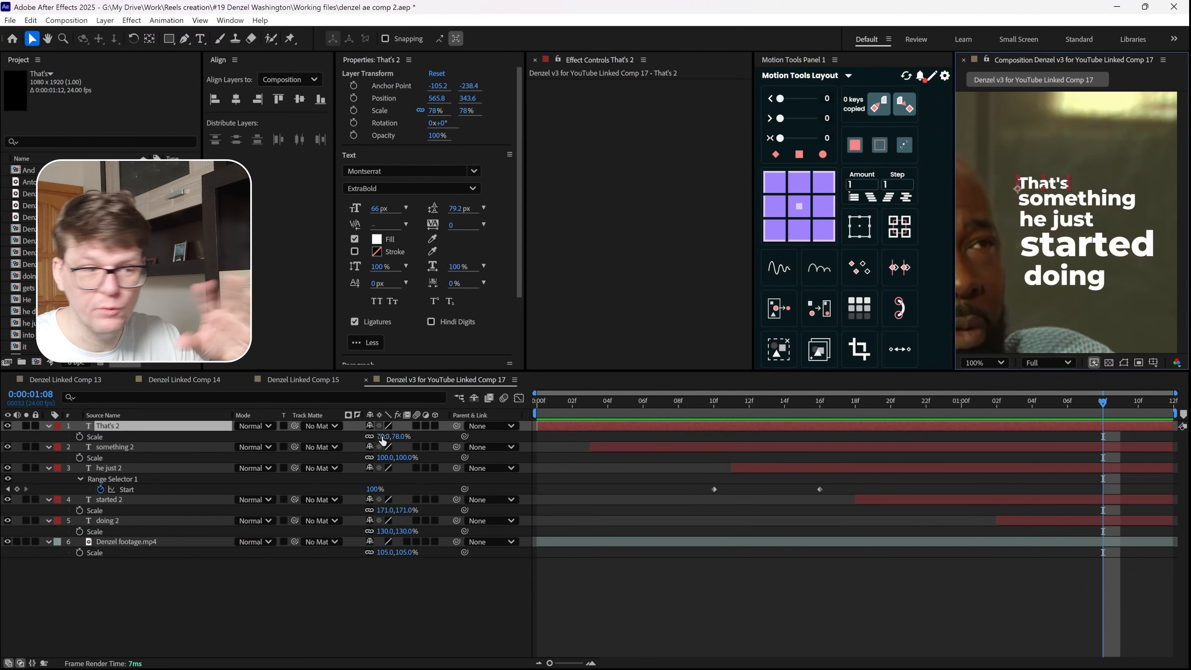
left_click_drag(382, 438, 388, 437)
left_click_drag(1032, 178, 1088, 273)
scroll(1049, 305, "down", 1)
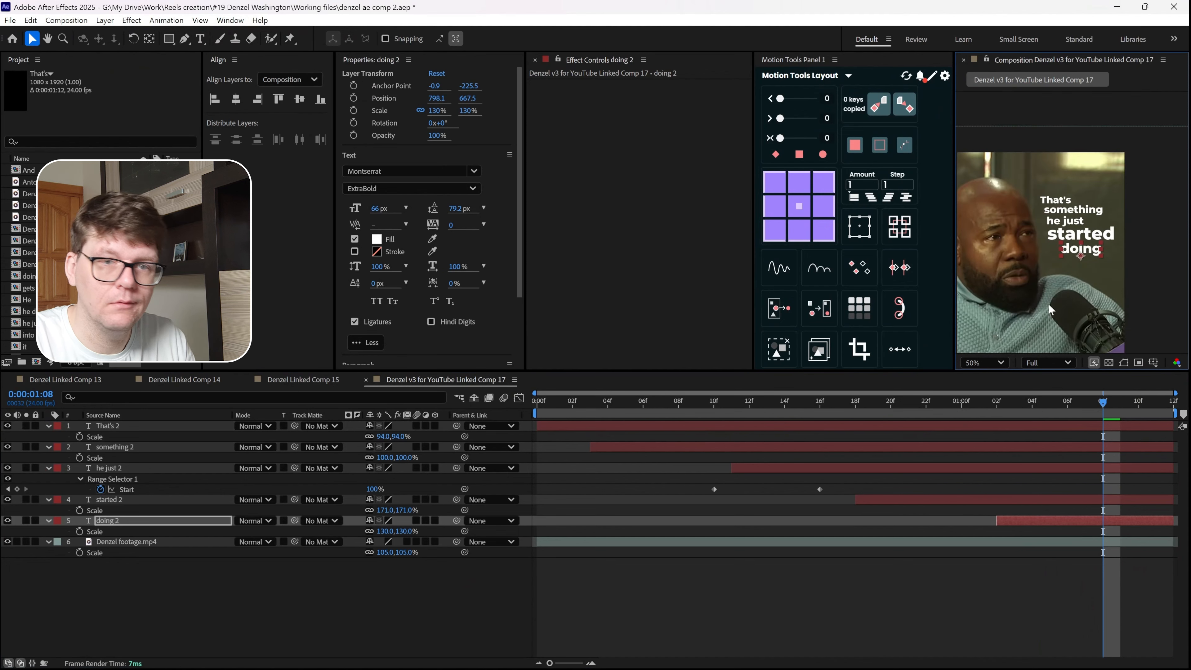
left_click(975, 458)
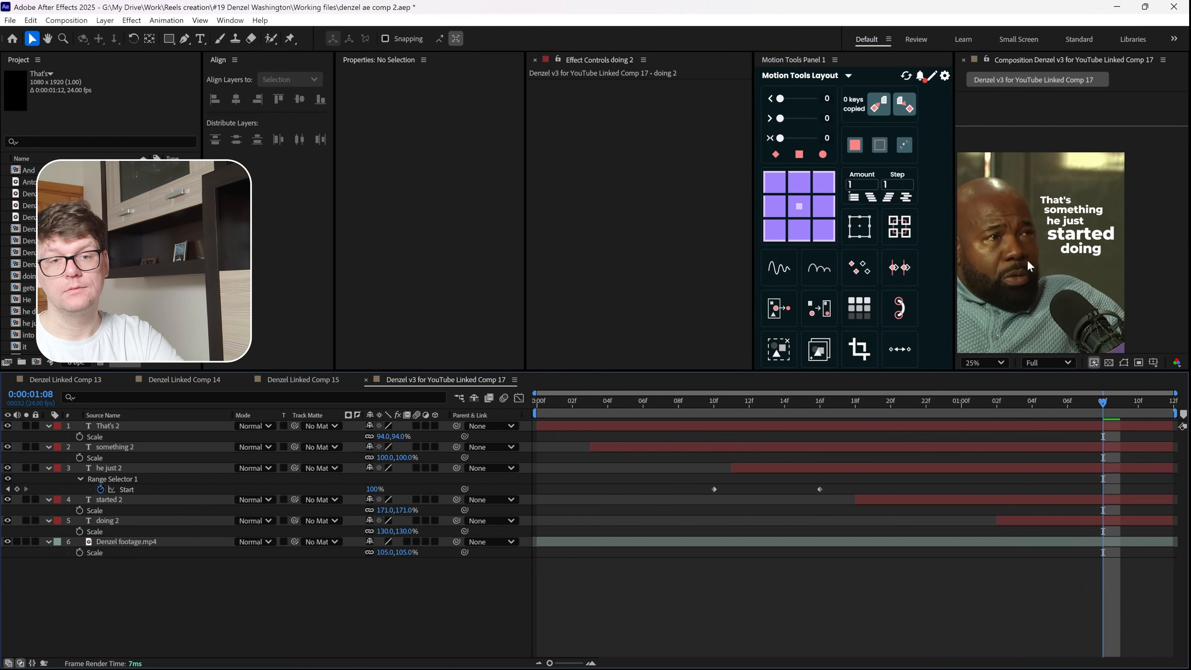
Parent all five text layers, from "That's" to "doing", to a new null object
left_click(1023, 520)
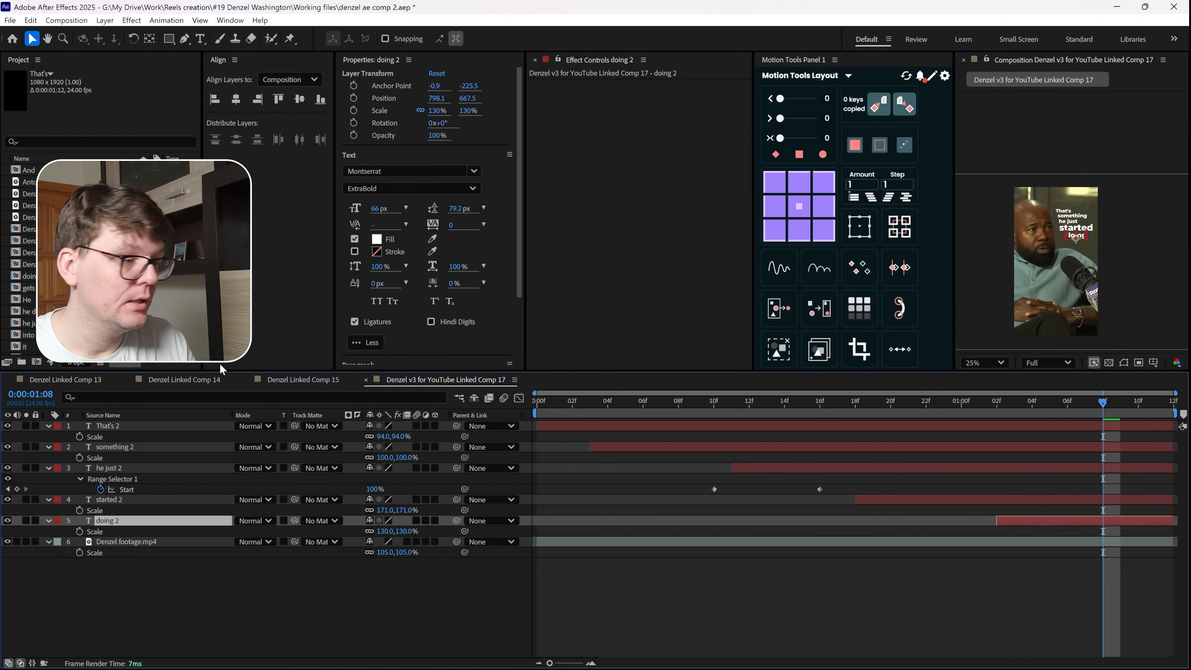
left_click(125, 425, "shift")
left_click(822, 209)
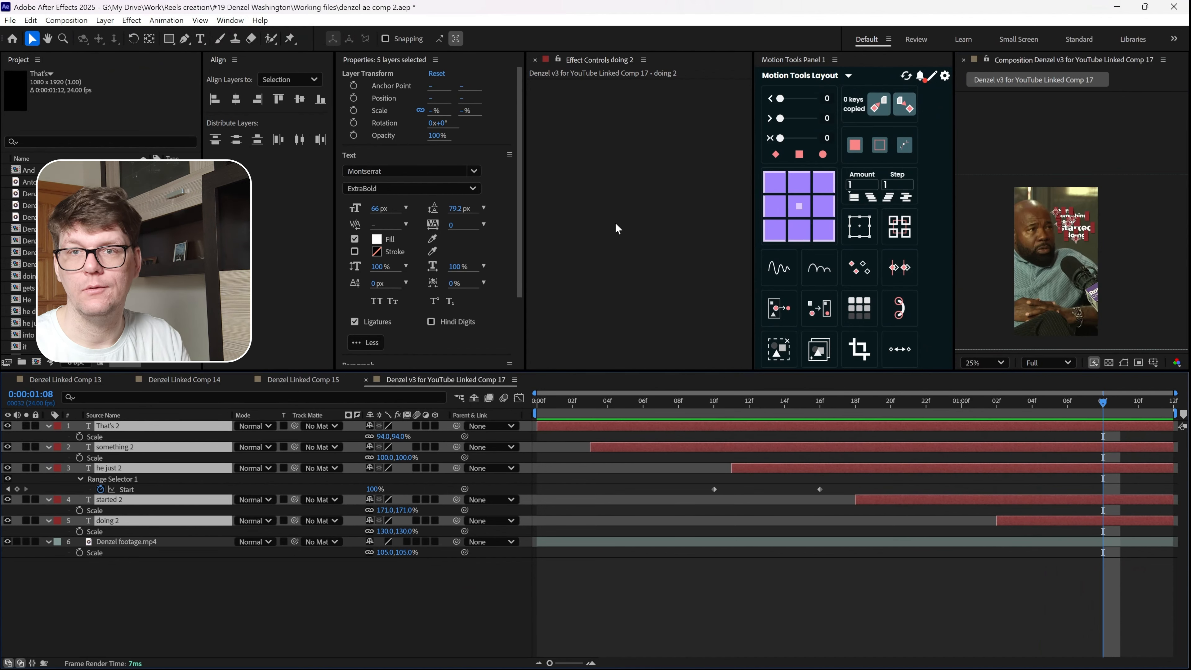
left_click(859, 238)
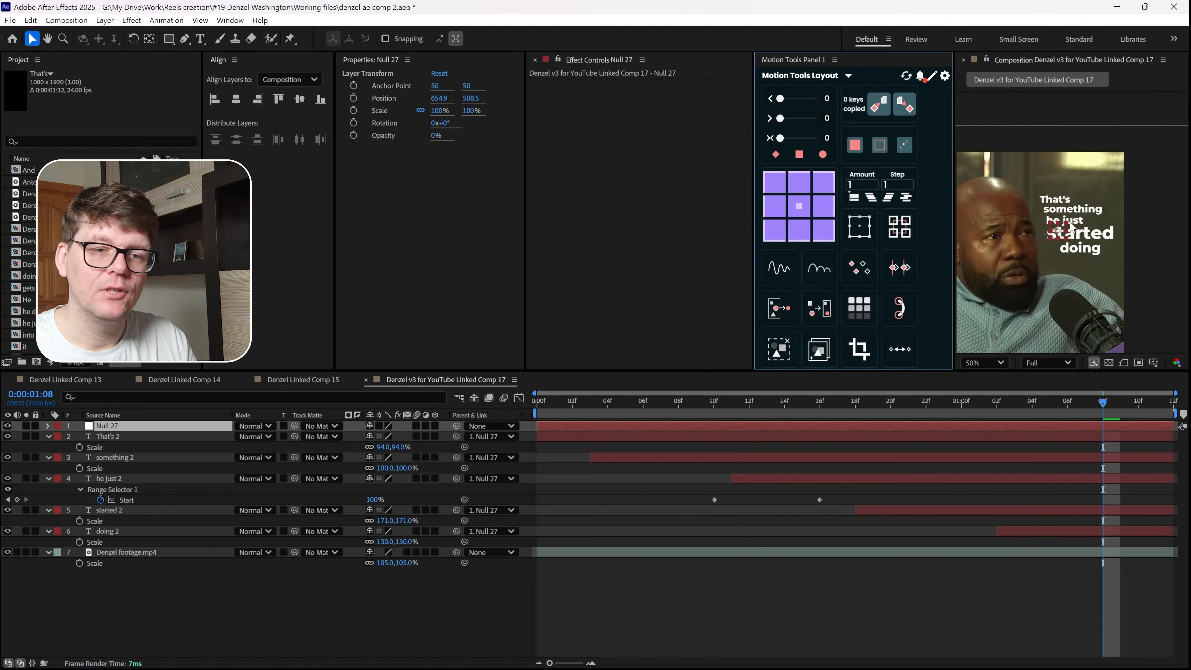
Scale the shared null to 103% and move it to about 541, 402 so the whole caption follows
left_click(126, 428)
left_click(461, 577)
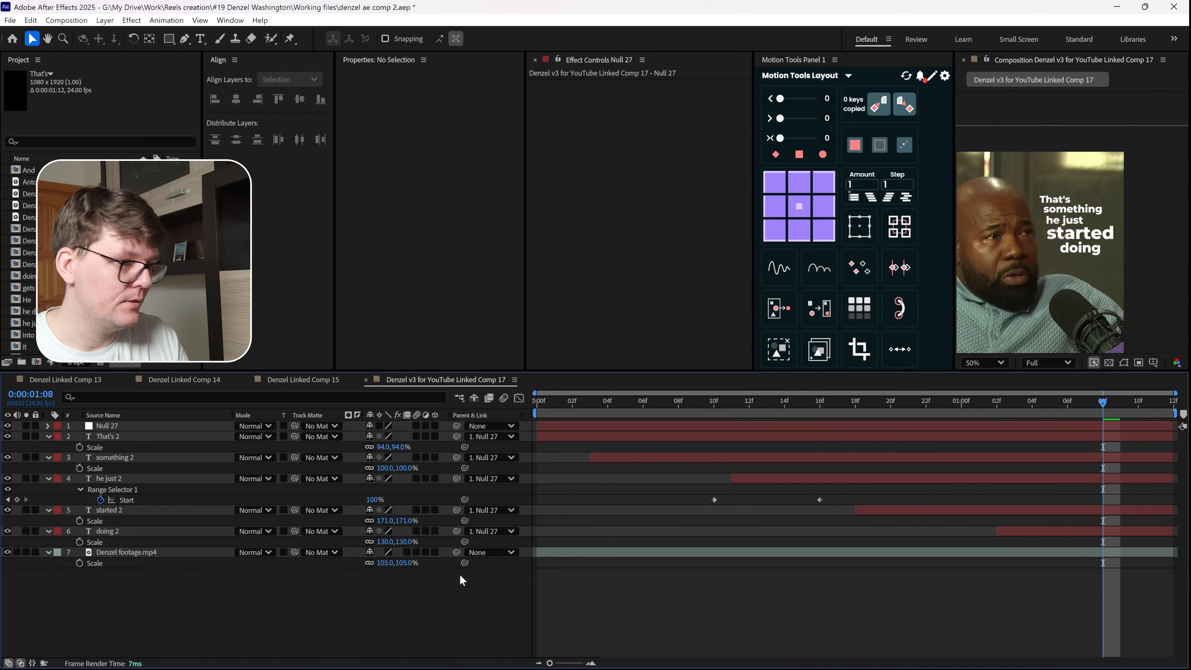
left_click(114, 428)
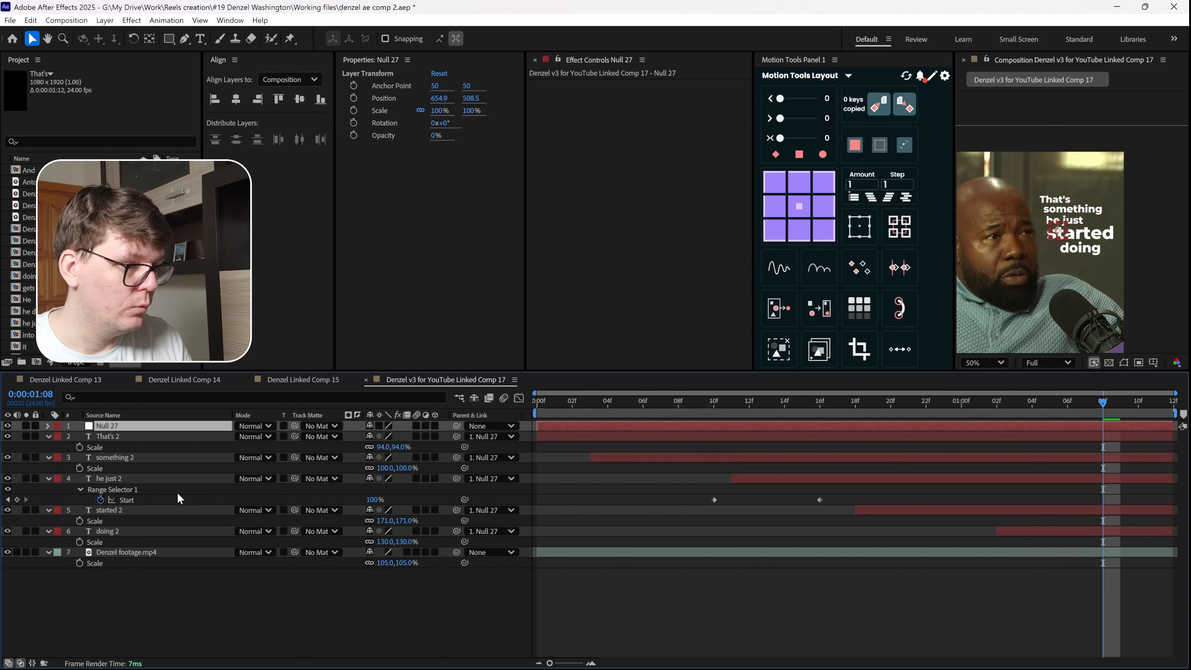
key("s")
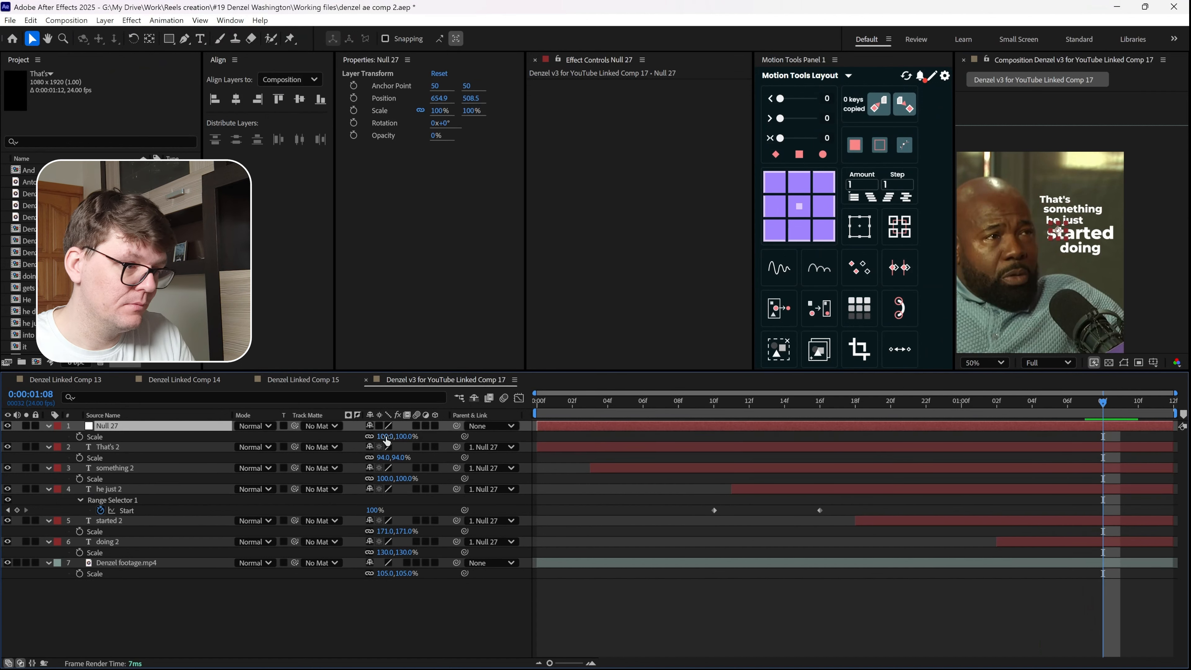
left_click_drag(386, 439, 387, 438)
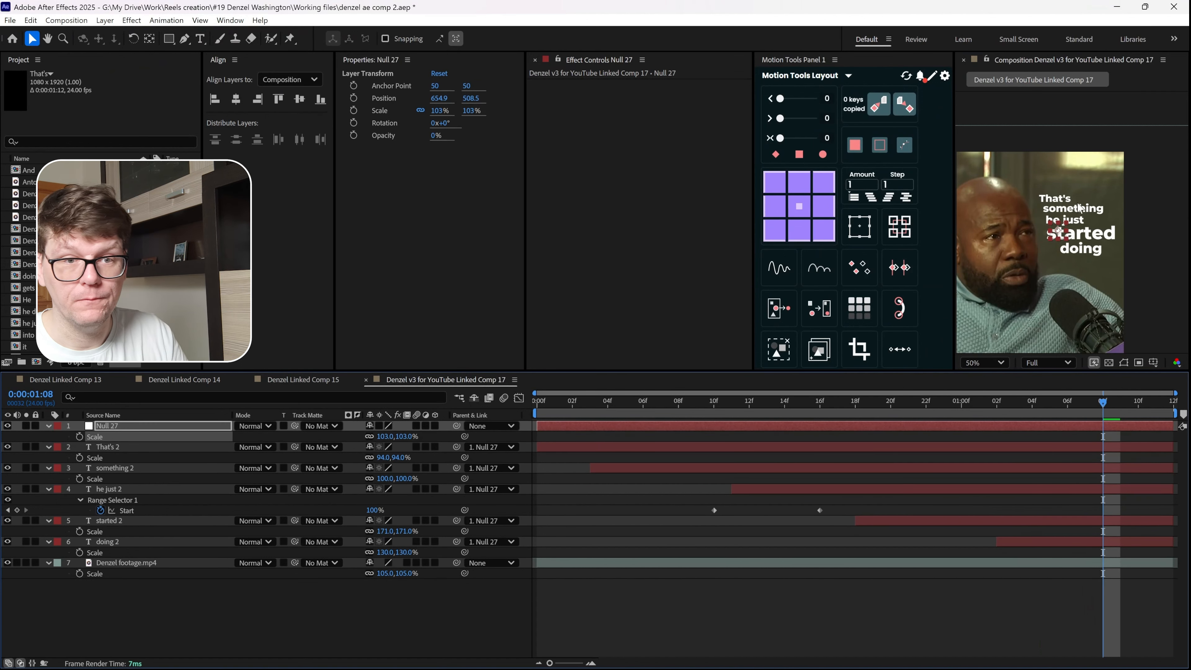
left_click_drag(1061, 243, 1060, 242)
mouse_move(1043, 228)
left_mouse_down()
mouse_move(1015, 277)
mouse_move(1039, 218)
left_mouse_up()
Scale the shared null to 109% and move it back beside the man's head, to about 643, 530
key("s")
key("p")
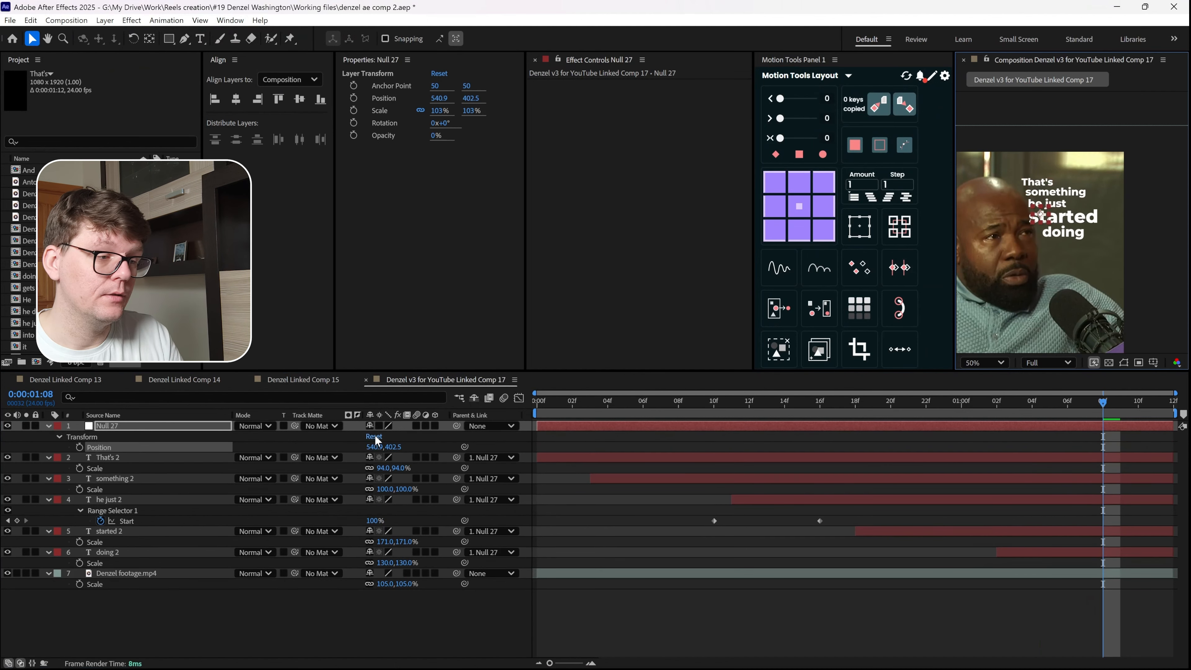
mouse_move(378, 446)
left_mouse_down()
mouse_move(443, 438)
mouse_move(389, 437)
left_mouse_up()
key("ctrl+z")
key("s")
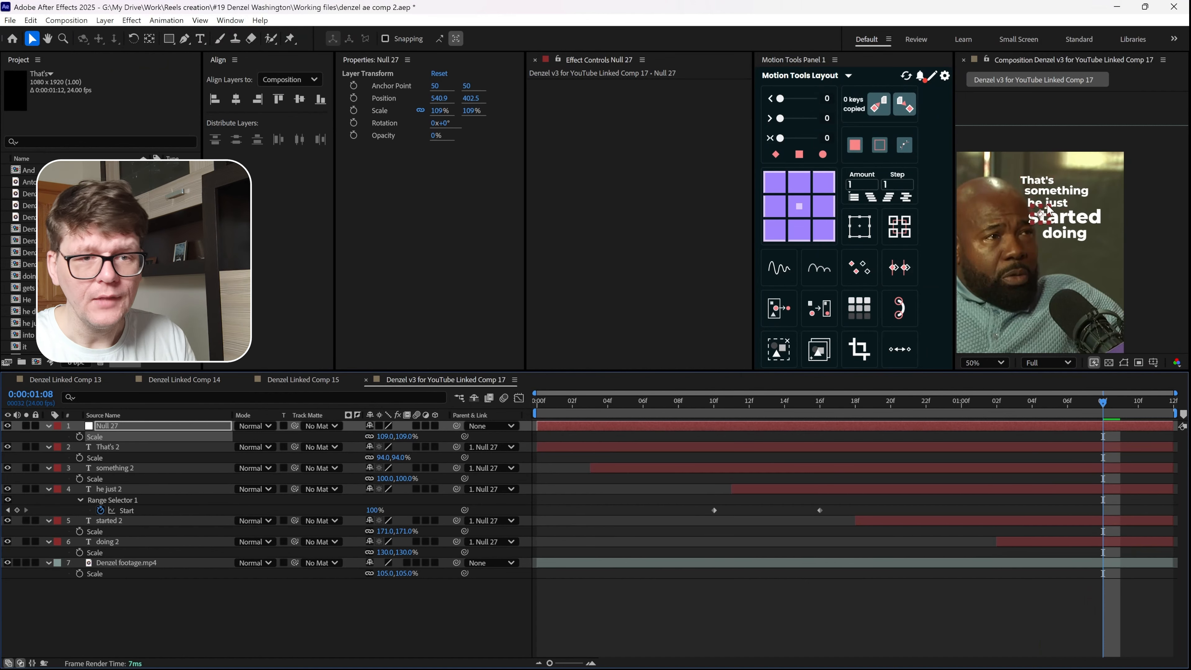
left_click_drag(1044, 221, 1059, 244)
Reduce the scale of the "started" text to 152% within the caption
double_click(1059, 244)
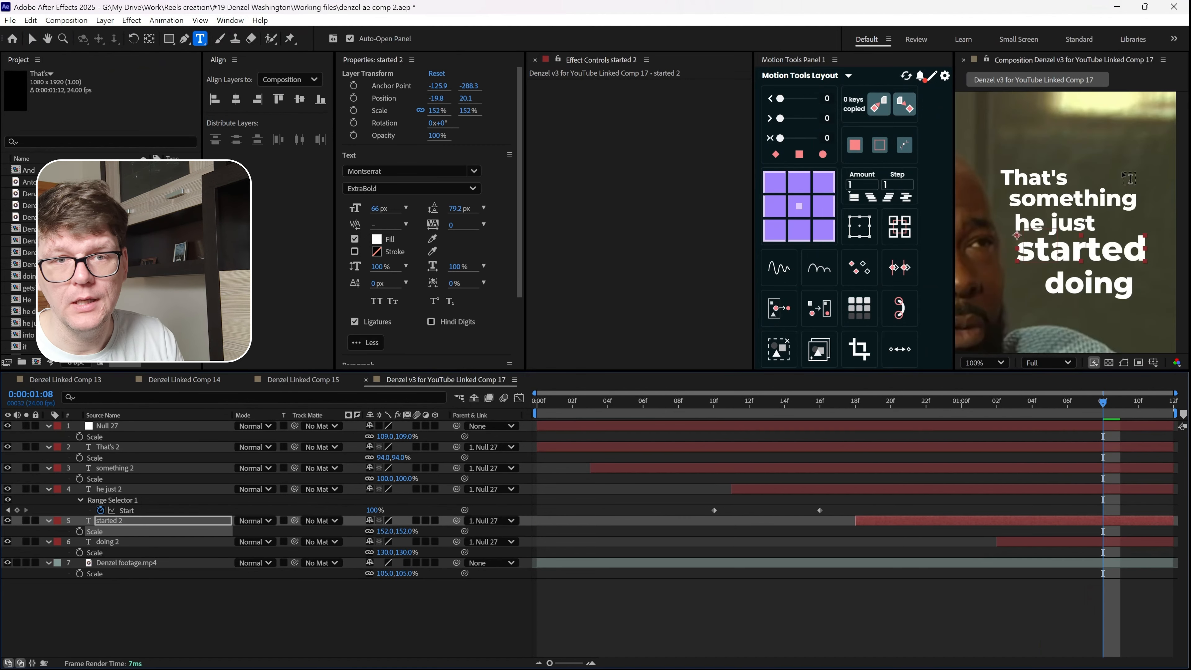
scroll(1102, 163, "down", 1)
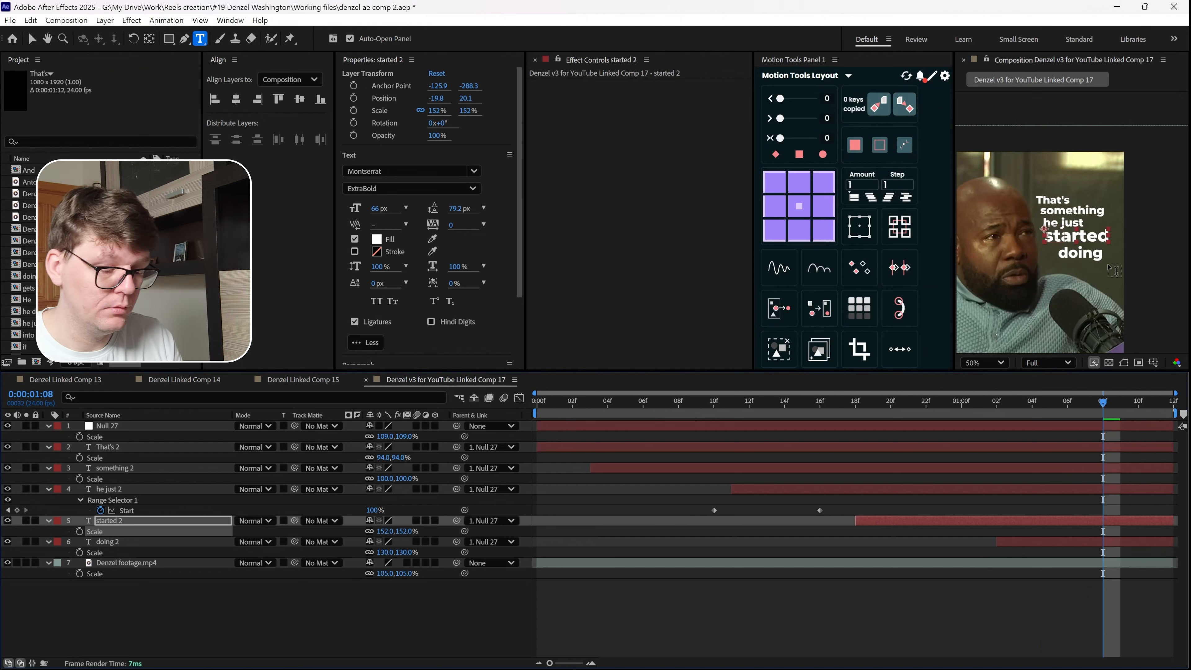
left_click(864, 623)
key("v")
scroll(1094, 235, "down", 2)
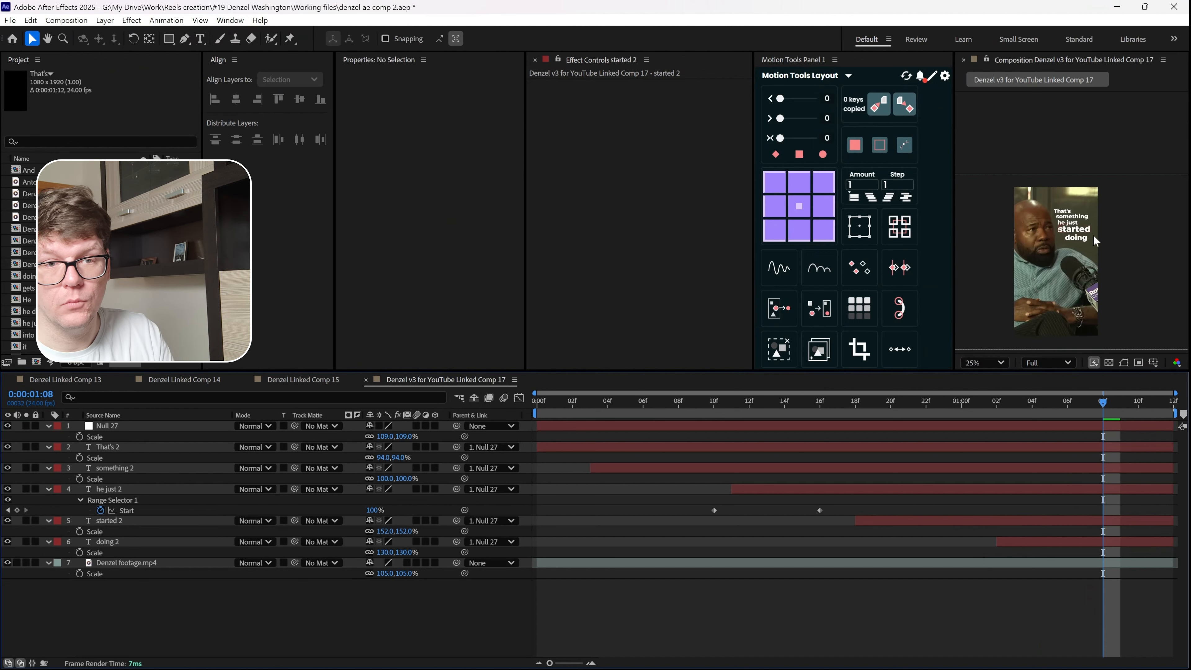
scroll(1094, 236, "up", 2)
scroll(1093, 236, "down", 2)
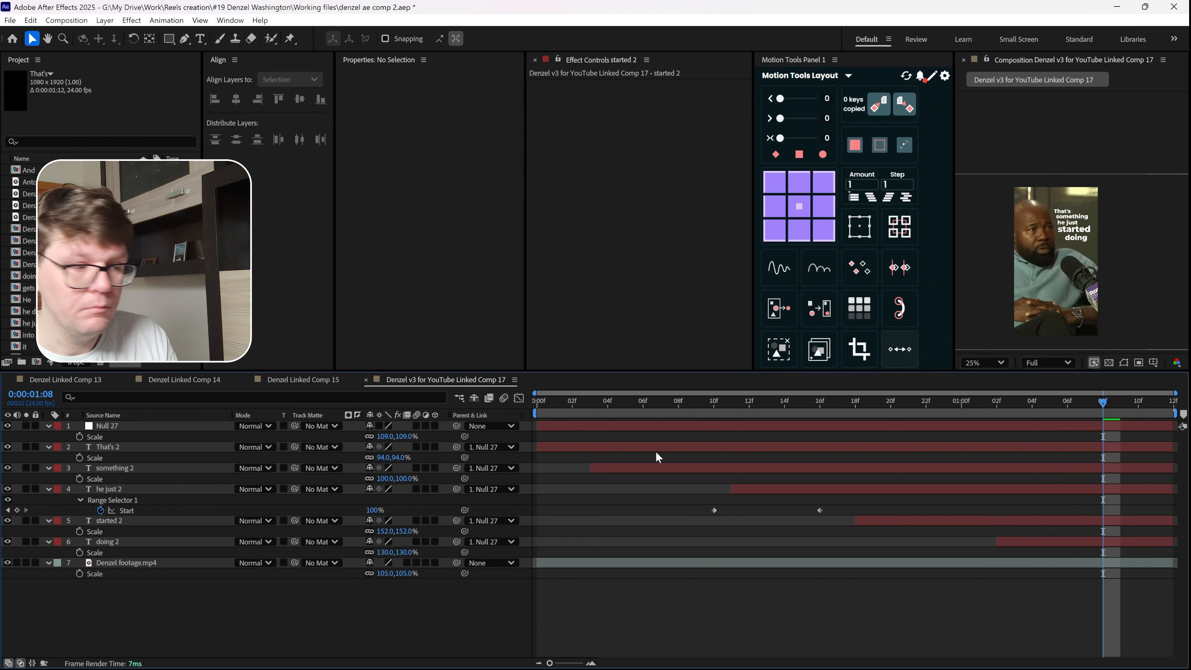
Scale Denzel footage.mp4 to 96% and reposition it to about 354, 968 behind the caption
left_click(140, 562)
left_click_drag(387, 573, 382, 575)
left_click_drag(1056, 276, 1052, 275)
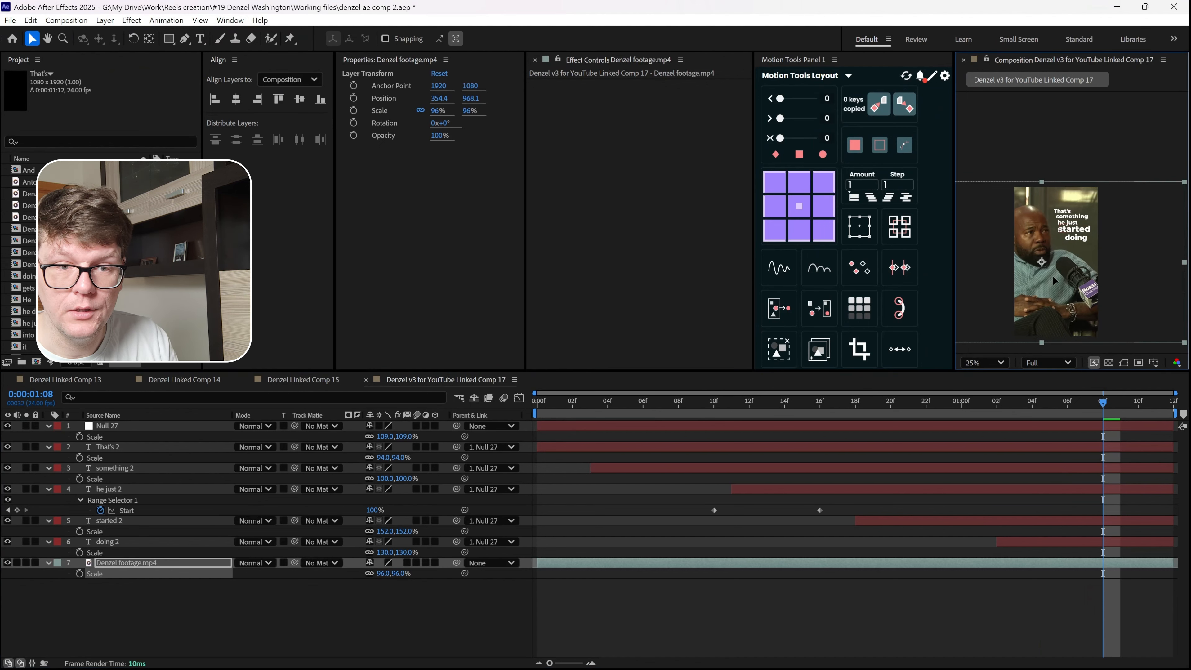
key("period")
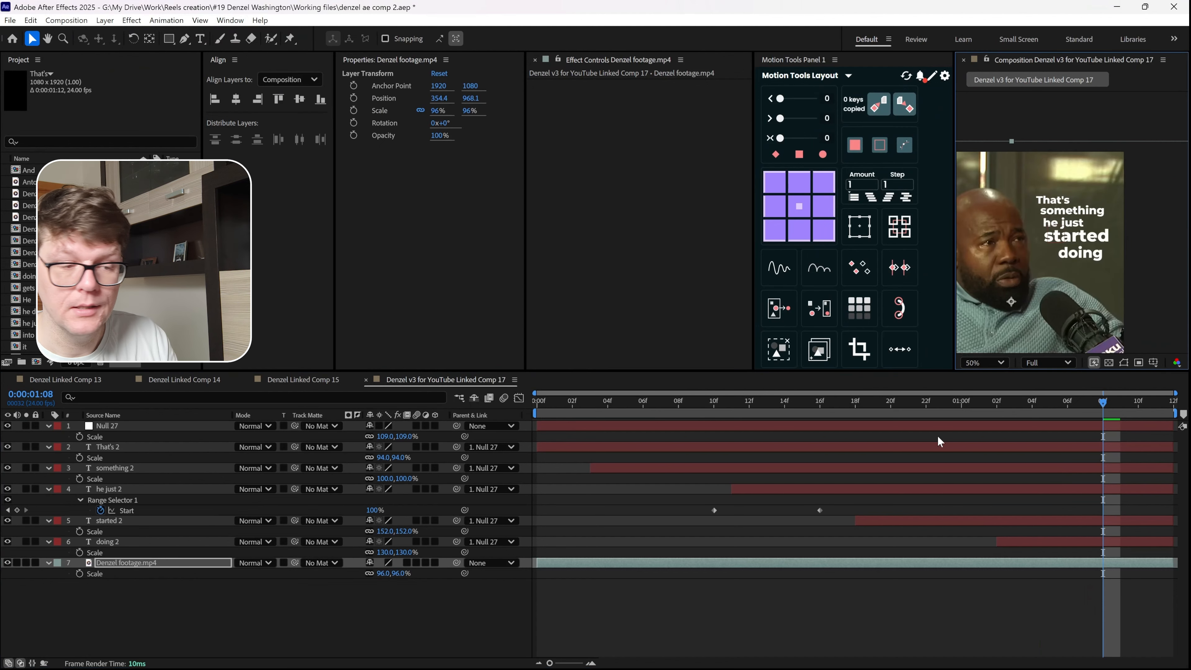
Move the caption's null to about 611, 538 and scale it to 119.3%
left_click(109, 416)
left_click(117, 426)
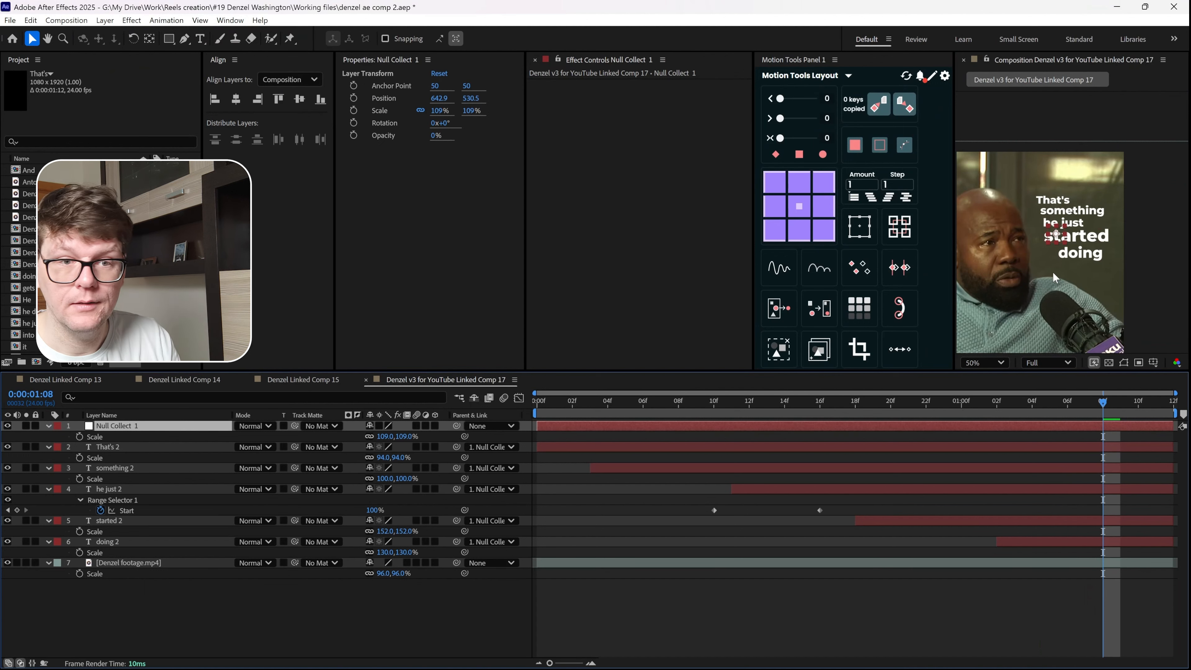
left_click_drag(1055, 235, 1049, 237)
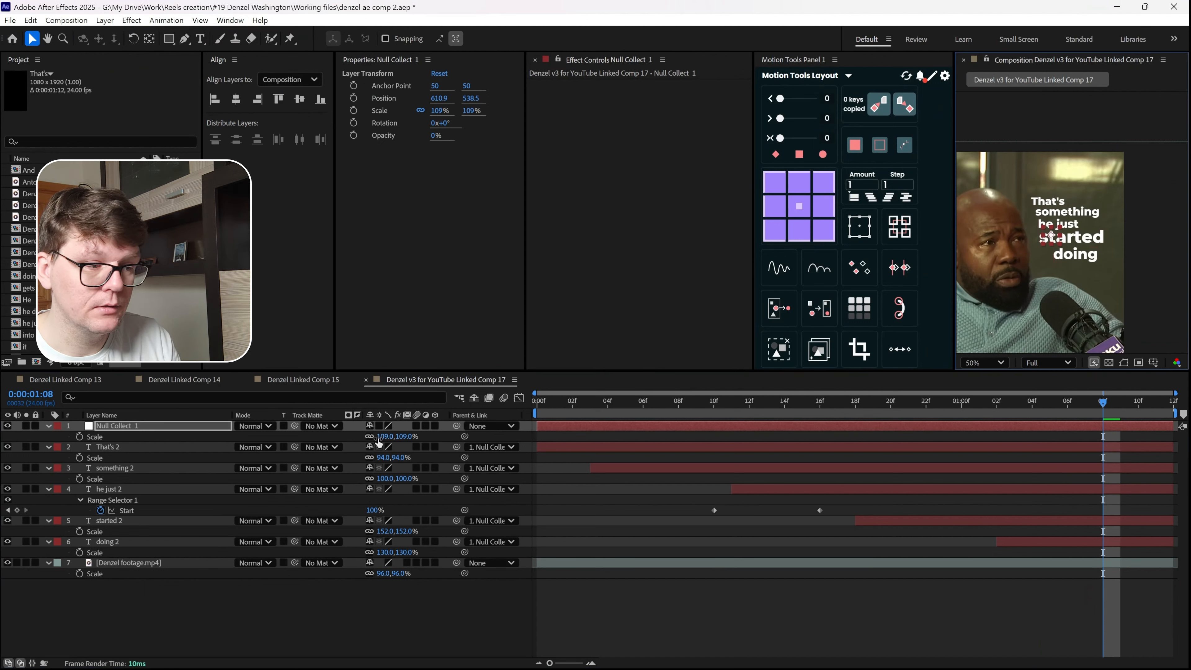
left_click_drag(380, 438, 468, 446)
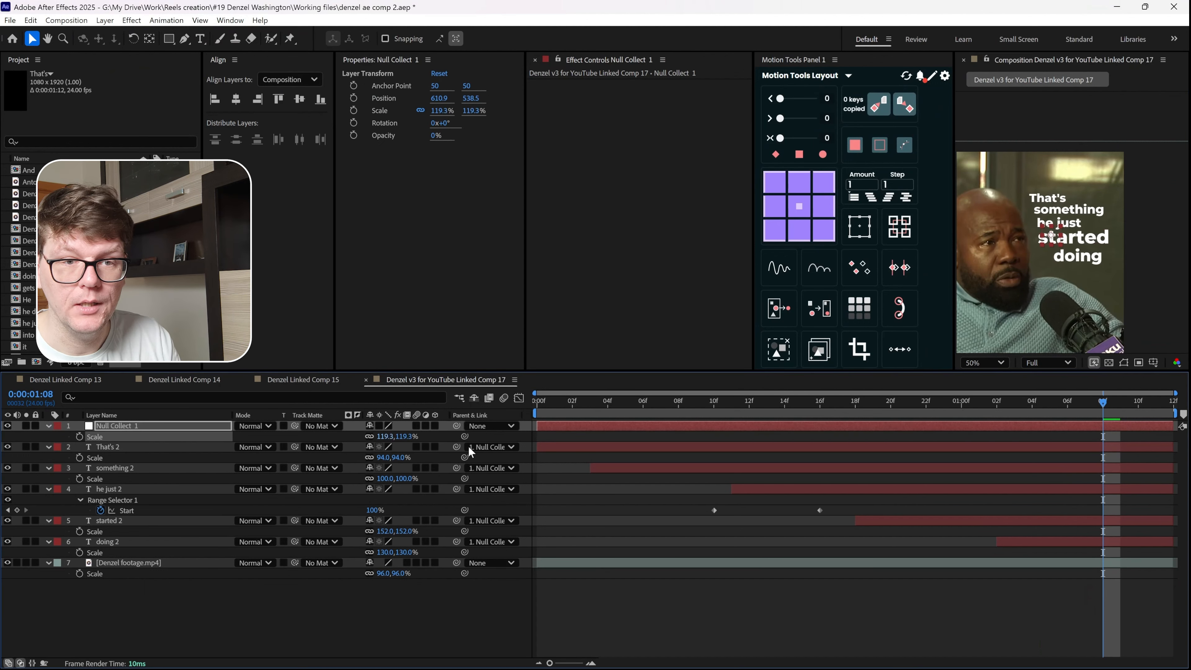
Nudge the null and the "doing" line to refine the caption's placement beside the man
left_click_drag(1051, 236, 1070, 258)
left_click_drag(1070, 258, 1070, 257)
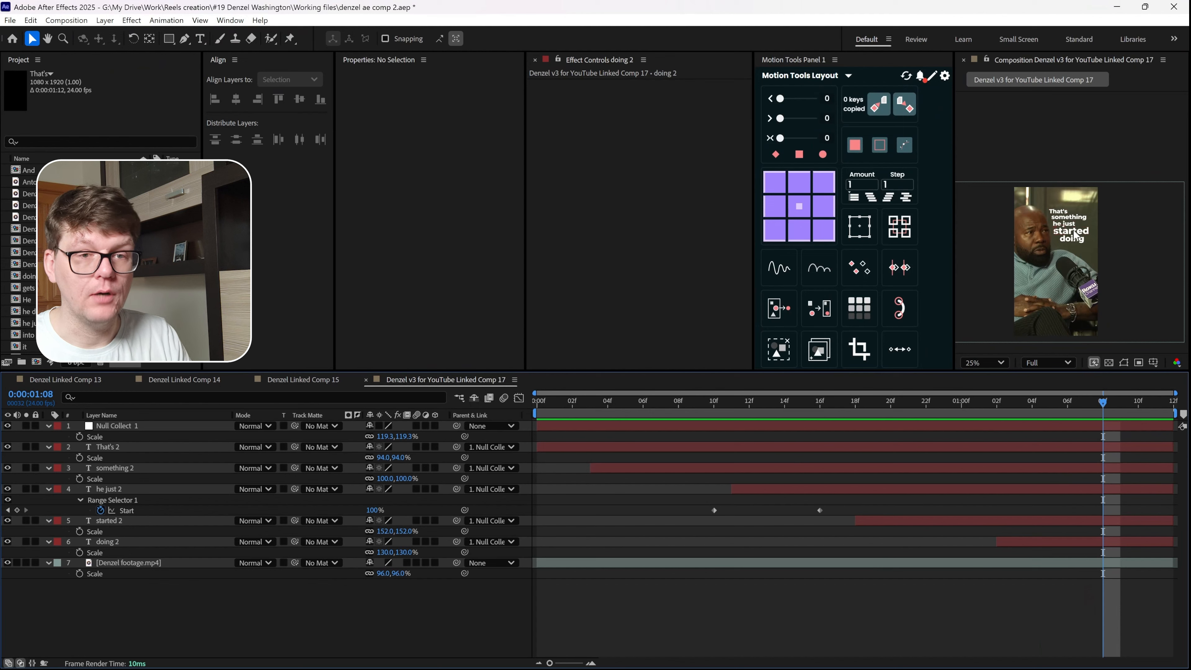
scroll(1078, 225, "up", 2)
scroll(1077, 225, "down", 2)
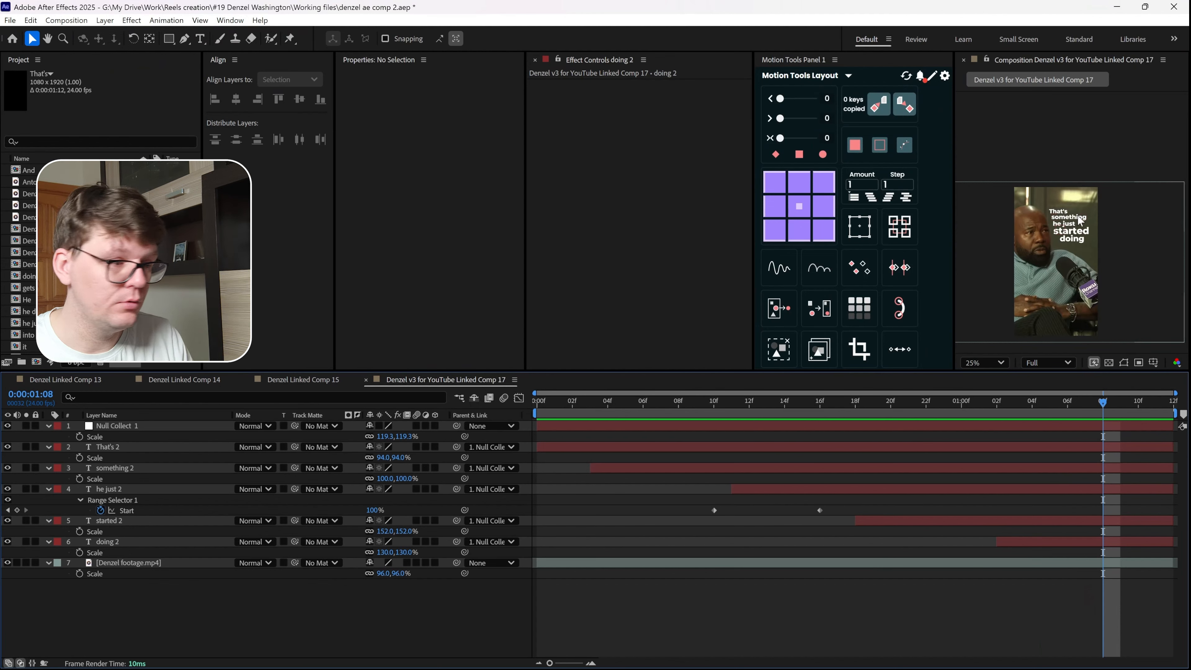
Try the Difference blending mode on all five text layers, from "That's" to "doing", and settle on Overlay
left_click(108, 449)
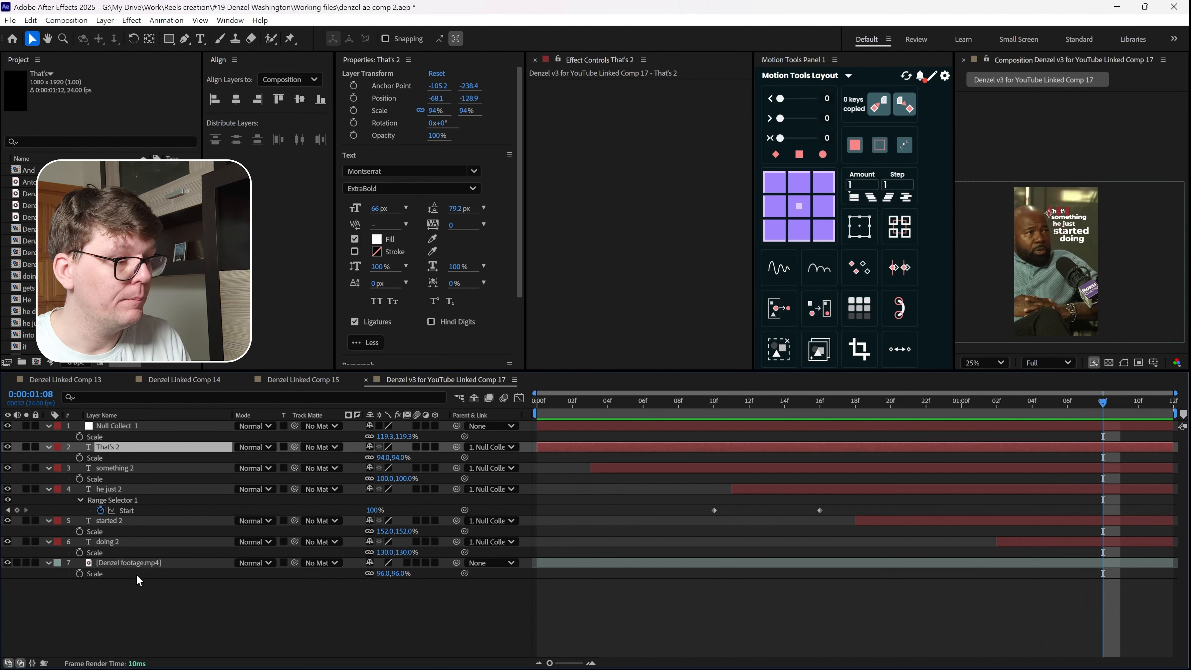
left_click(106, 541, "shift")
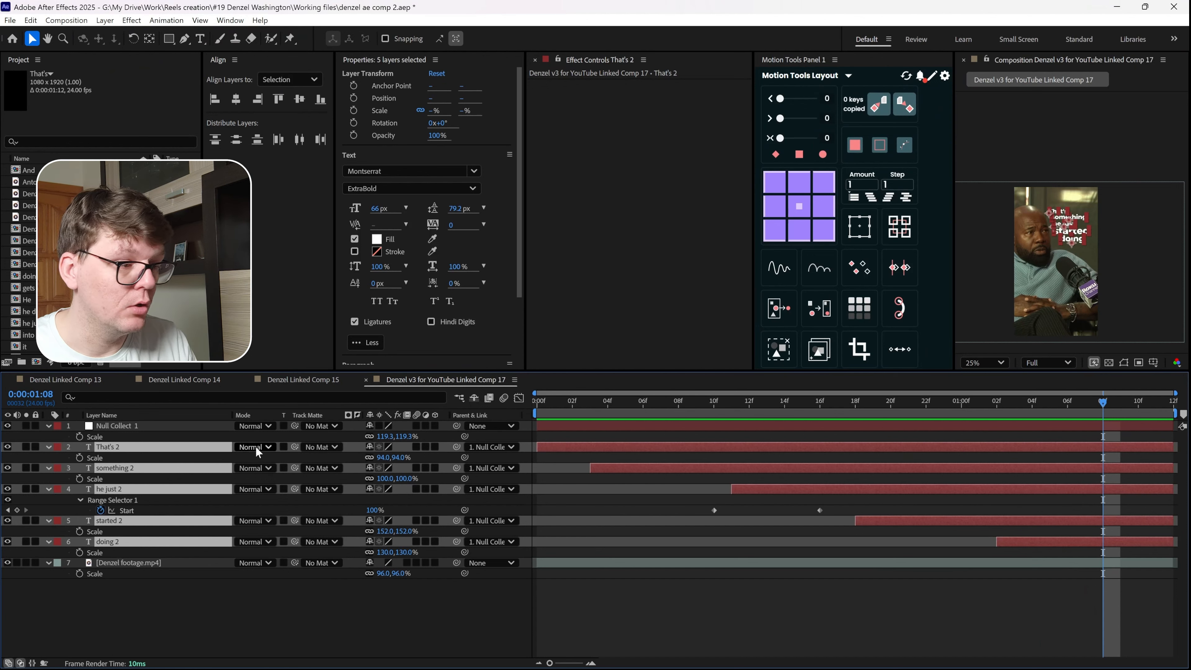
left_click(267, 448)
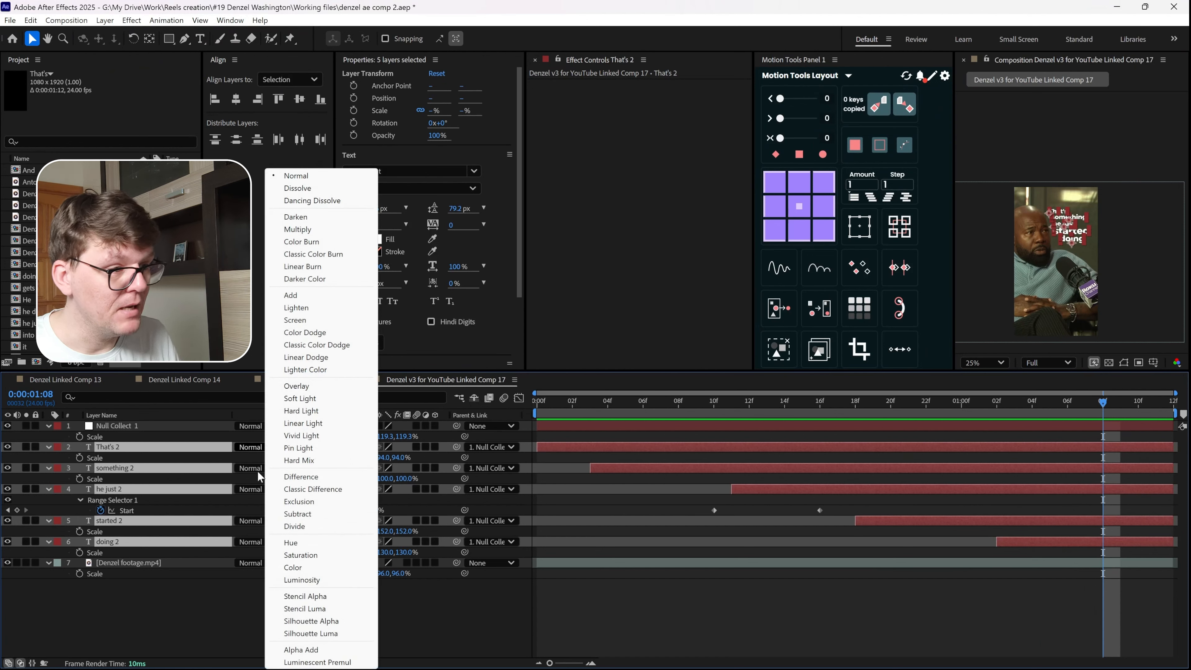
left_click(294, 474)
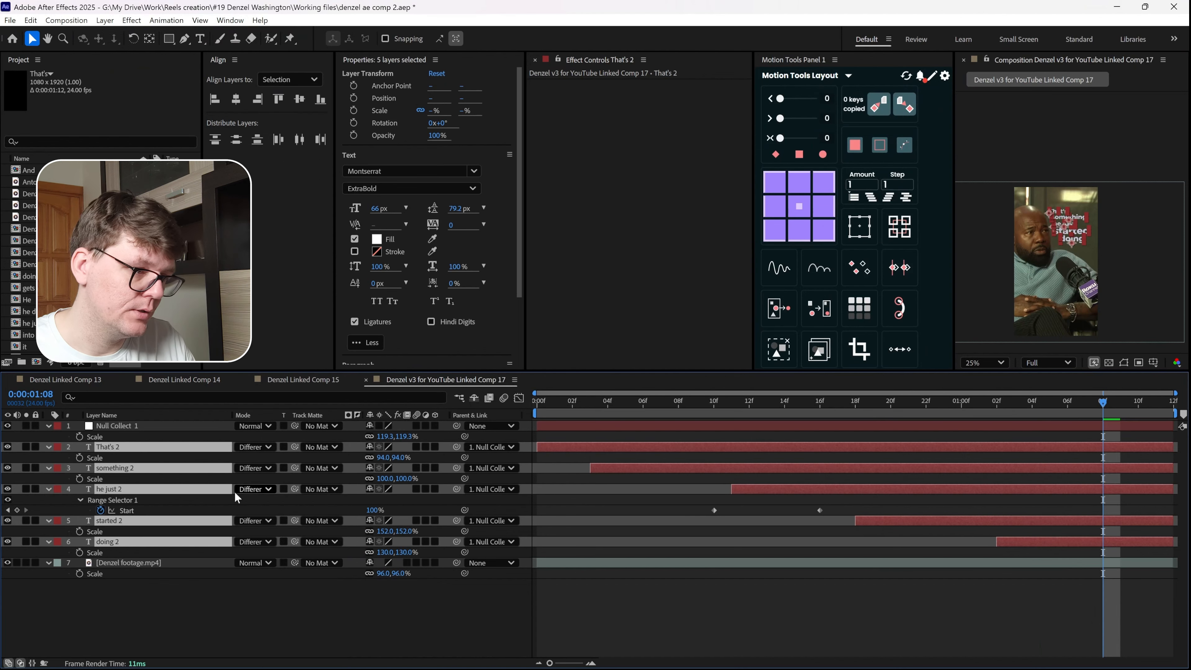
left_click(246, 490)
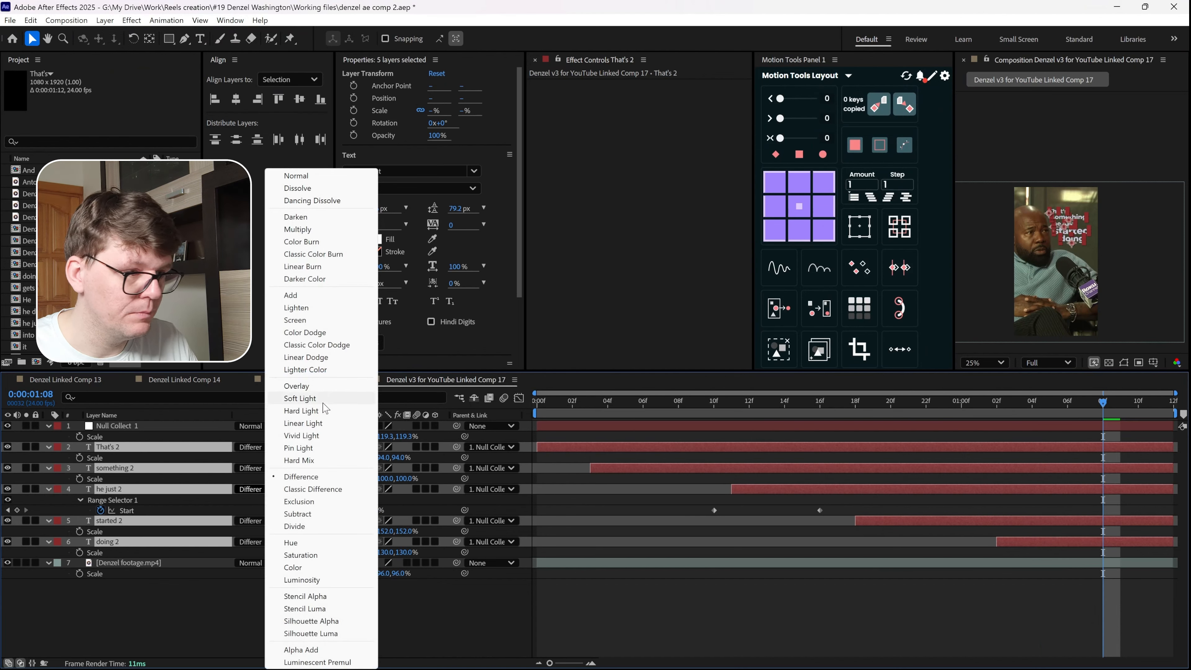
left_click(300, 387)
scroll(1018, 237, "up", 2)
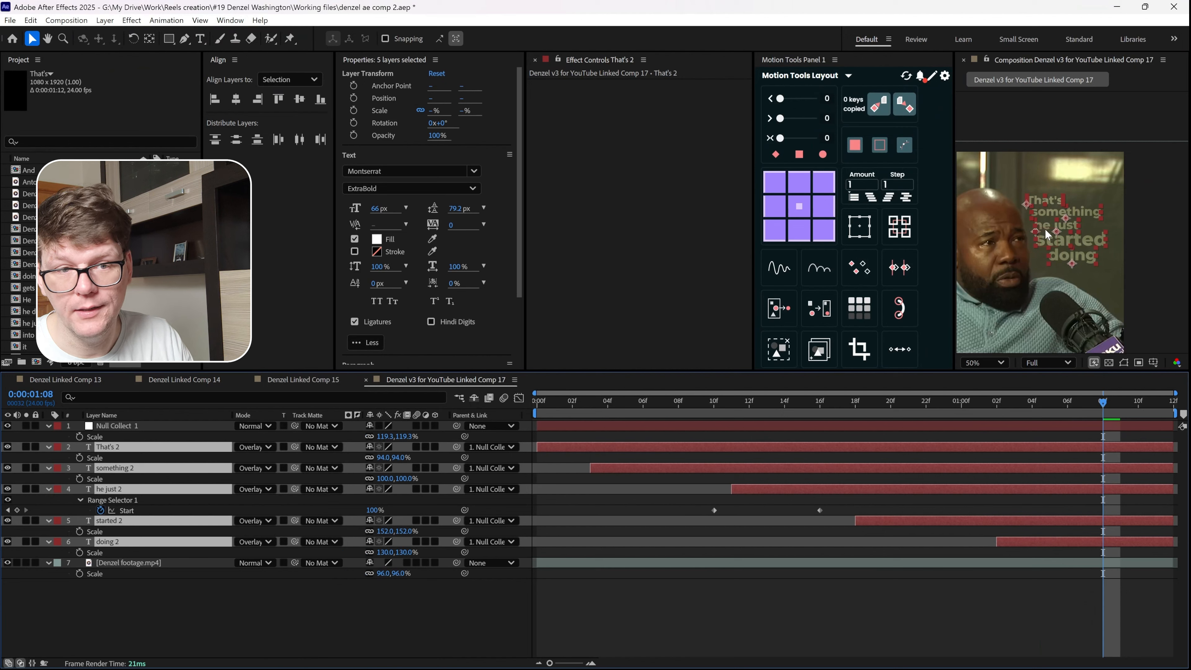
left_click(1007, 624)
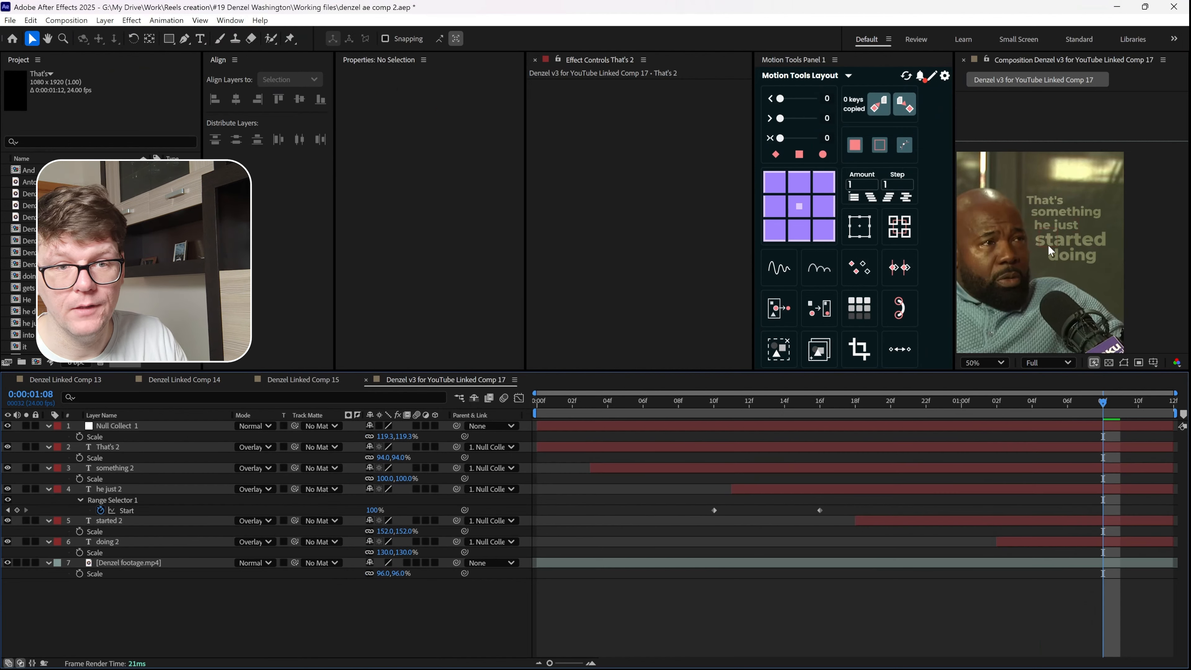
Move the null slightly lower and to the right, and preview the caption animation from the first frame
left_click_drag(1048, 244, 1049, 247)
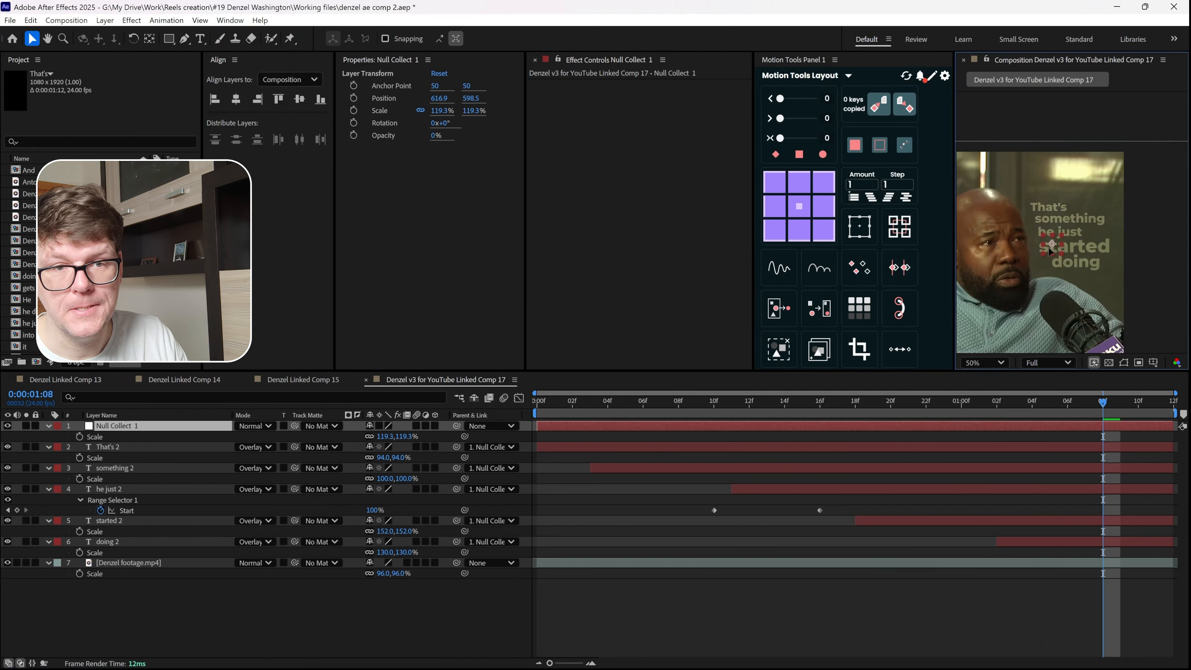
left_click(963, 636)
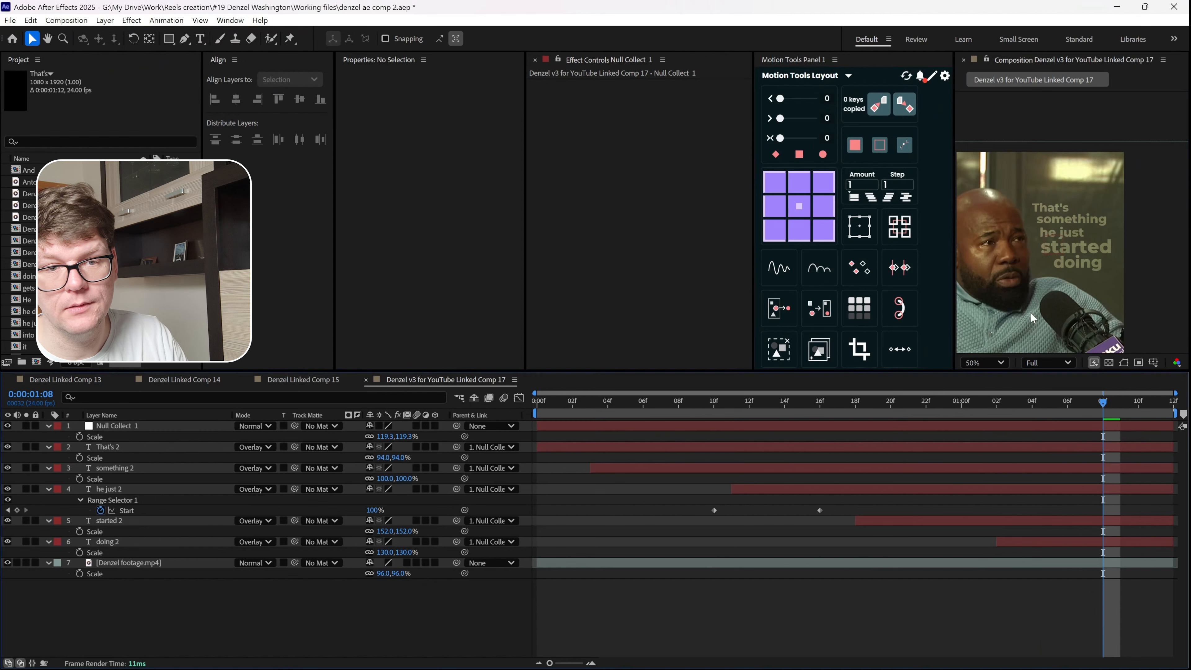
scroll(1030, 312, "down", 2)
key("Home")
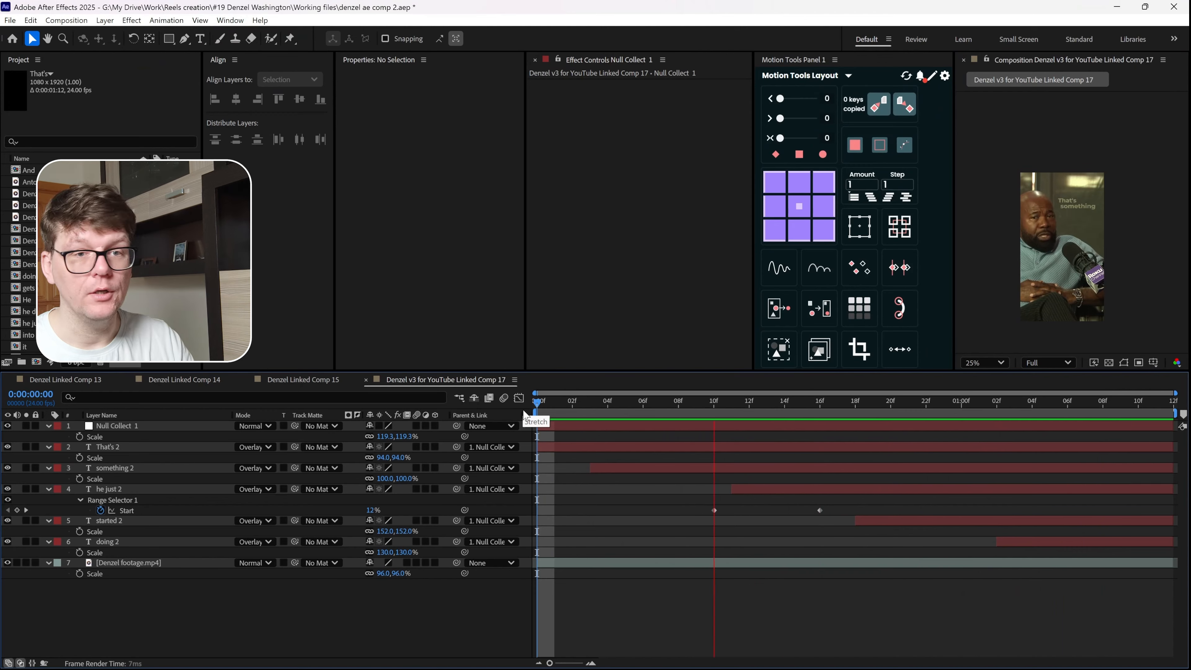
key("space")
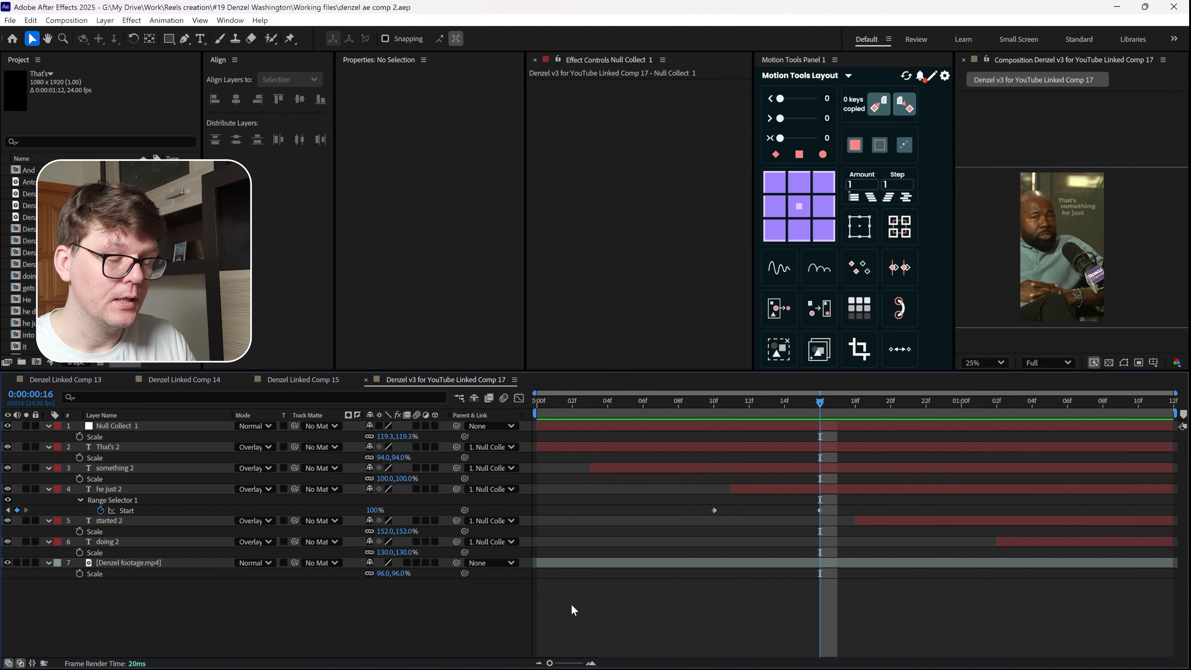
Switch to Premiere Pro and select the Denzel v3 for YouTube Linked Comp 17 clip on track V7
left_click_drag(293, 20, 312, 28)
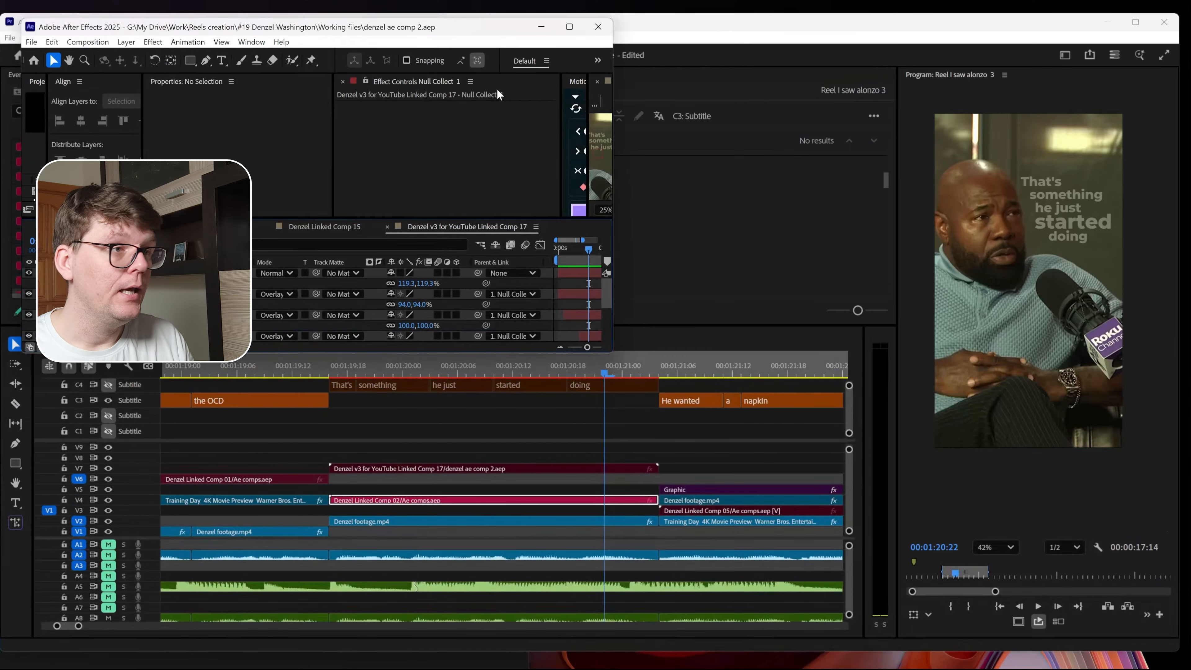
left_click(676, 28)
double_click(677, 27)
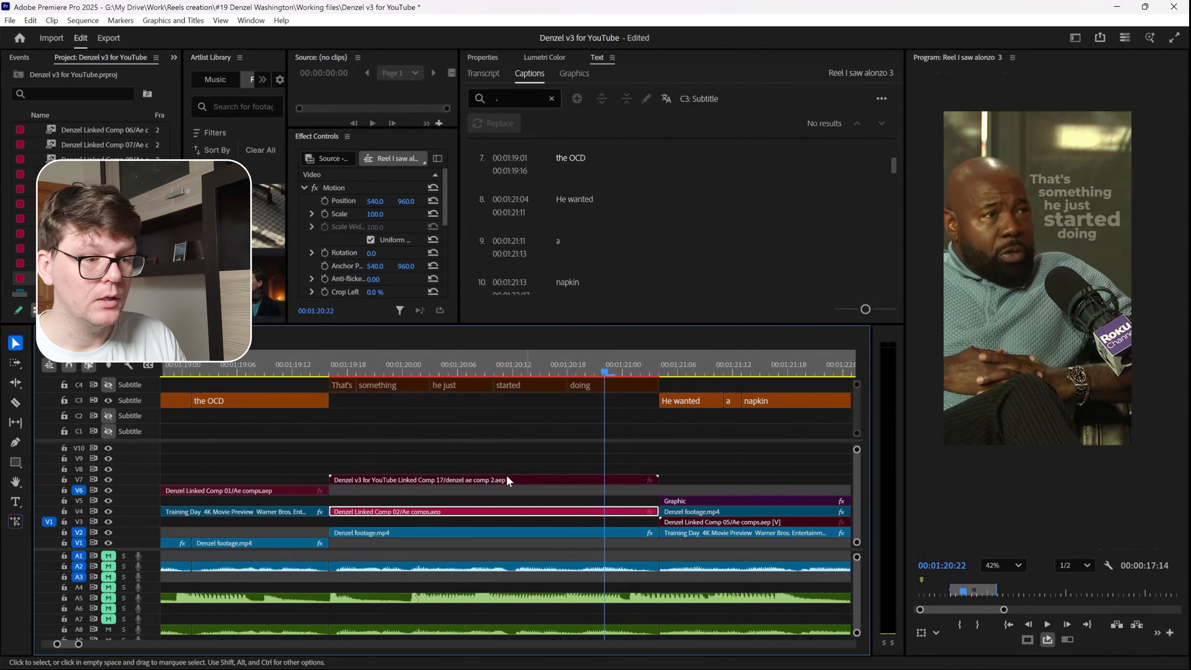
left_click(415, 479)
scroll(441, 452, "down", 2)
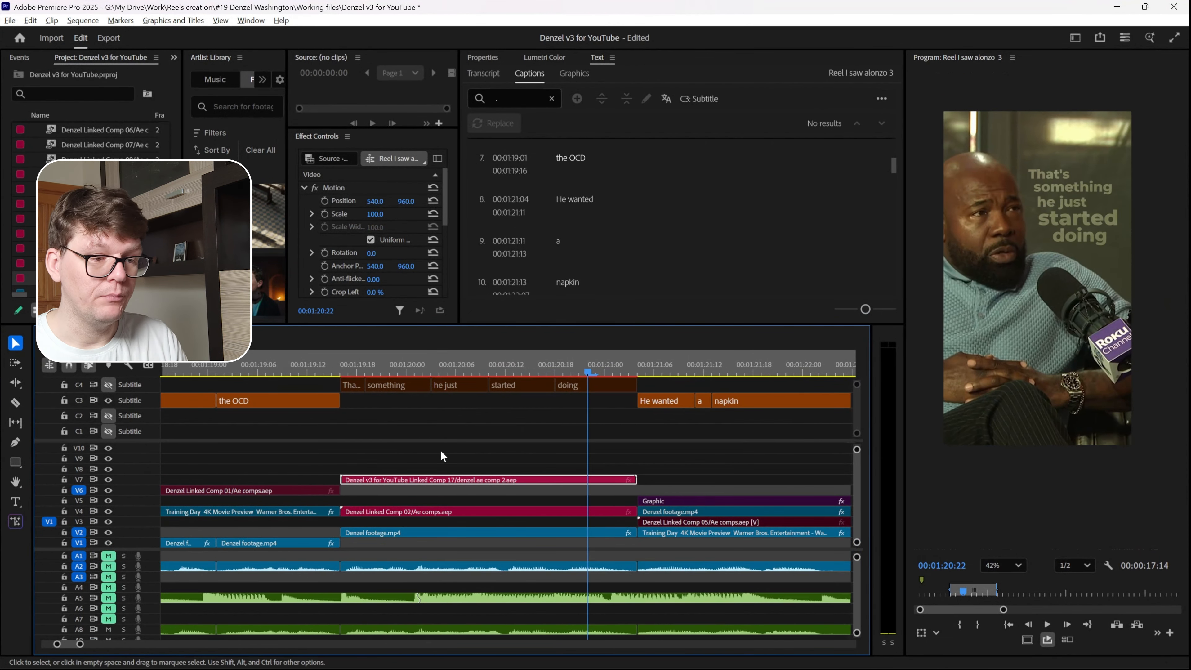
Review the C4 captions and the Denzel footage.mp4 and Denzel Linked Comp 02 clips beneath the linked comp
scroll(441, 452, "down", 1)
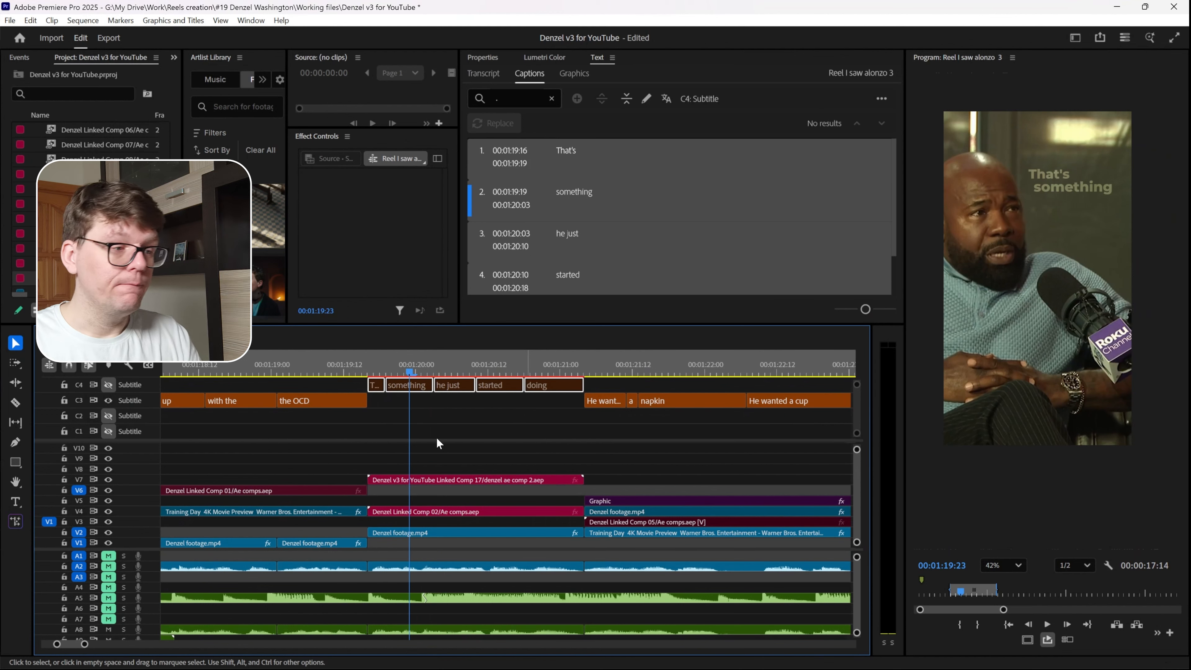
left_click(372, 401)
left_click_drag(380, 398, 378, 391)
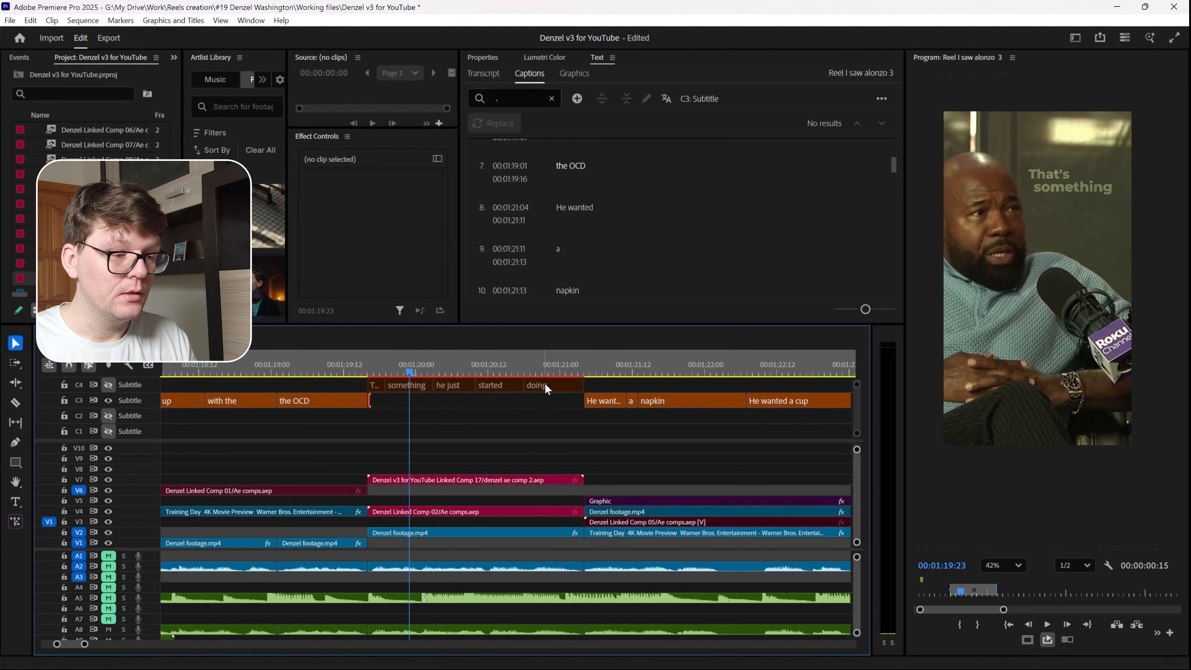
left_click(396, 533)
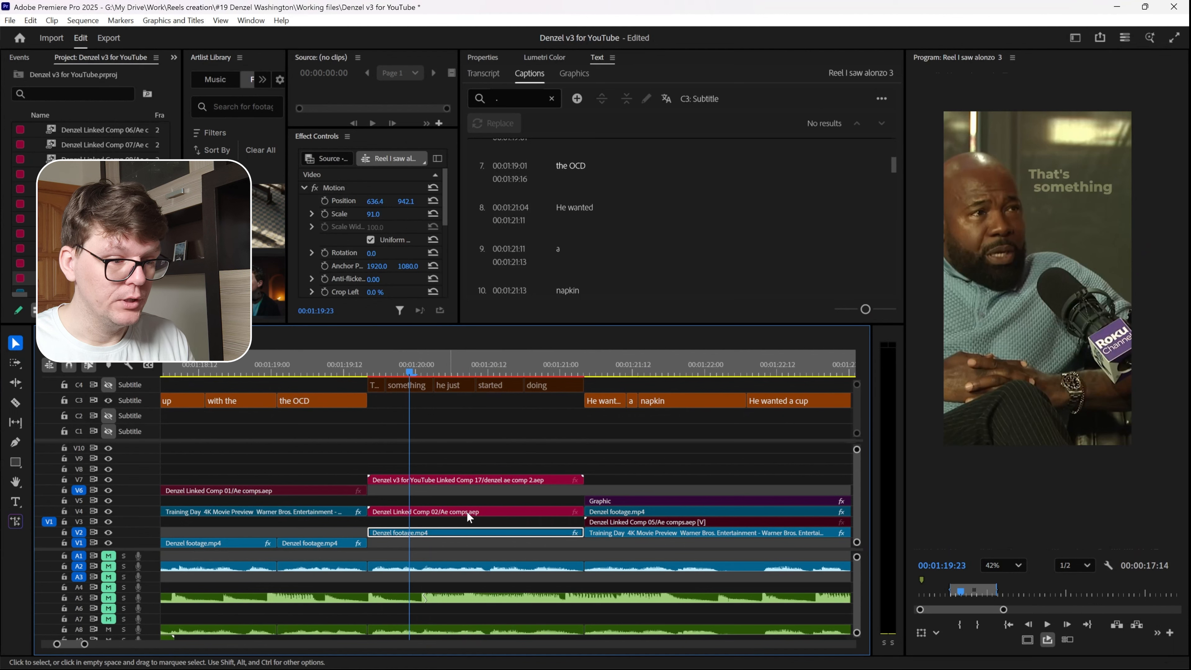
left_click(453, 512)
scroll(466, 520, "down", 3)
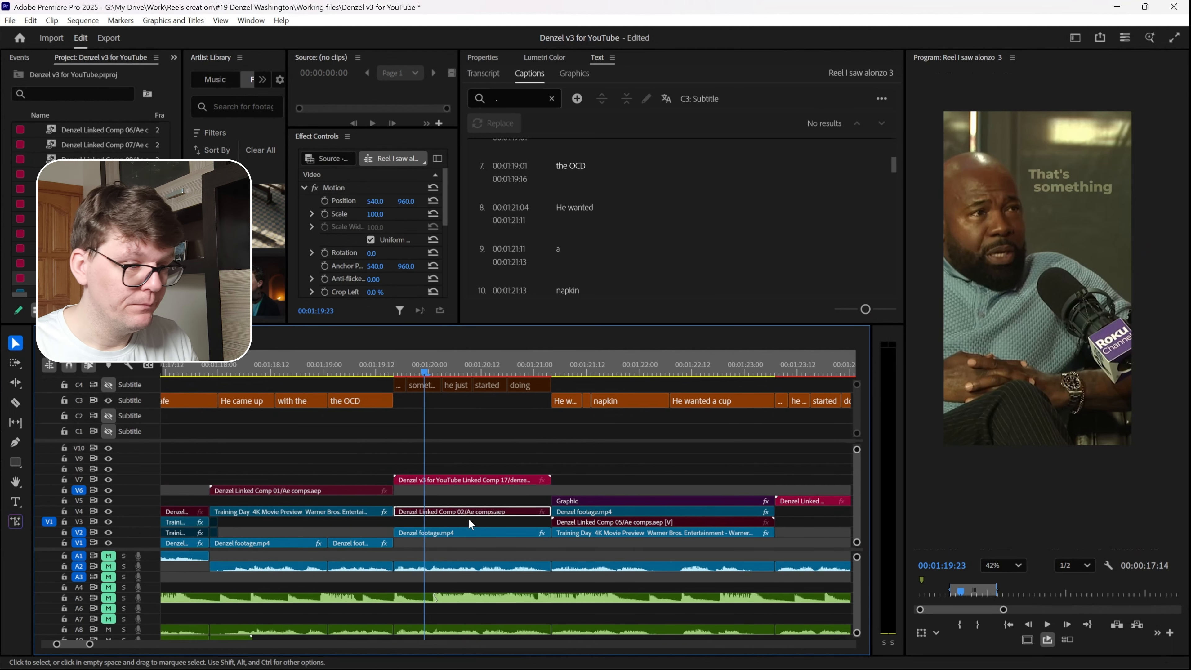
Play the sequence from the first scene and review the footage beneath the captions from "He came up" to "the OCD"
scroll(471, 517, "up", 3)
scroll(506, 512, "down", 2)
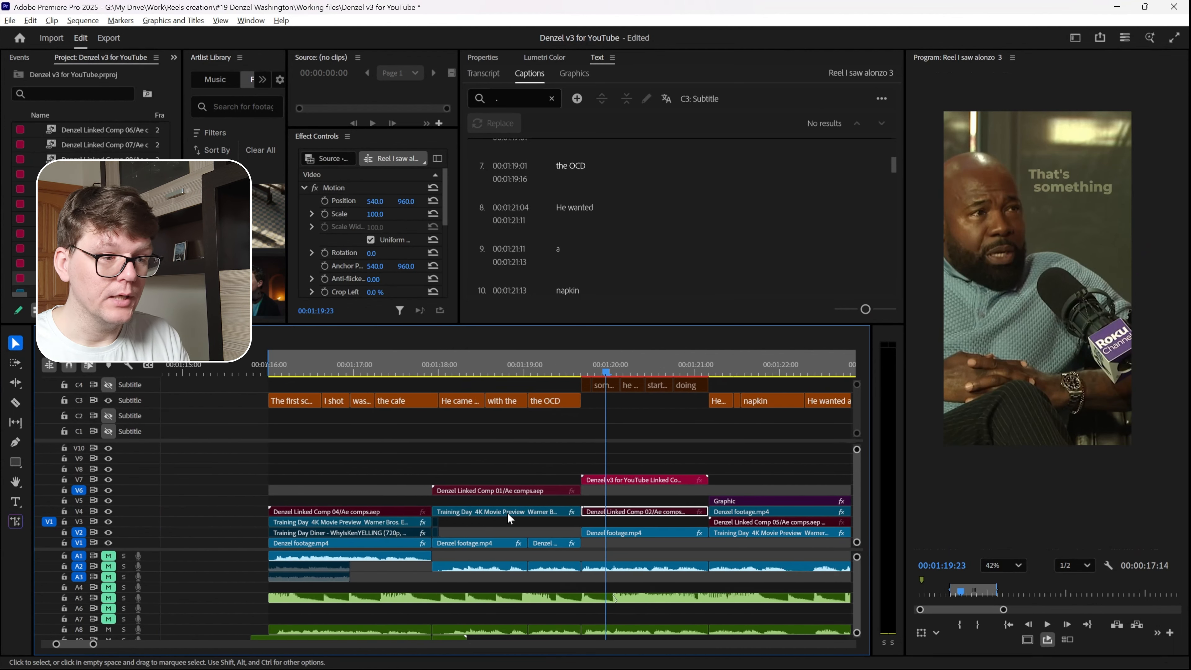
left_click(312, 369)
key("space")
scroll(341, 365, "up", 1)
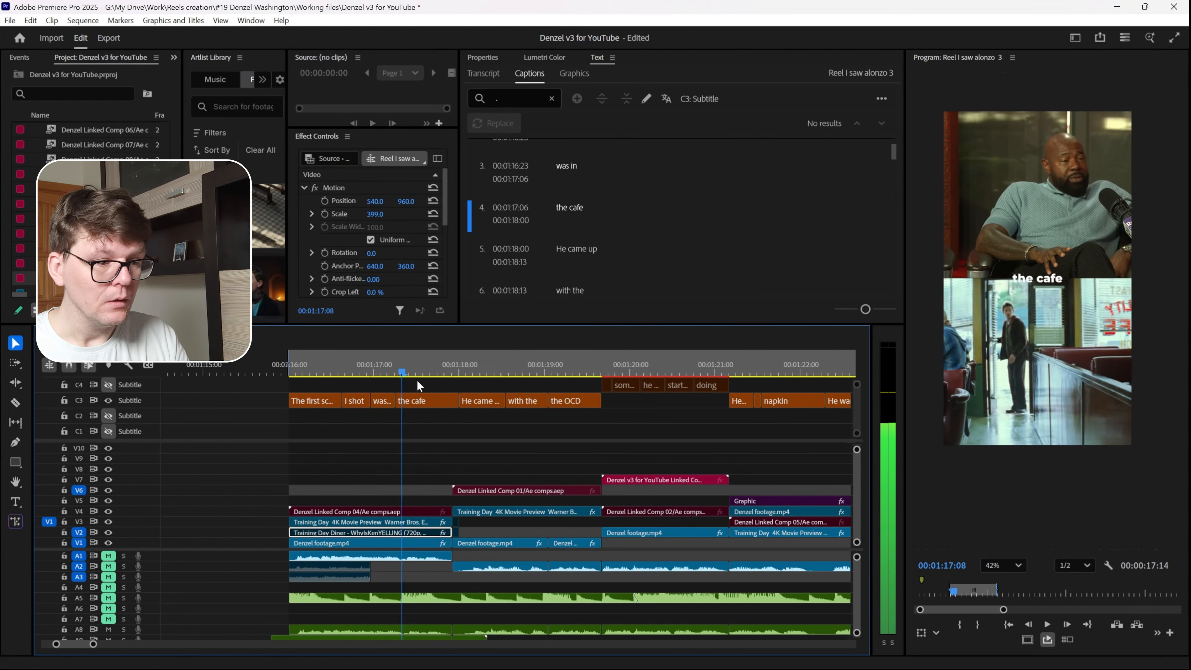
key("space")
left_click(575, 374)
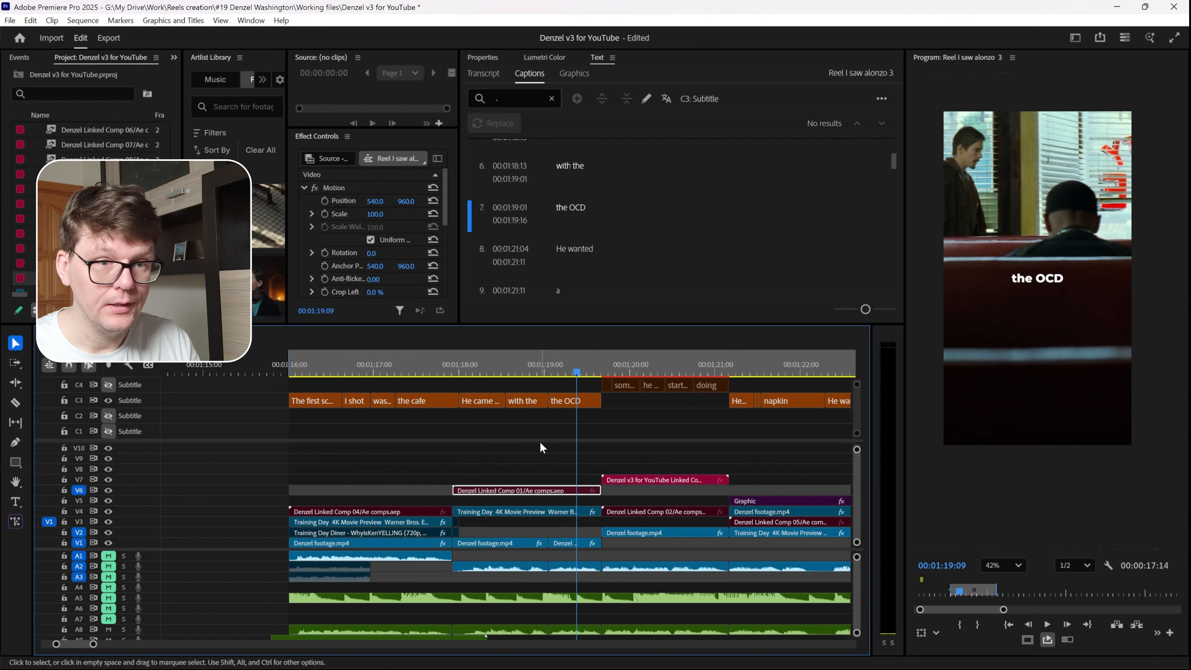
left_click(530, 373)
left_click(485, 374)
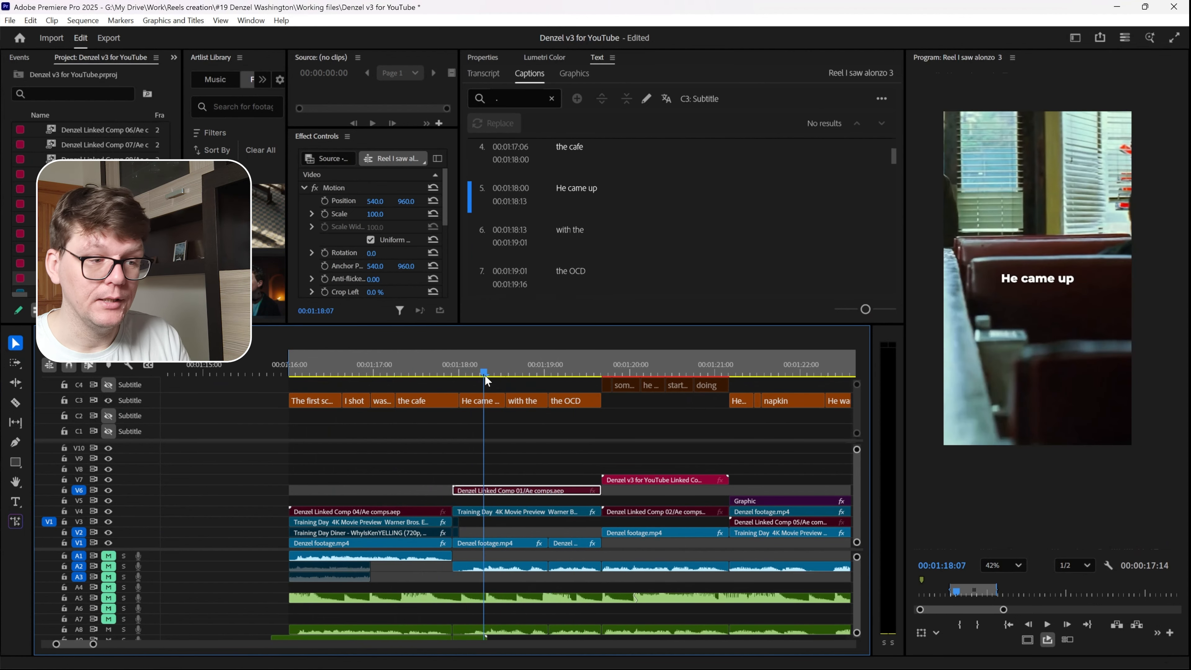
Copy the captions "He came up", "with the" and "the OCD" to track C4, and upgrade the C3 originals to graphics
left_click_drag(487, 430, 486, 385)
left_click_drag(599, 427, 488, 405)
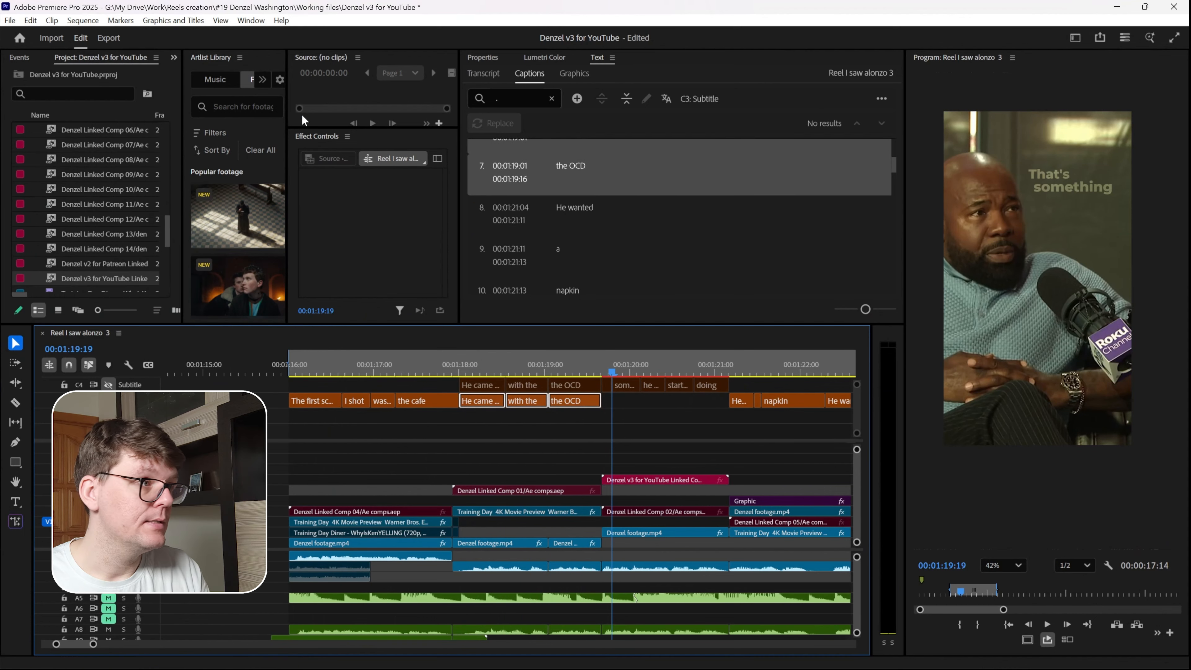
left_click(169, 21)
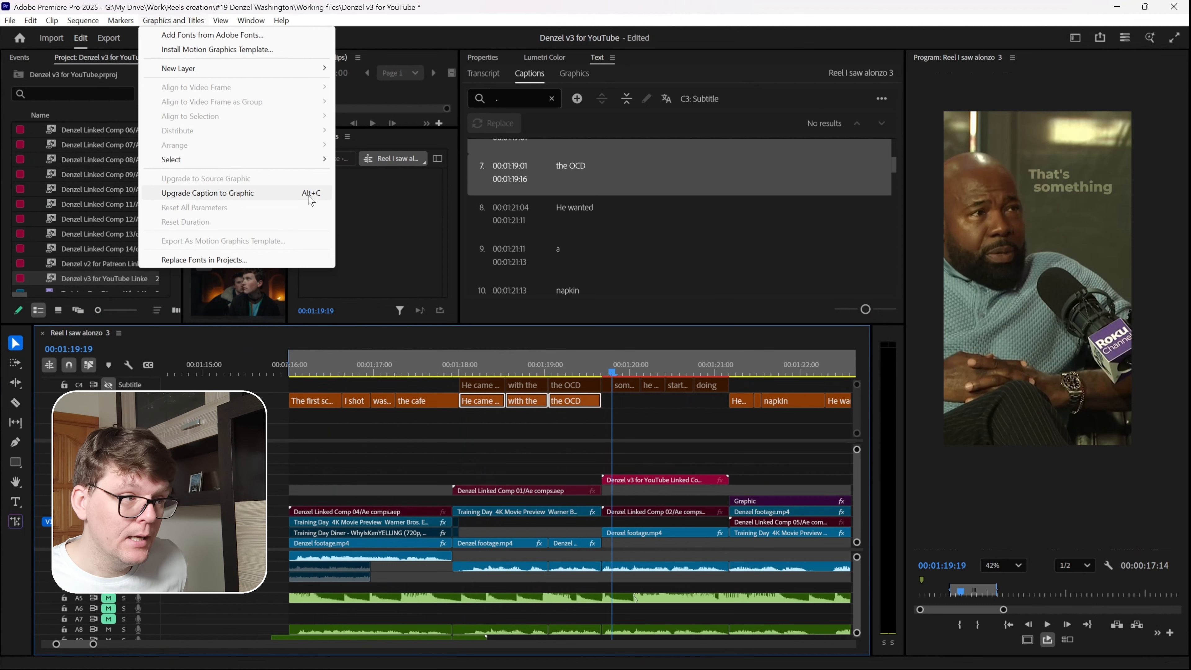
left_click(526, 465)
left_click_drag(594, 421, 485, 406)
key("alt+c")
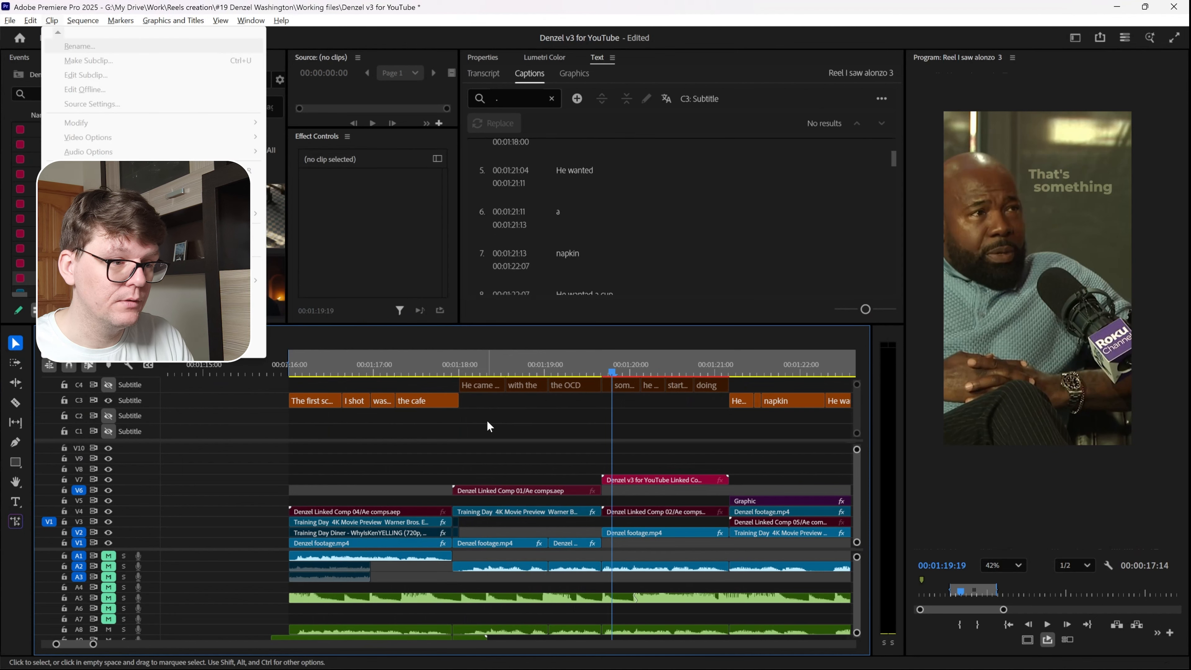
left_click(544, 406)
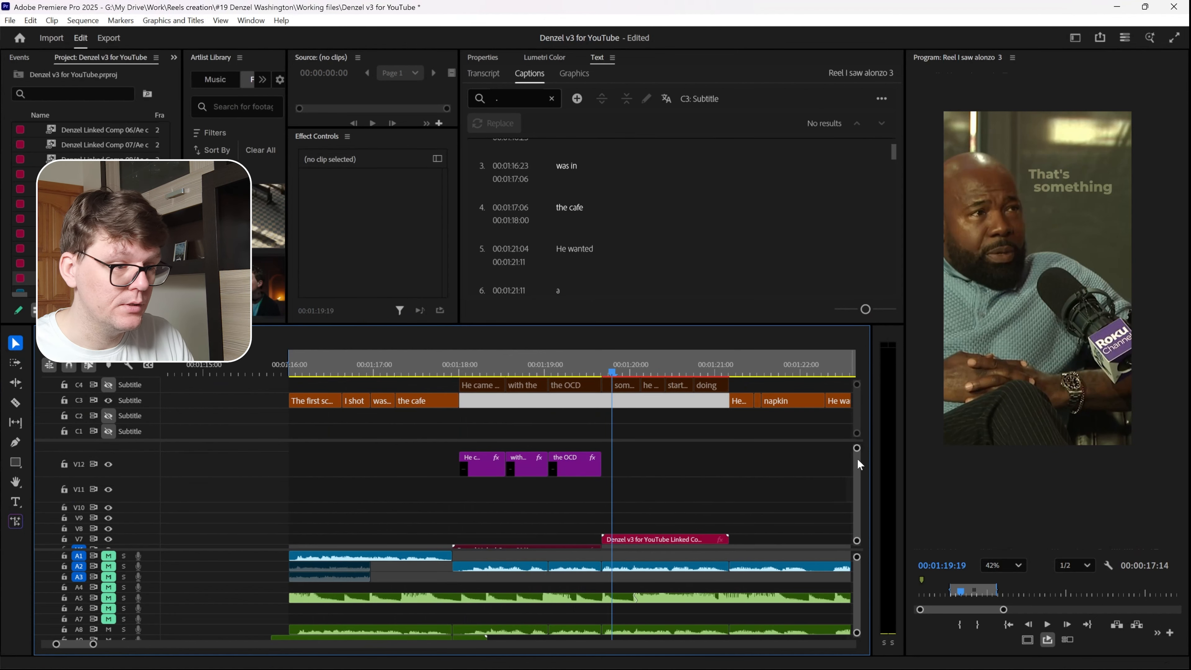
Move the three caption graphics down to track V8 and copy the Training Day clip from V4 to V7 beneath them
left_click_drag(579, 469, 582, 528)
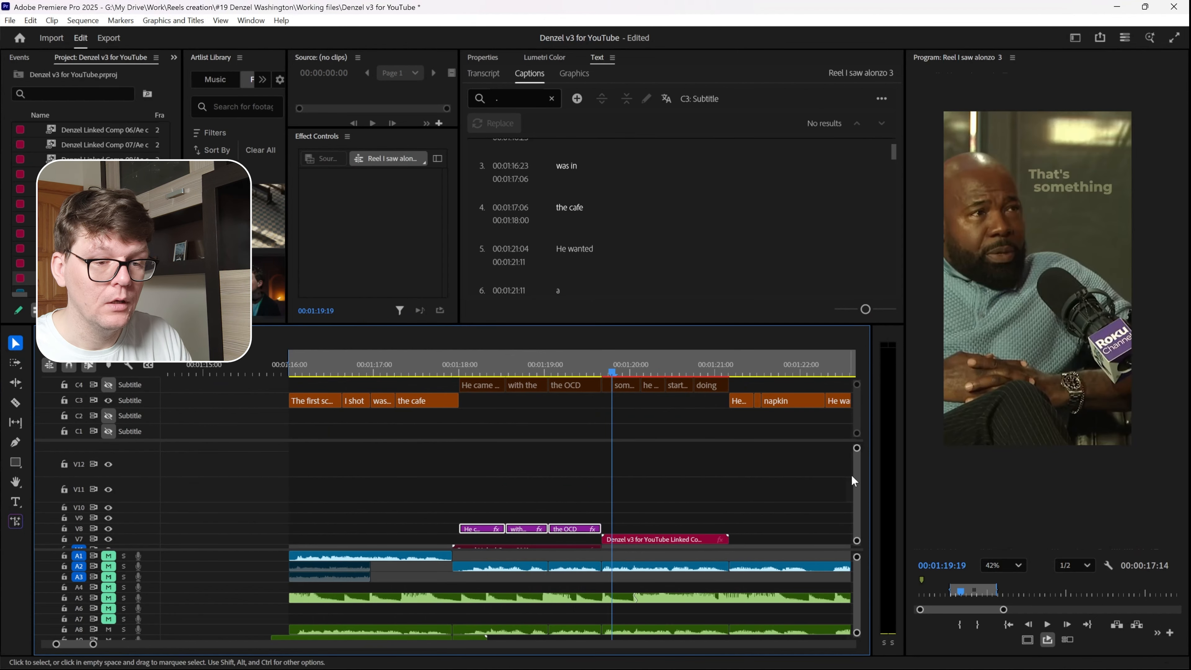
left_click_drag(857, 481, 857, 495)
left_click(487, 513)
scroll(486, 519, "up", 3)
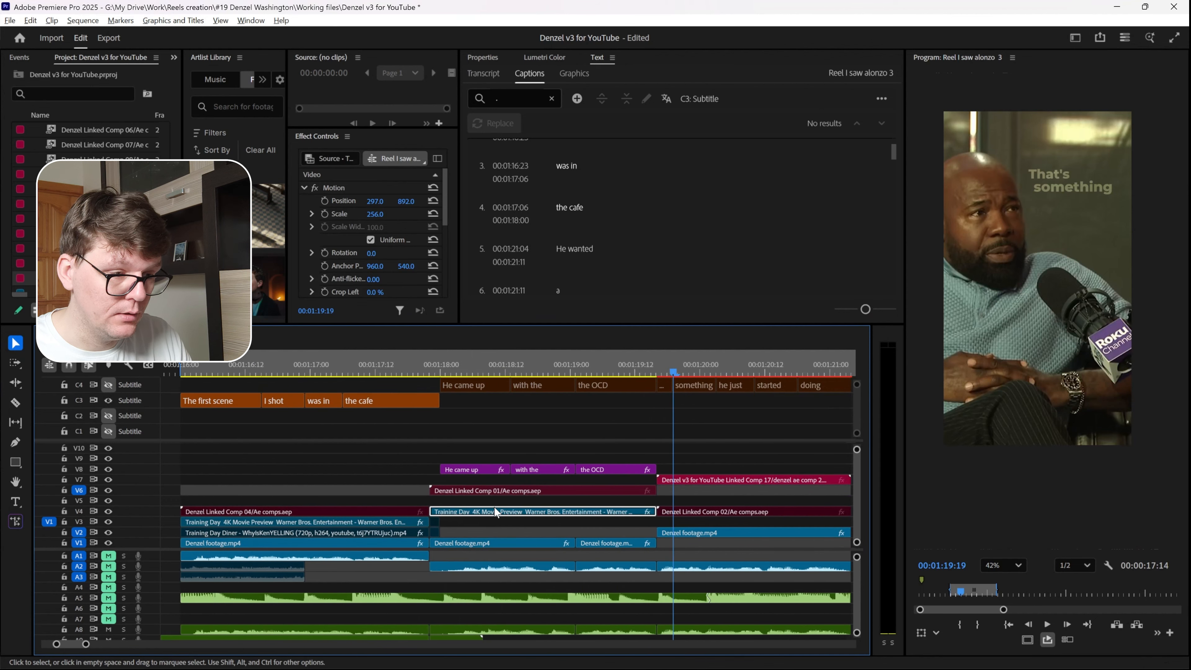
left_click_drag(499, 514, 497, 481)
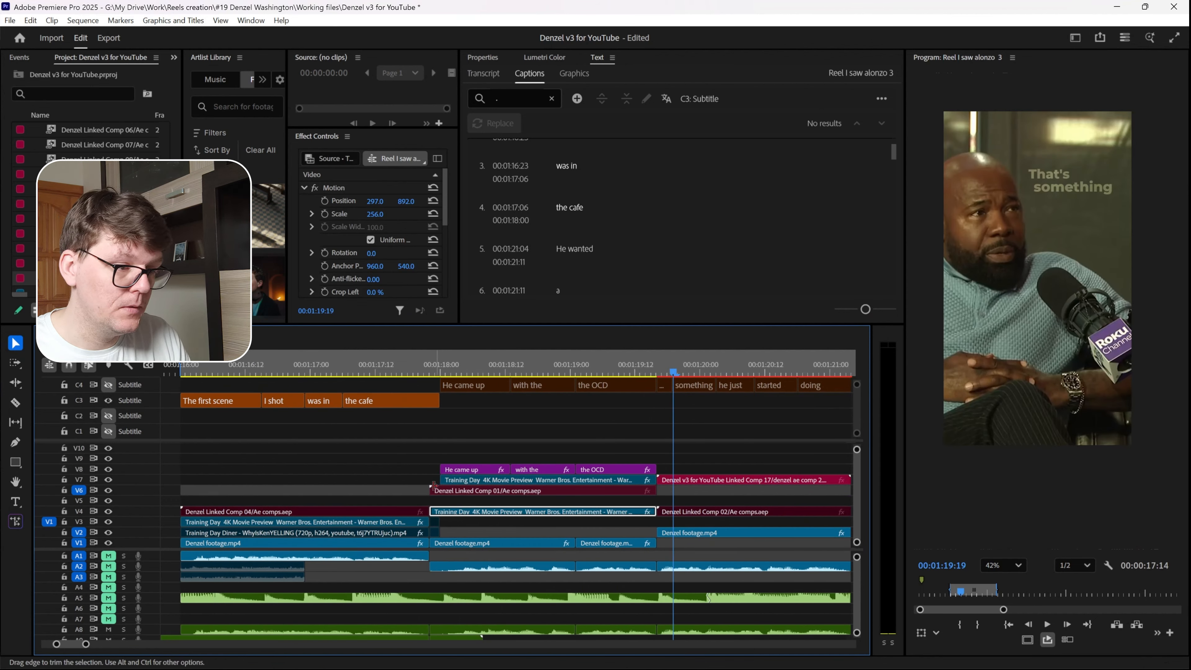
scroll(457, 502, "down", 1)
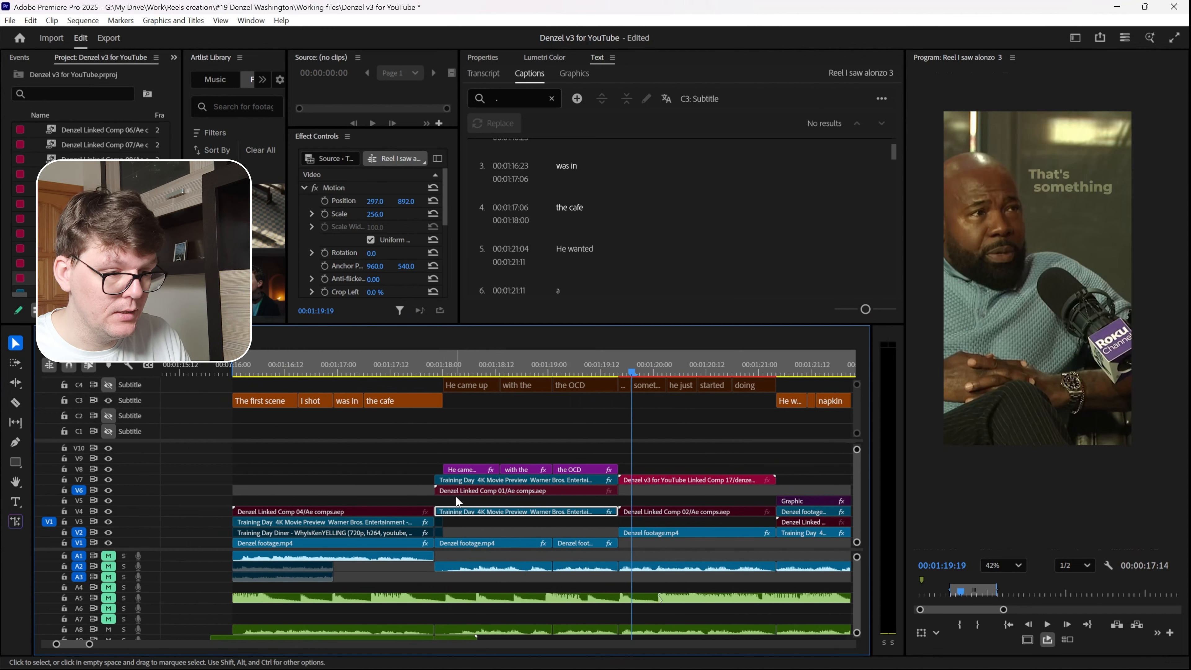
Replace the three caption graphics and the V7 Training Day clip with an After Effects composition, and preview the composition there
left_click_drag(428, 450, 584, 484)
right_click(583, 483)
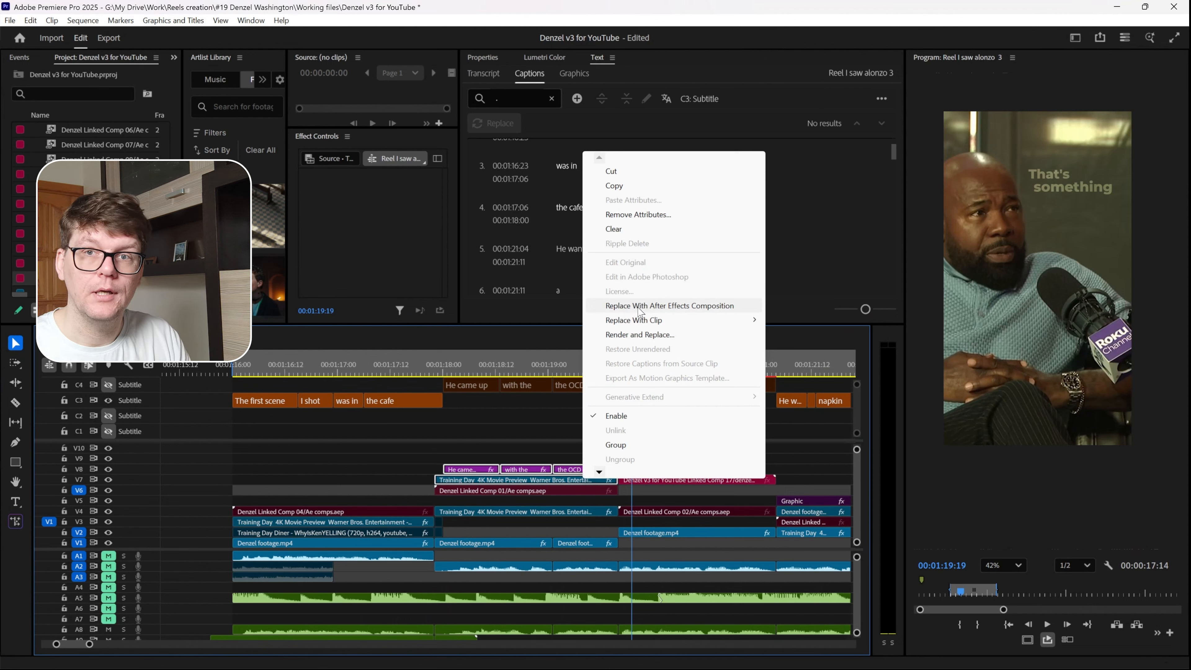
left_click(423, 459)
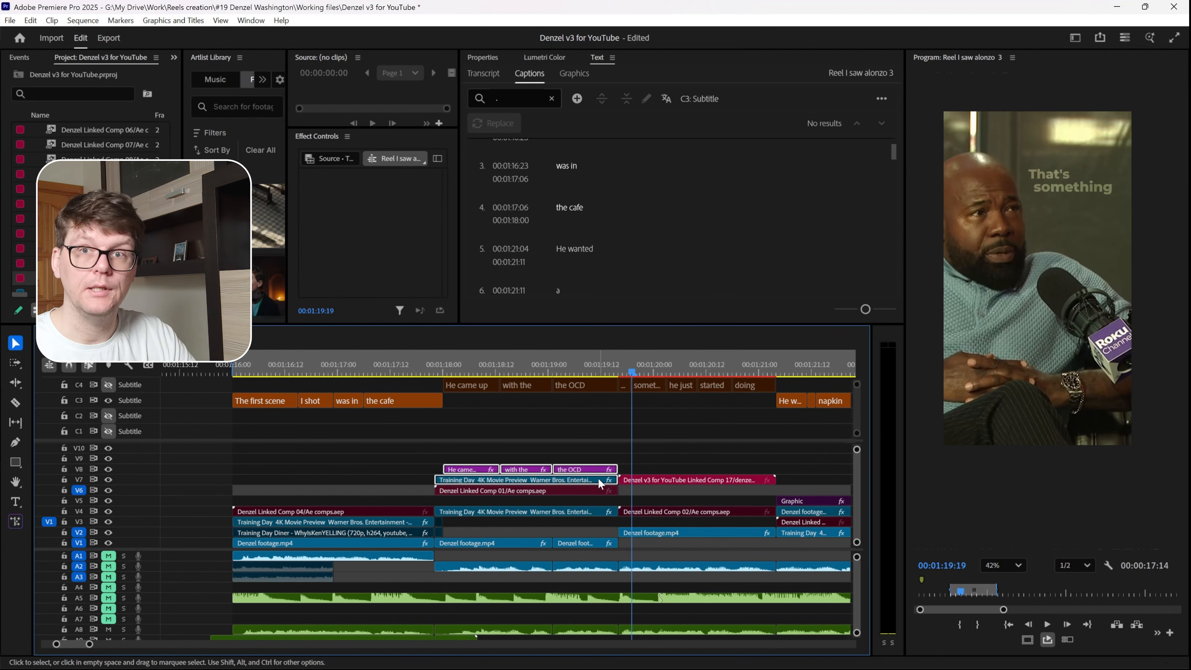
key("alt+c")
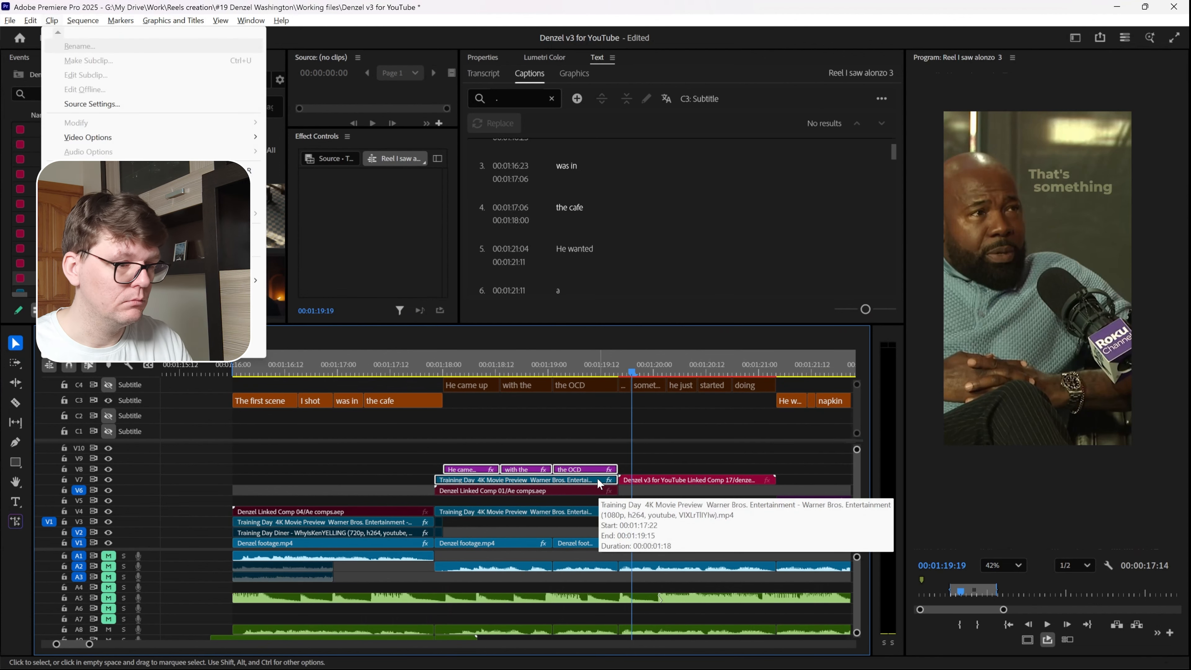
left_click_drag(425, 453, 584, 480)
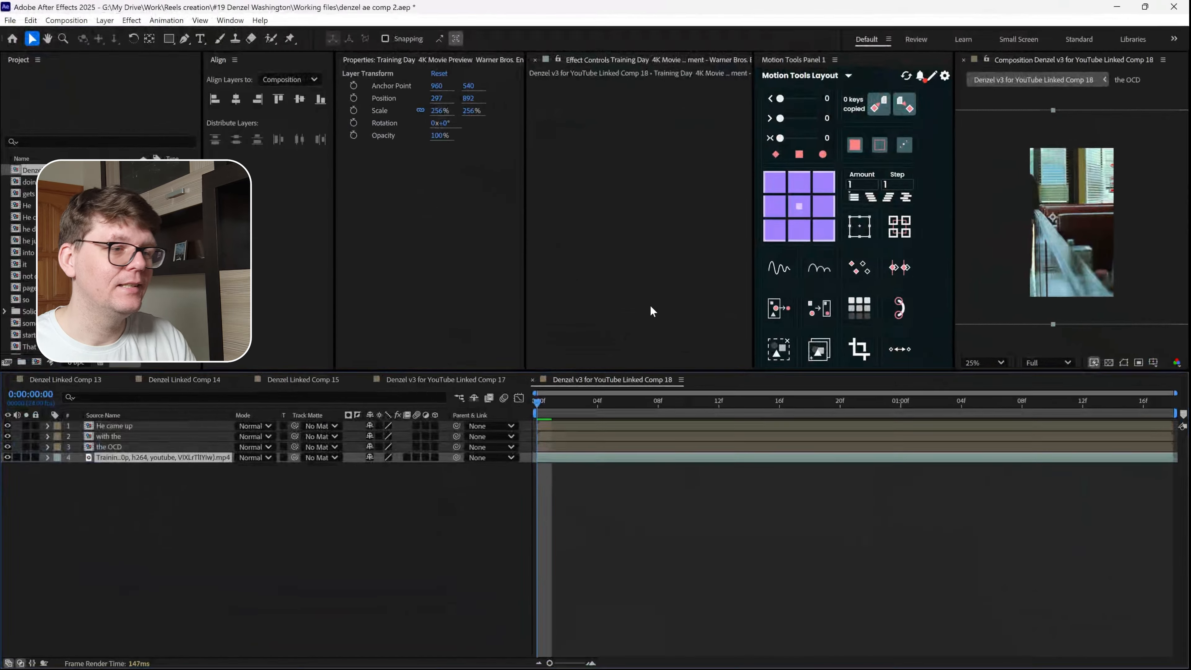
key("space")
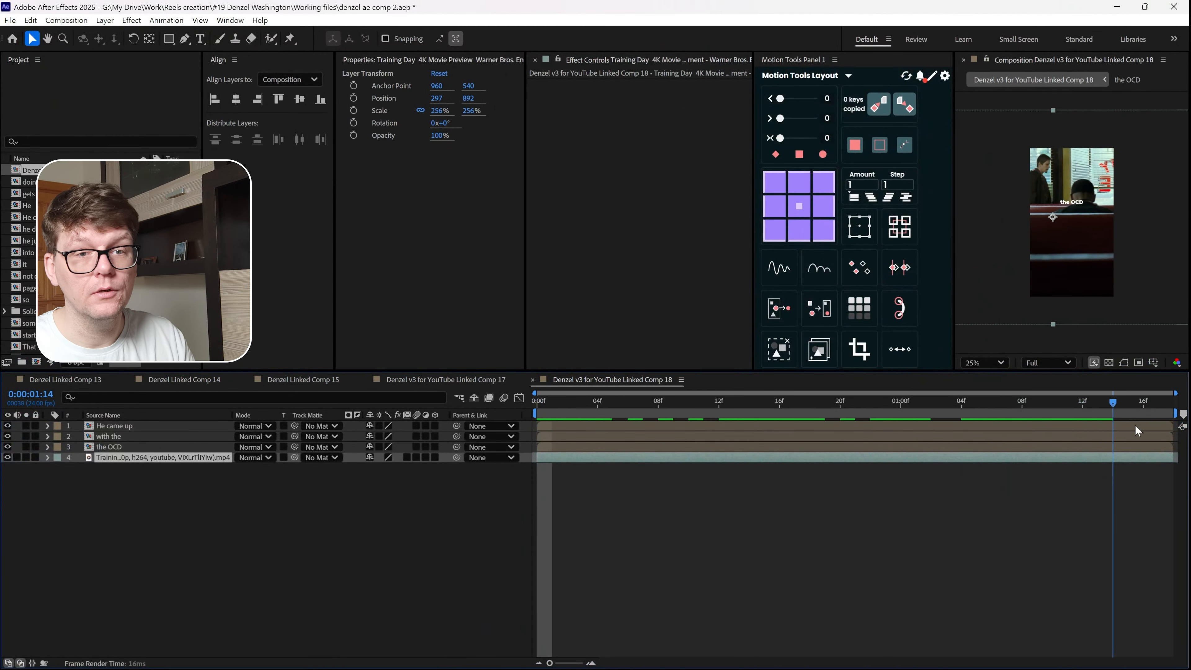
Convert the "He came up", "with the" and "the OCD" comps into text layers with Motion Tools and delete the generated nulls
left_click(117, 427)
left_click(132, 447, "shift")
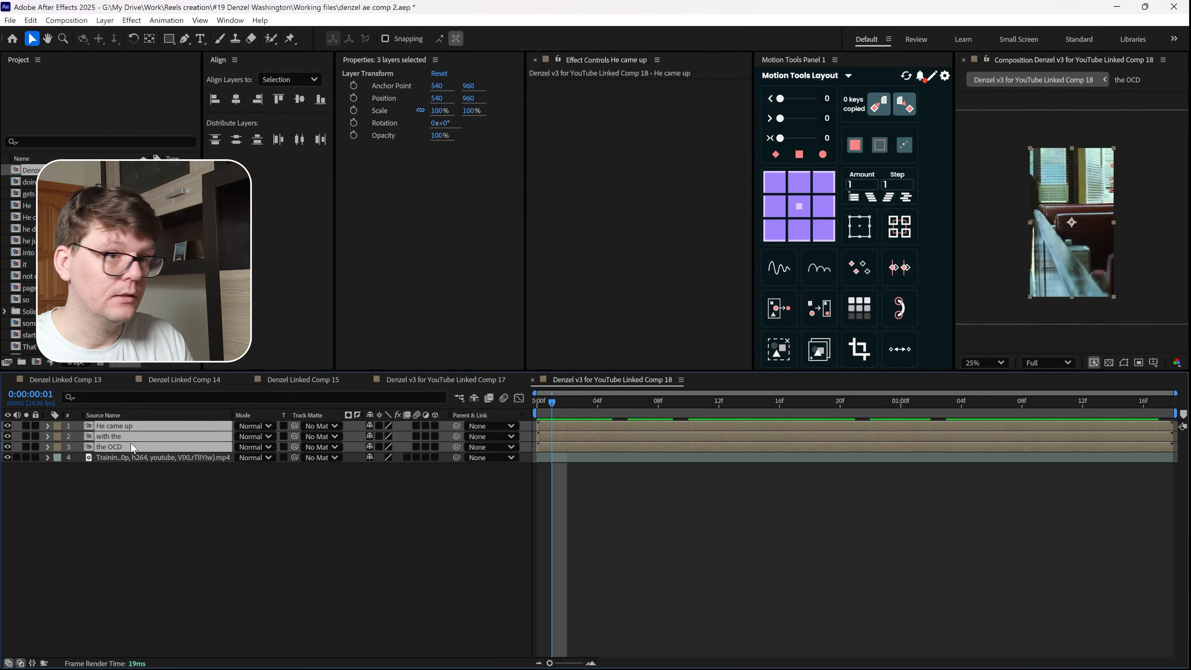
left_click(795, 312)
key("ctrl+f")
type("nu")
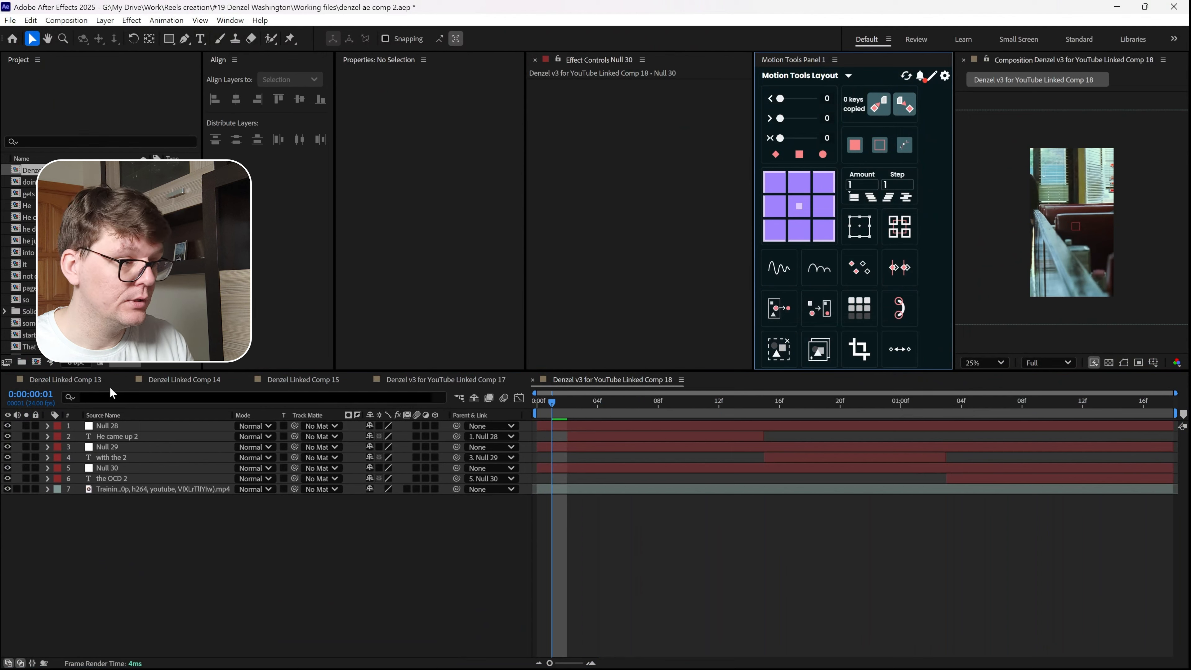
key("Delete")
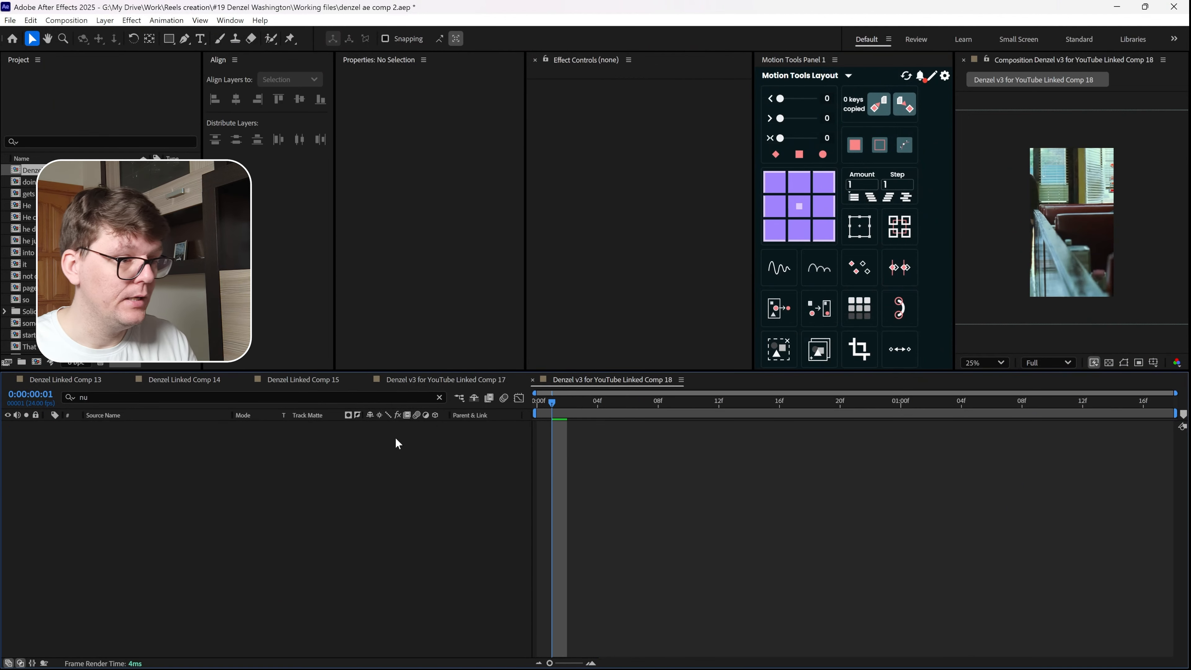
left_click(439, 397)
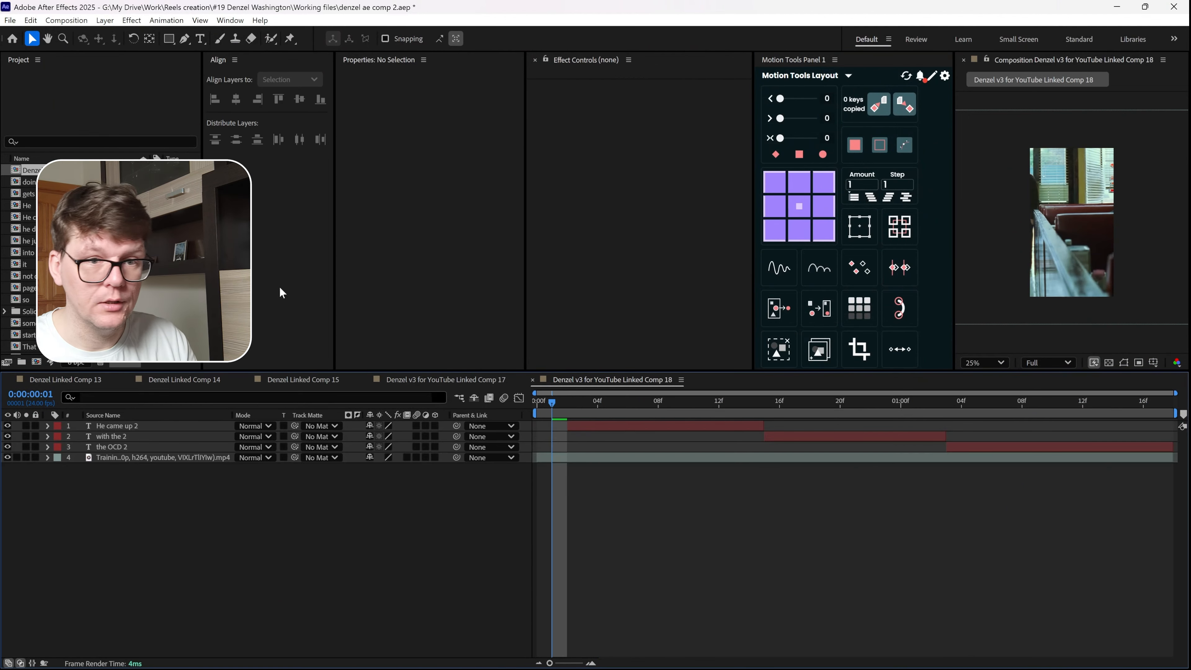
Preview the composition and examine how the "He came up" text sits against the camera movement in the footage
left_click_drag(558, 406, 1113, 425)
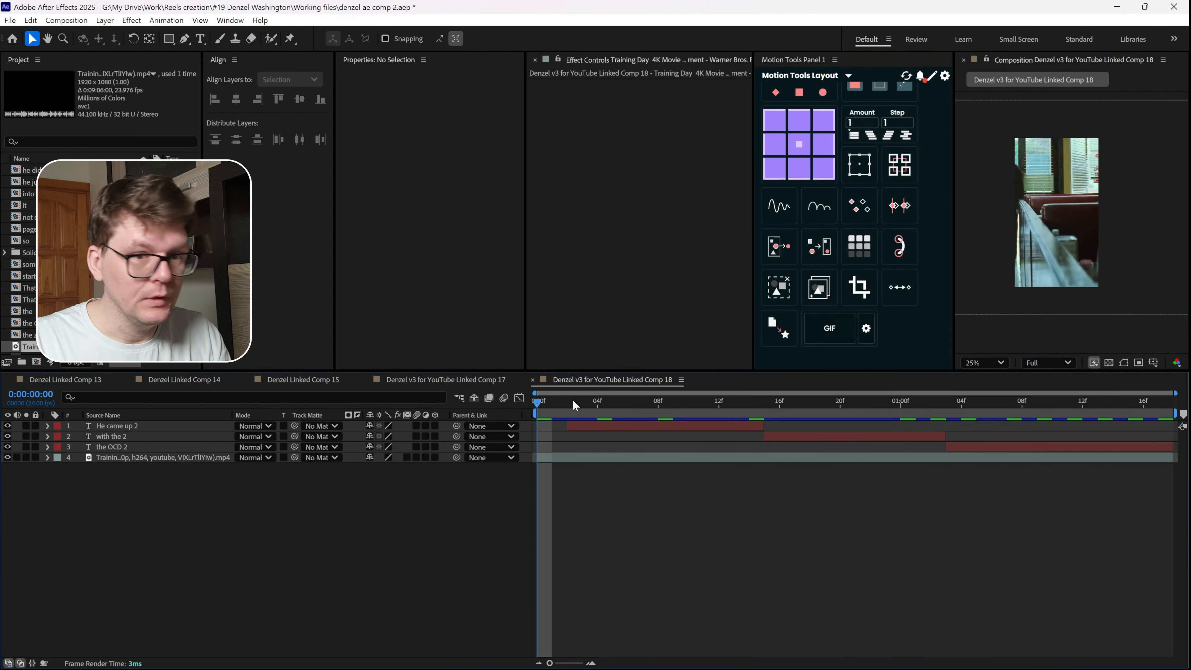
left_click_drag(573, 404, 507, 433)
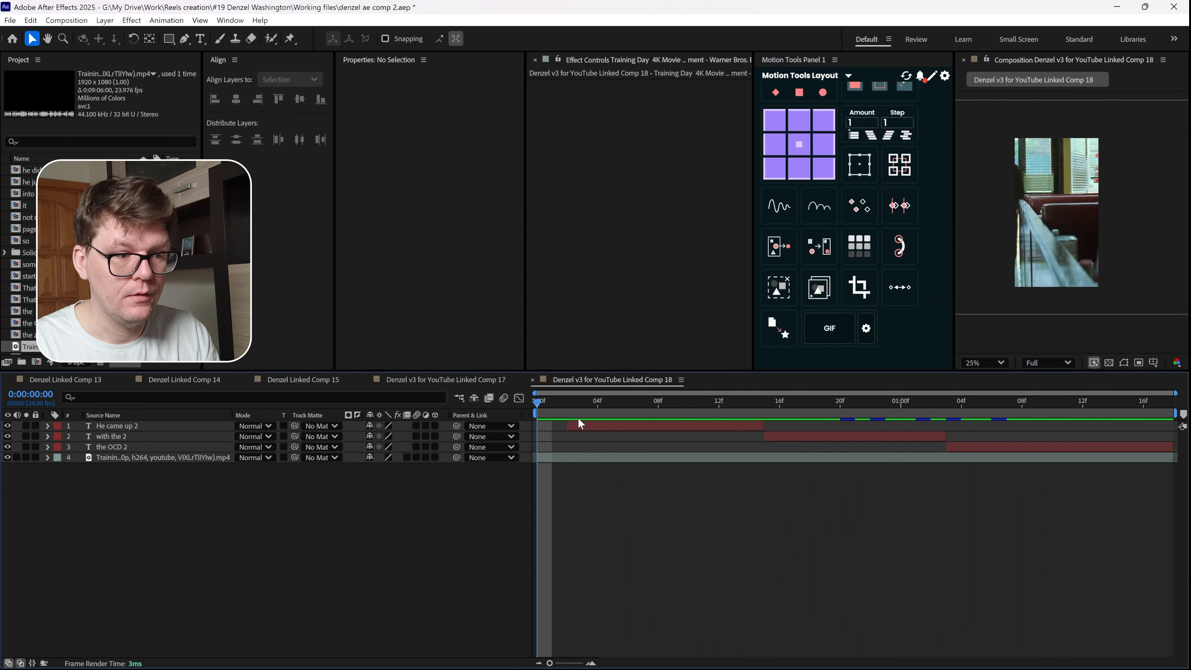
key("space")
left_click(565, 402)
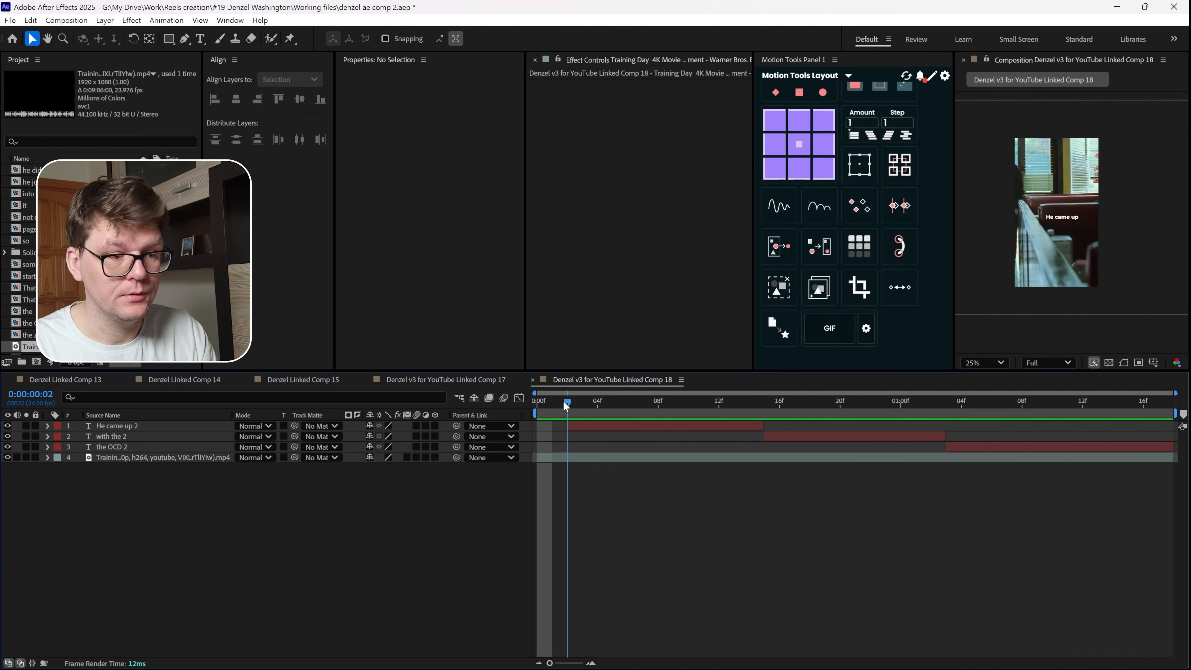
left_click_drag(565, 406, 612, 404)
left_click(626, 431)
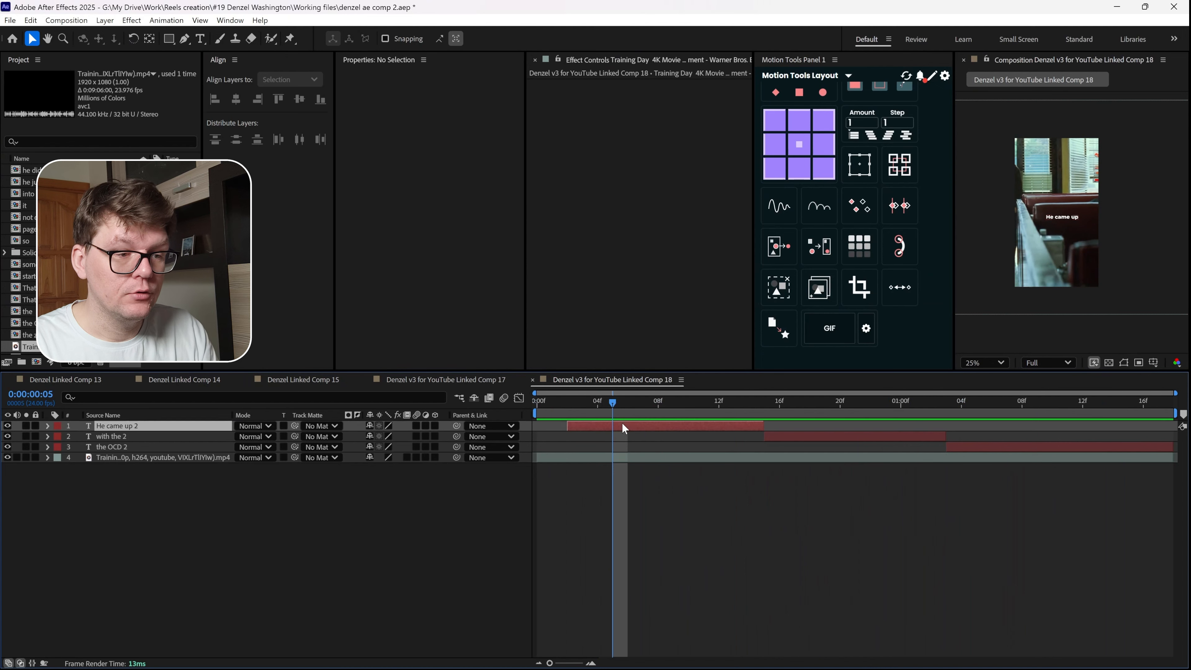
scroll(1039, 228, "up", 2)
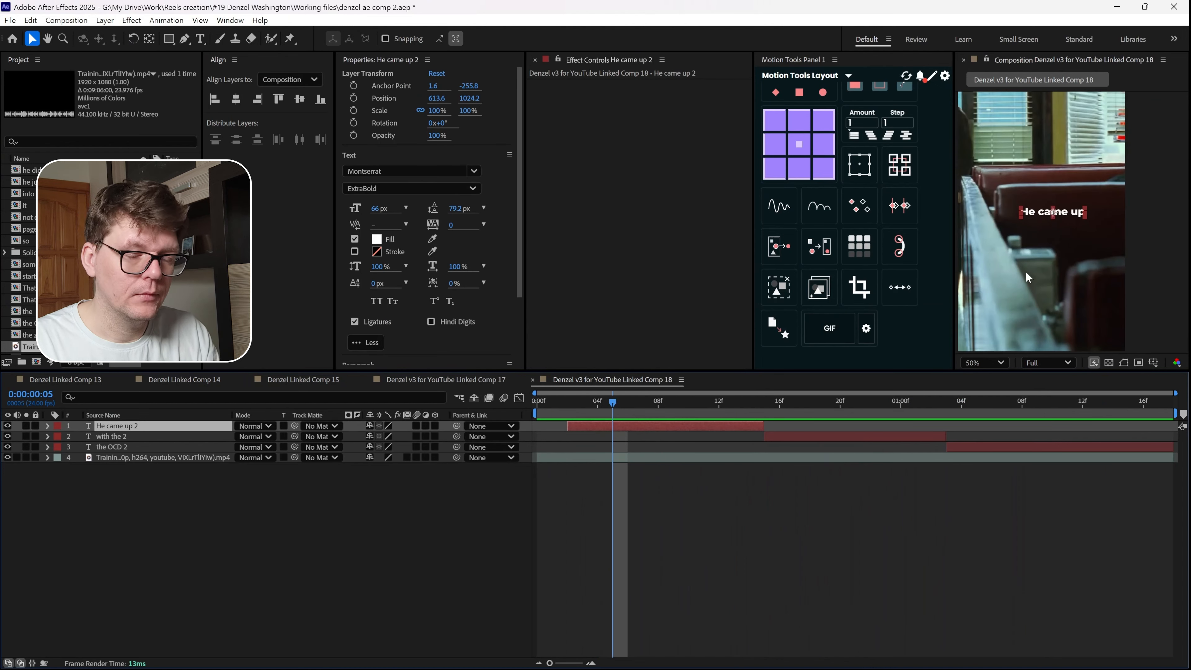
scroll(1027, 276, "down", 2)
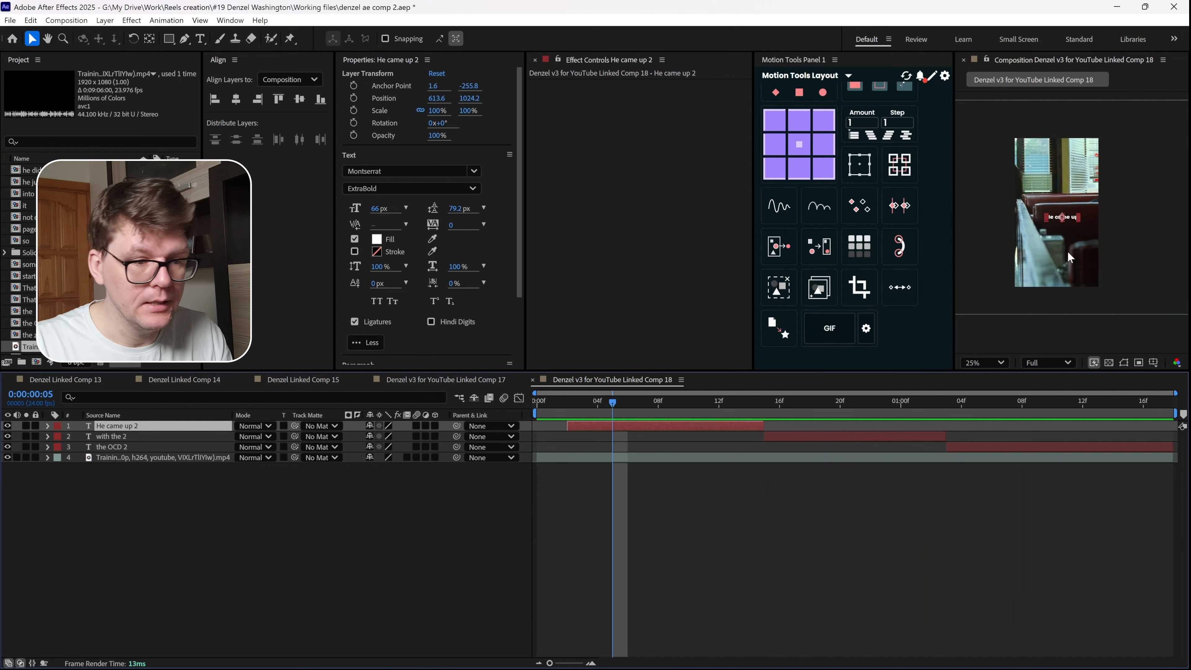
left_click(688, 403)
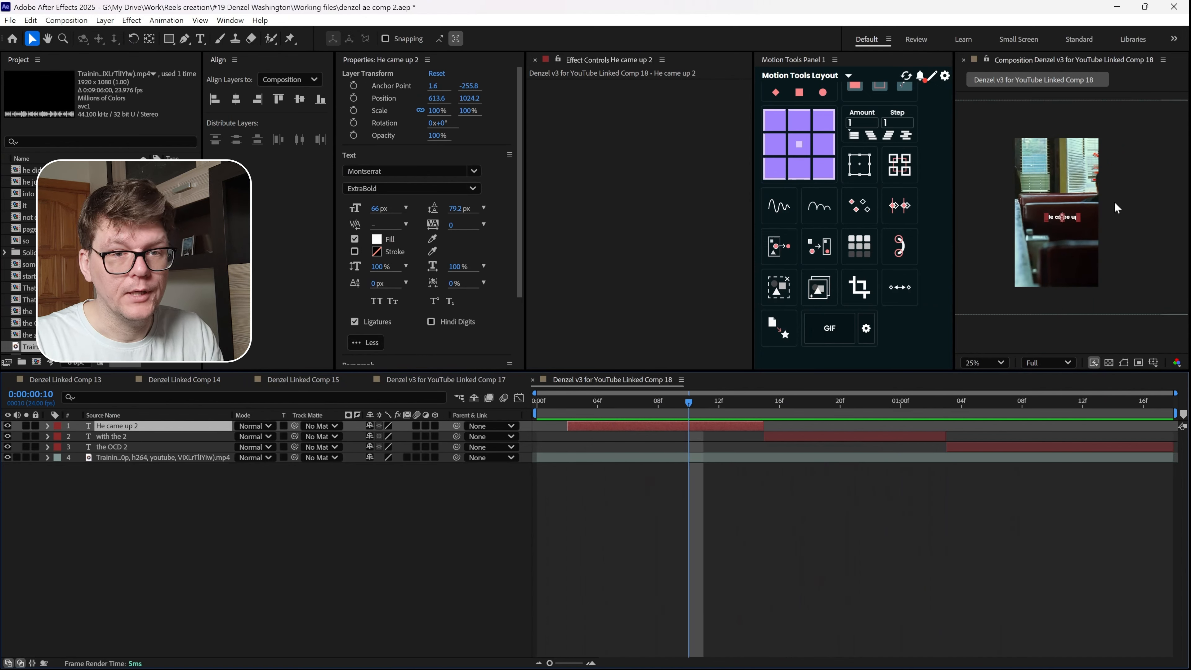
left_click(567, 403)
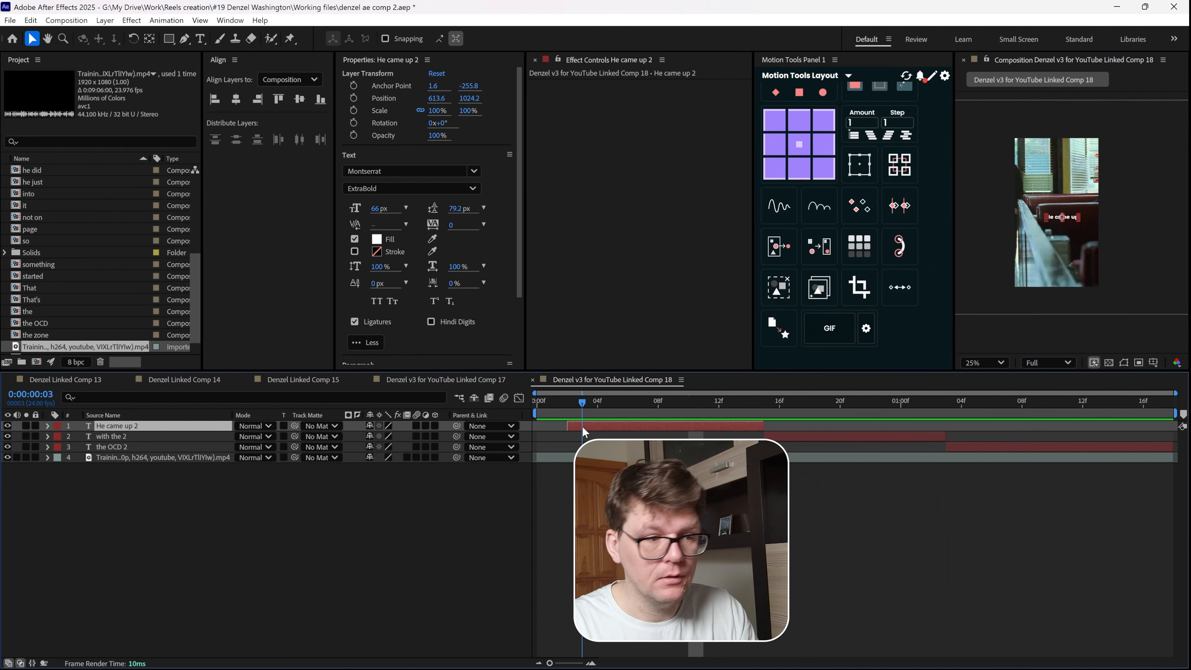
Run Track Camera on the Training Day footage layer and create a 3D tracker camera from the analysis
right_click(107, 457)
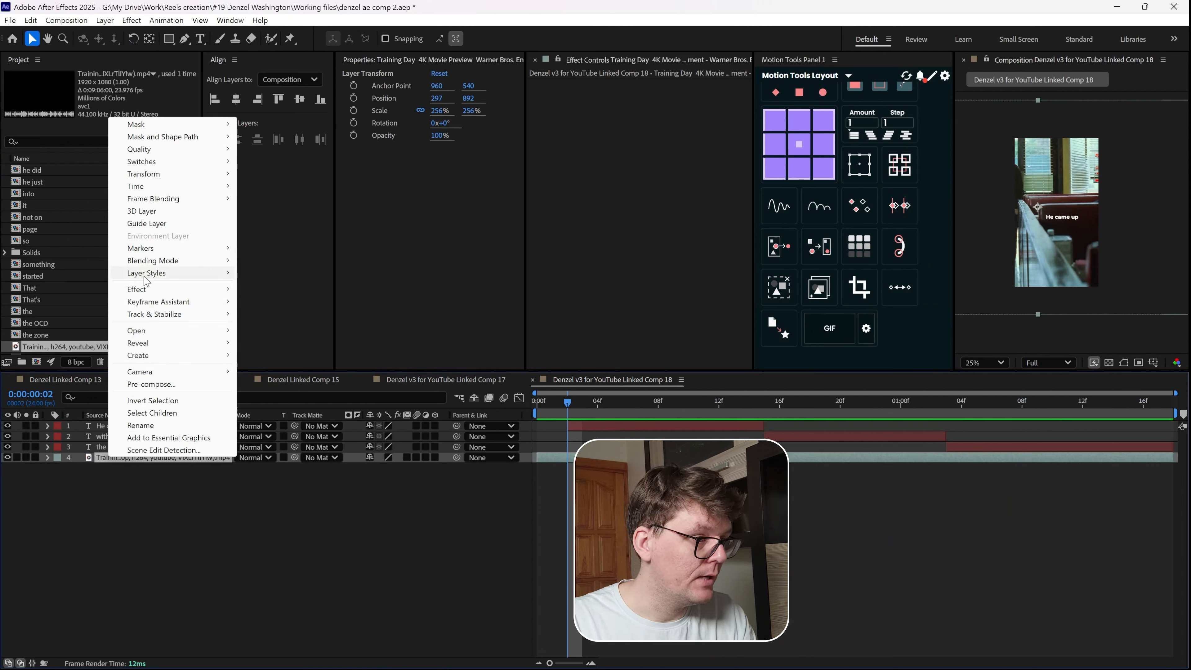
mouse_move(181, 314)
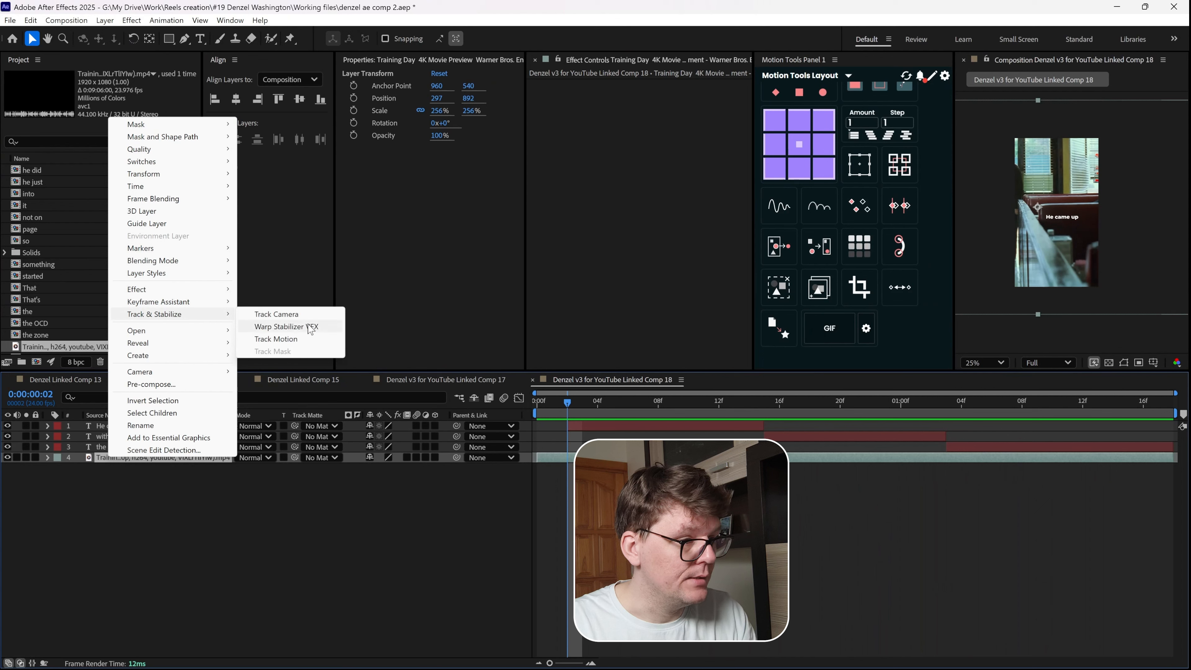
left_click(276, 314)
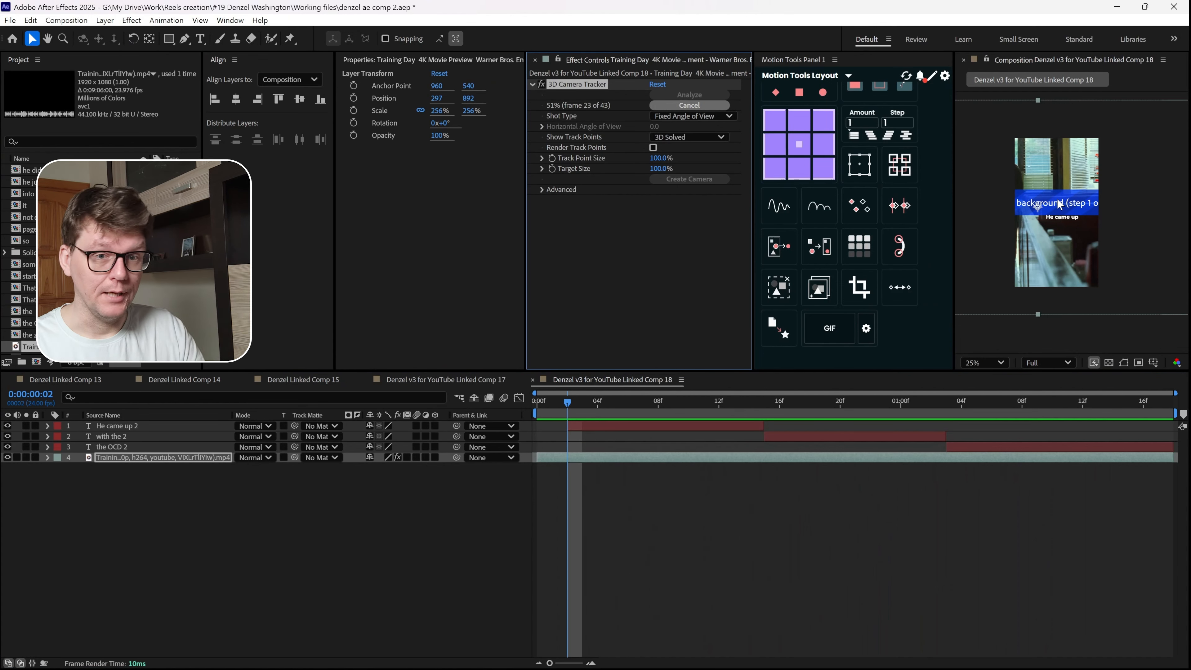
scroll(1057, 184, "up", 2)
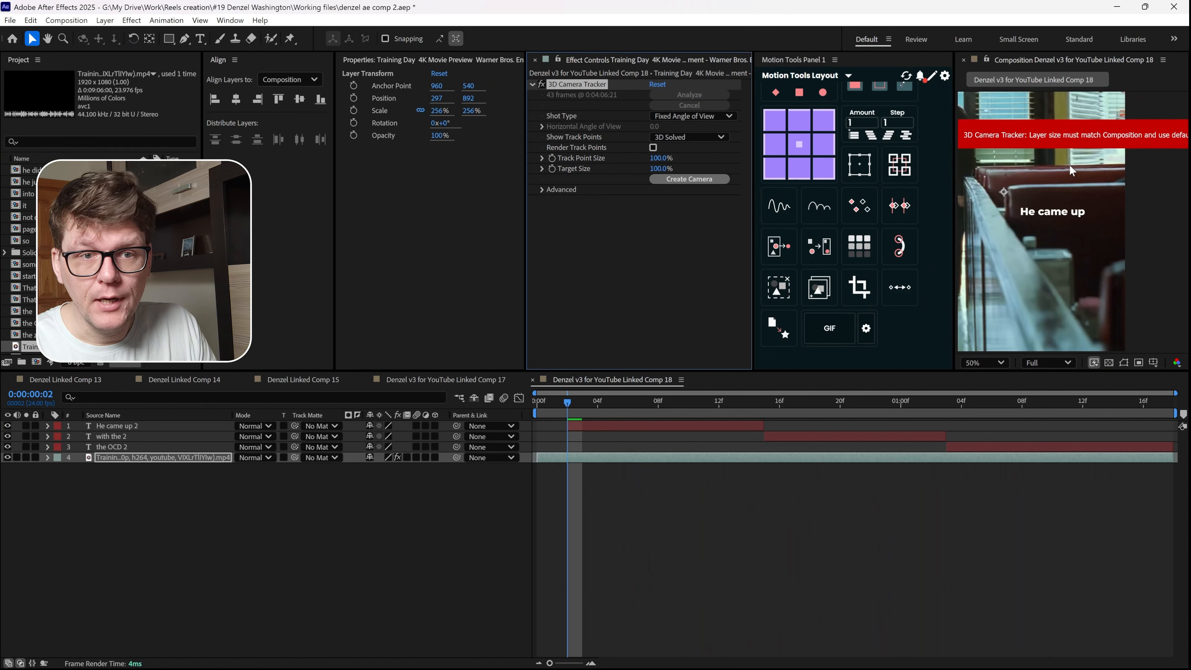
scroll(1068, 171, "down", 2)
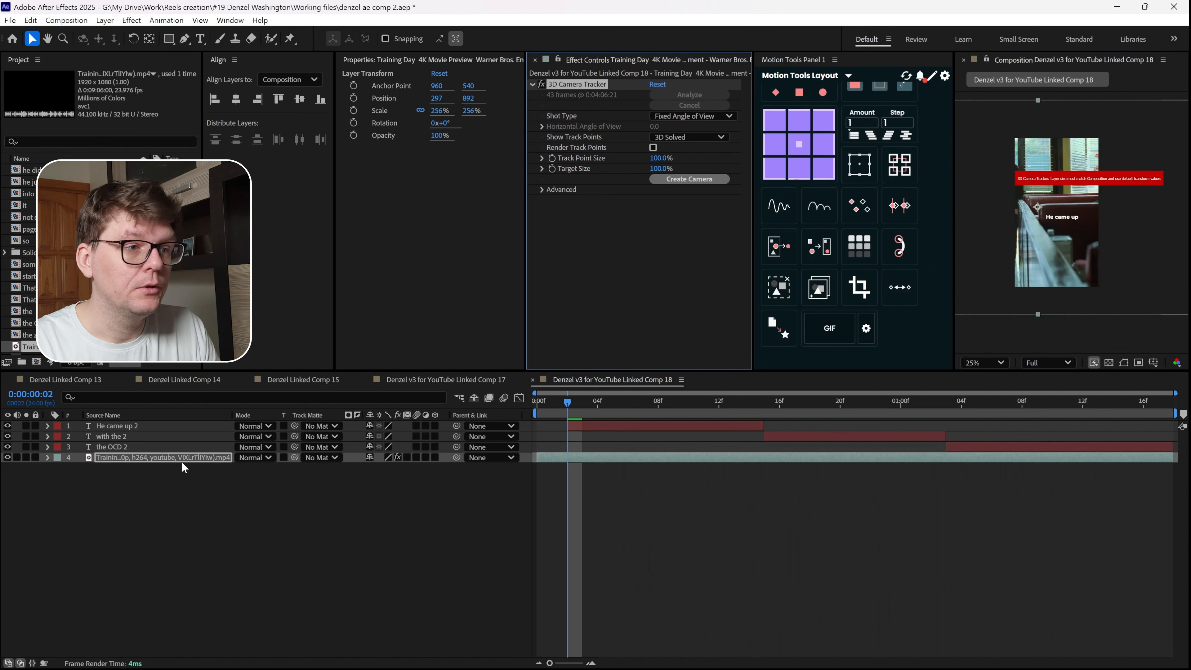
left_click(683, 182)
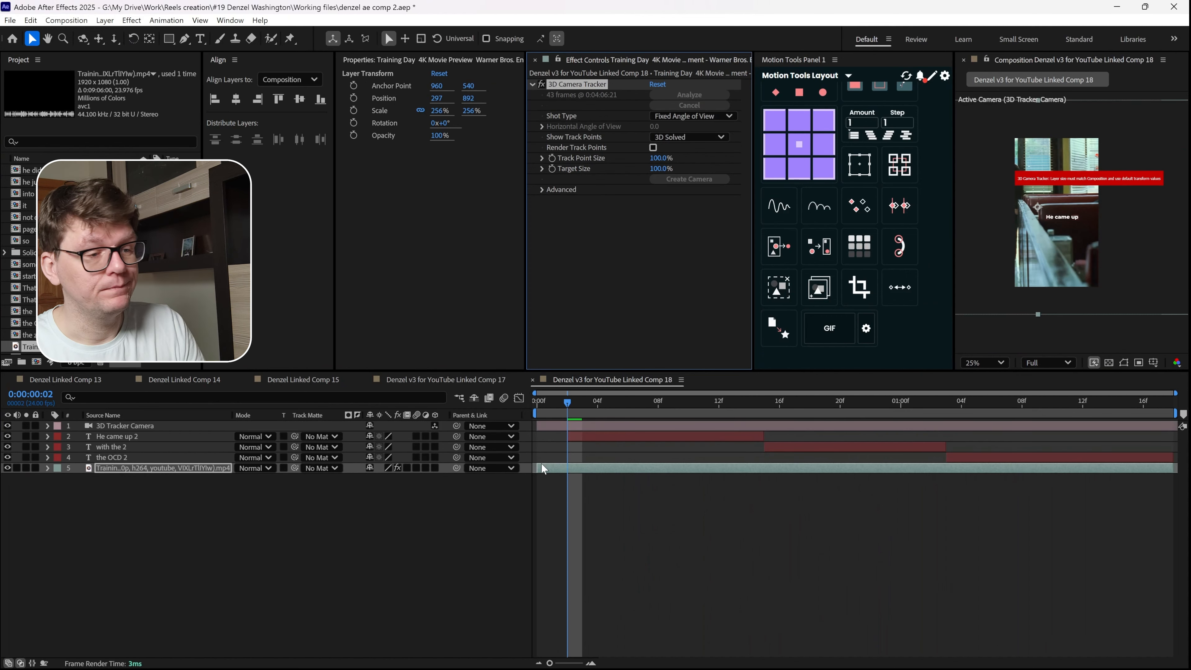
Widen the composition viewer and switch it to two views, showing the tracker camera from the top beside the active camera
left_click(120, 426)
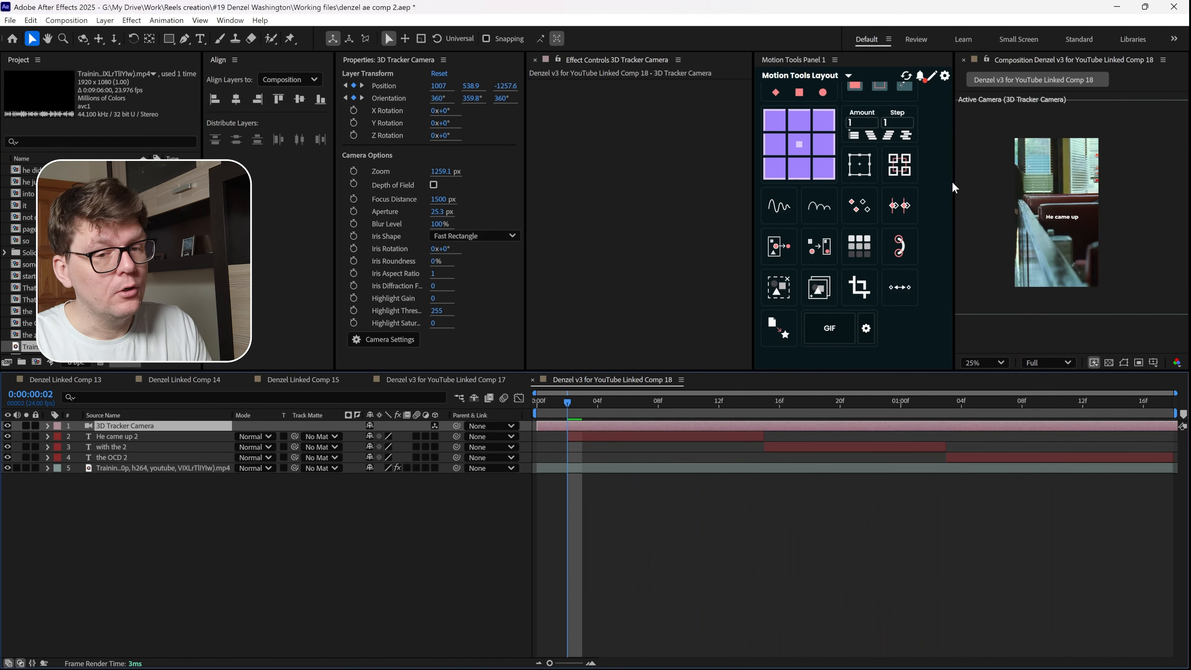
left_click_drag(944, 183, 880, 208)
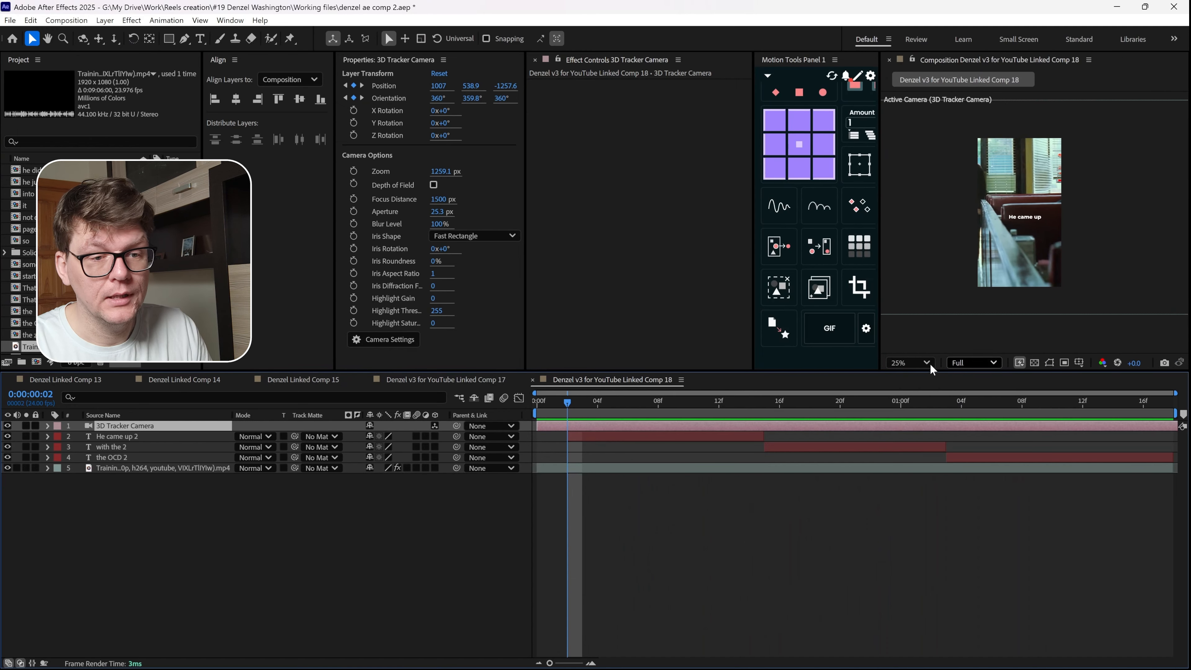
left_click_drag(881, 166, 640, 164)
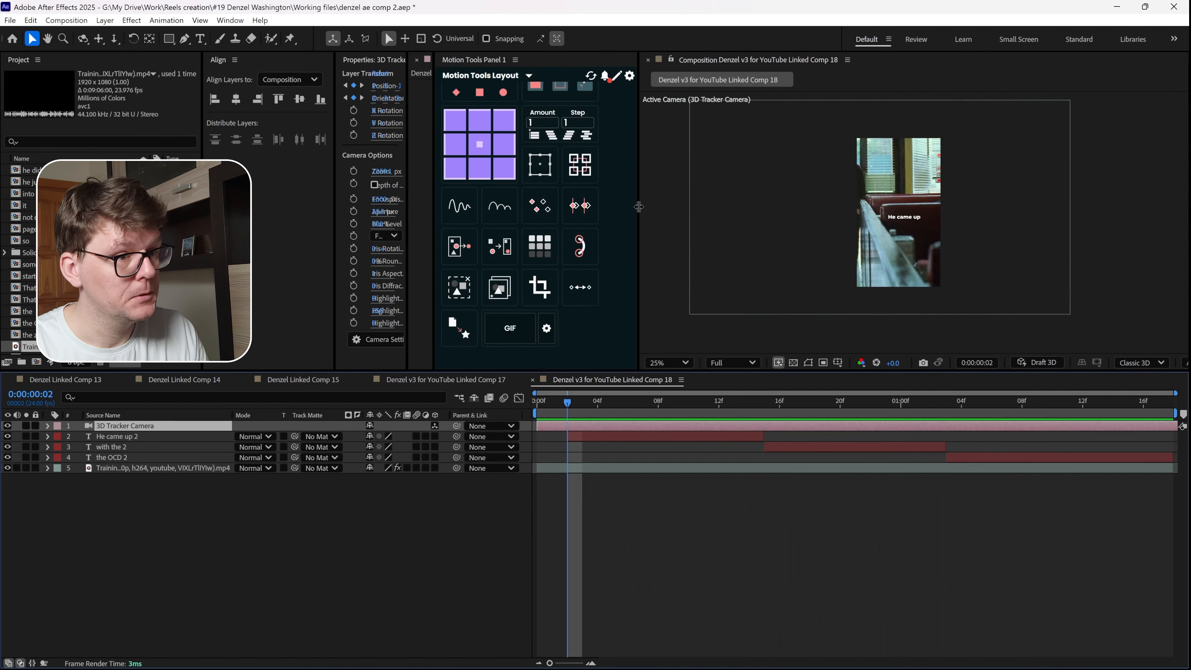
left_click_drag(640, 207, 455, 207)
left_click(1158, 363)
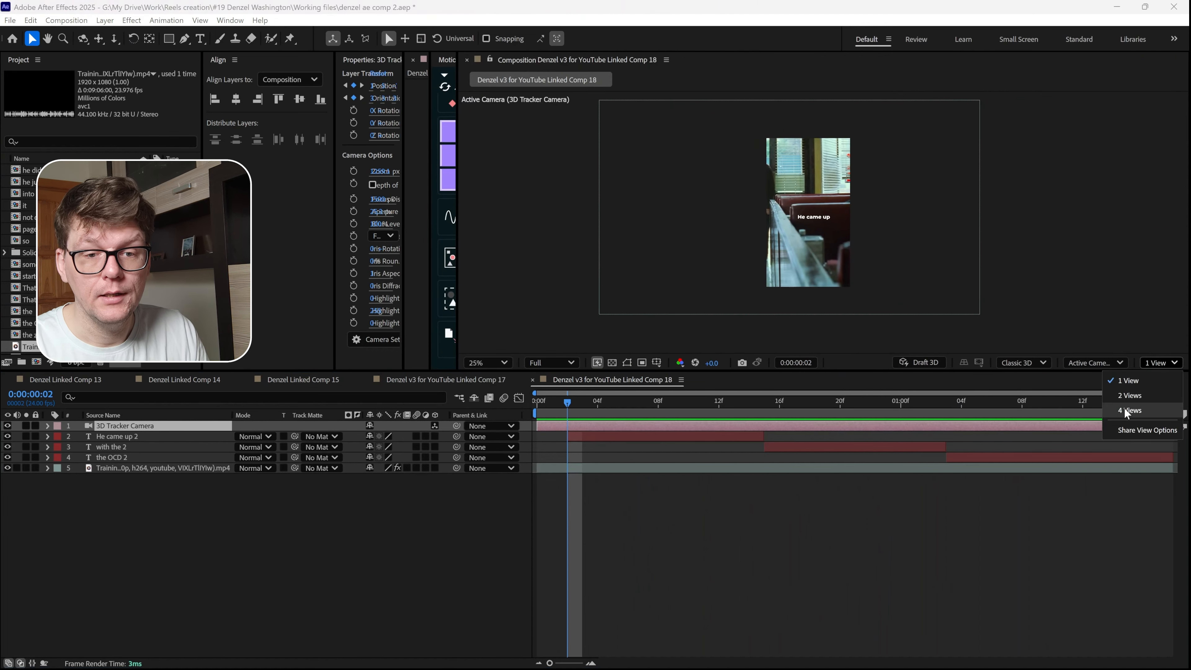
left_click(1122, 402)
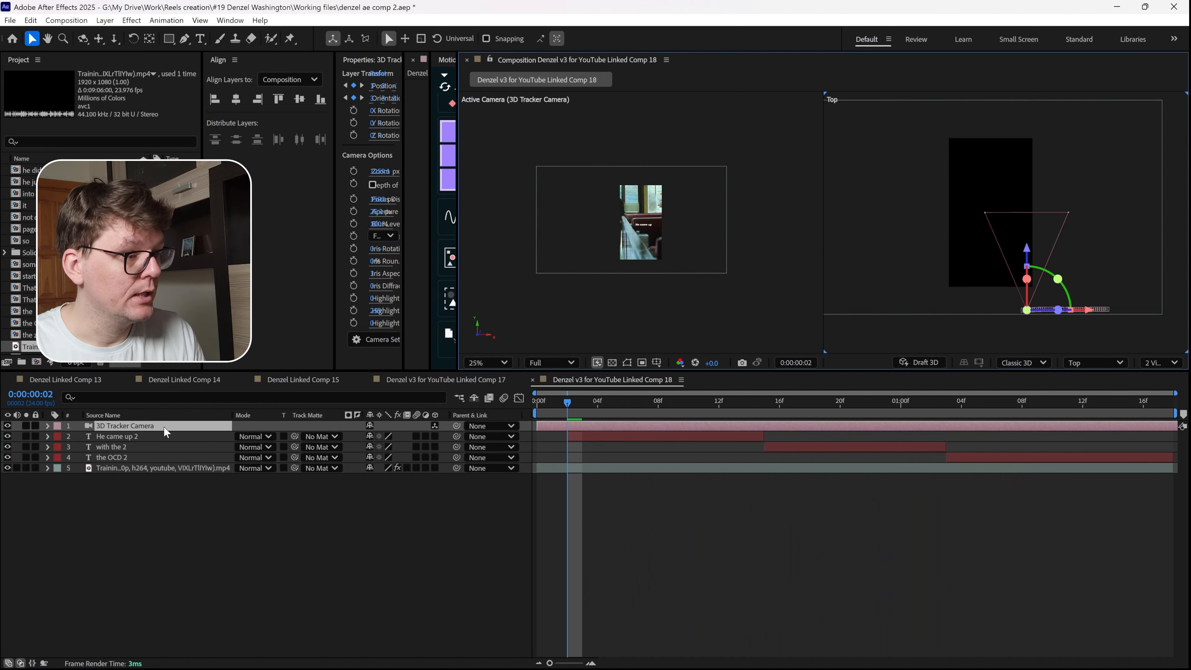
Make the "He came up", "with the" and "the OCD" text layers 3D
left_click(120, 436)
left_click(117, 457, "shift")
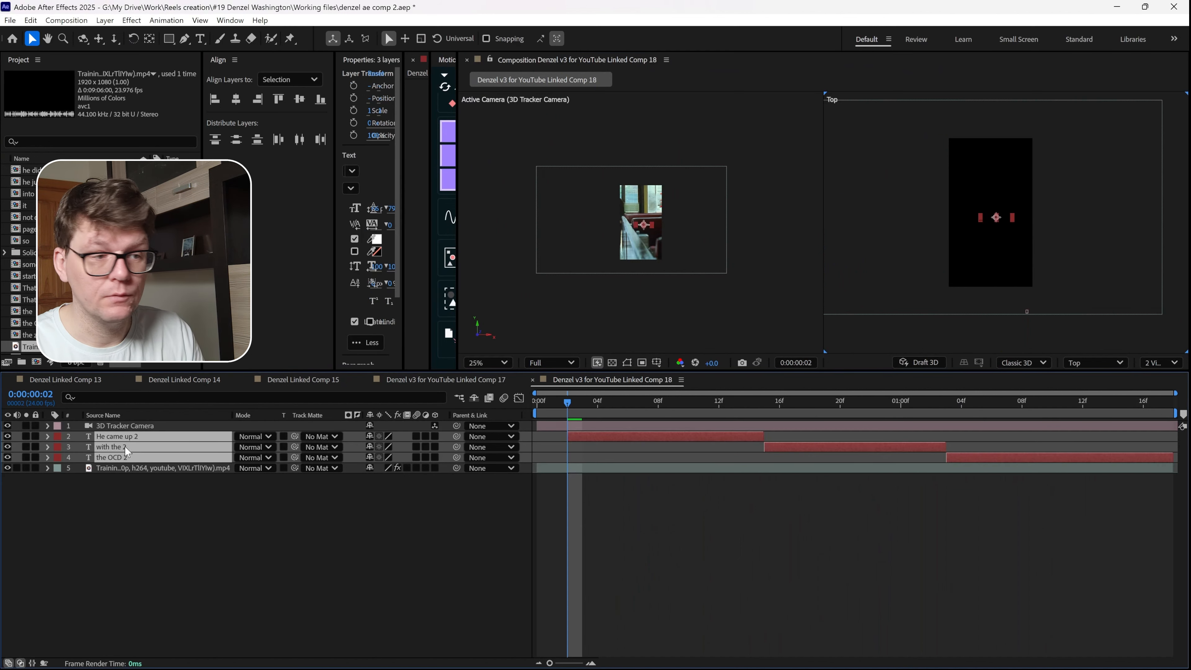
left_click(345, 484)
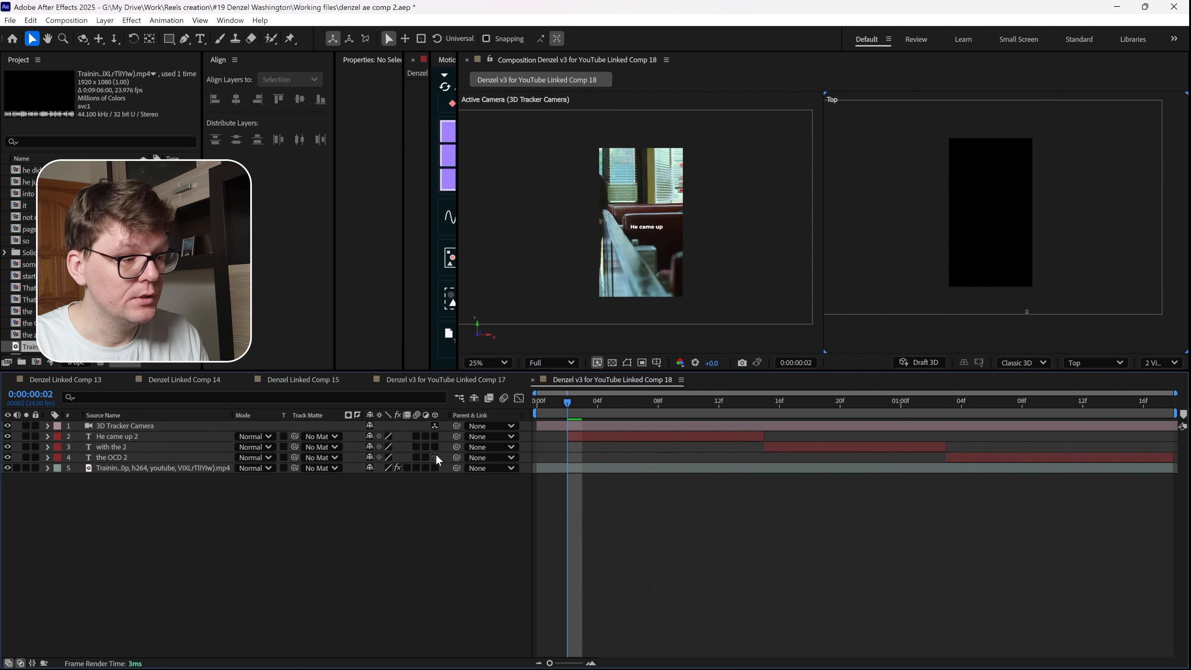
left_click(132, 461)
left_click(118, 436, "shift")
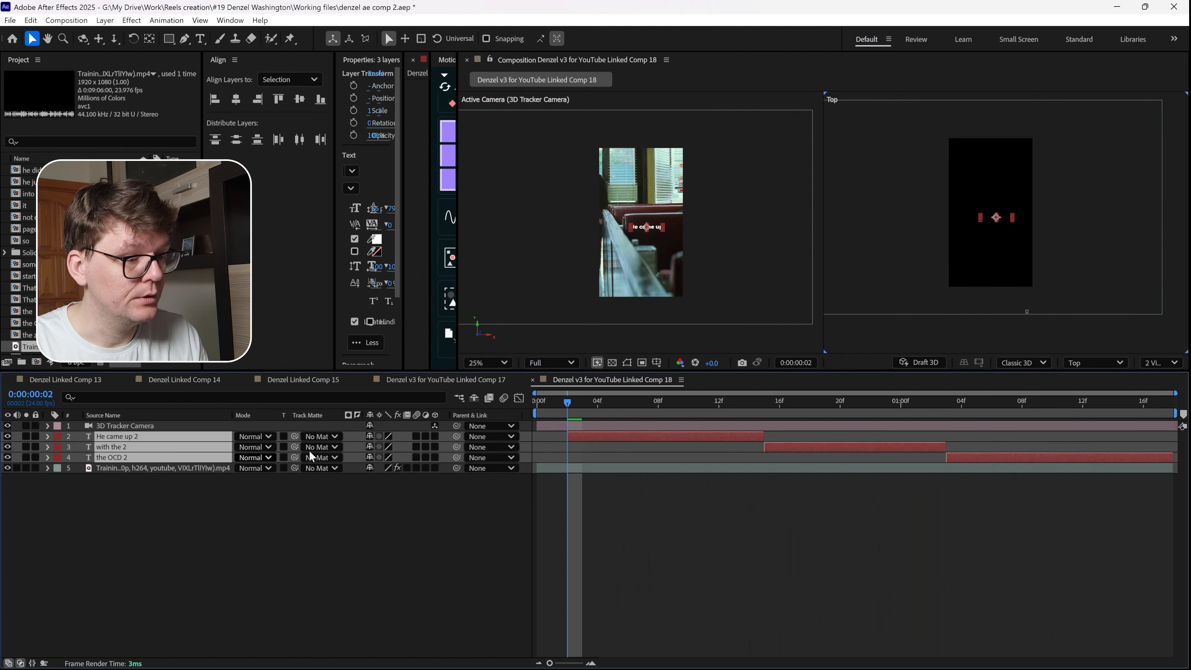
left_click(434, 436)
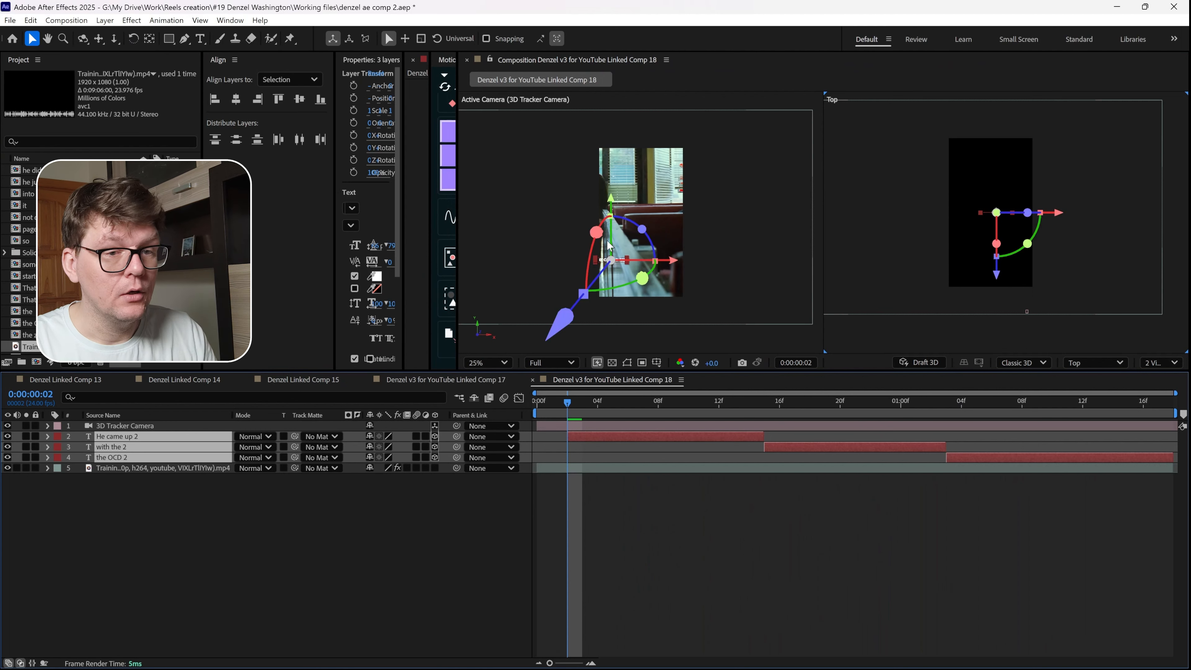
scroll(982, 221, "up", 1)
scroll(979, 223, "down", 1)
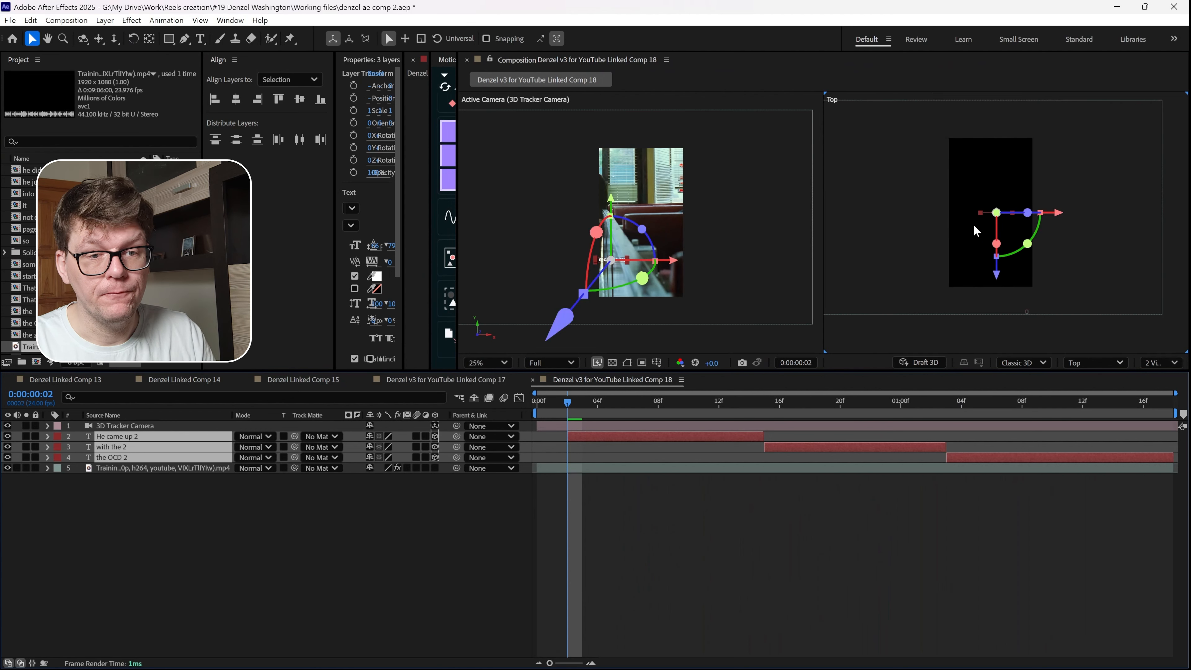
Scrub and play the composition to examine how the tracker camera moves relative to the text in the top view
left_click_drag(575, 402, 780, 407)
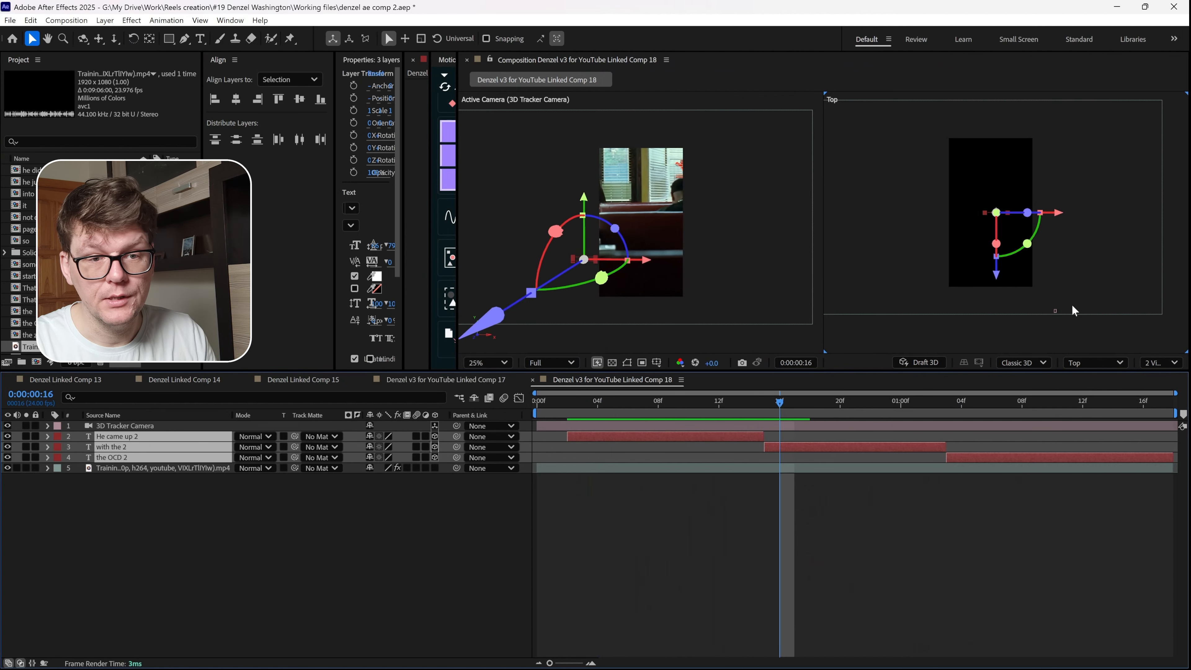
left_click(1057, 311)
left_click_drag(649, 410, 869, 407)
key("space")
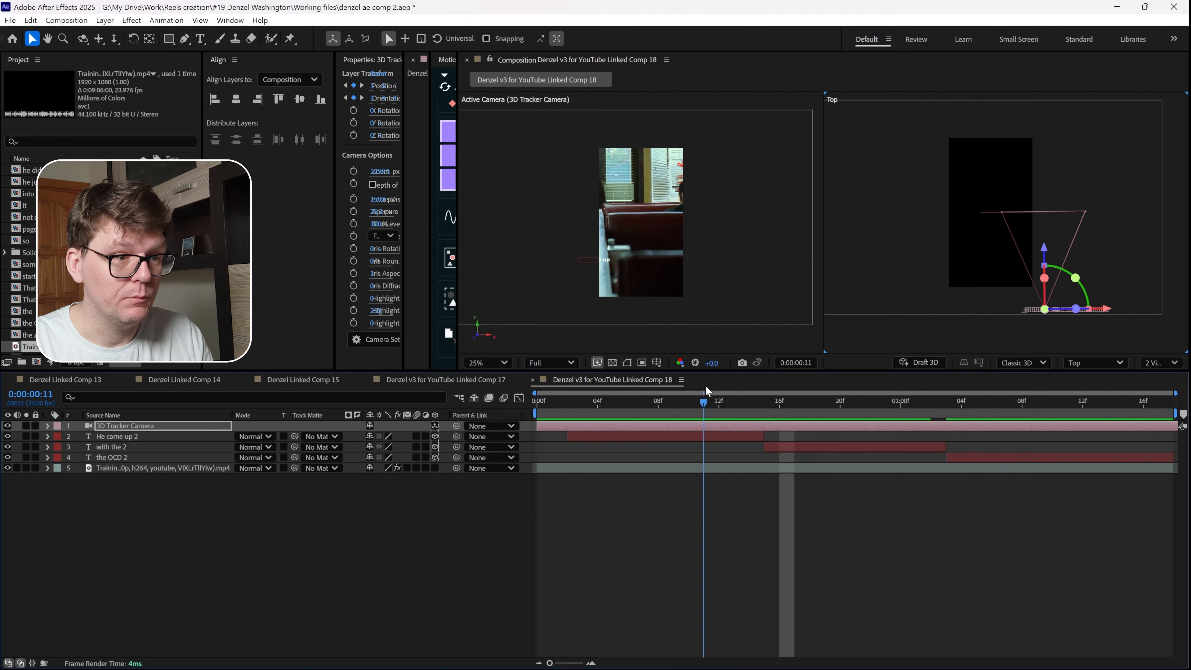
At frame 0:00:00:11, move the three text layers together along the X axis onto the red seat within the frame
left_click(709, 399)
left_click(722, 436)
left_click(1013, 459, "shift")
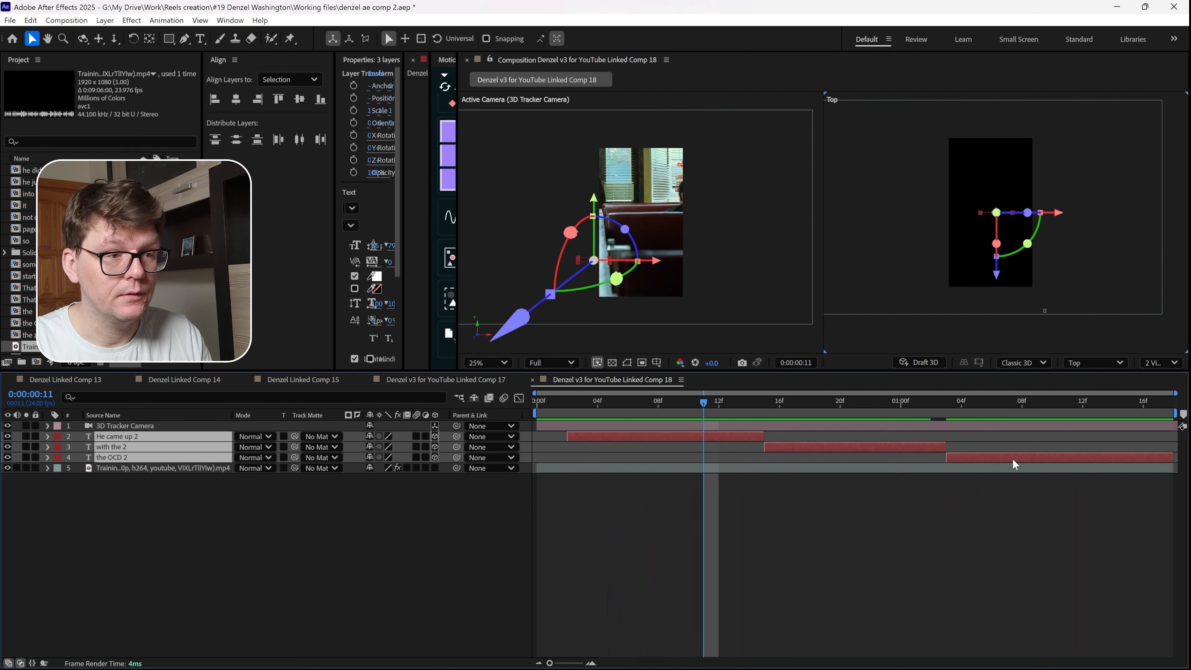
left_click_drag(658, 265, 689, 248)
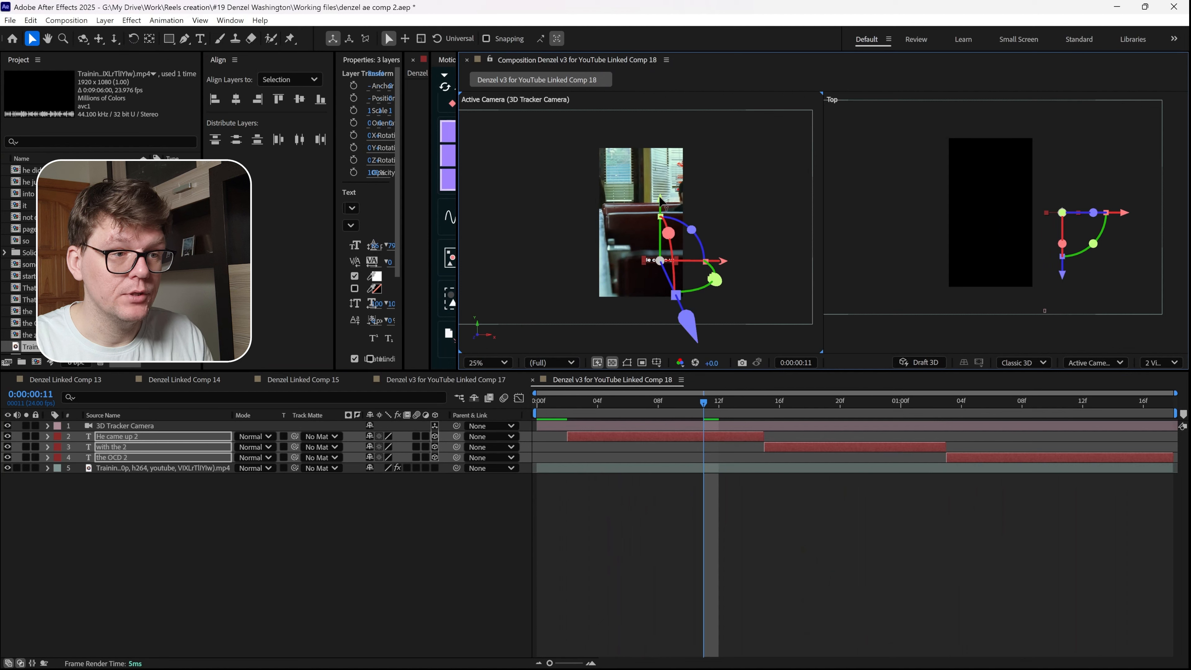
left_click_drag(660, 201, 669, 175)
scroll(646, 237, "up", 2)
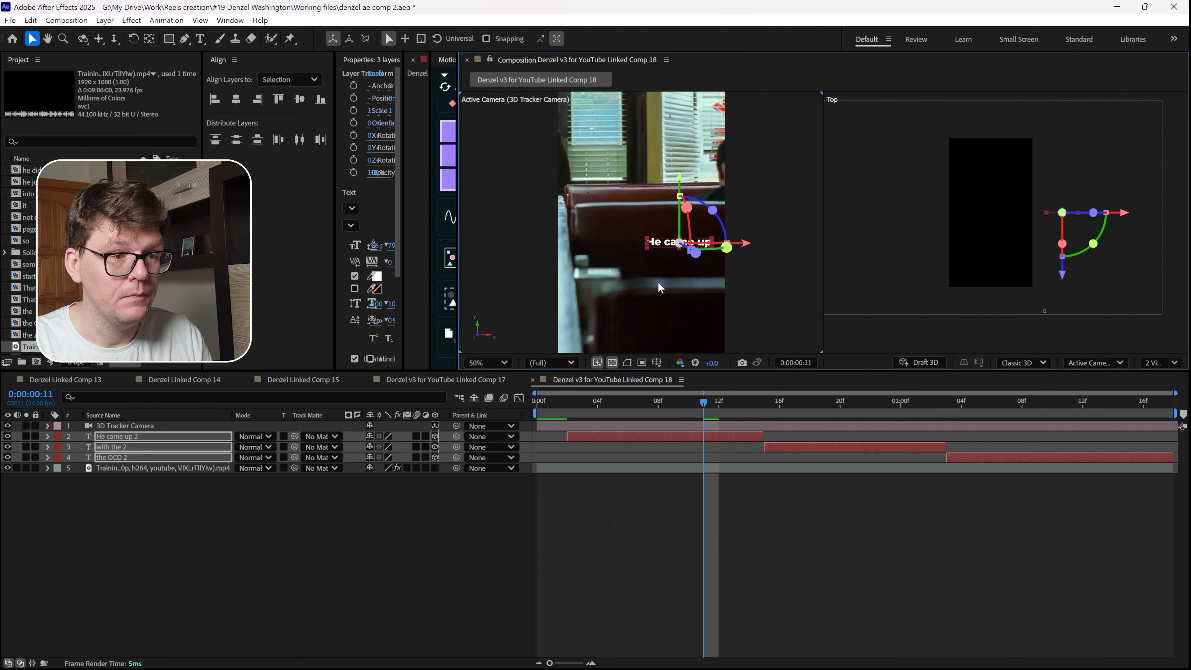
Extend the end of all three text layers to 0:00:01:17
left_click(807, 507)
left_click(815, 403)
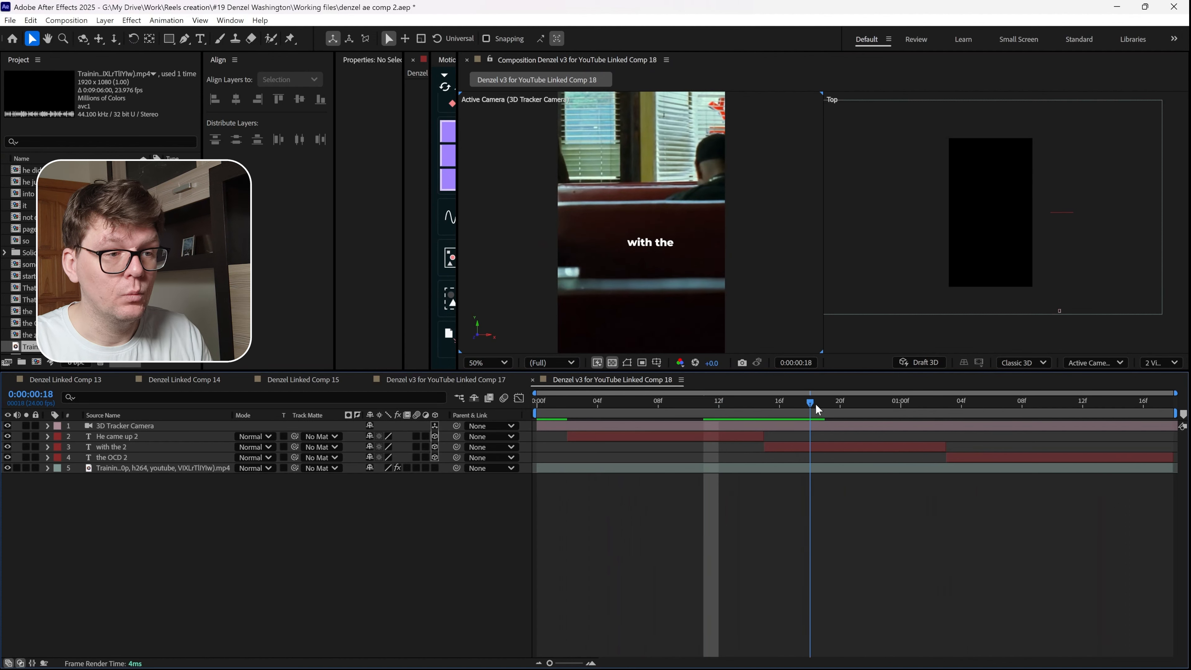
left_click(821, 447)
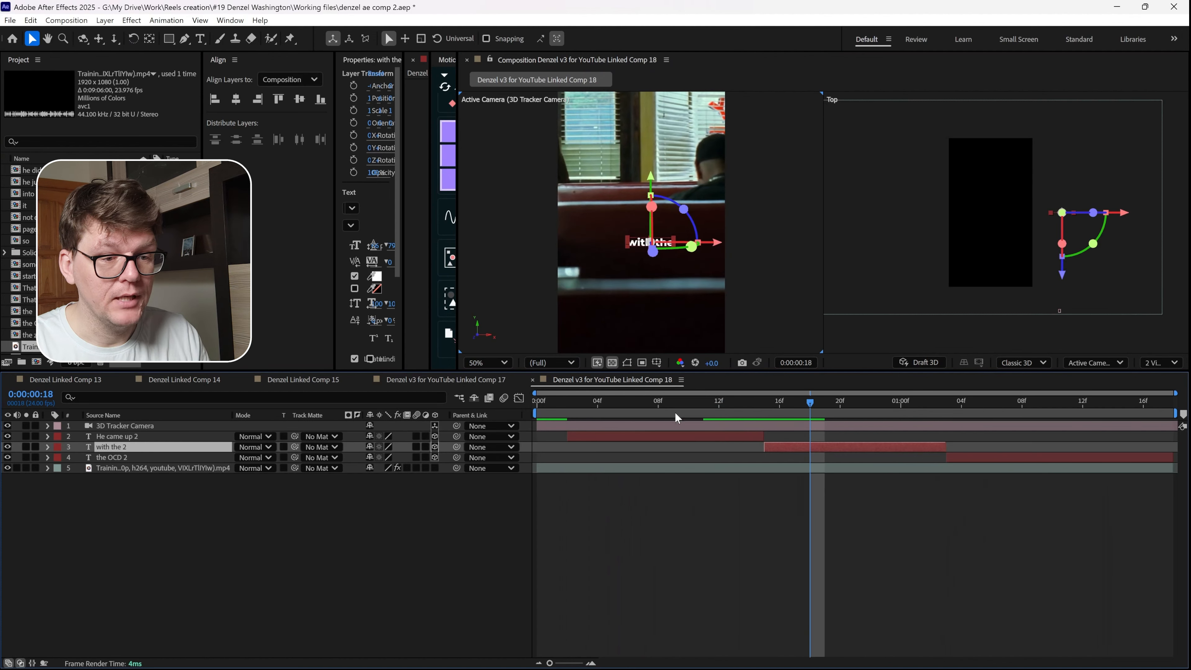
left_click(656, 436)
left_click(1023, 459, "shift")
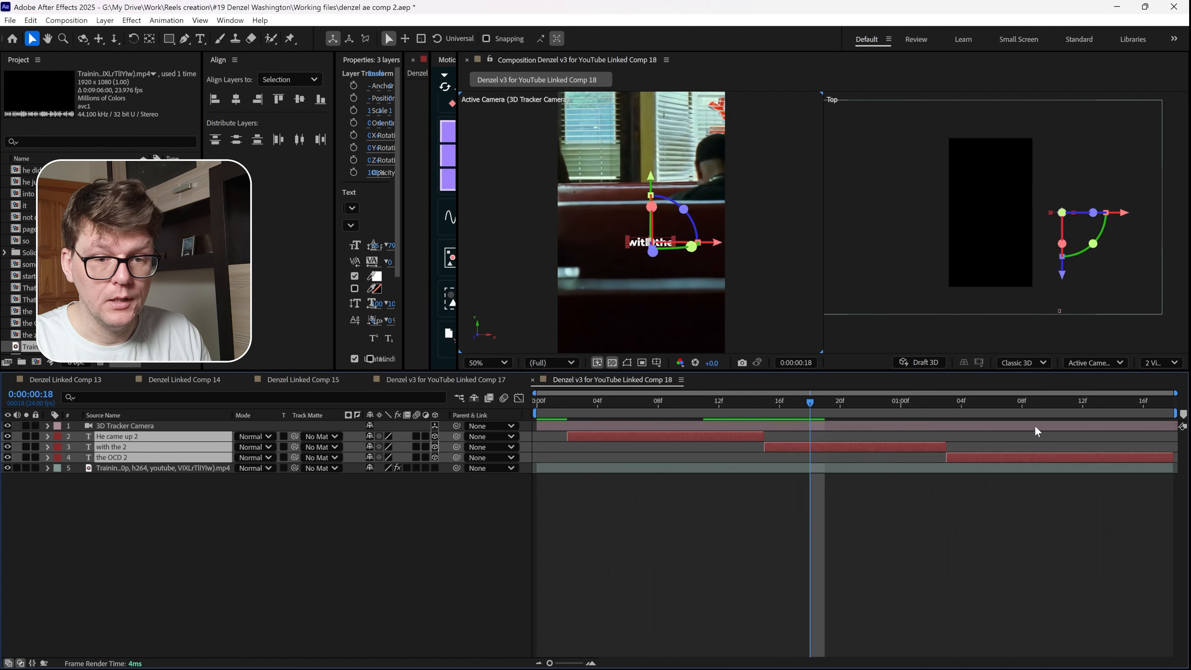
left_click(1159, 403)
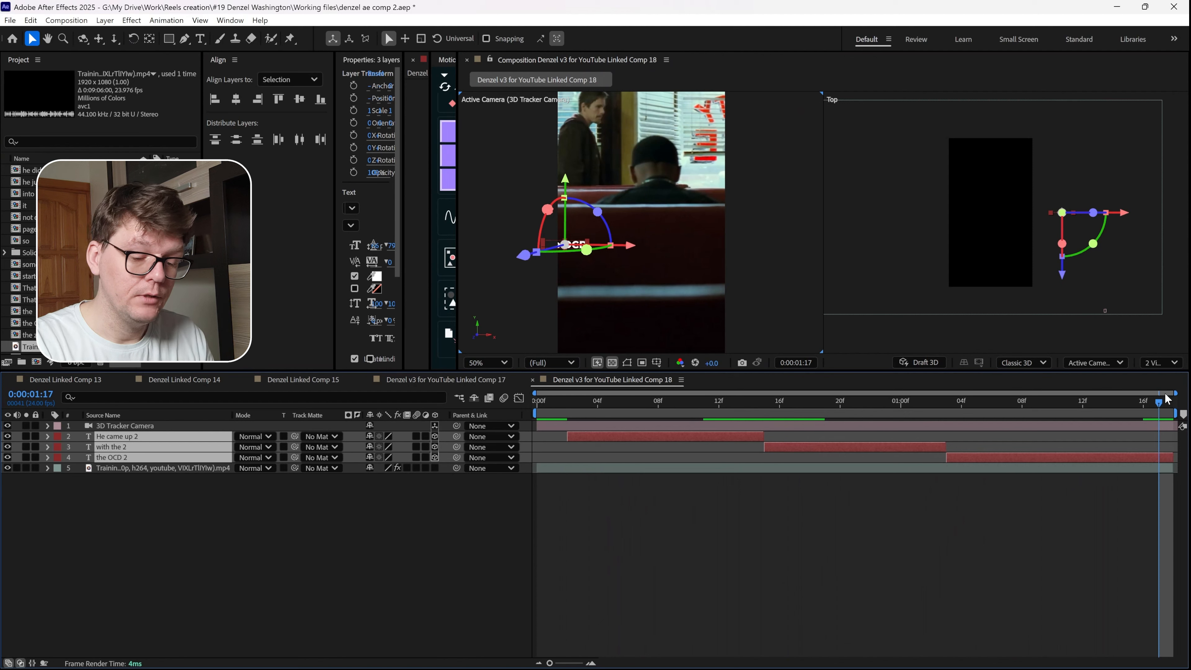
key("alt+bracketright")
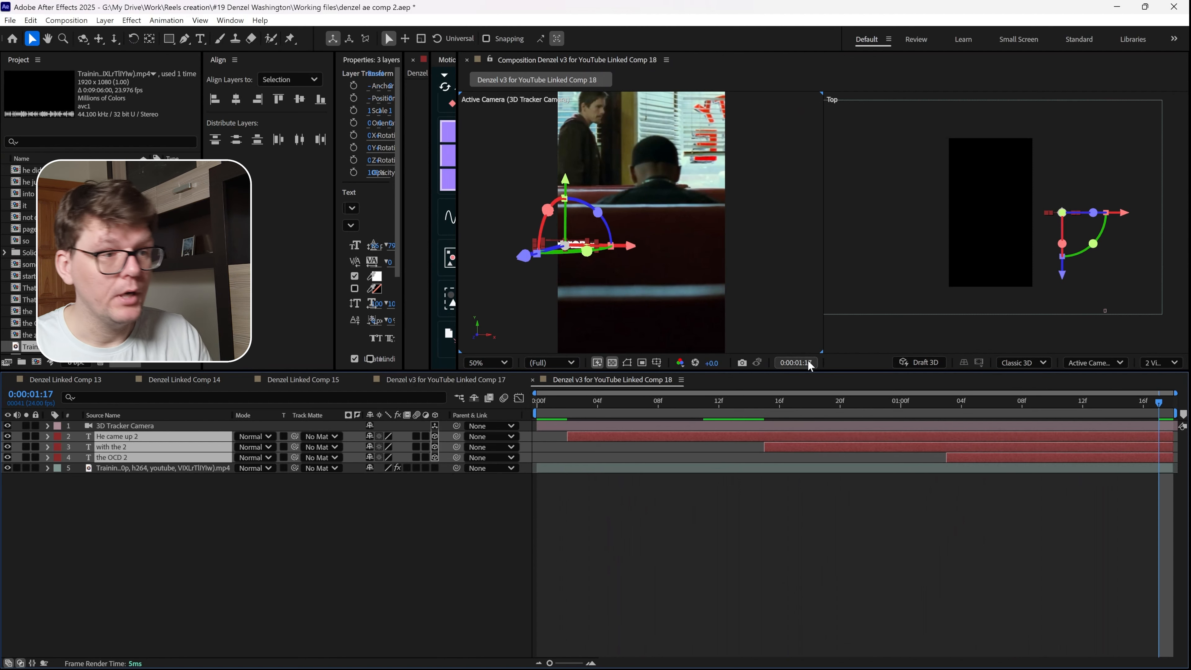
At 0:00:00:21, place "with the" below and to the right of "He came up", and shift "He came up" further left
left_click(728, 588)
left_click_drag(619, 400, 855, 401)
left_click(842, 447)
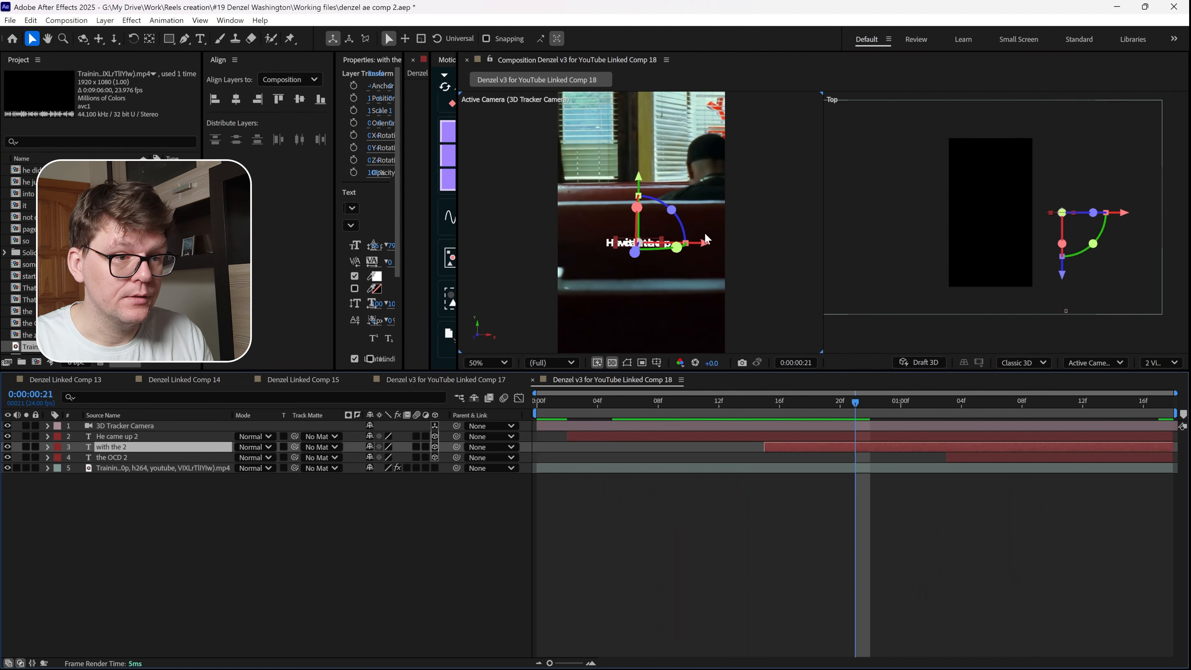
left_click_drag(710, 248, 792, 247)
mouse_move(719, 185)
left_mouse_down()
mouse_move(720, 221)
mouse_move(719, 202)
left_mouse_up()
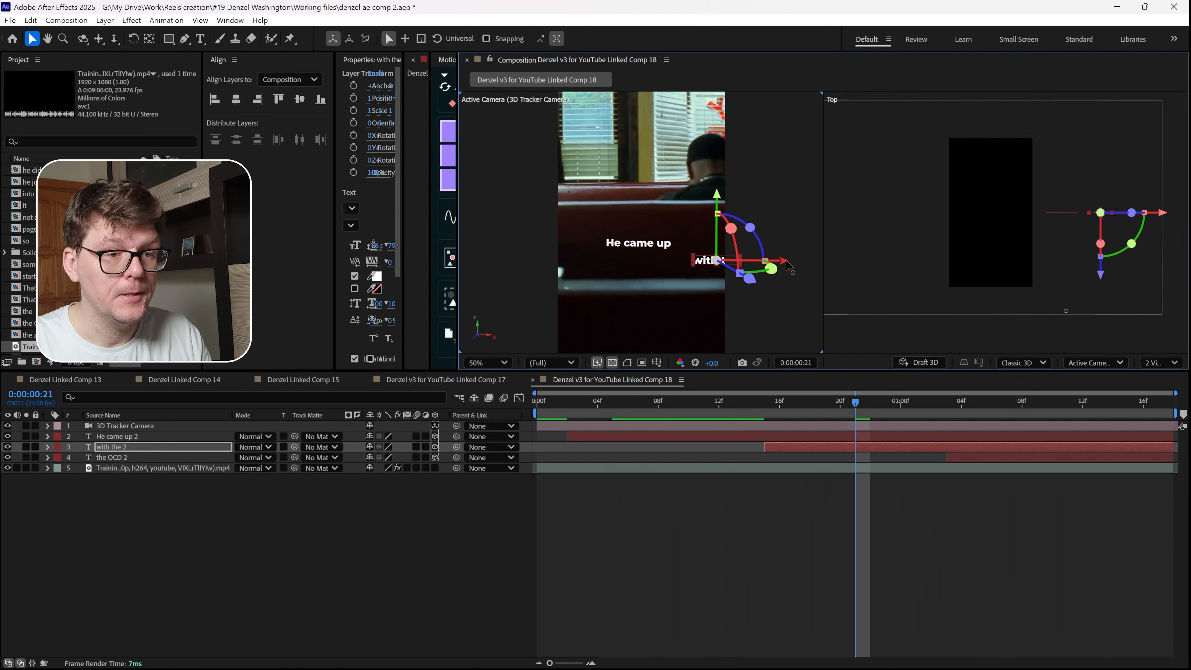
left_click_drag(781, 261, 718, 334)
left_click(637, 246)
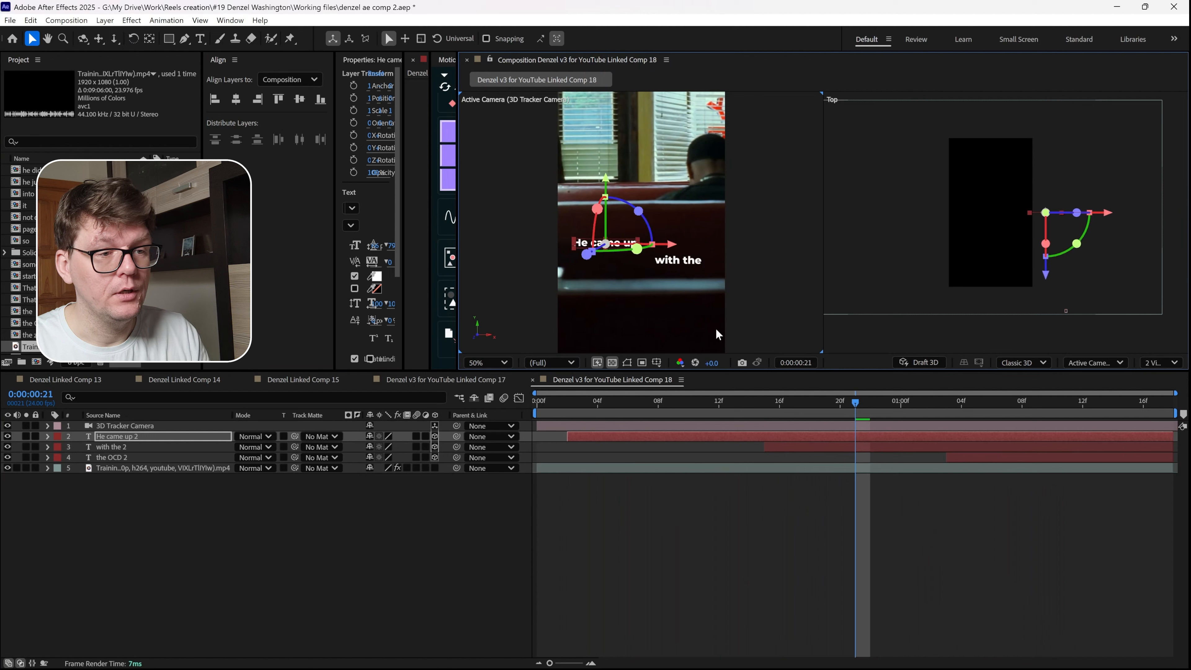
At 0:00:01:09, move "the OCD" to the right of the other two captions and preview the layout
key("space")
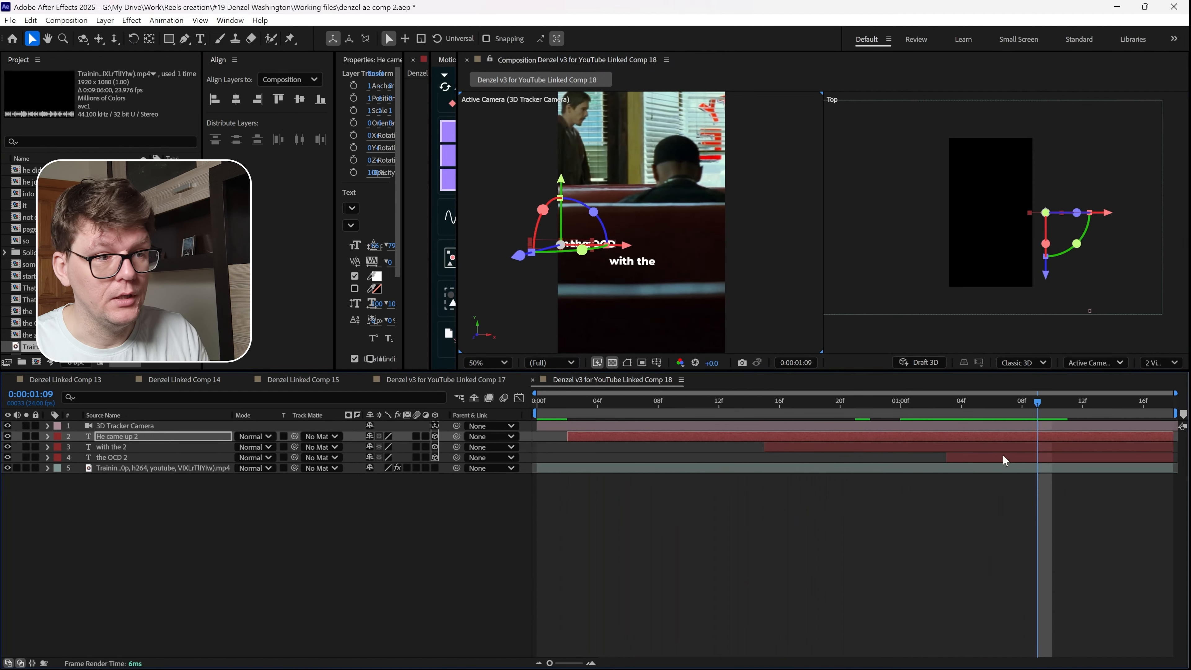
left_click(1004, 460)
left_click_drag(660, 249, 751, 248)
key("space")
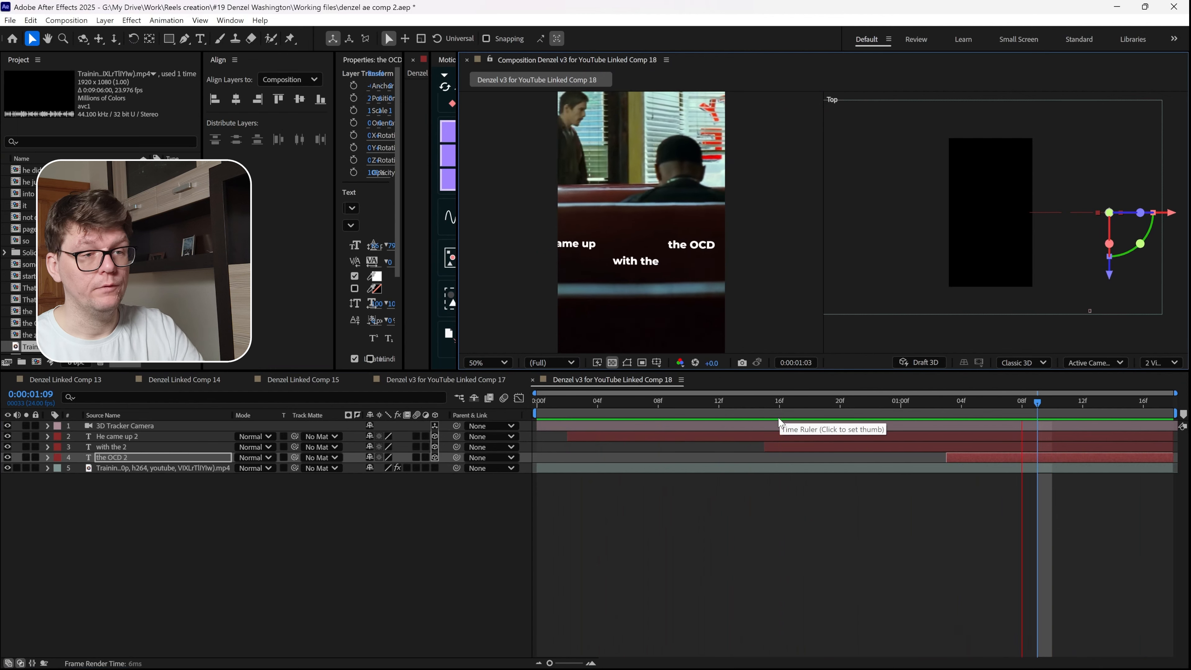
key("space")
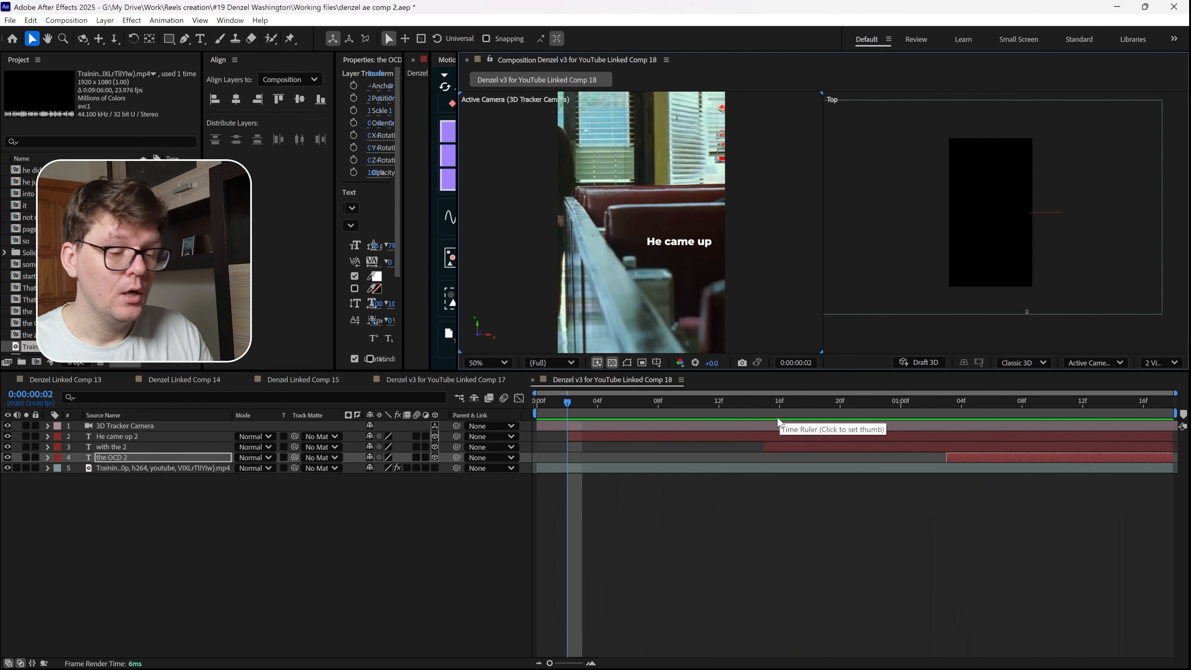
Scale the three caption text layers up to 127%
left_click(588, 429)
left_click(586, 434)
left_click(1001, 458, "shift")
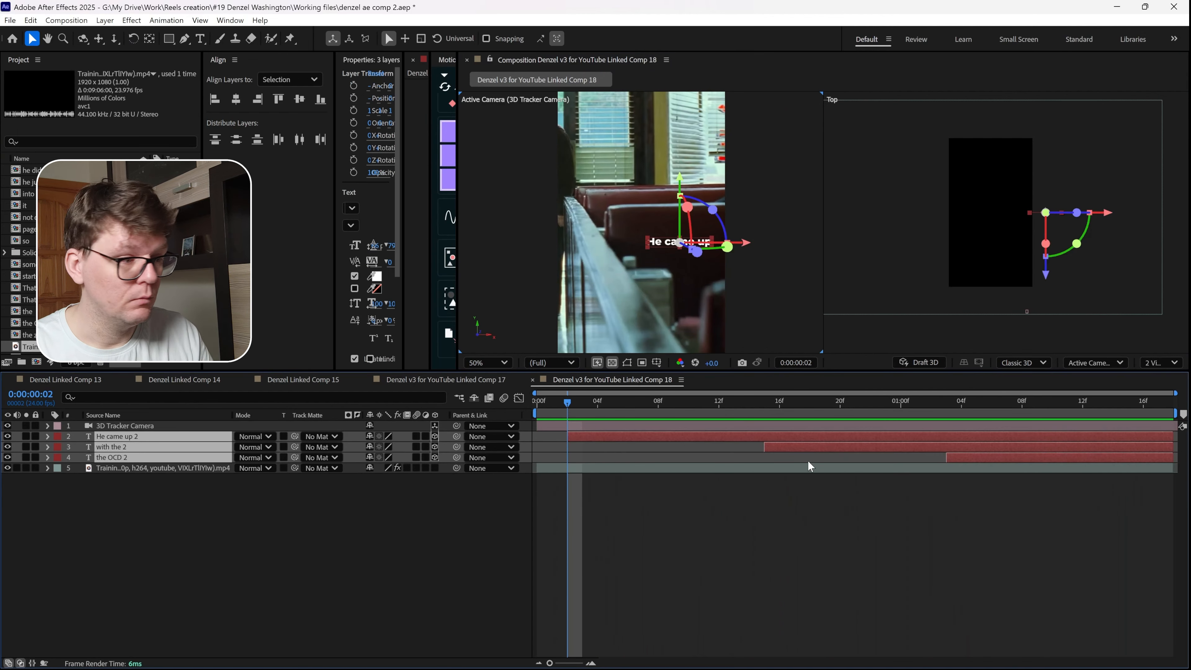
key("s")
left_click_drag(386, 447, 398, 447)
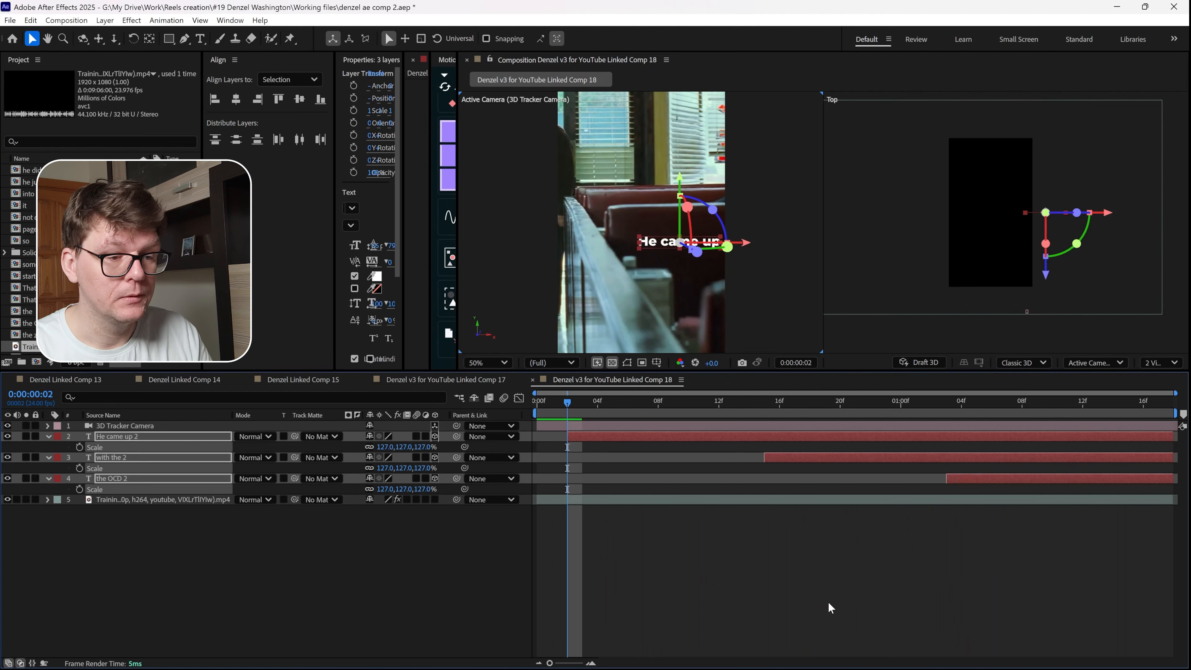
left_click(828, 601)
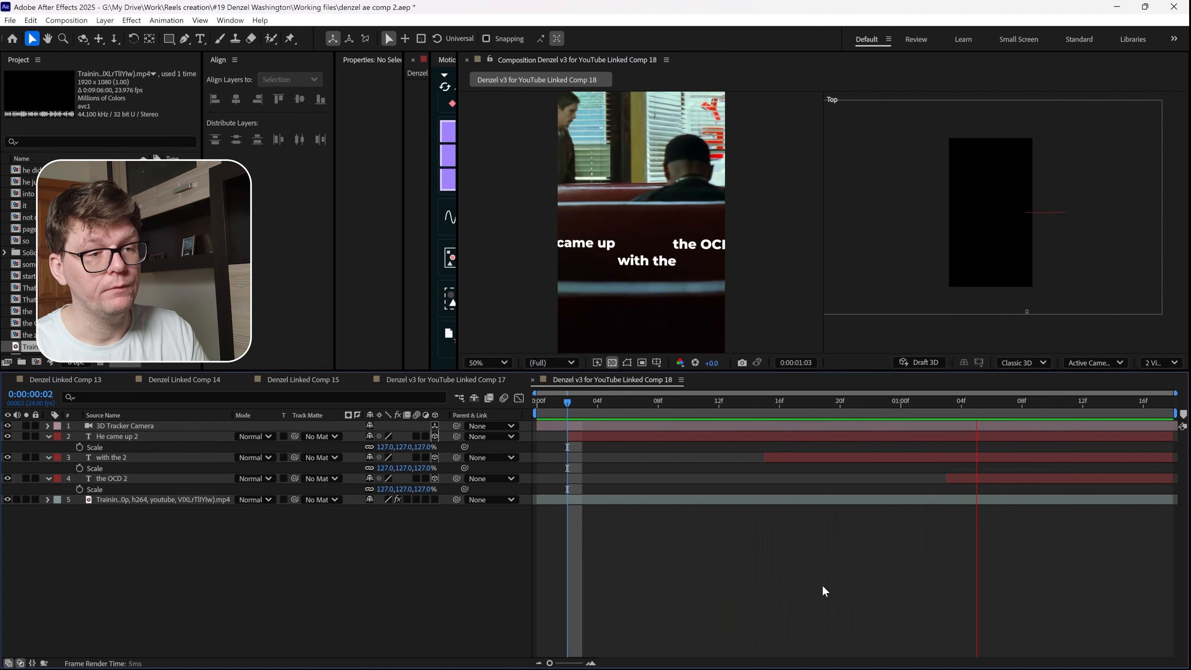
Play and scrub the composition to examine how the enlarged captions follow the camera move and stay within the frame
key("space")
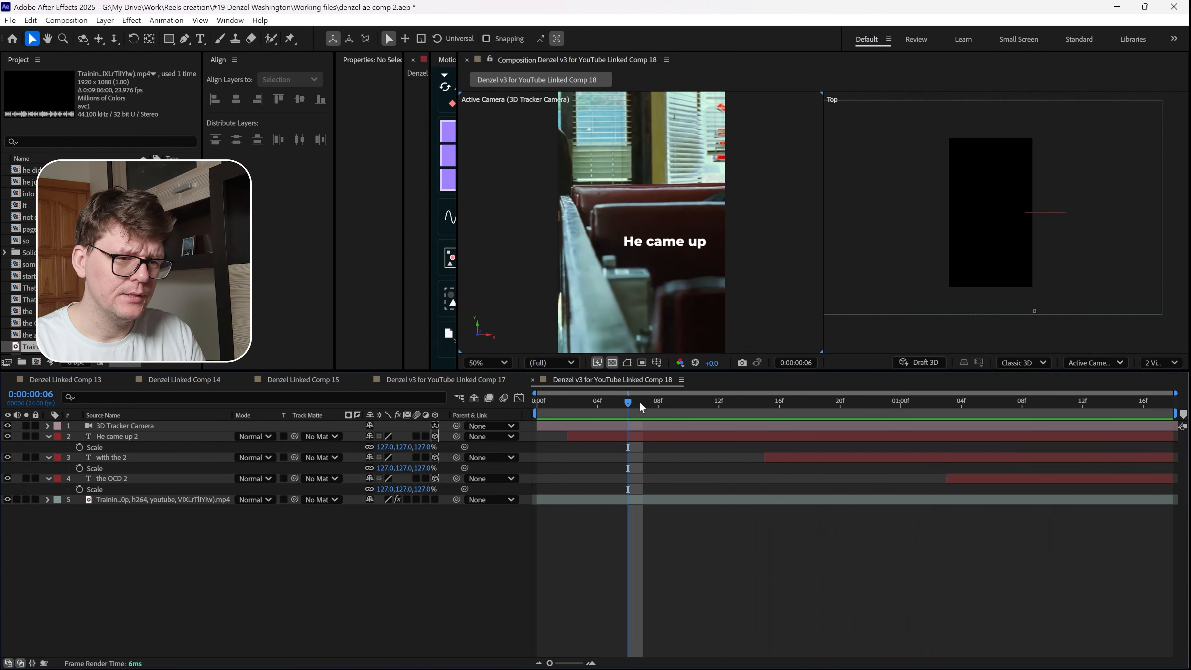
left_click_drag(639, 402, 709, 402)
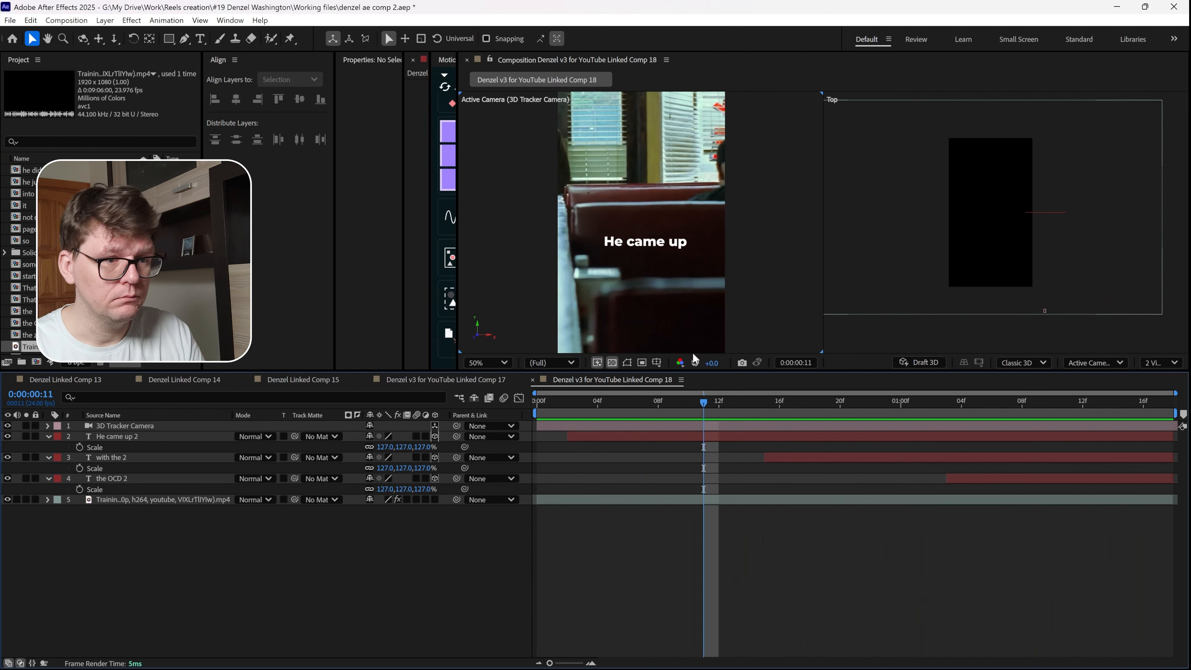
left_click(739, 404)
key("space")
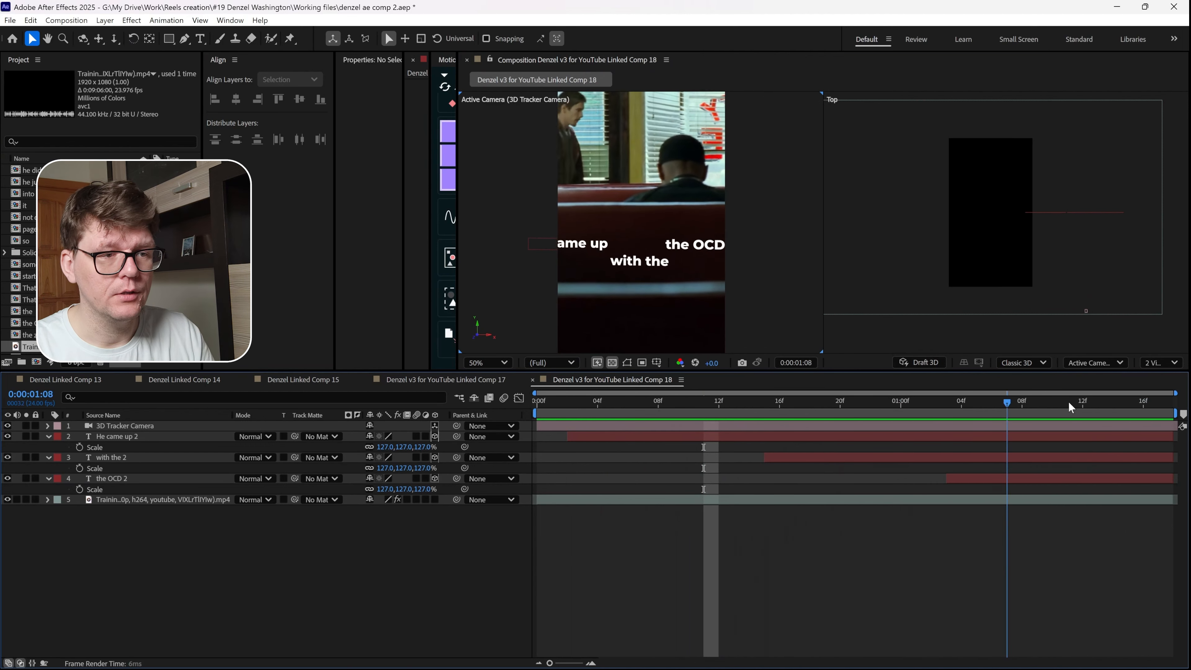
left_click_drag(1021, 393, 606, 388)
key("space")
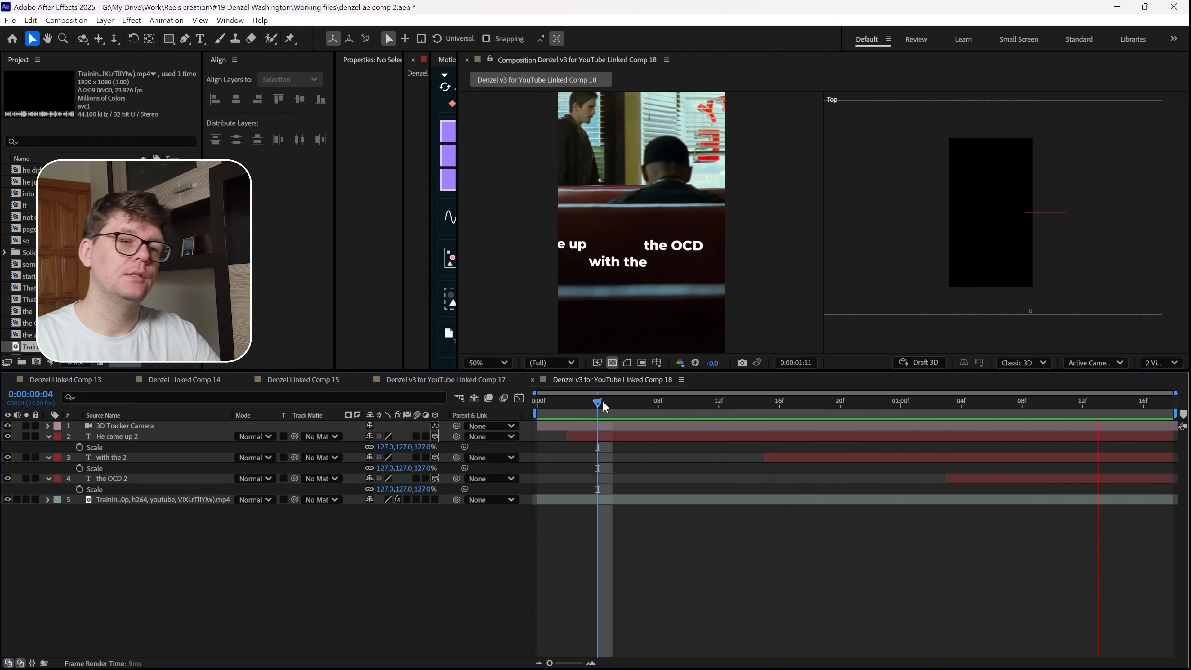
left_click(634, 402)
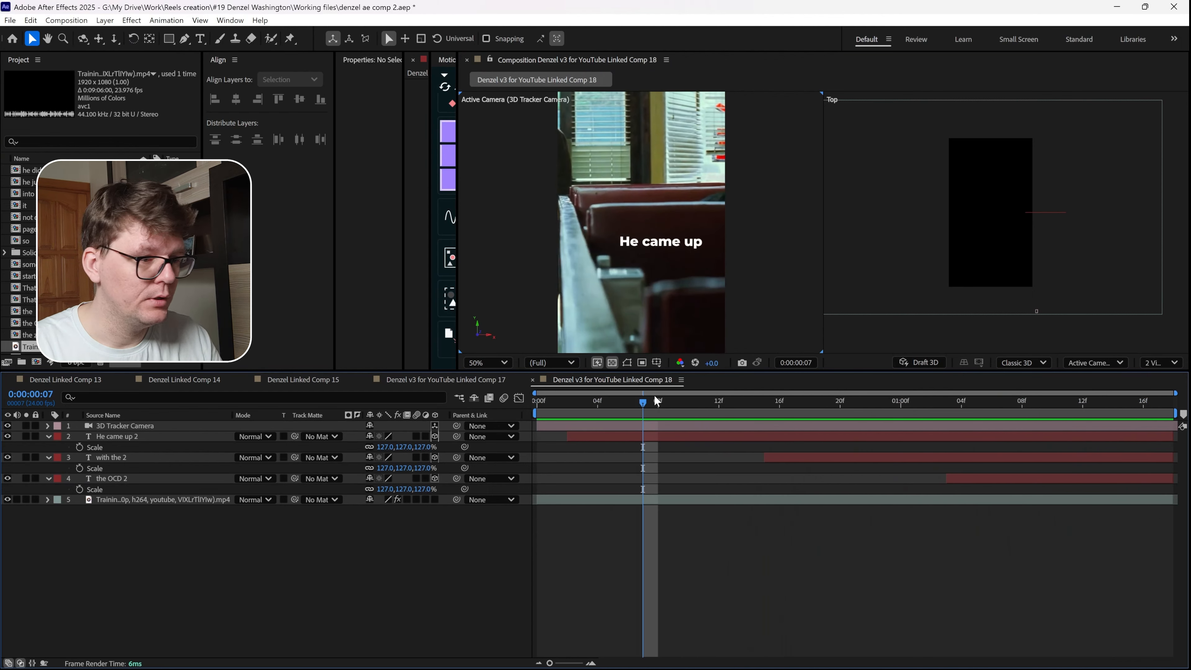
Try the Overlay blending mode on the three caption text layers and preview the blend over the footage
left_click(732, 436)
left_click(1006, 475, "shift")
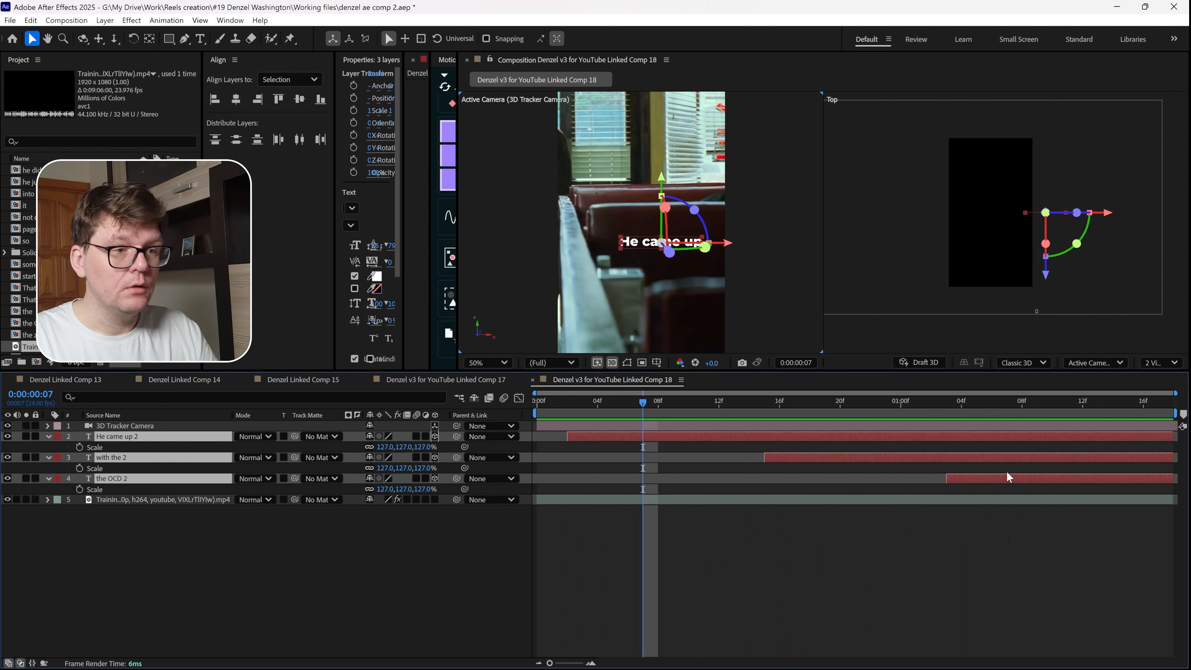
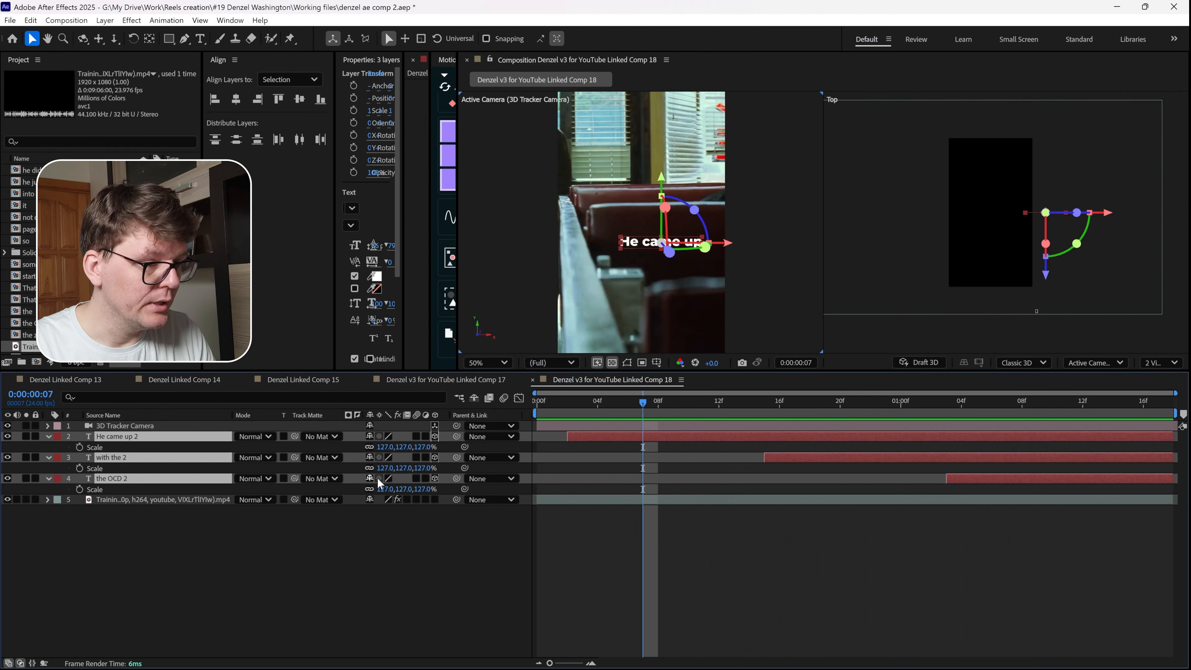
left_click(252, 457)
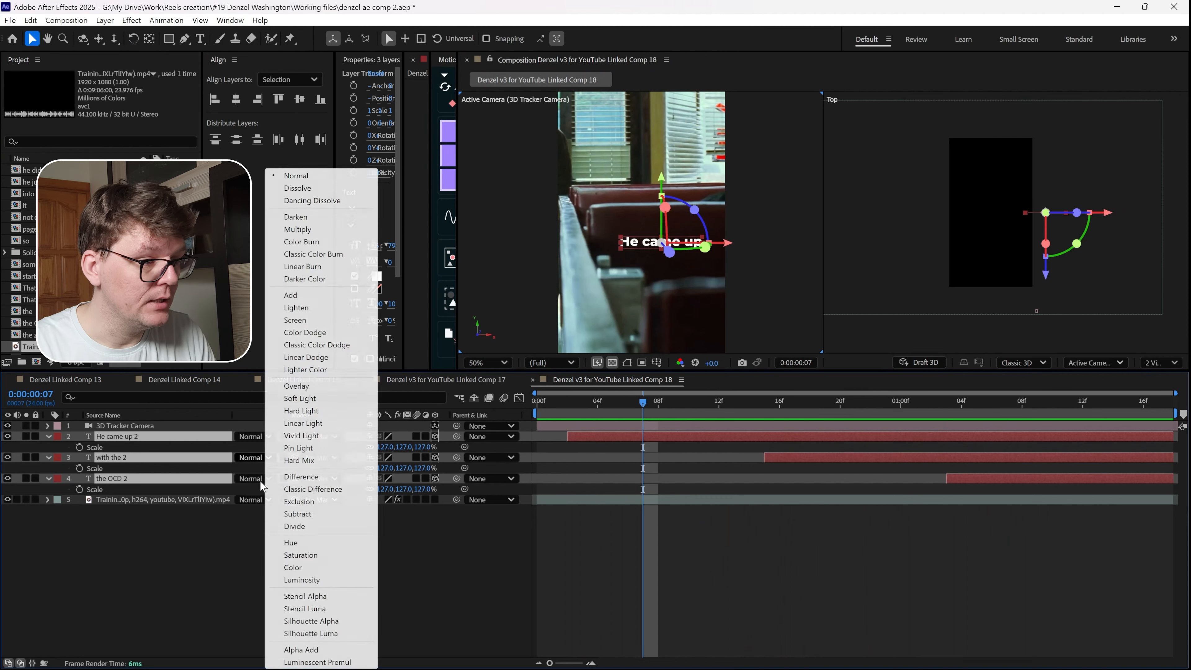
left_click(301, 390)
left_click(744, 556)
key("space")
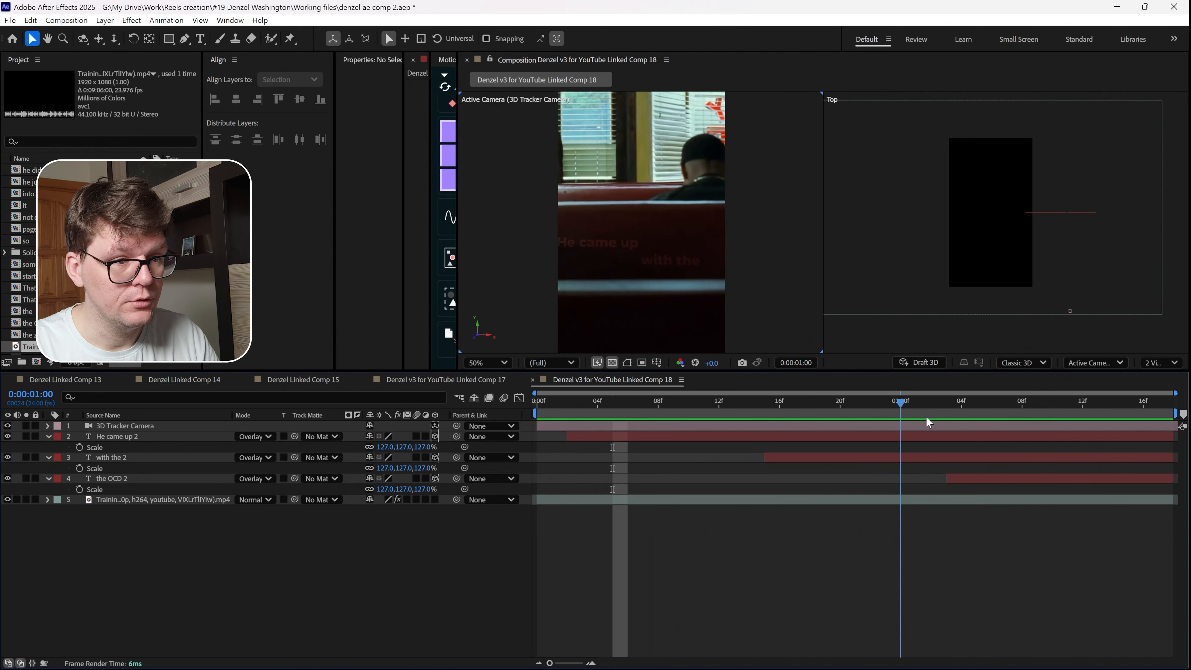
left_click(719, 402)
left_click_drag(719, 400, 506, 379)
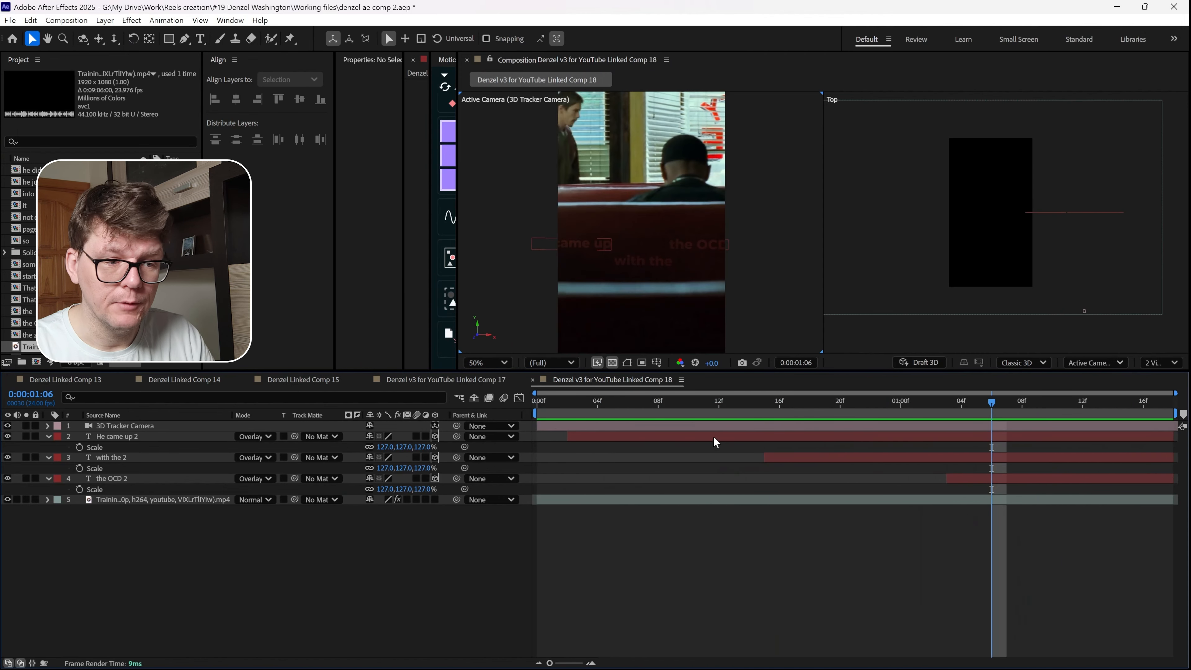
Scale the three caption text layers up to 155% and play the composition to check their size
left_click(714, 438)
left_click(999, 482, "shift")
key("s")
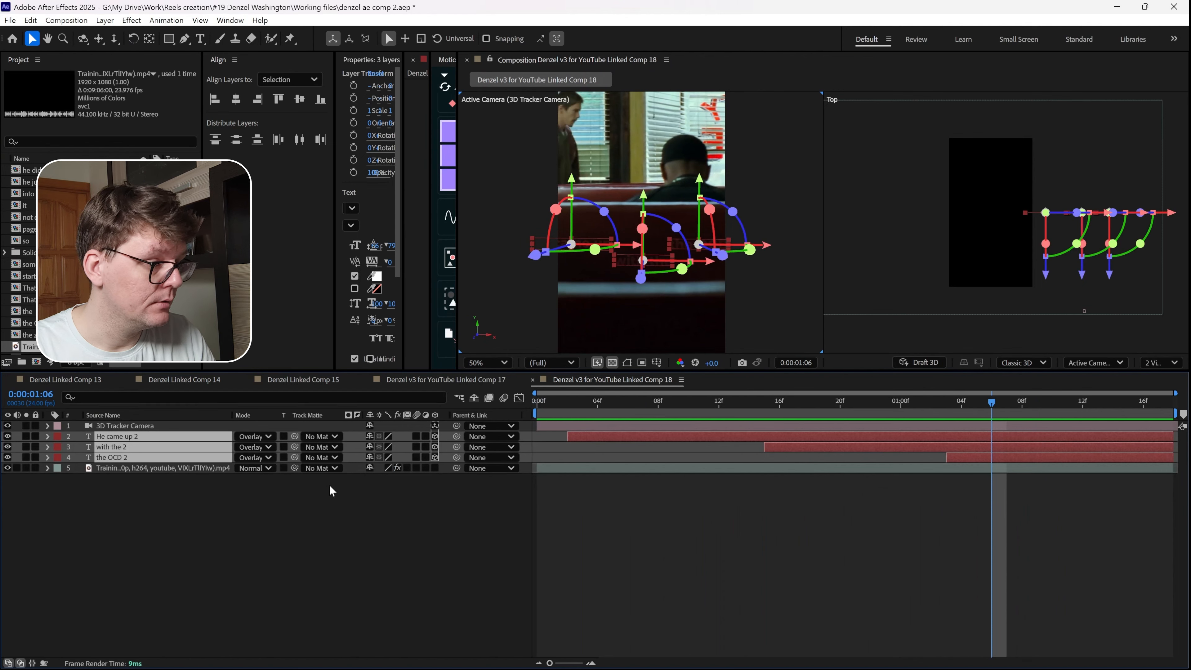
key("s")
left_click_drag(385, 469, 395, 467)
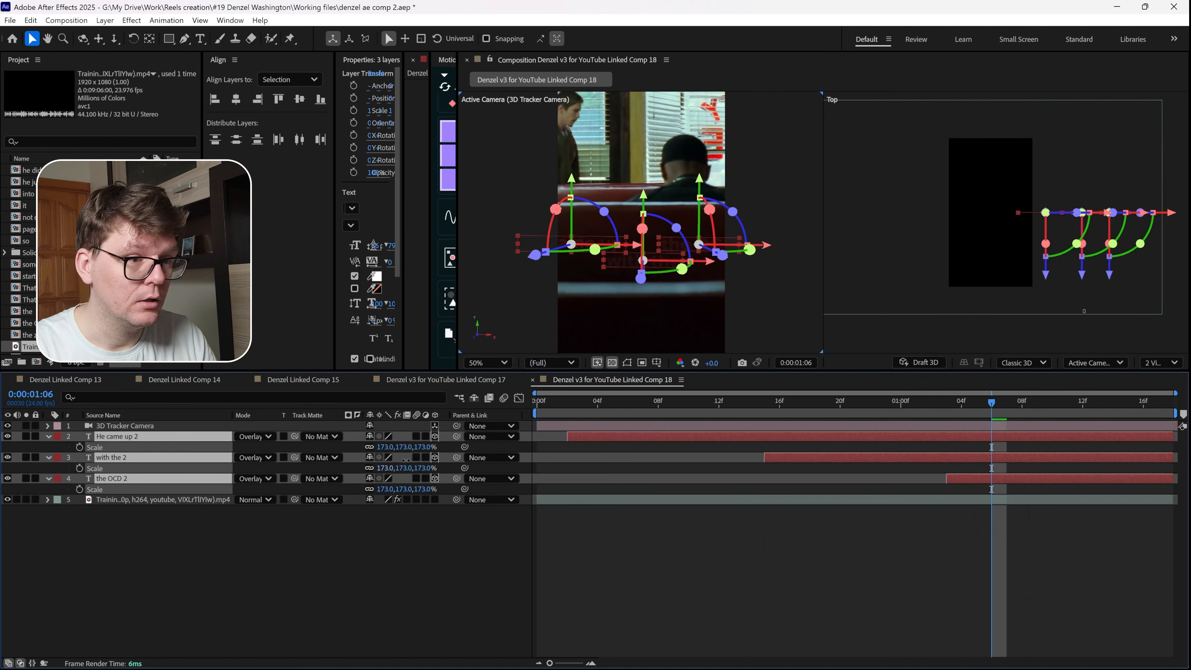
left_click(866, 554)
key("space")
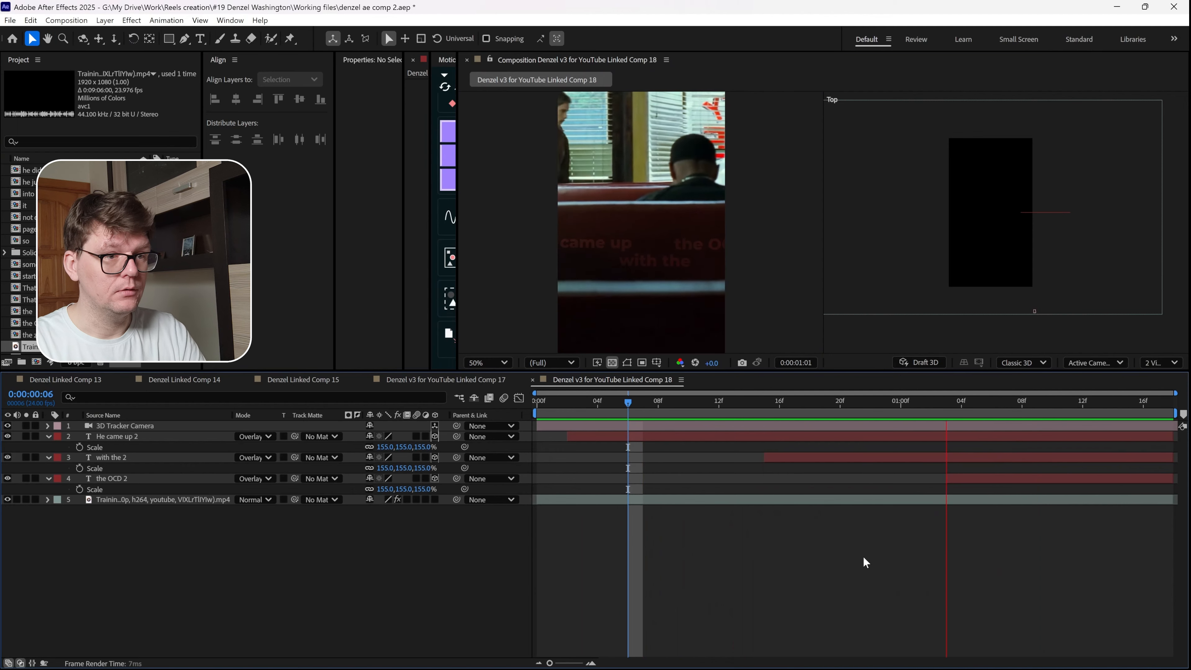
Move "He came up" slightly higher on the seat back and raise "the OCD" level with it
left_click(567, 237)
left_click_drag(567, 237, 576, 237)
left_click(625, 382)
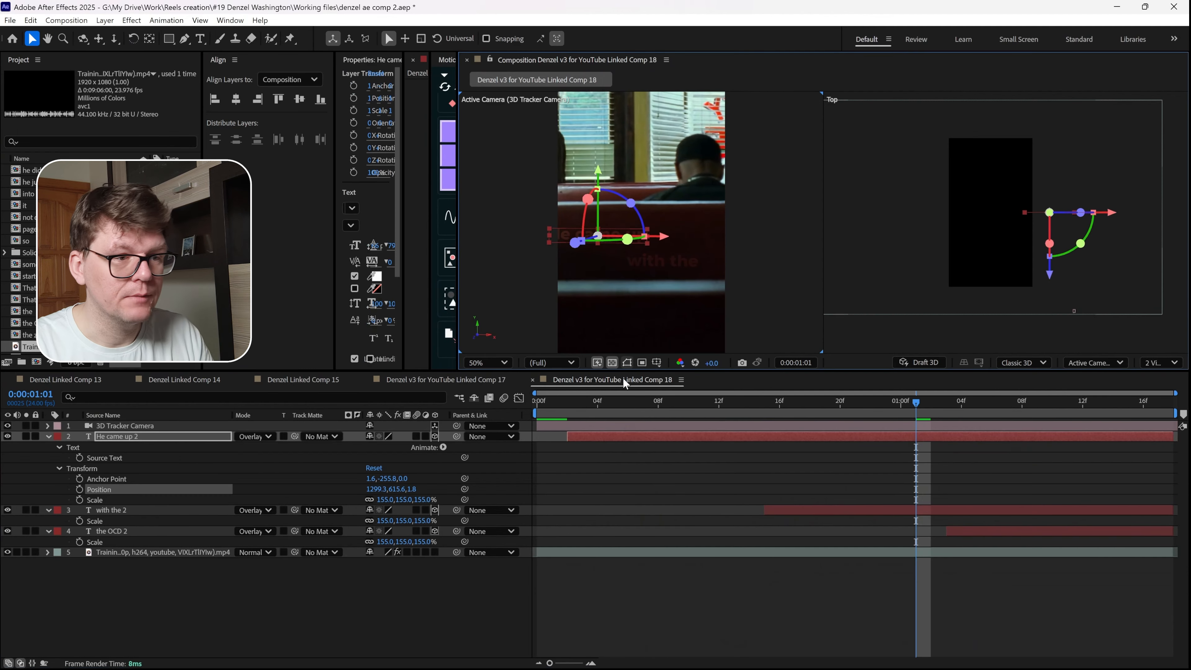
left_click_drag(538, 403, 1081, 414)
left_click(656, 491)
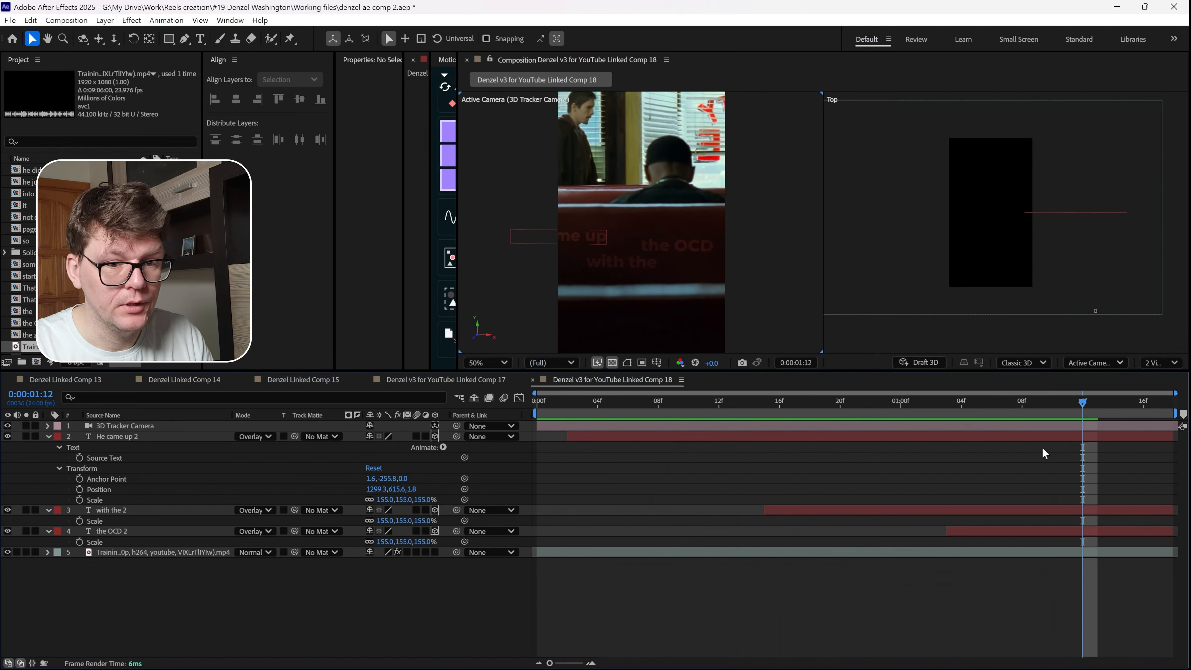
left_click(1065, 531)
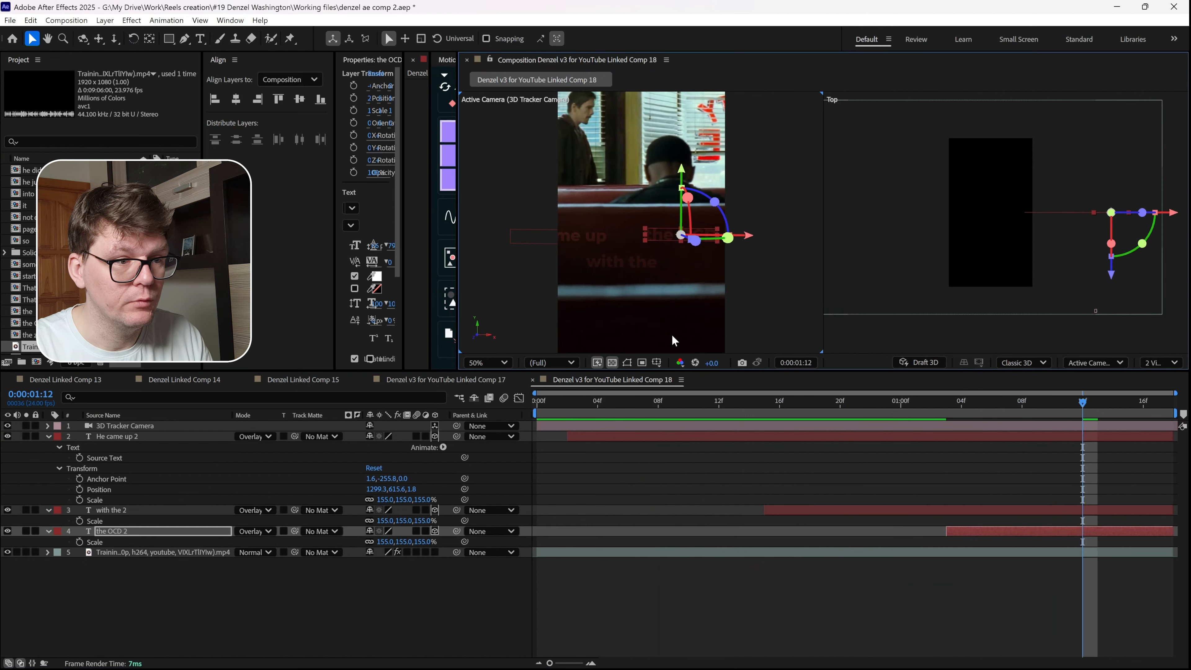
left_click(714, 475)
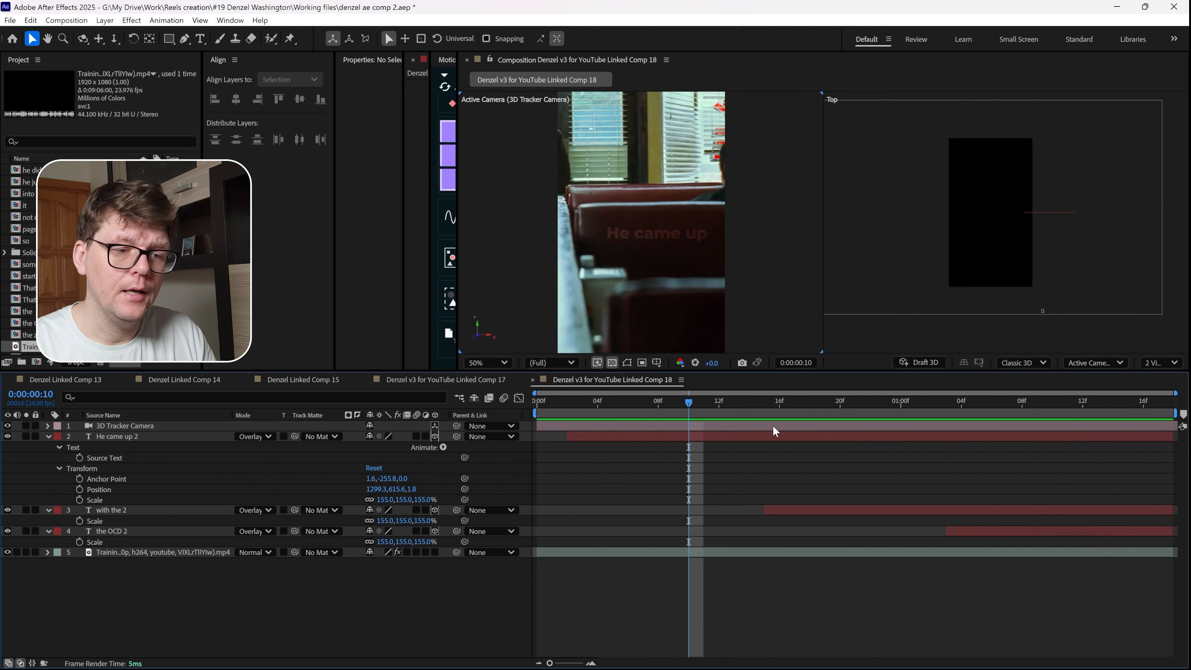
Set the blending mode of all three caption text layers to Soft Light and preview the result
left_click(776, 436)
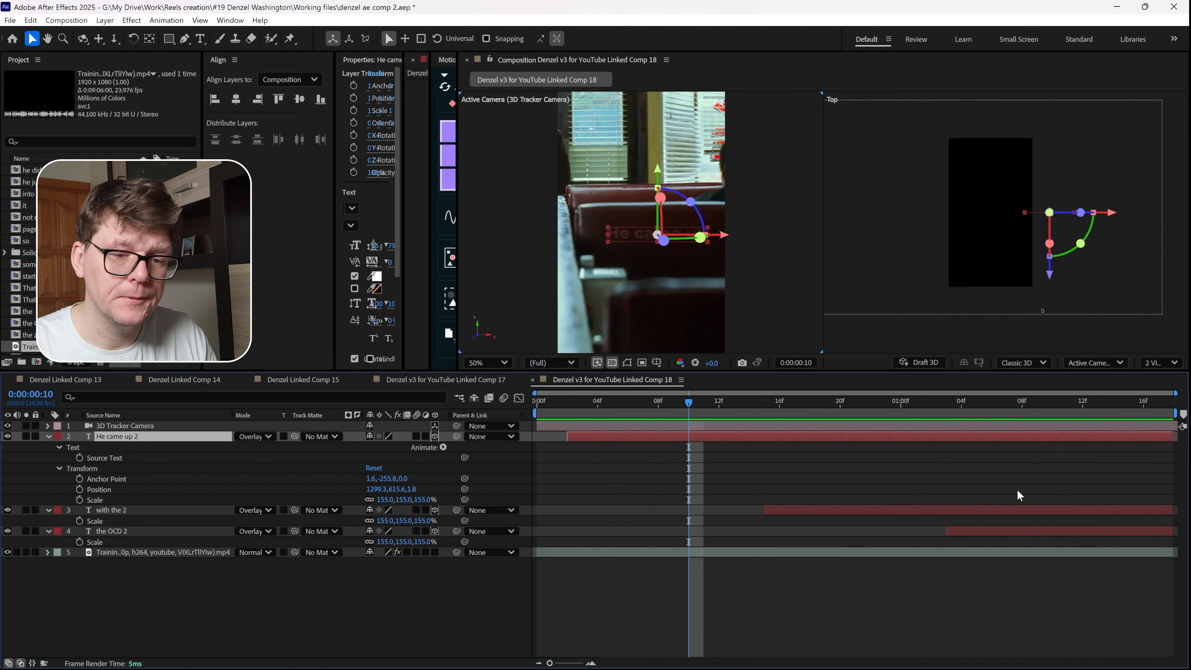
left_click(1049, 532, "shift")
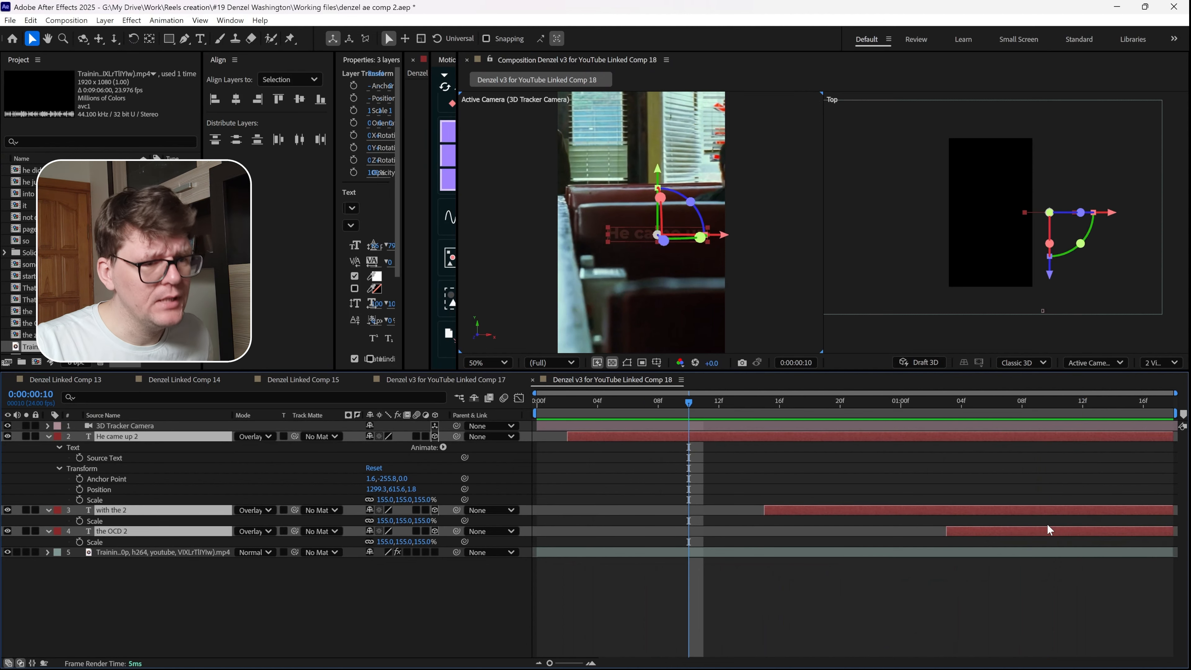
left_click(1039, 404)
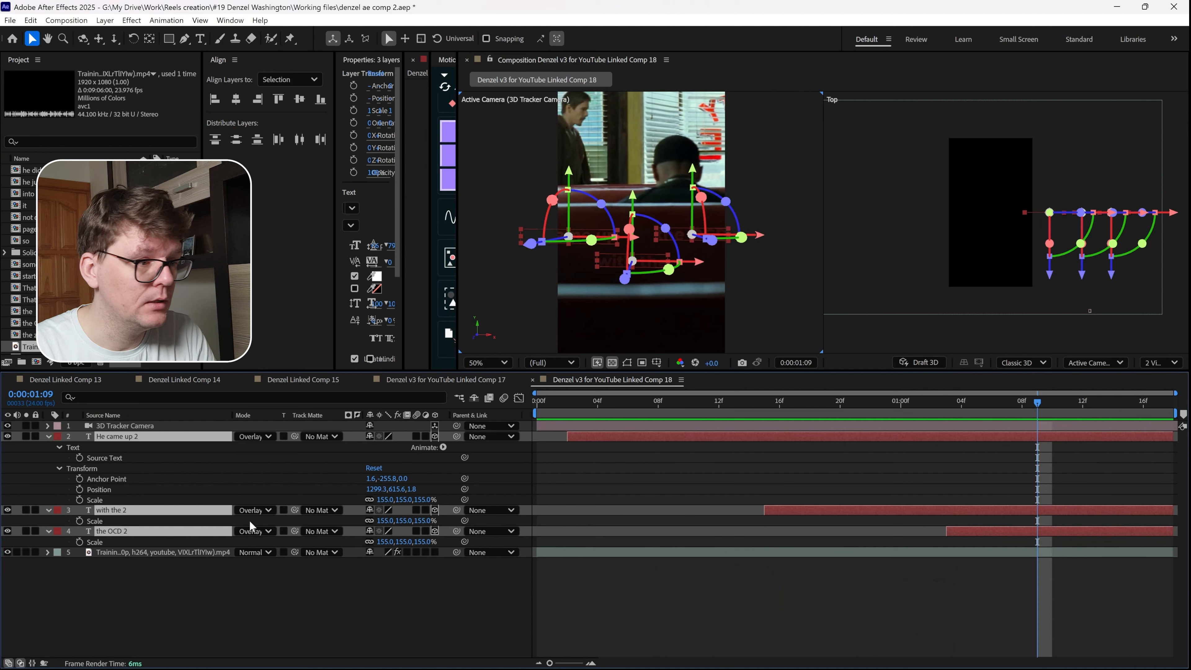
left_click(253, 438)
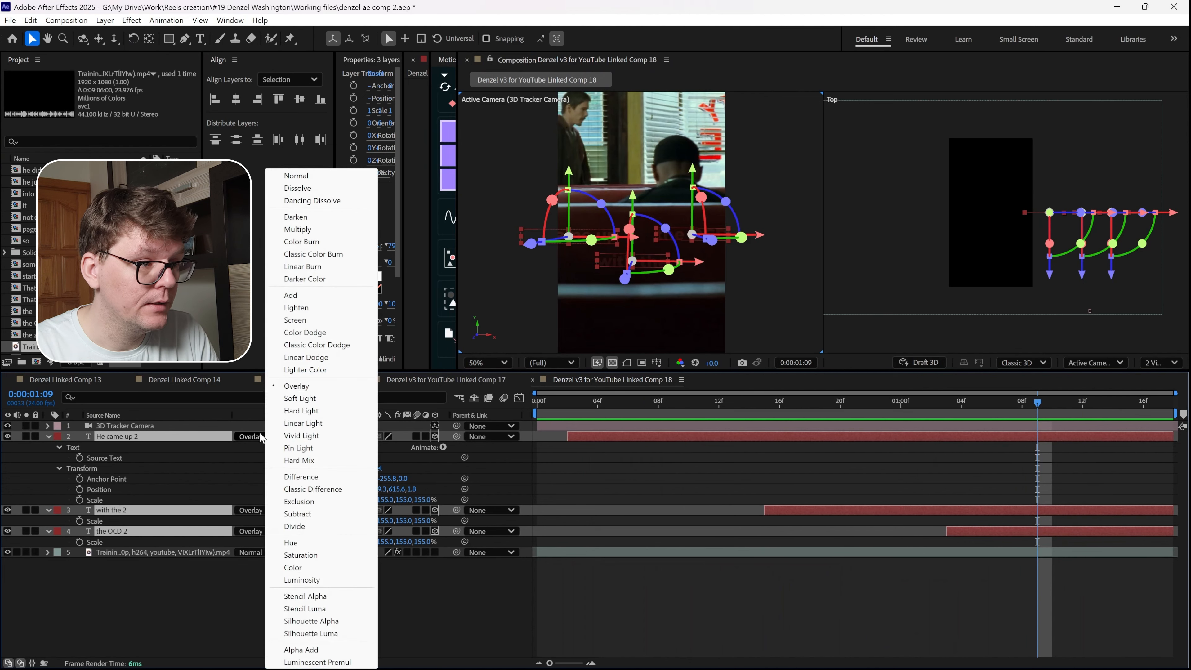
left_click(301, 399)
left_click(743, 584)
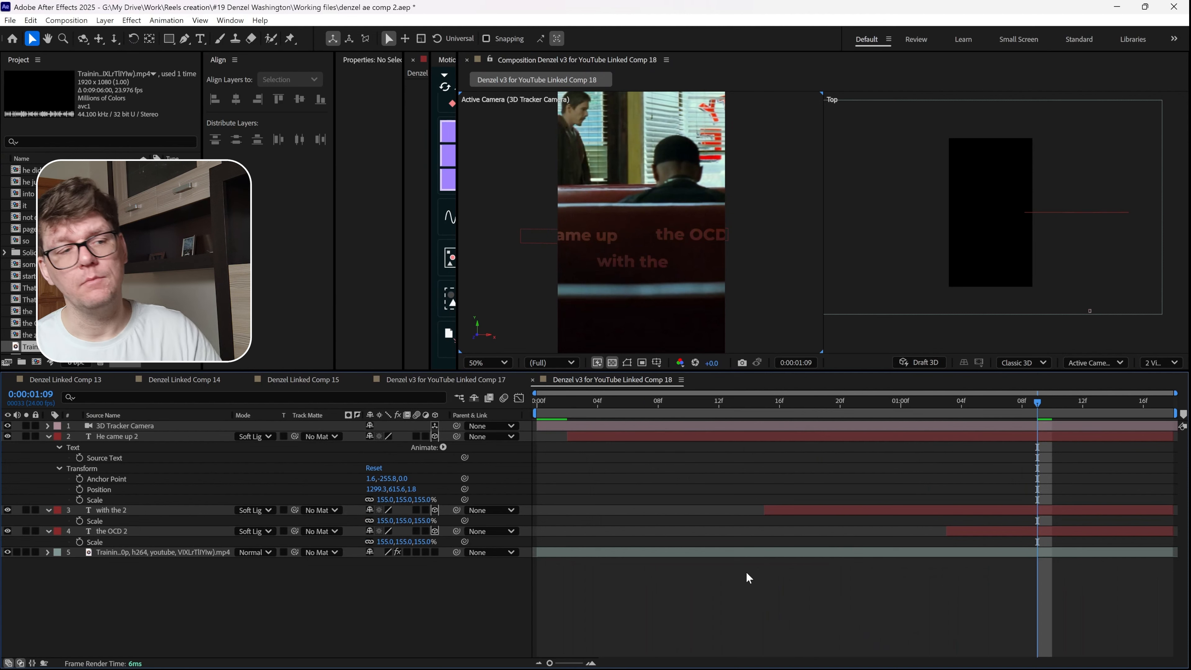
key("space")
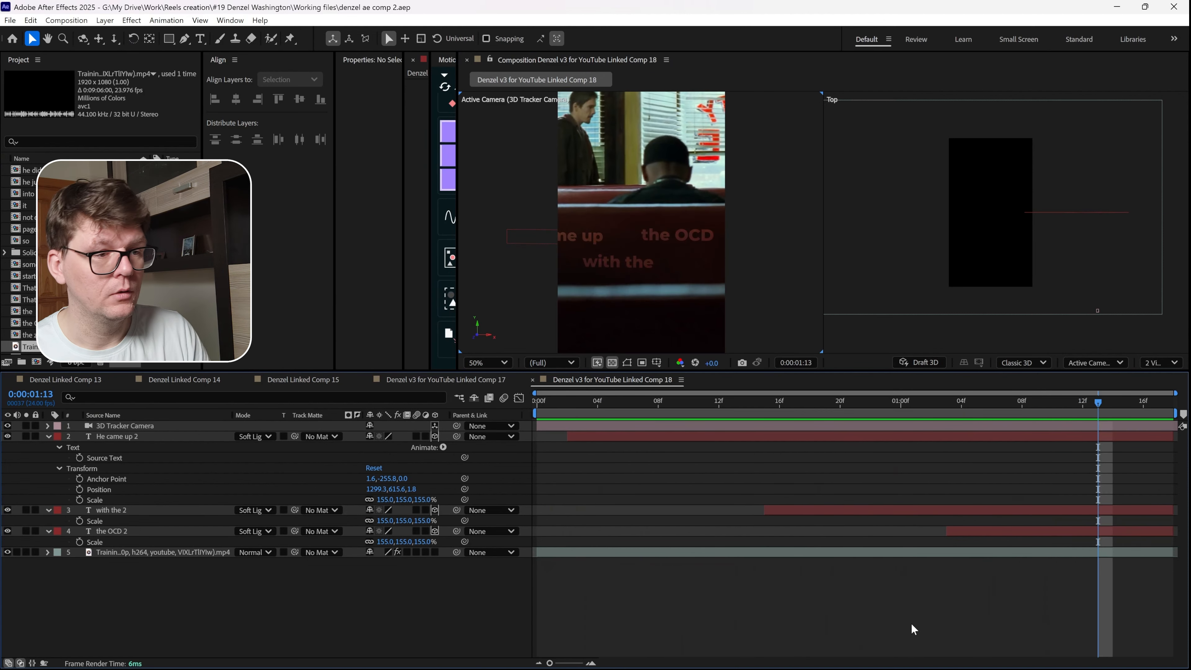
Remove the word "the" from the third caption so that it reads "OCD"
double_click(675, 237)
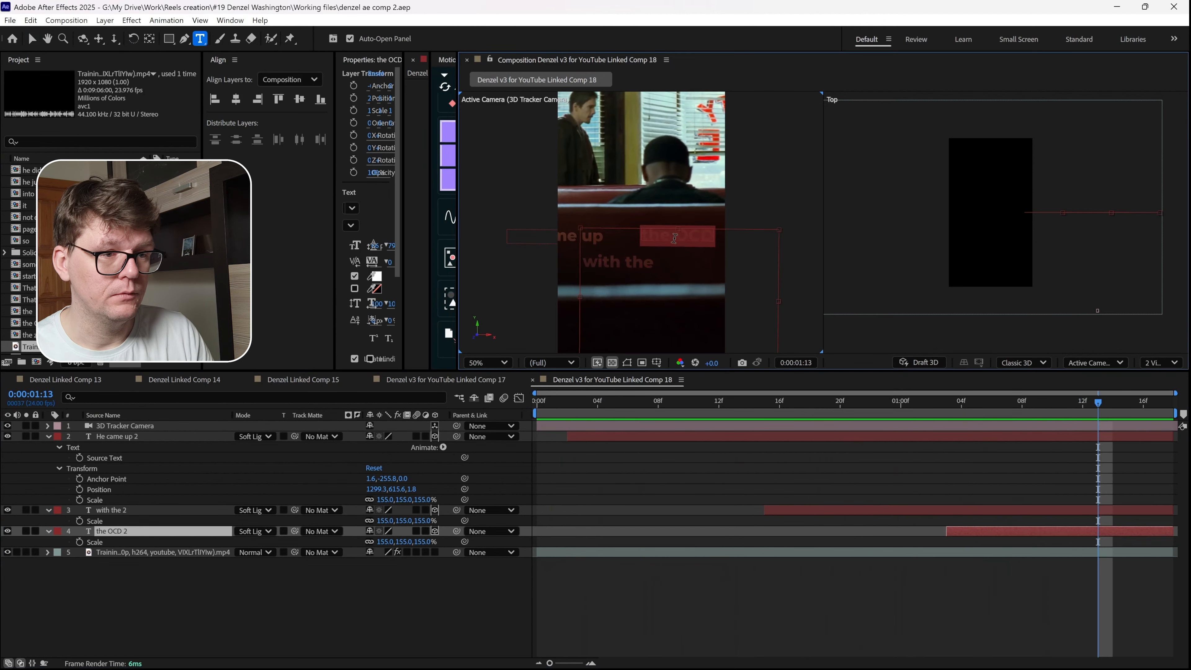
left_click_drag(675, 235, 573, 230)
key("BackSpace")
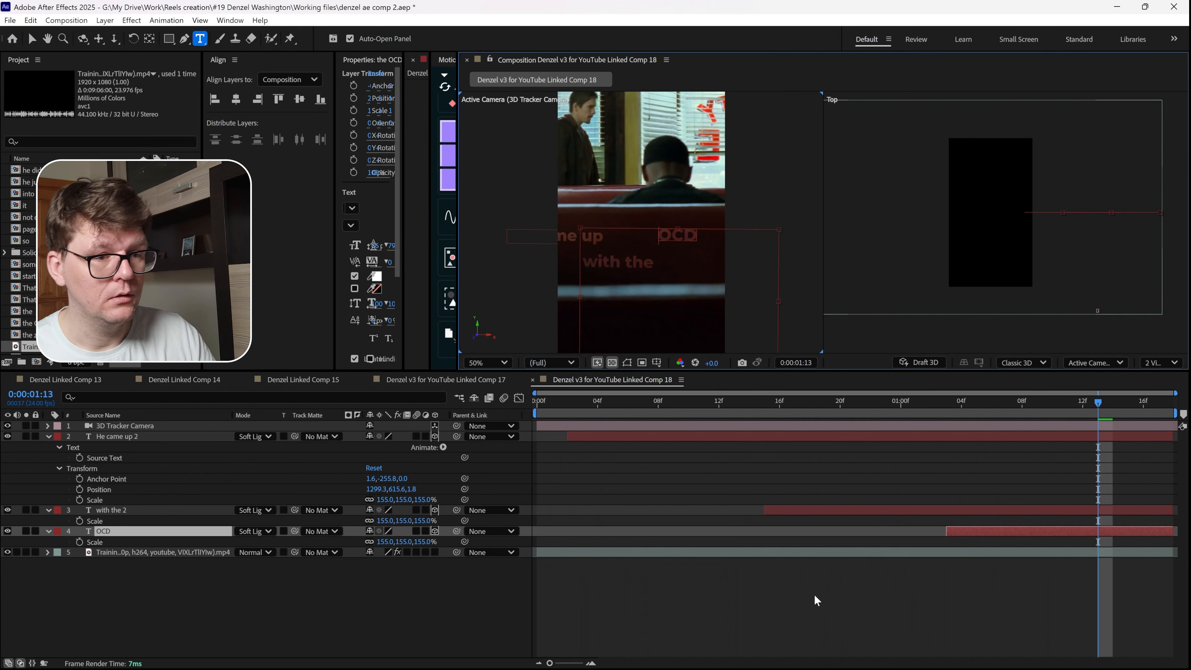
left_click(816, 601)
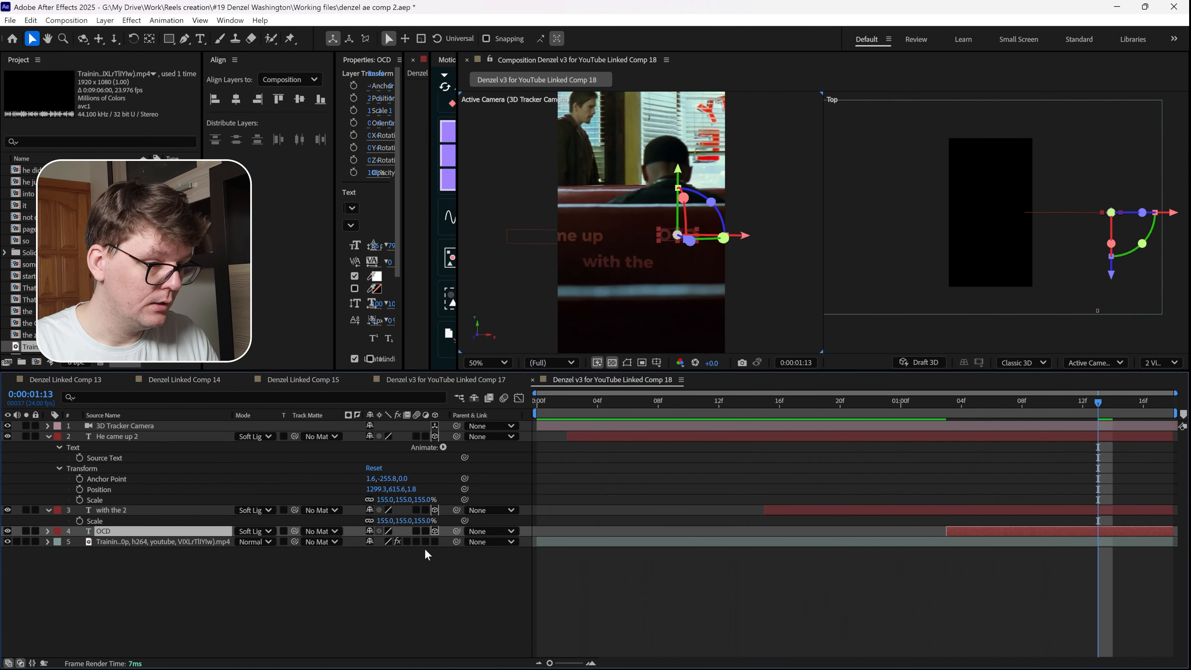
Scale the "OCD" caption up to 210%, move it slightly lower, and scrub through the shot
left_click_drag(382, 520, 401, 518)
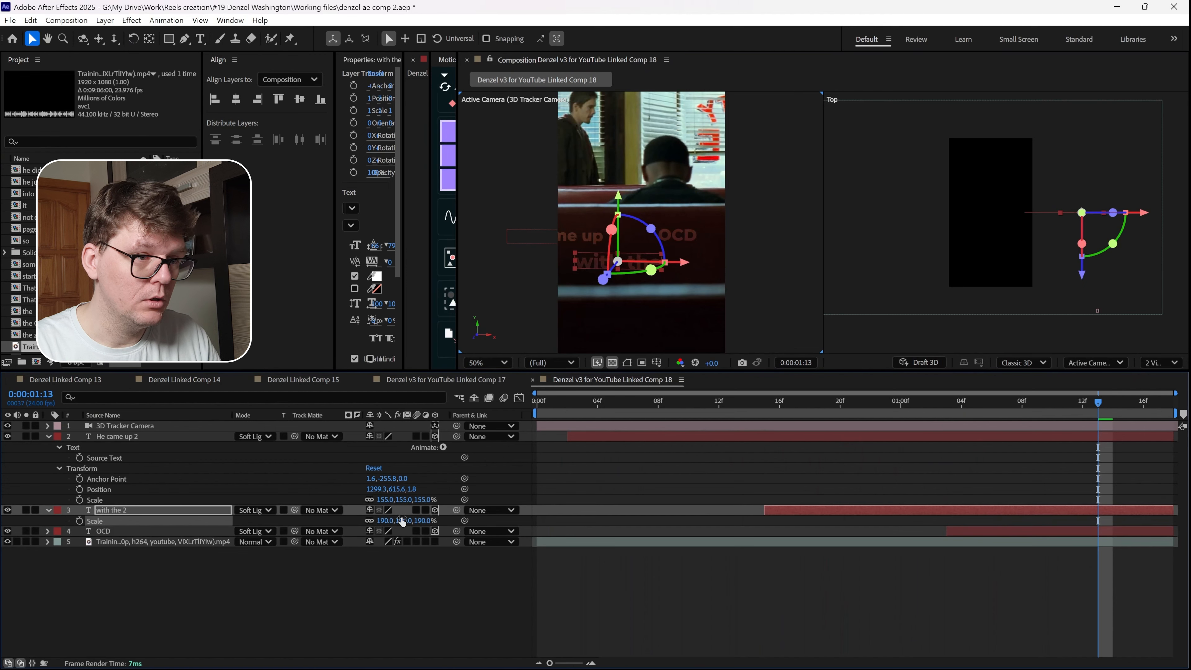
key("ctrl+z")
key("s")
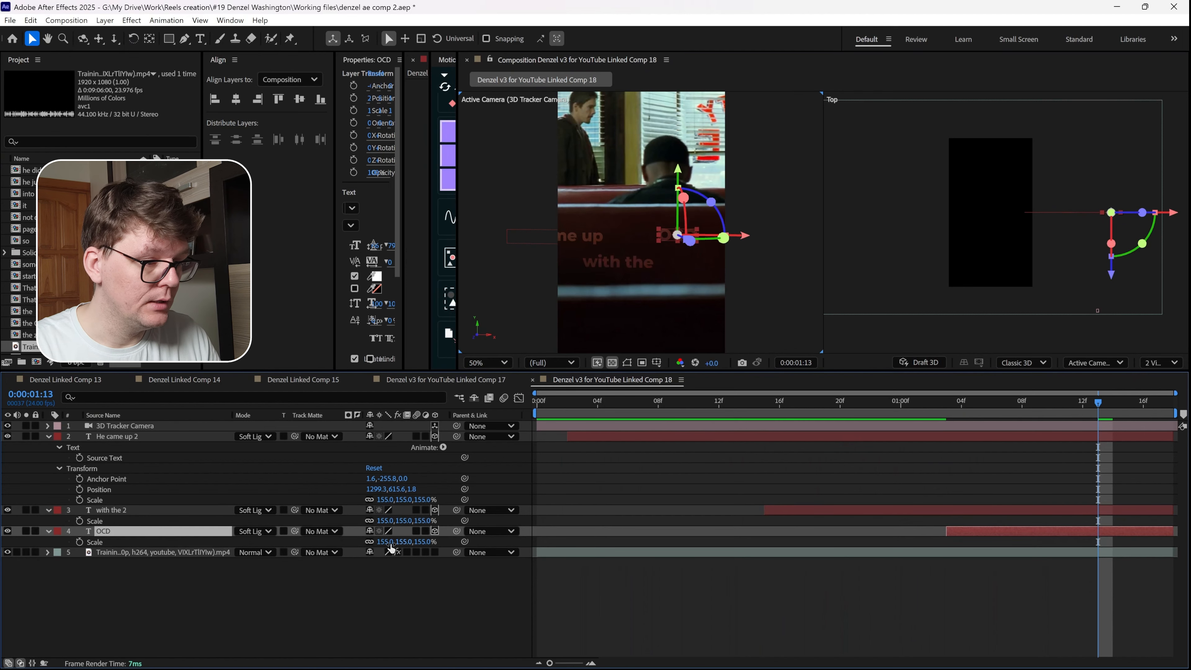
left_click_drag(387, 541, 433, 523)
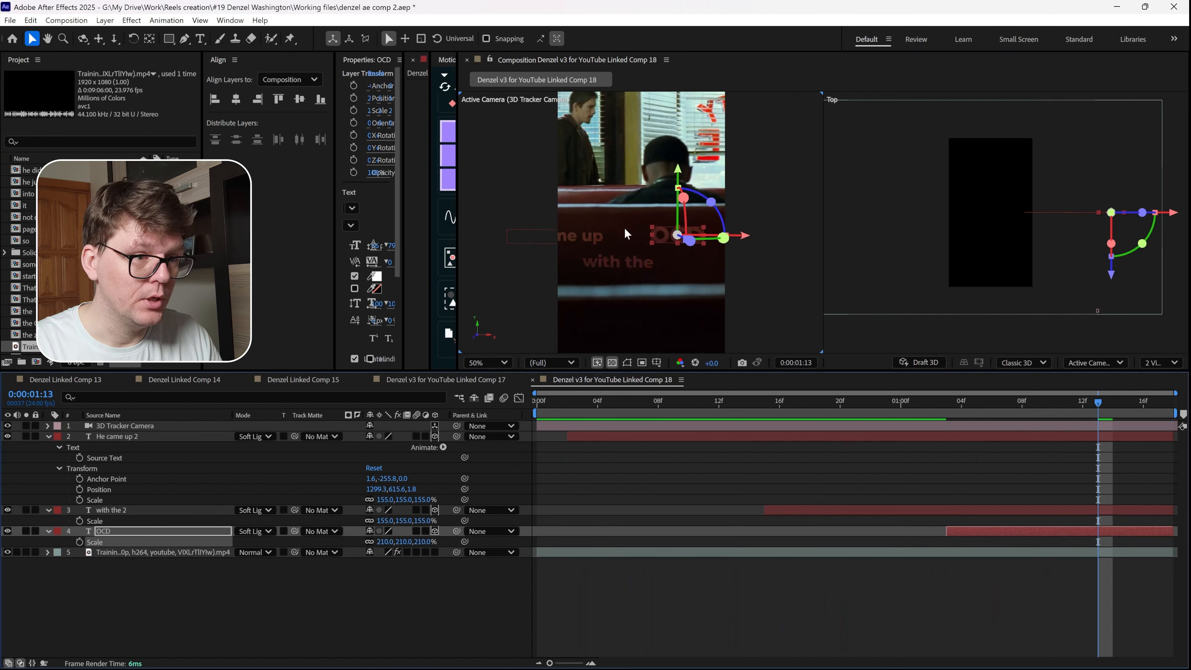
left_click_drag(662, 234, 659, 245)
key("Return")
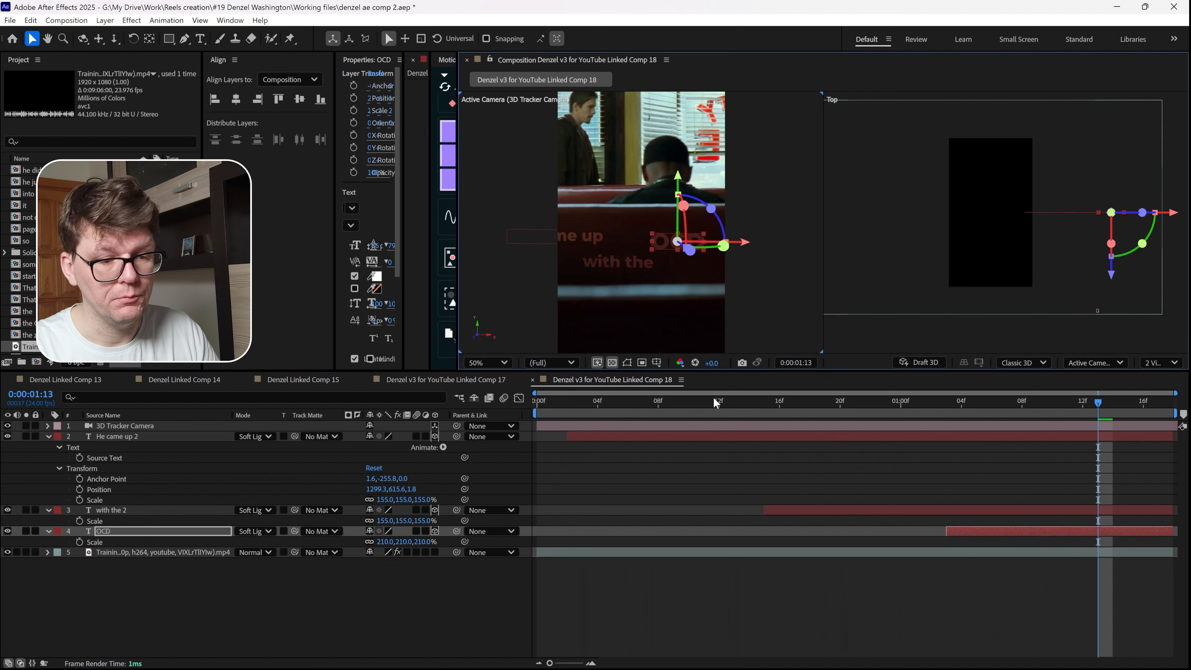
left_click(753, 572)
scroll(634, 304, "down", 2)
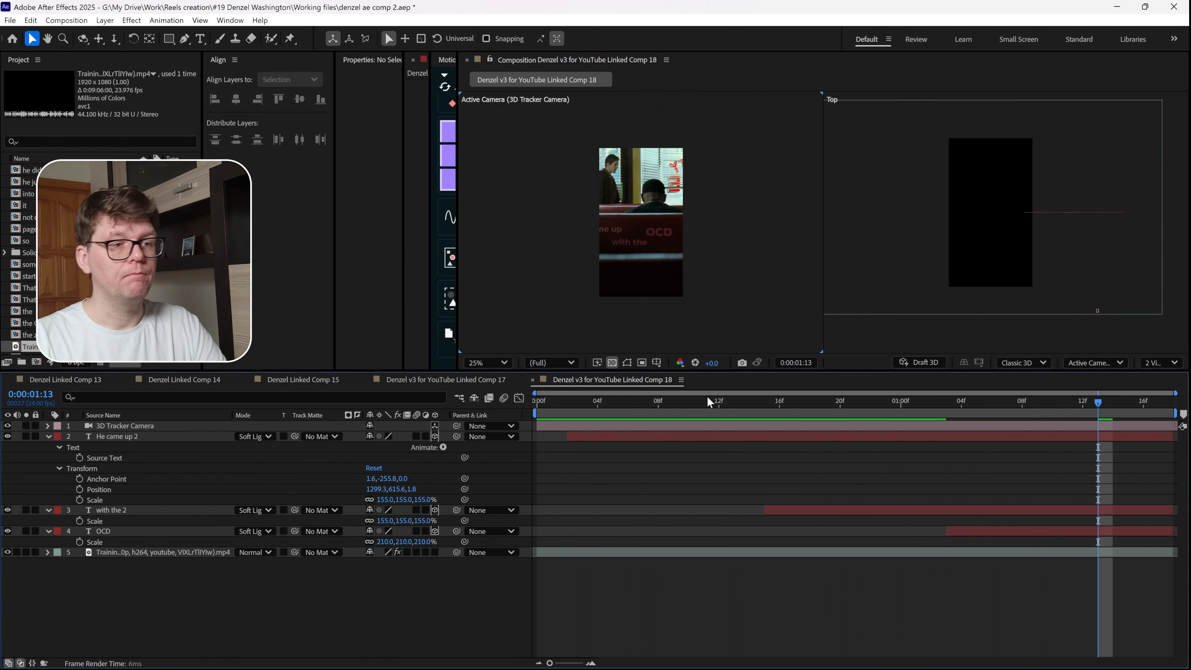
left_click_drag(707, 396, 810, 425)
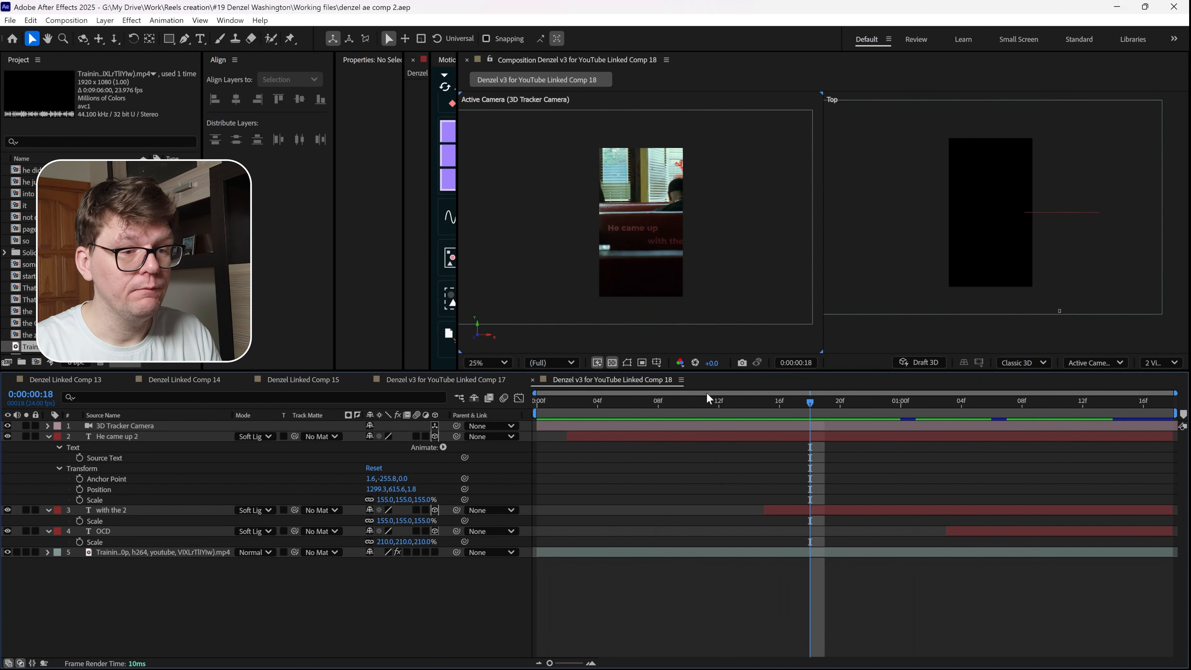
Keyframe the opacity of "He came up" from 100% at 0:00:00:15 to 0% at 0:00:00:17
left_click(633, 232)
scroll(793, 474, "up", 3)
scroll(797, 470, "down", 3)
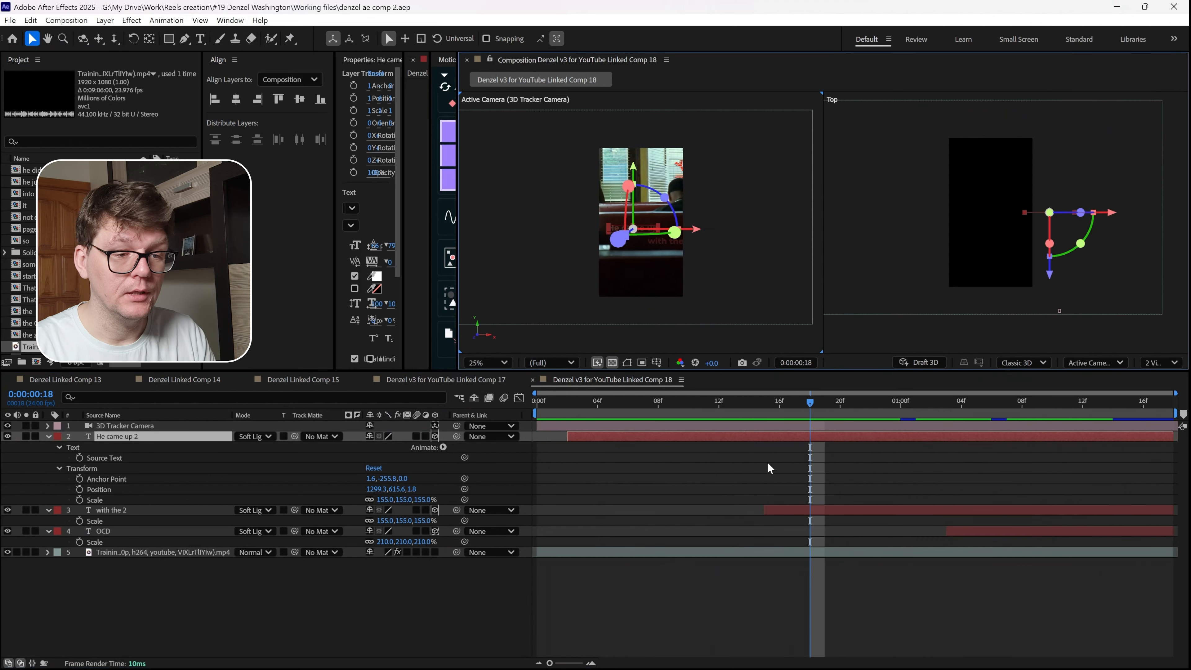
left_click(796, 403)
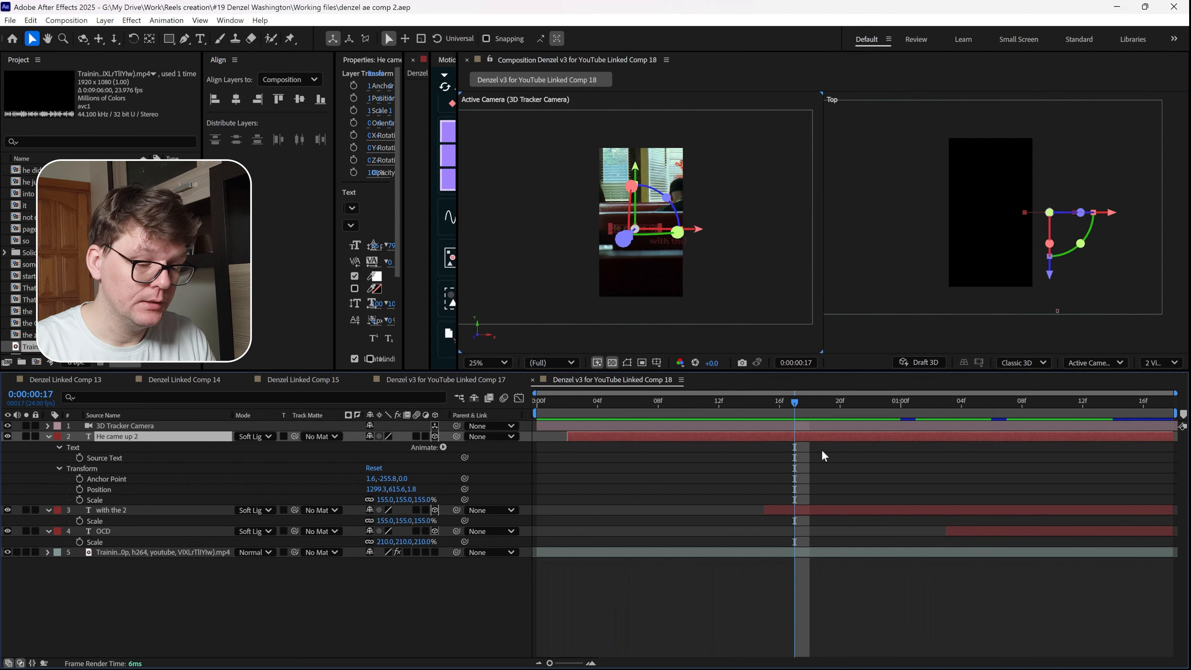
key("t")
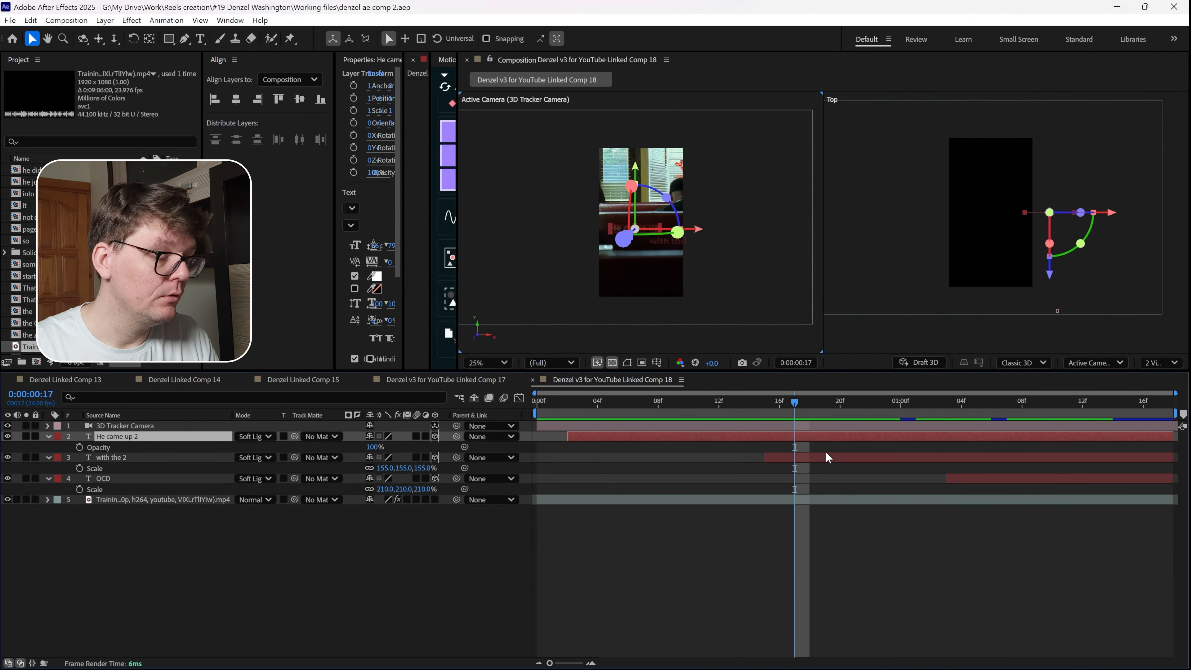
left_click(80, 447)
key("alt+Left")
key("alt+Left")
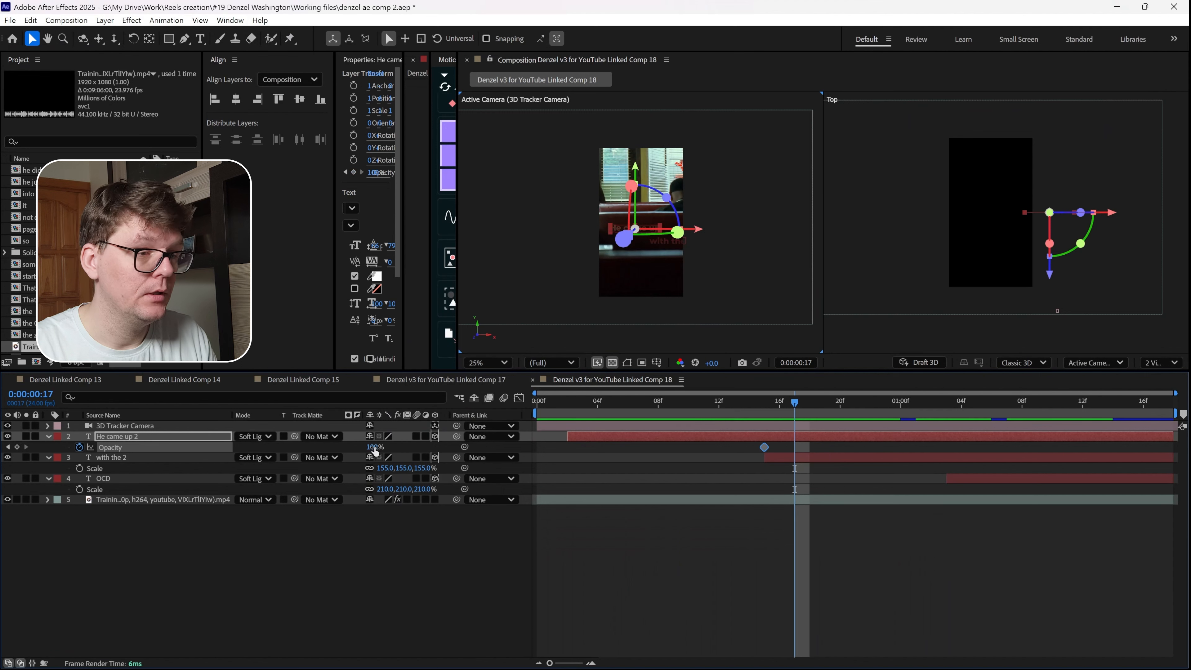
left_click_drag(373, 448, 26, 460)
key("period")
key("period")
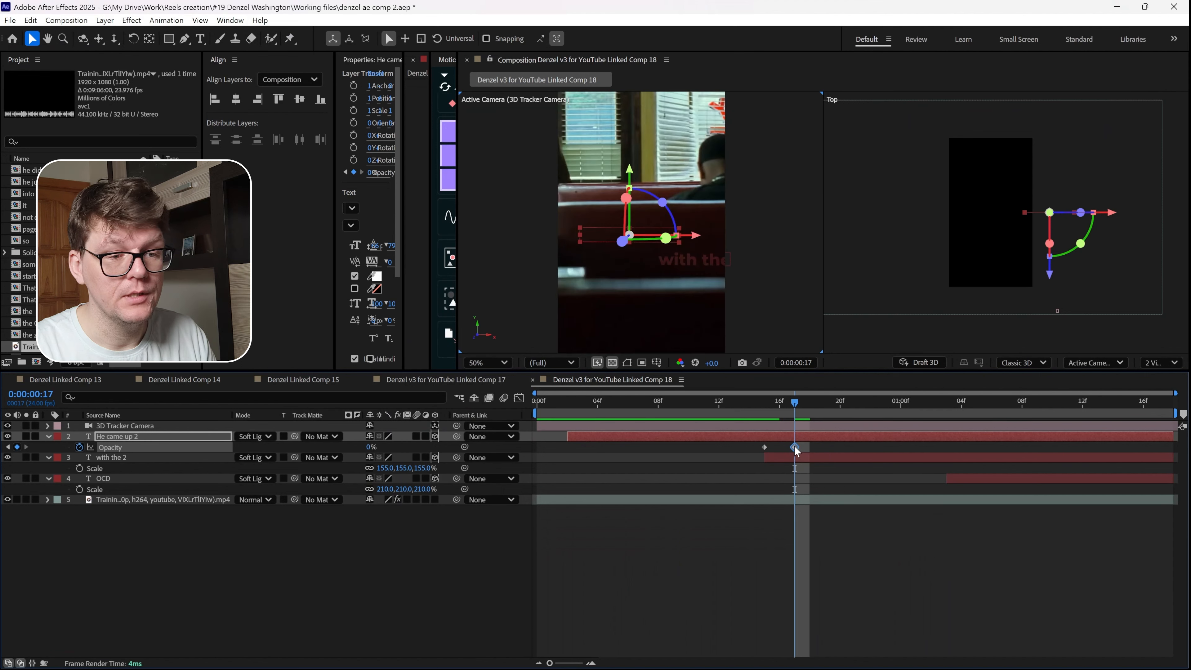
Lengthen the "He came up" fade-out by moving its 0% opacity keyframe to 0:00:00:21, and preview the fade
left_click_drag(794, 447, 855, 448)
left_click(695, 404)
key("space")
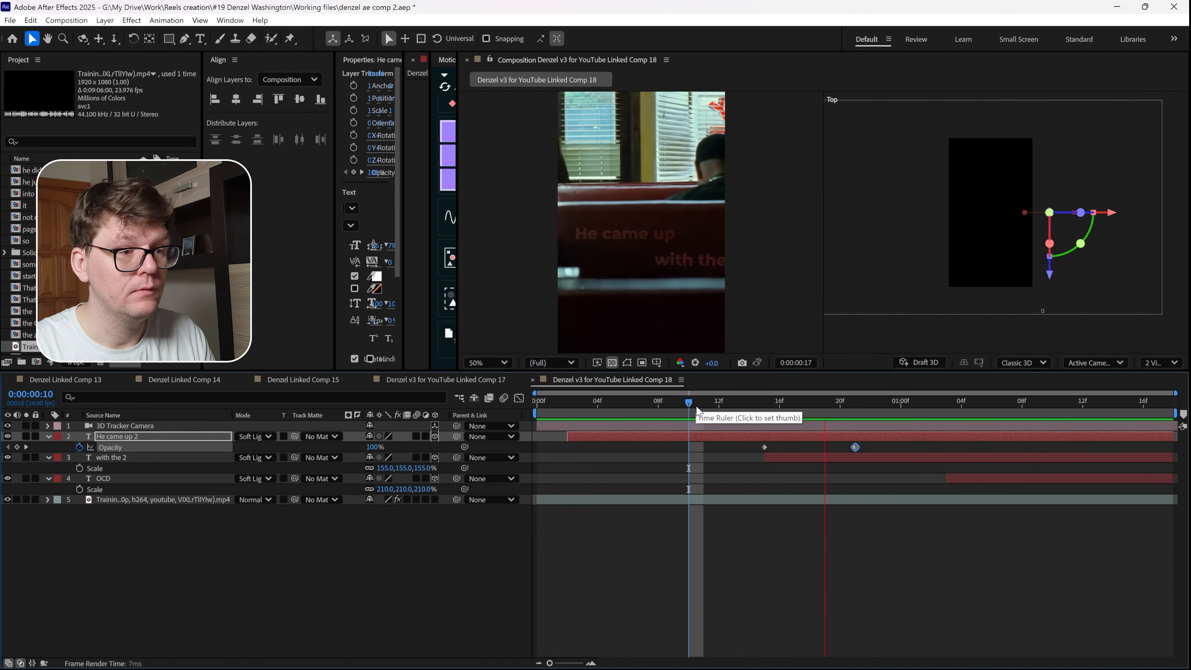
left_click(765, 400)
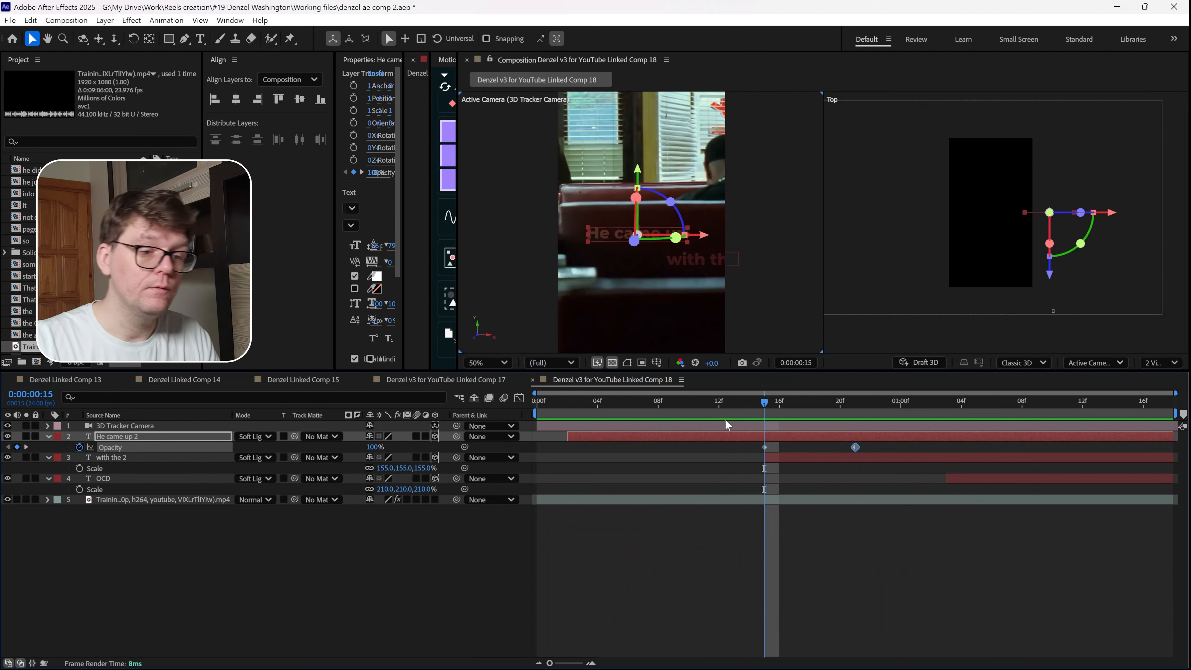
left_click(151, 437)
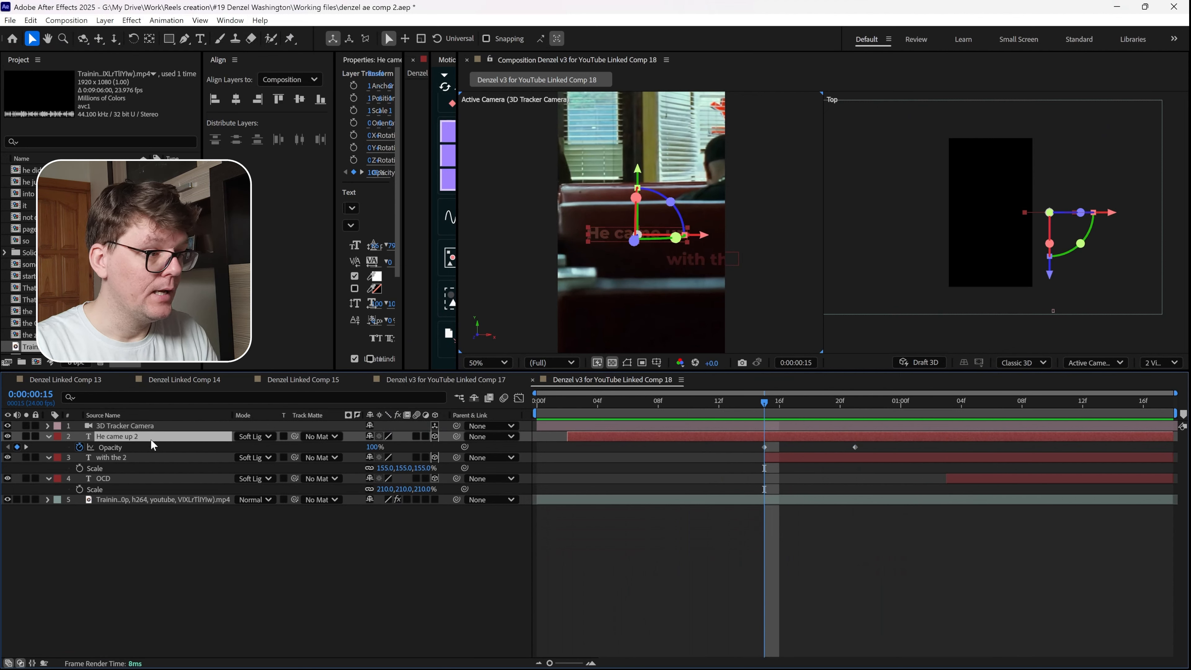
Add a Gaussian Blur effect to the "He came up" caption and widen the space showing its effect settings
key("ctrl+space")
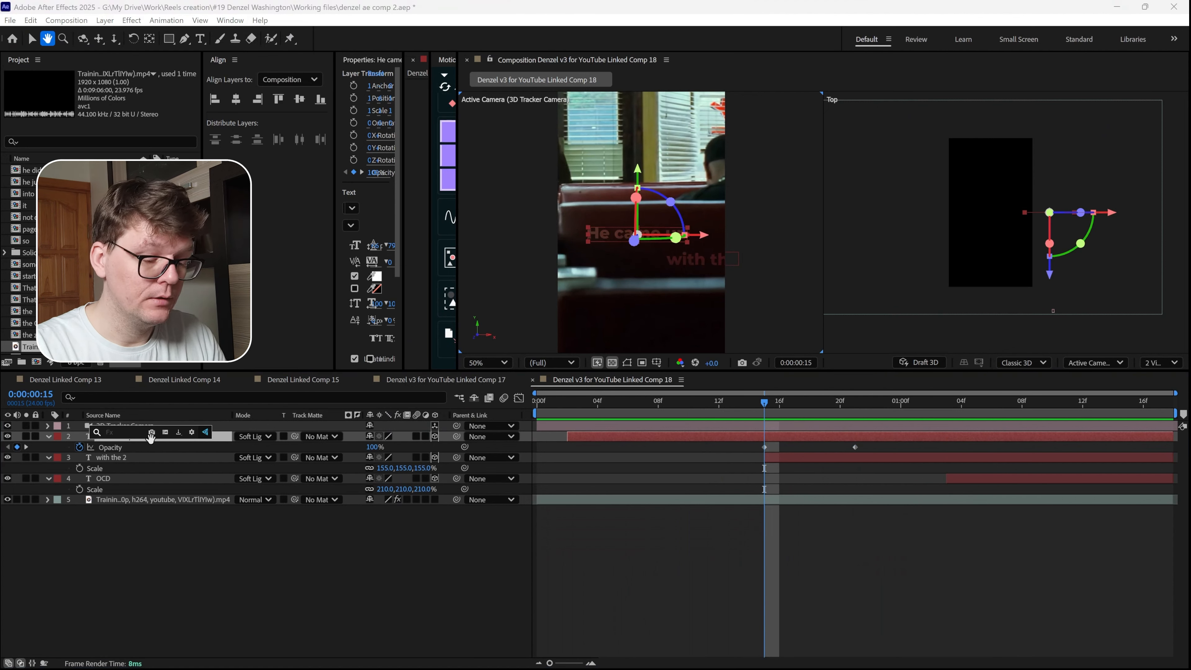
type("gaus")
left_click(128, 457)
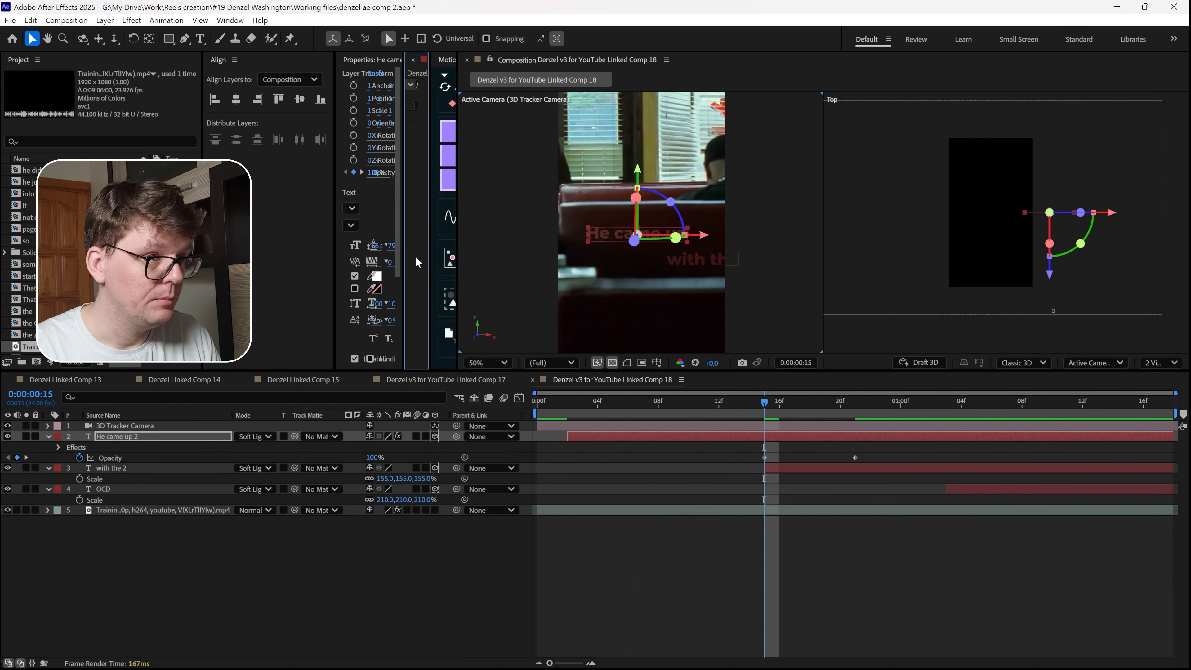
left_click_drag(335, 227, 265, 229)
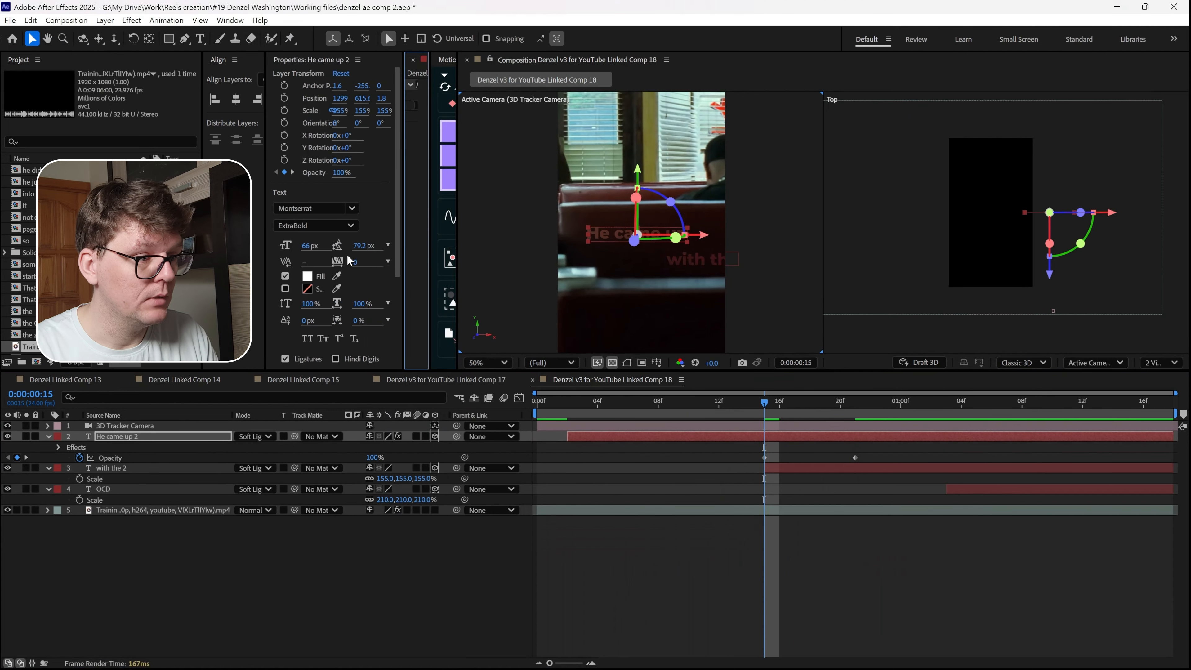
scroll(323, 284, "down", 5)
scroll(323, 284, "up", 5)
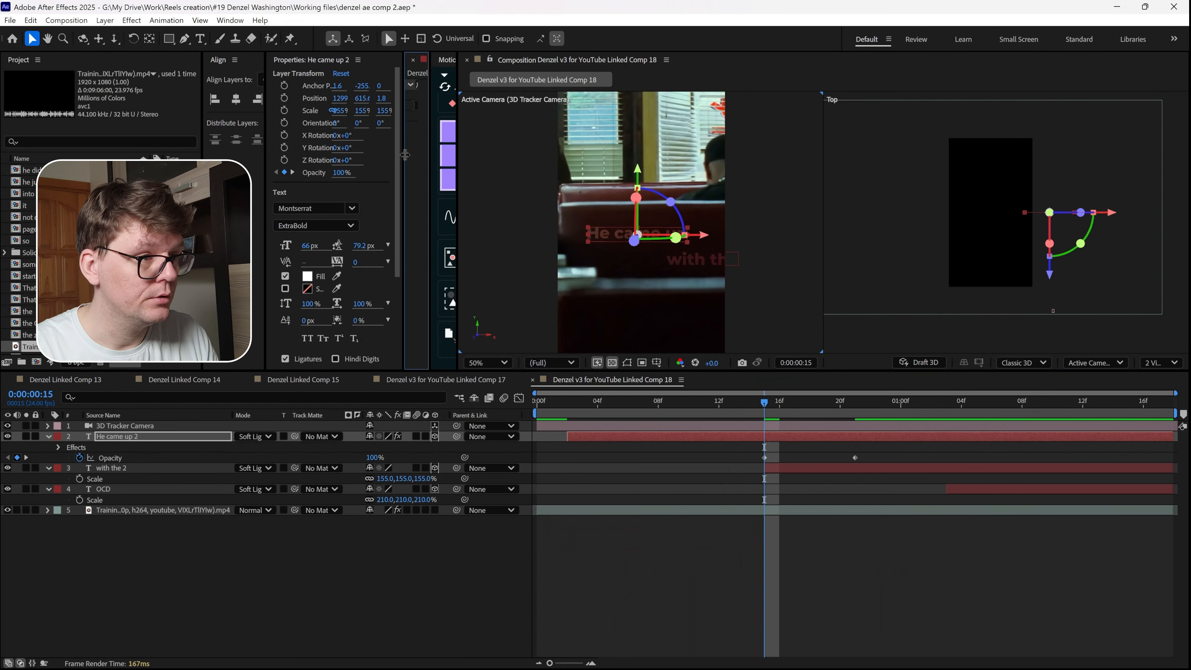
left_click_drag(404, 157, 295, 141)
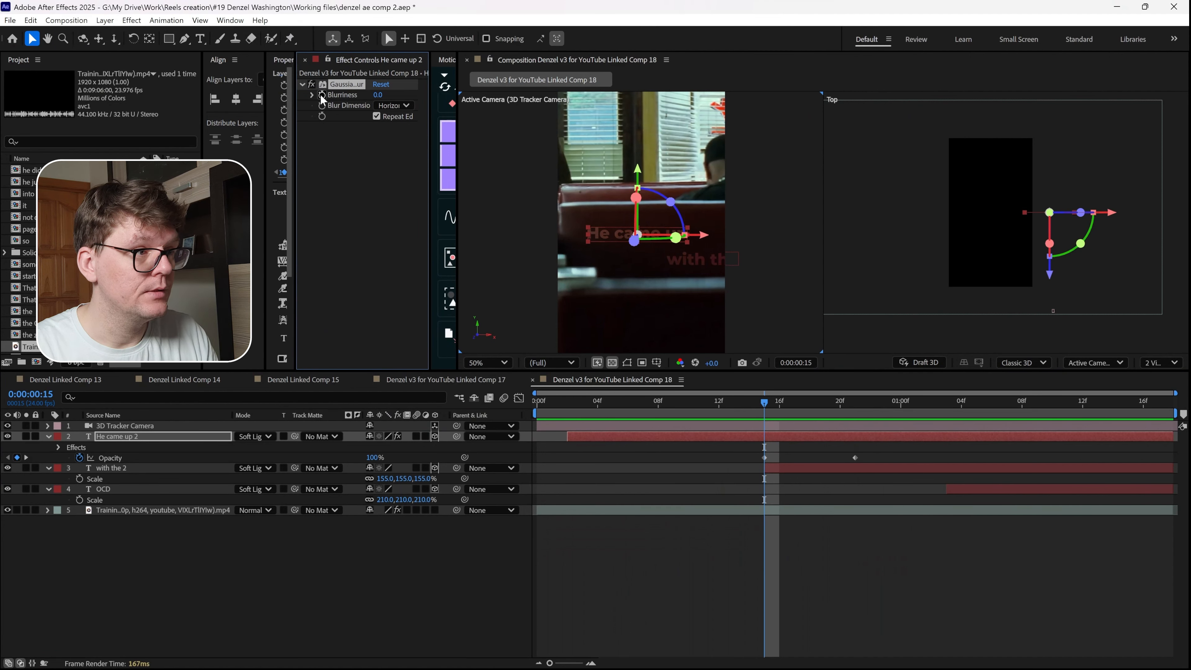
Keyframe the caption's Blurriness from 0 at 0:00:00:15 to 46.2 at 0:00:00:19, and preview the blurred fade-out
left_click_drag(774, 399, 826, 404)
left_click_drag(378, 95, 722, 122)
left_click(880, 617)
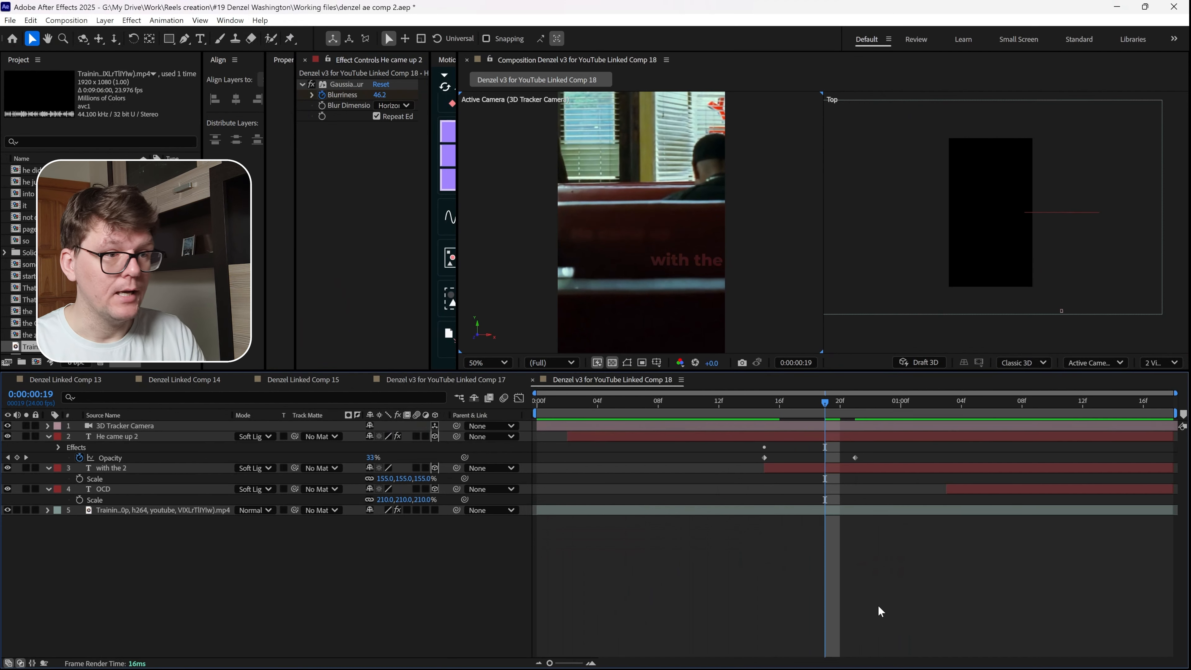
left_click(764, 402)
left_click_drag(763, 402, 916, 417)
Copy the Blurriness and Opacity keyframes from "He came up" to the "with the" caption at 0:00:01:03, and preview the result
left_click(117, 437)
key("u")
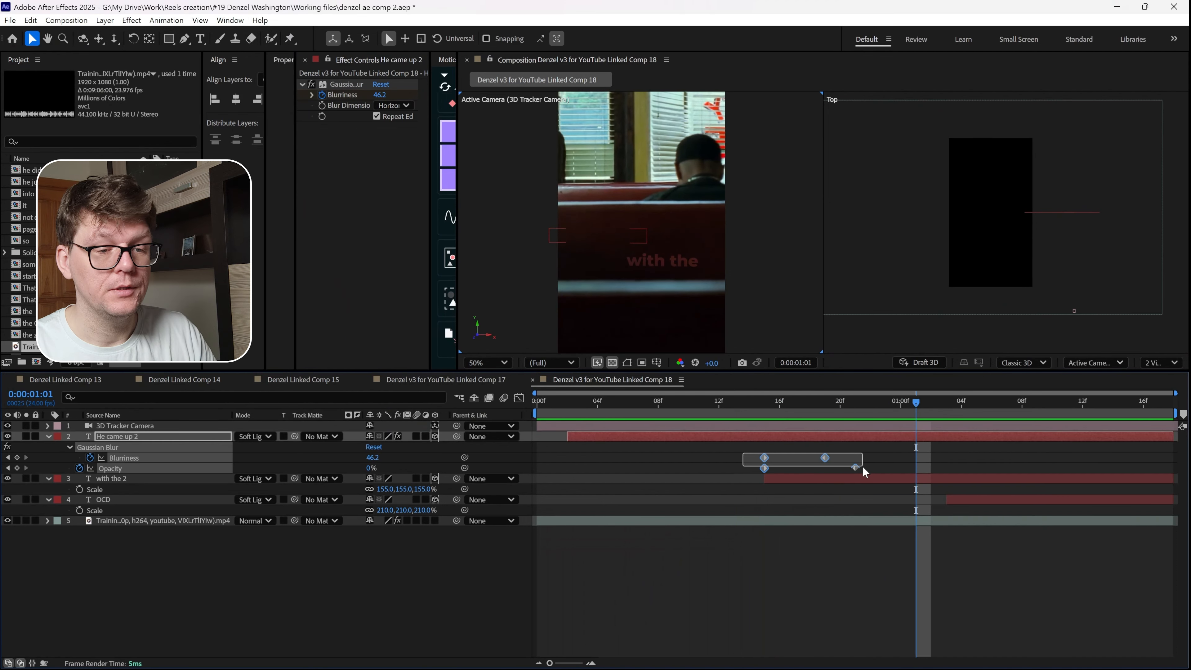
left_click(946, 411)
key("ctrl+c")
left_click(957, 477)
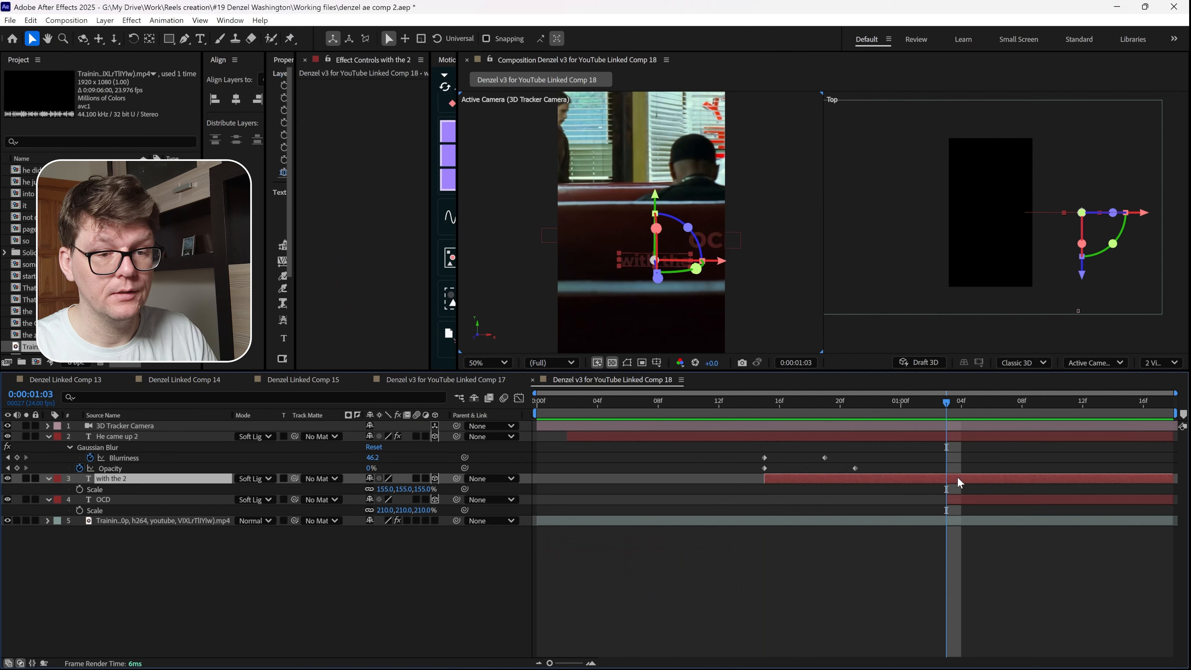
key("ctrl+v")
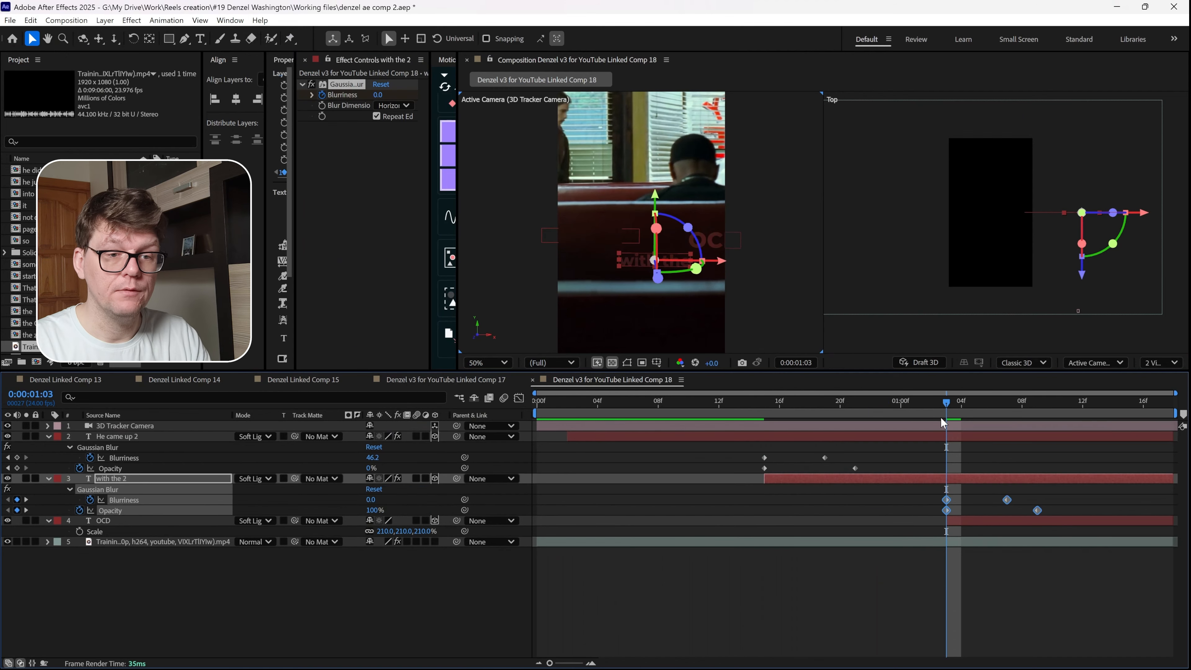
left_click_drag(946, 401, 1035, 407)
key("space")
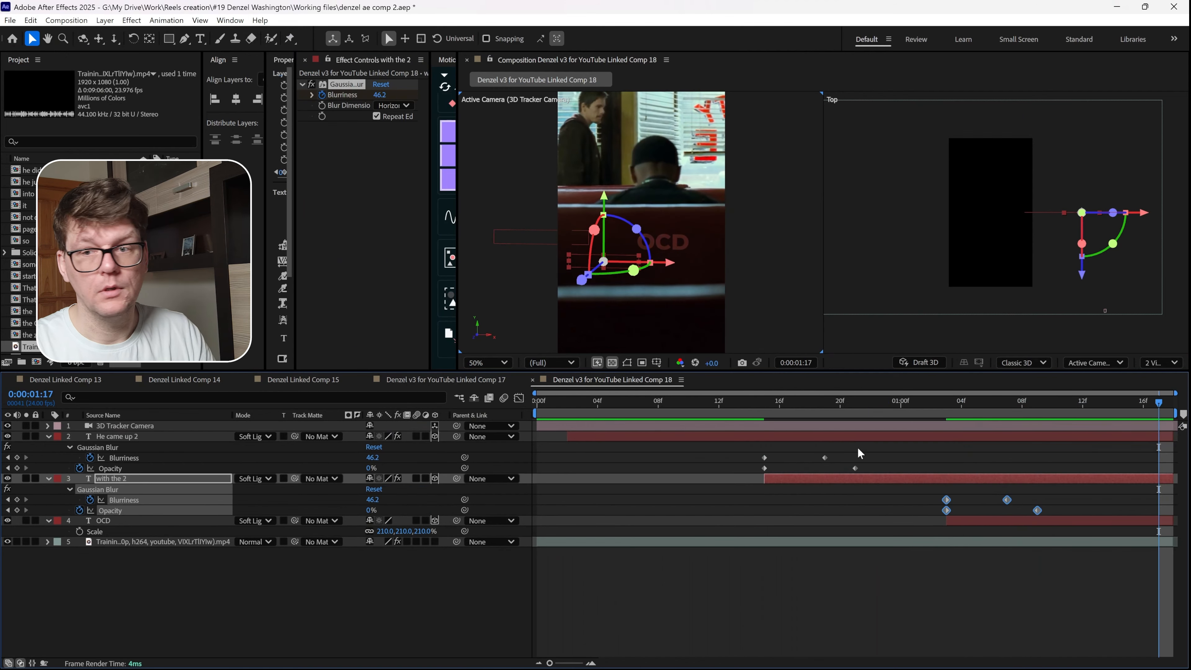
Save the After Effects project and switch to the Premiere Pro project
left_click(885, 576)
key("ctrl+s")
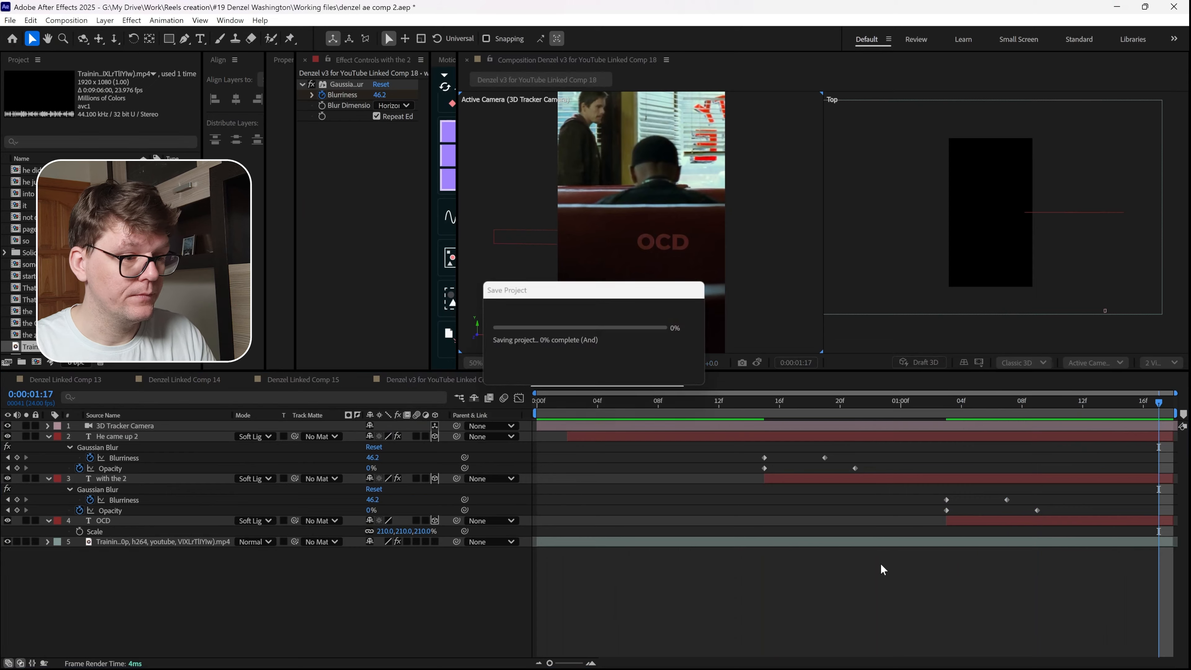
left_click_drag(328, 8, 327, 36)
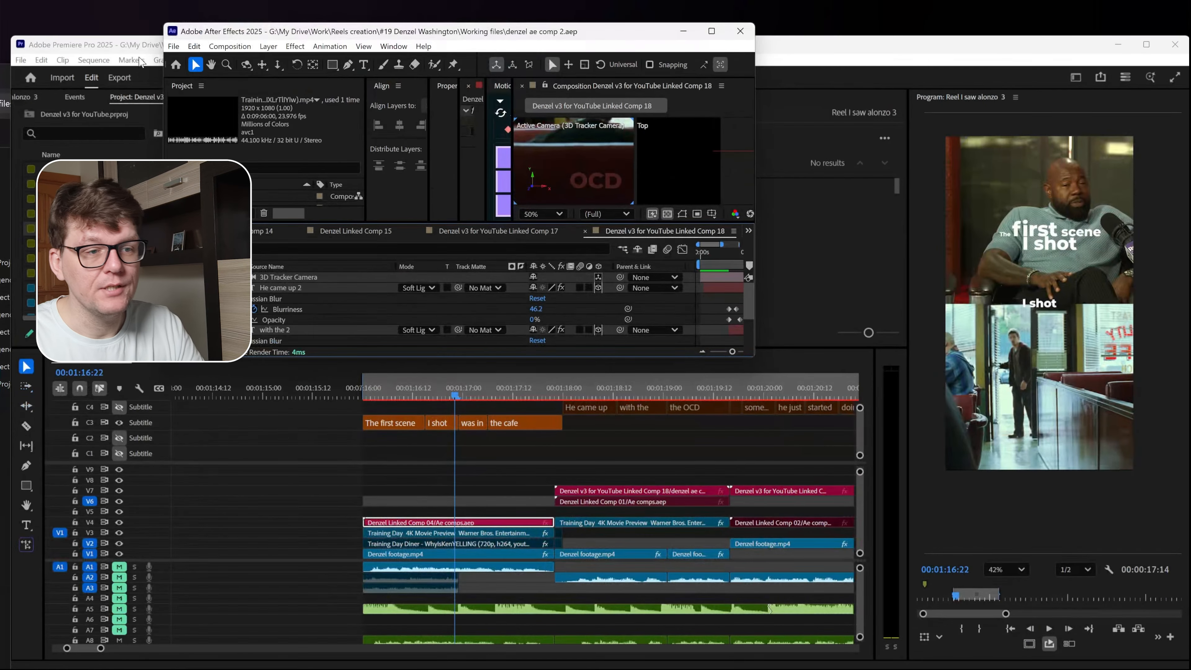
double_click(129, 45)
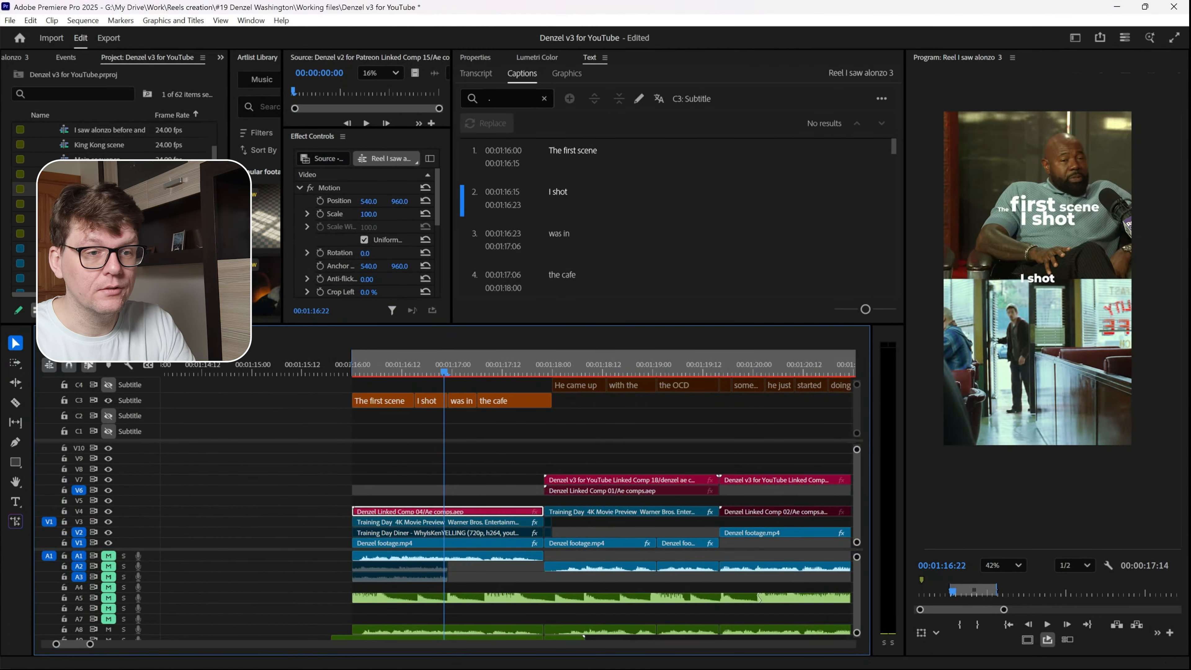
Scrub through the linked 3D caption shot in the "Reel I saw alonzo 3" sequence to check it
scroll(558, 439, "down", 1)
left_click_drag(570, 369, 674, 358)
scroll(634, 490, "down", 5)
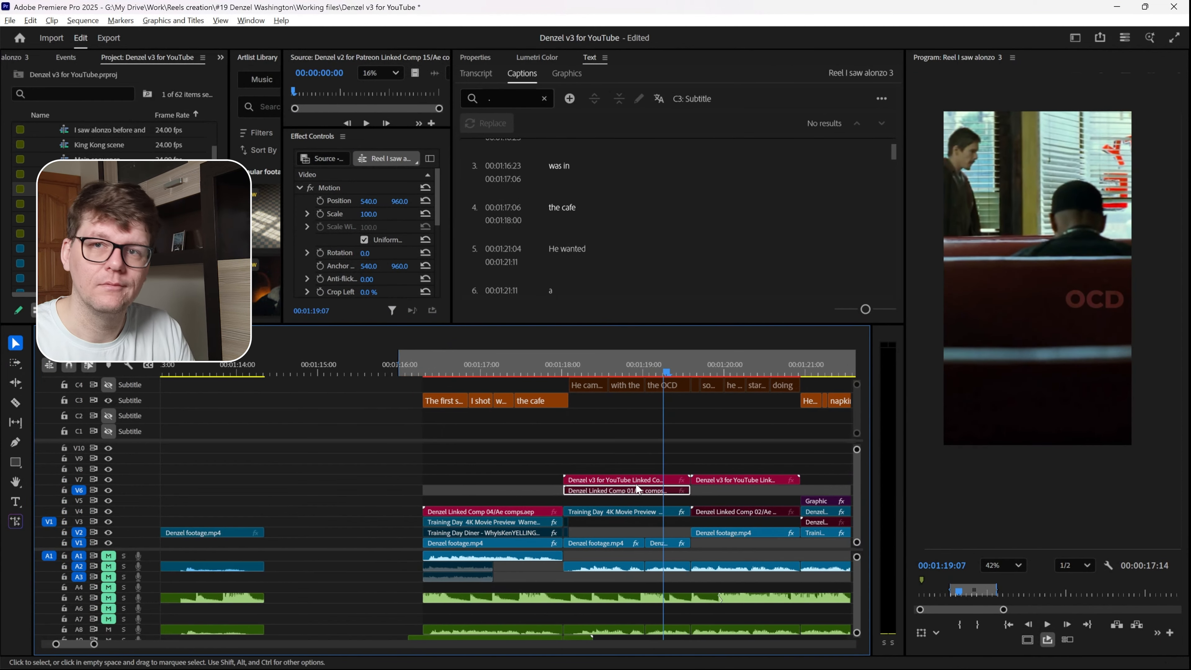
scroll(631, 495, "down", 2)
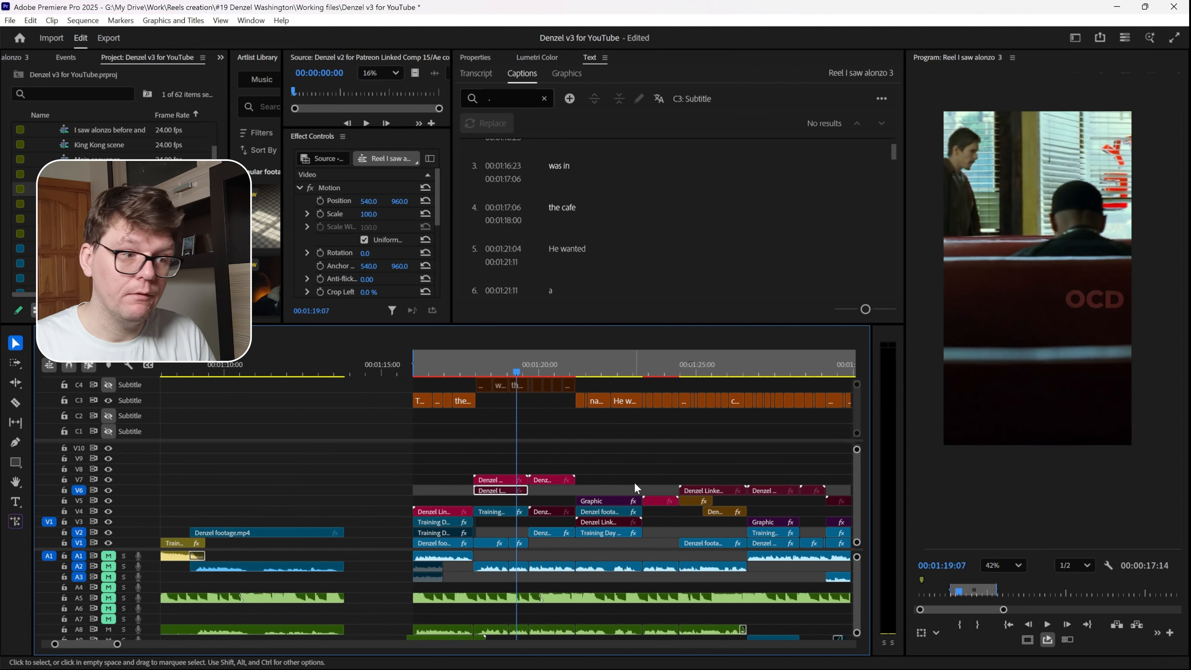
Open the "Reel I saw alonzo 2" sequence and go to its first split-screen shot at 00:01:16:18
left_click(197, 336)
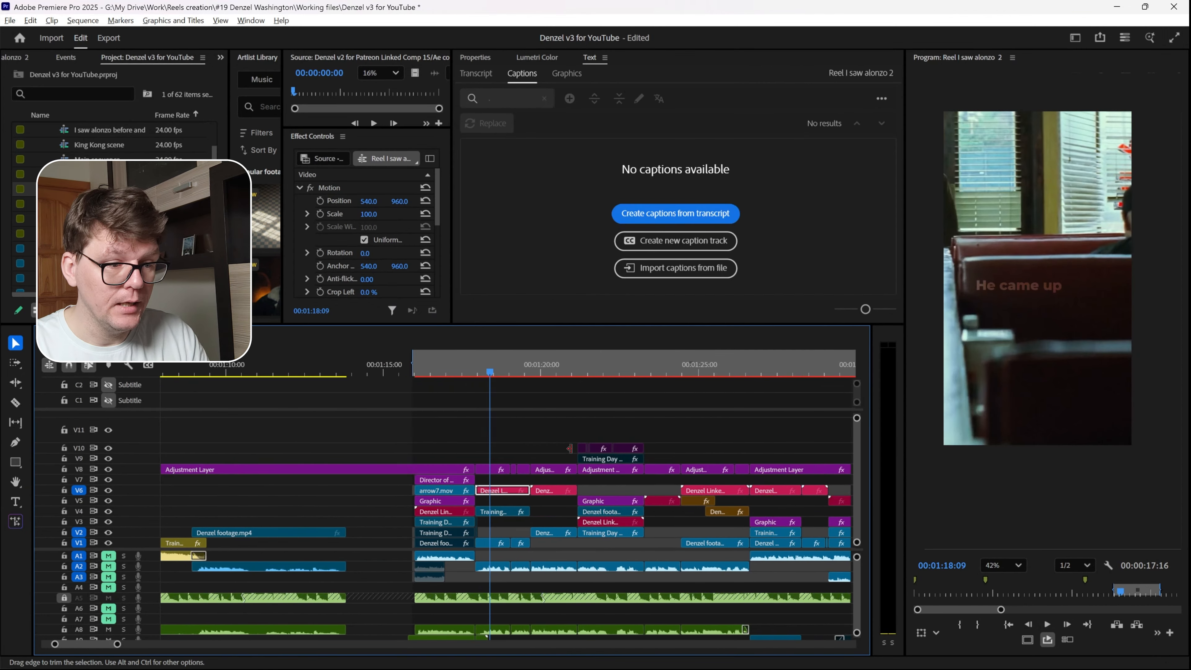
scroll(572, 463, "down", 3)
scroll(575, 463, "down", 2)
left_click(346, 374)
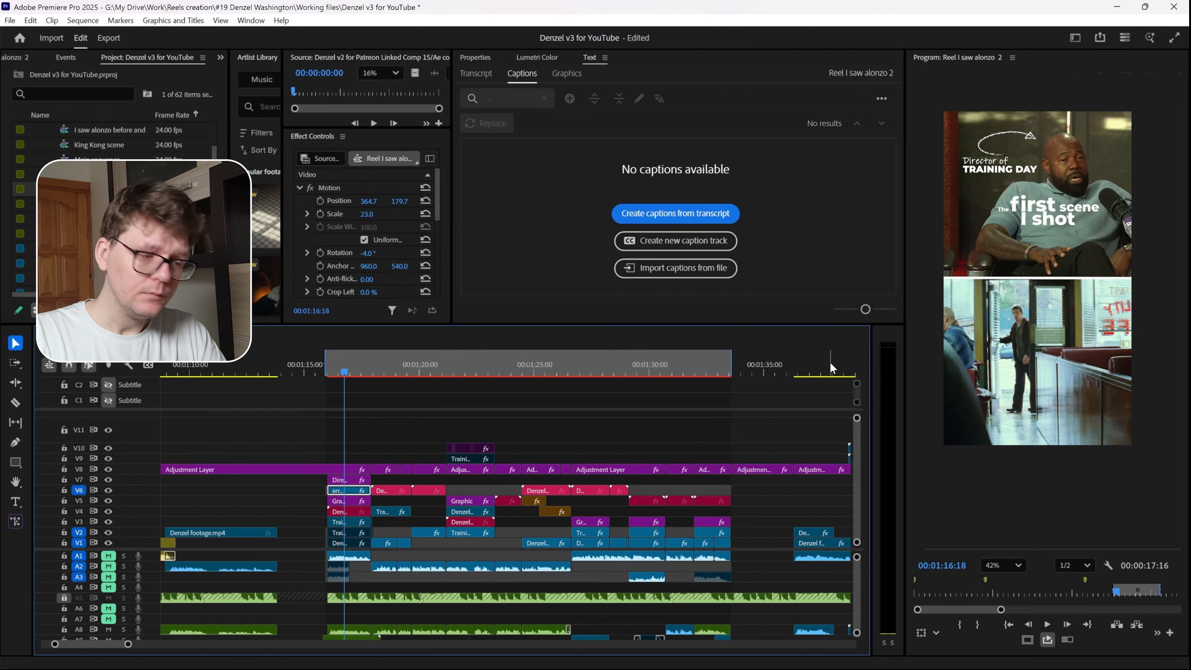
scroll(353, 423, "up", 4)
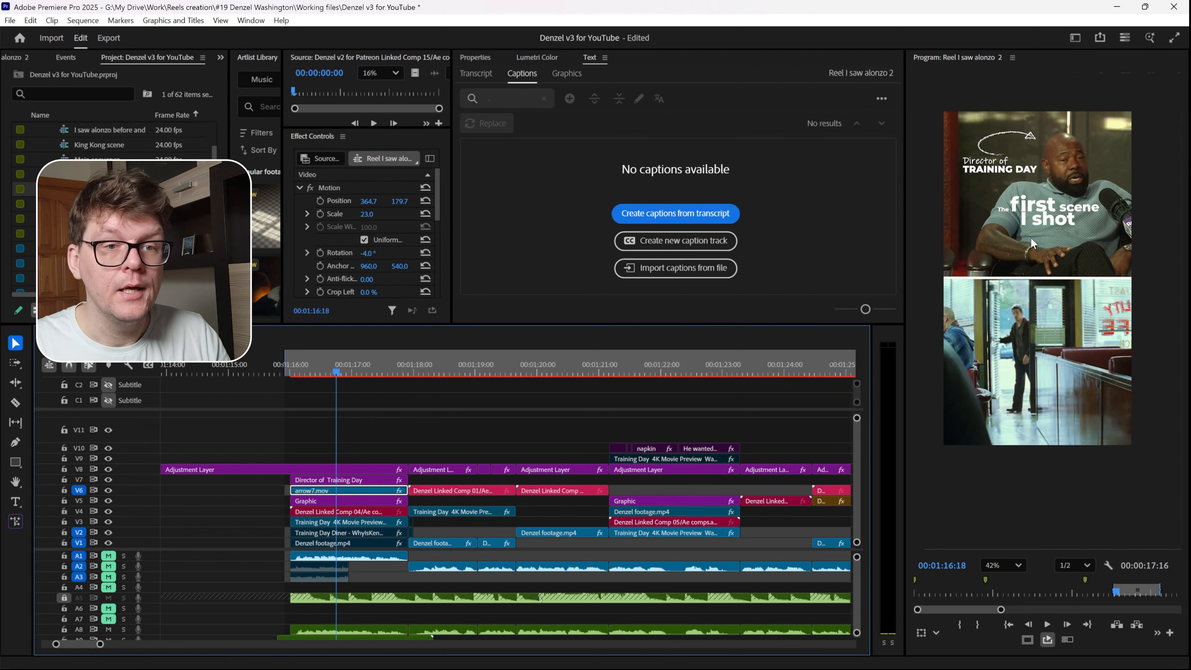
Examine the first split-screen shot up to 00:01:17:11, selecting its "Director of Training Day" title and the arrow7.mov clip
left_click(1036, 228)
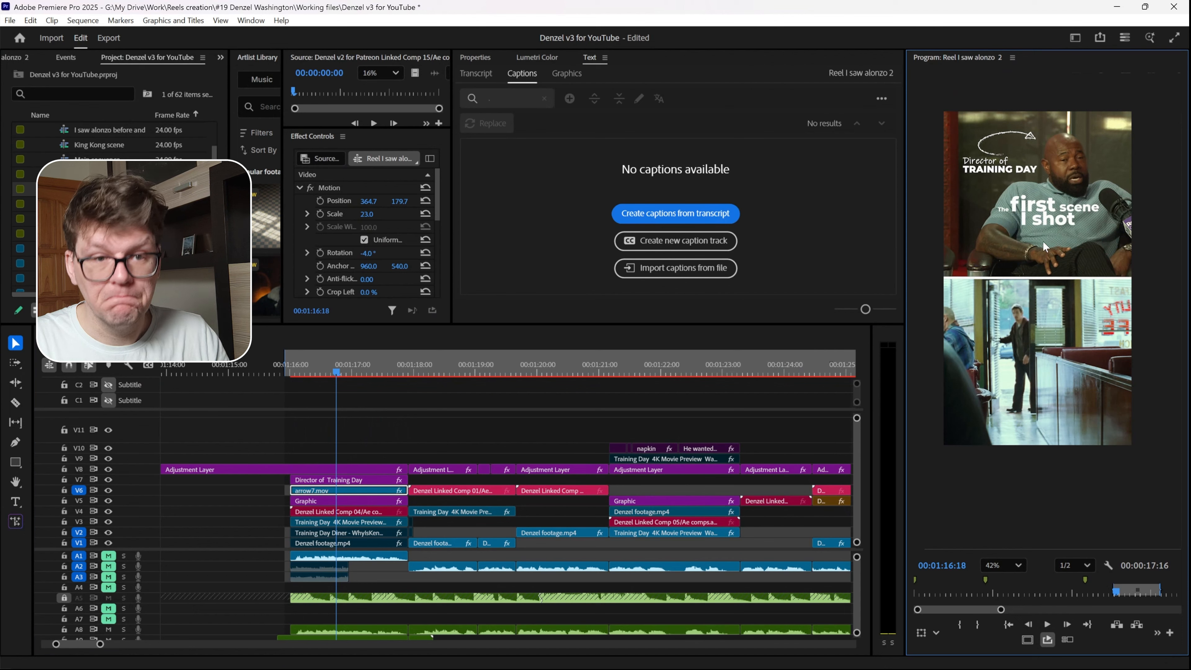
scroll(1042, 239, "up", 1)
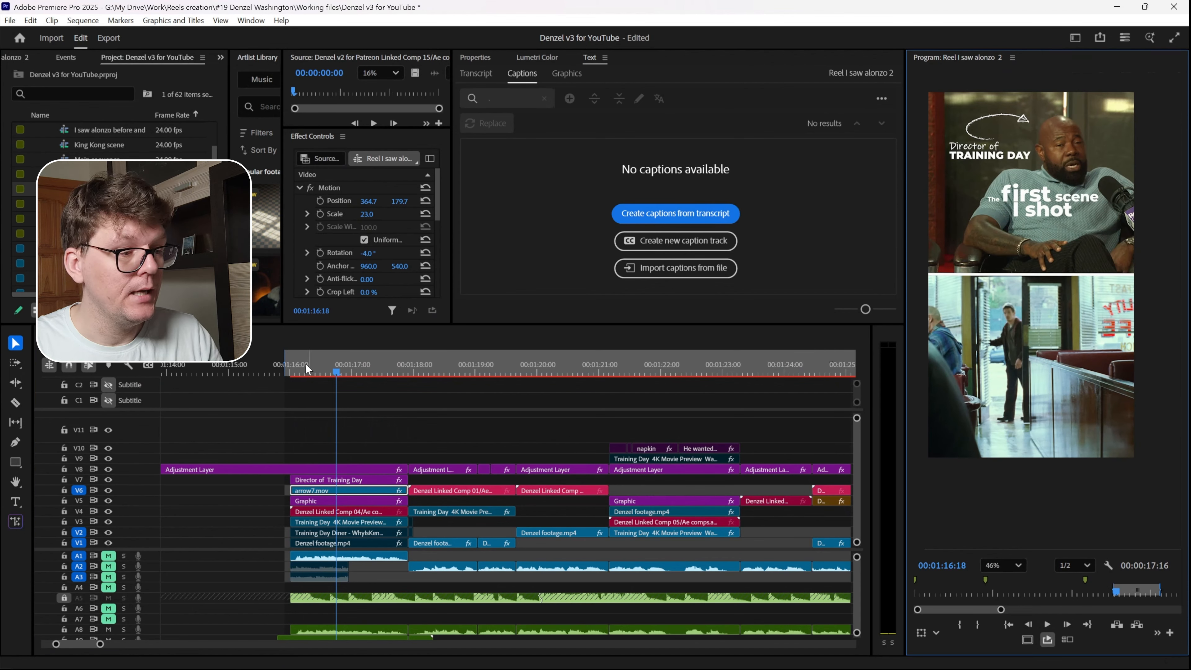
left_click_drag(298, 373, 382, 375)
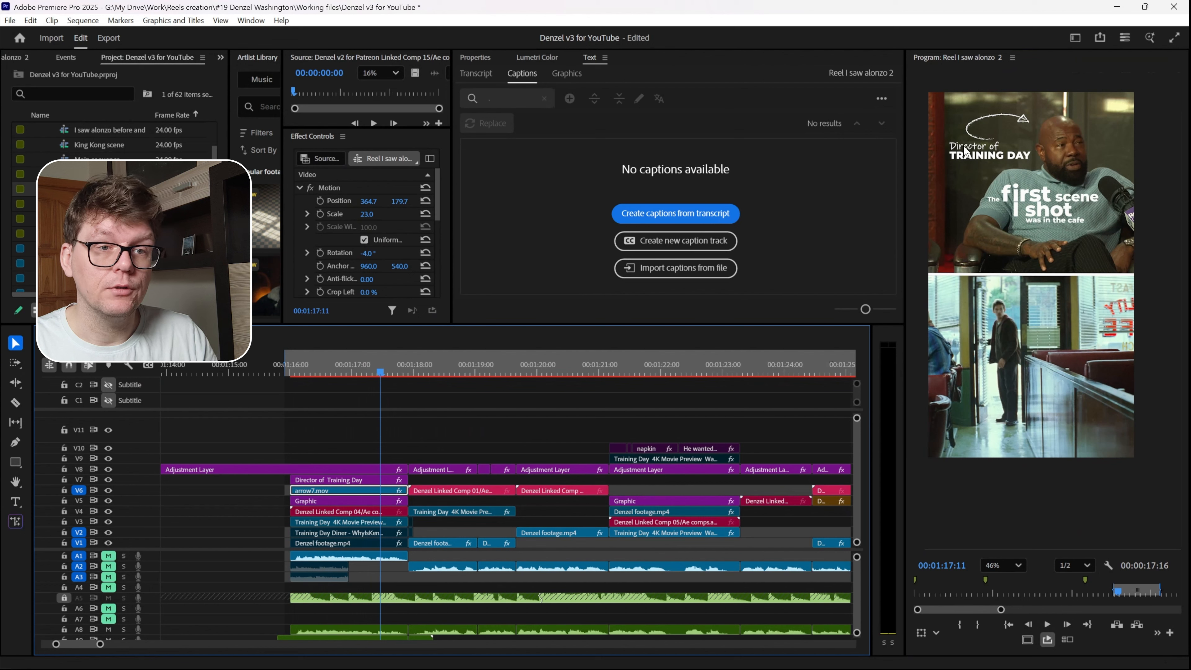
left_click(323, 479)
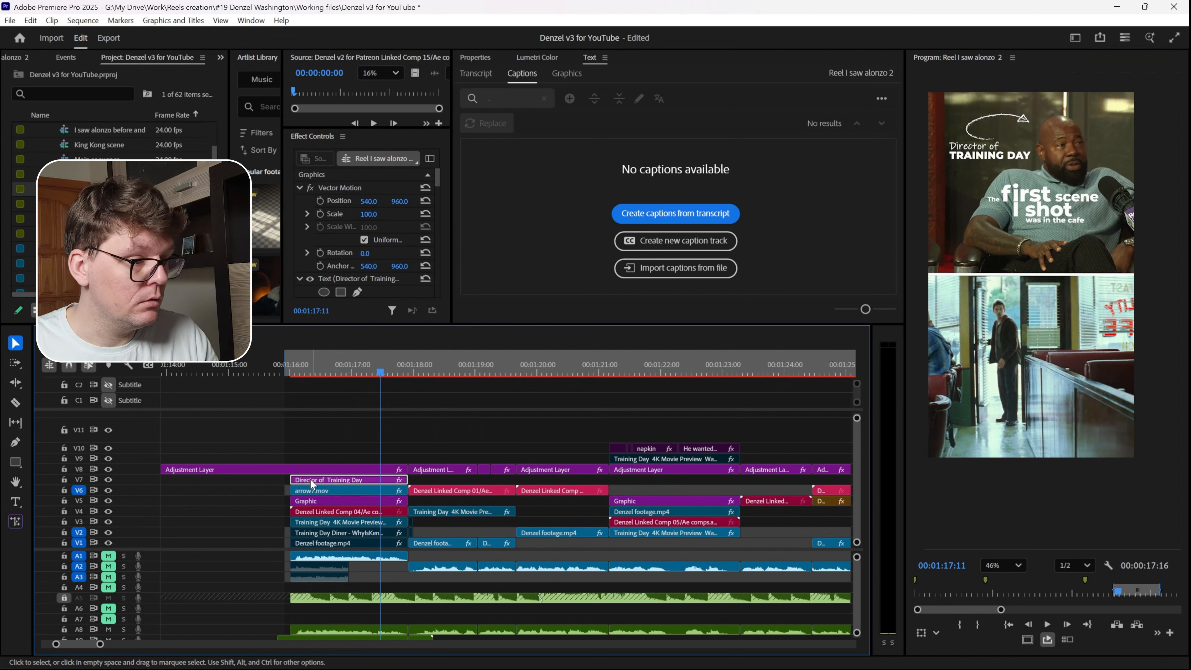
left_click(308, 491)
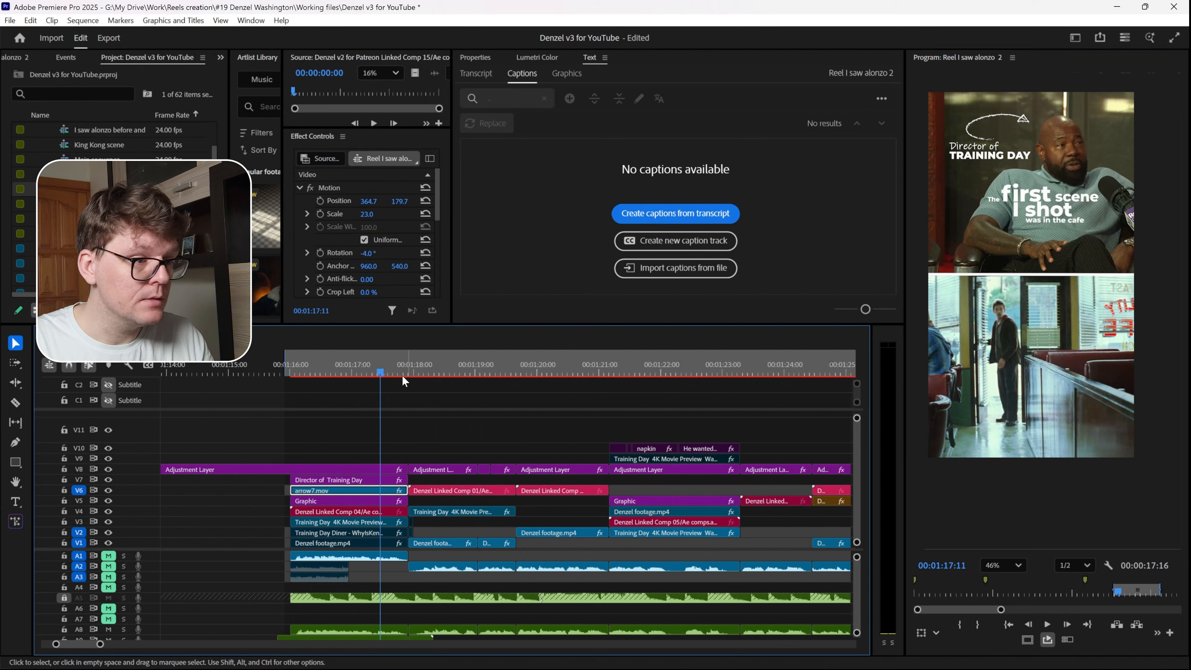
Scrub on through the following captioned shots to the "He wanted a cup" split screen at 00:01:22:16
left_click(425, 366)
left_click_drag(425, 364, 599, 337)
scroll(555, 497, "down", 6)
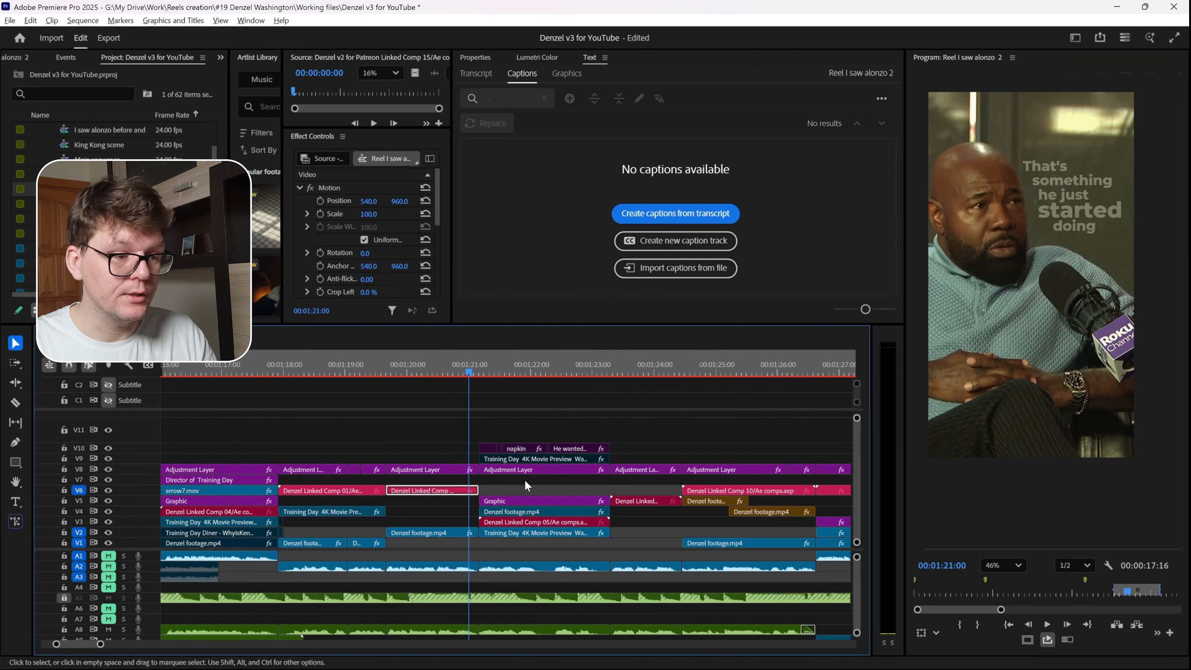
scroll(610, 481, "up", 1)
left_click_drag(479, 373, 569, 376)
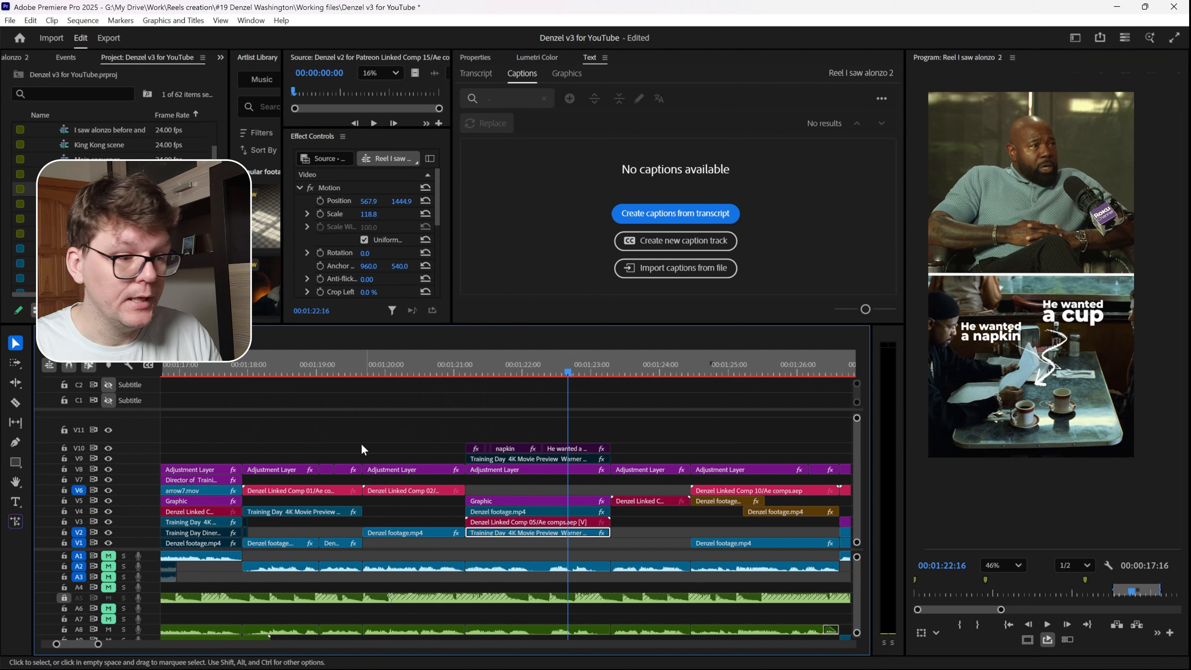
Check the white divider graphic, and draw a straight Pen line from the upper clip down to the coffee cups
left_click(499, 502)
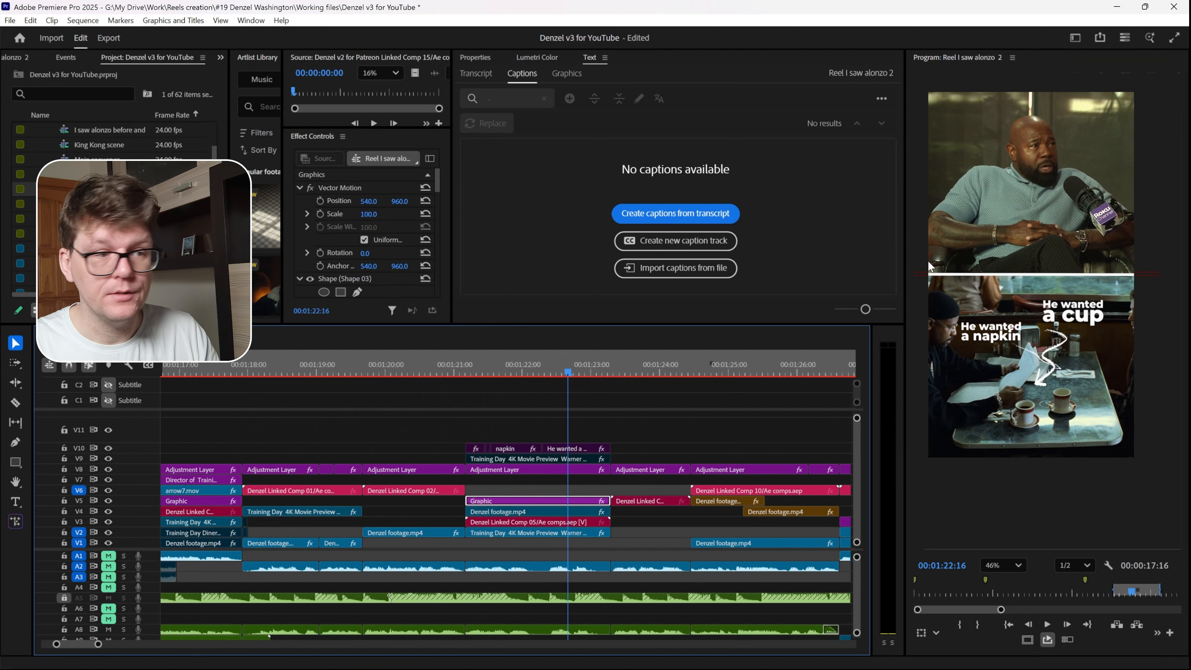
left_click(14, 442)
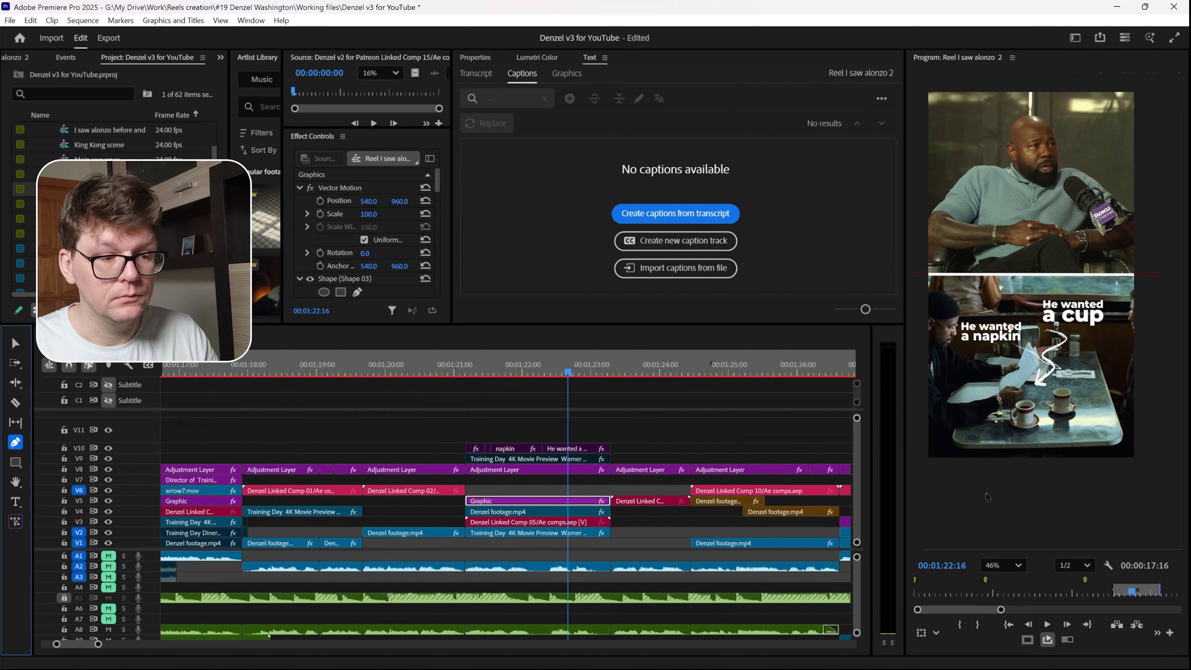
left_click(680, 427)
left_click(1033, 203)
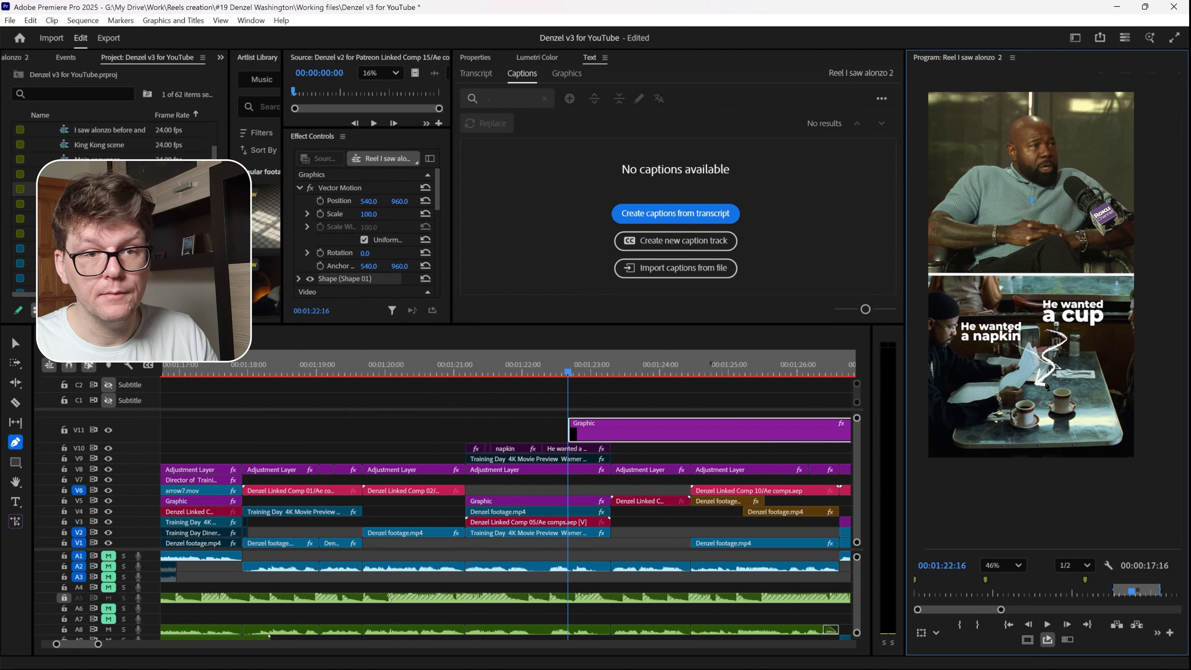
left_click(1047, 386)
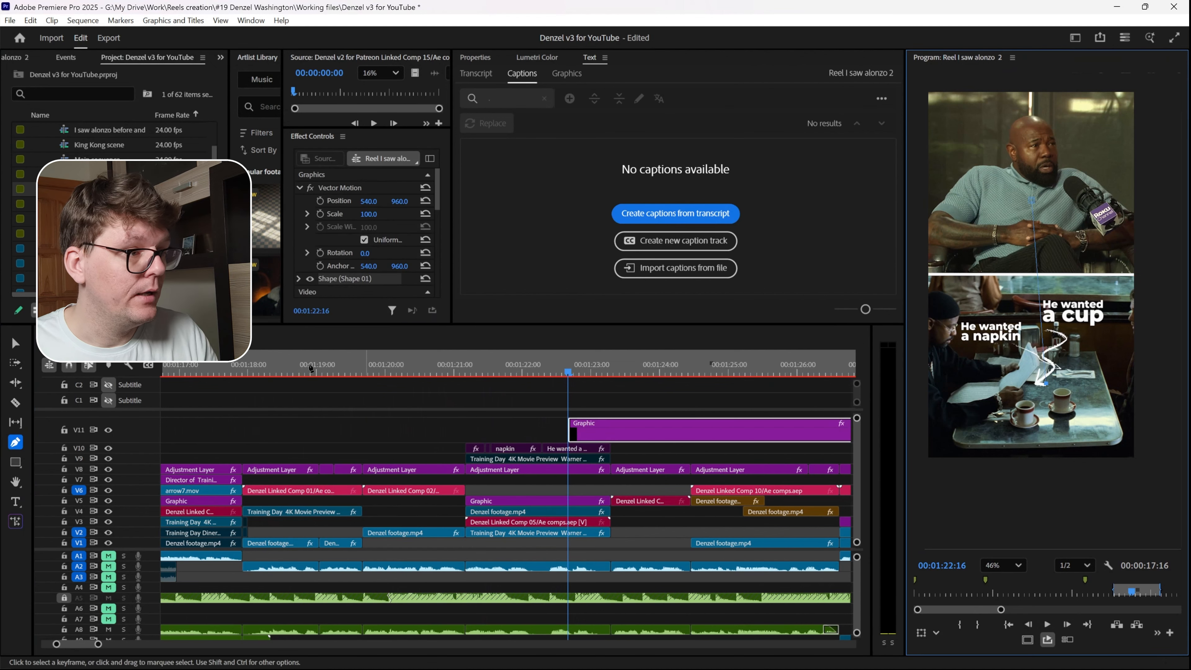
Turn off the drawn line's fill and give it a white 16 px stroke
scroll(334, 251, "down", 2)
left_click(299, 230)
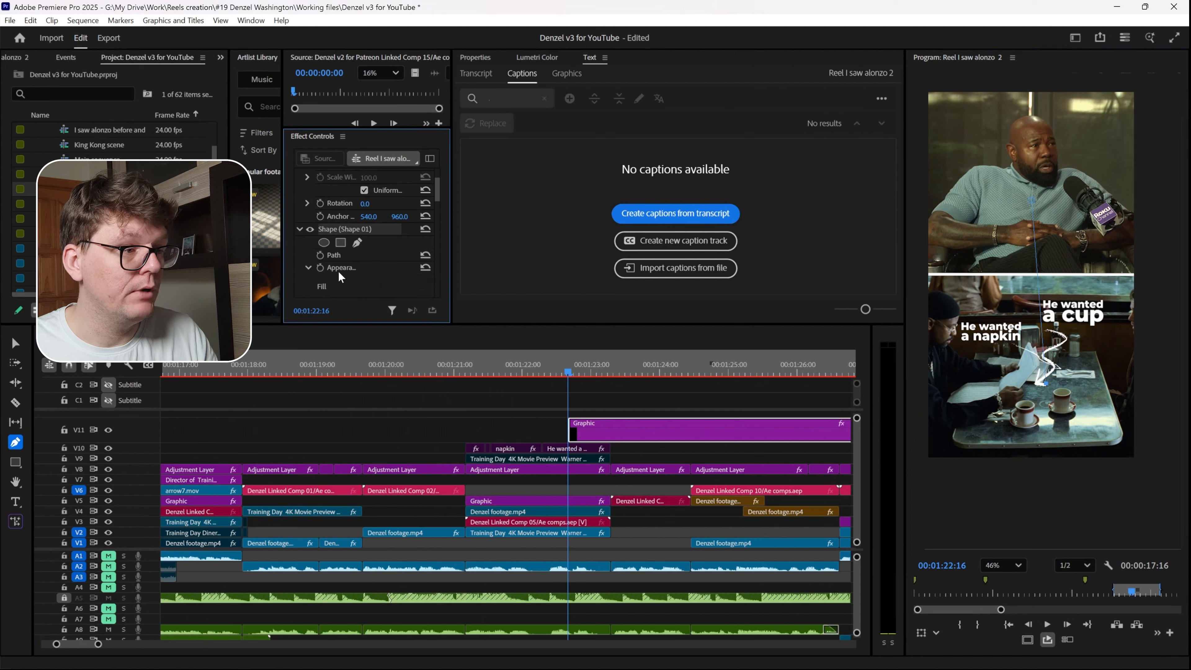
scroll(339, 261, "down", 4)
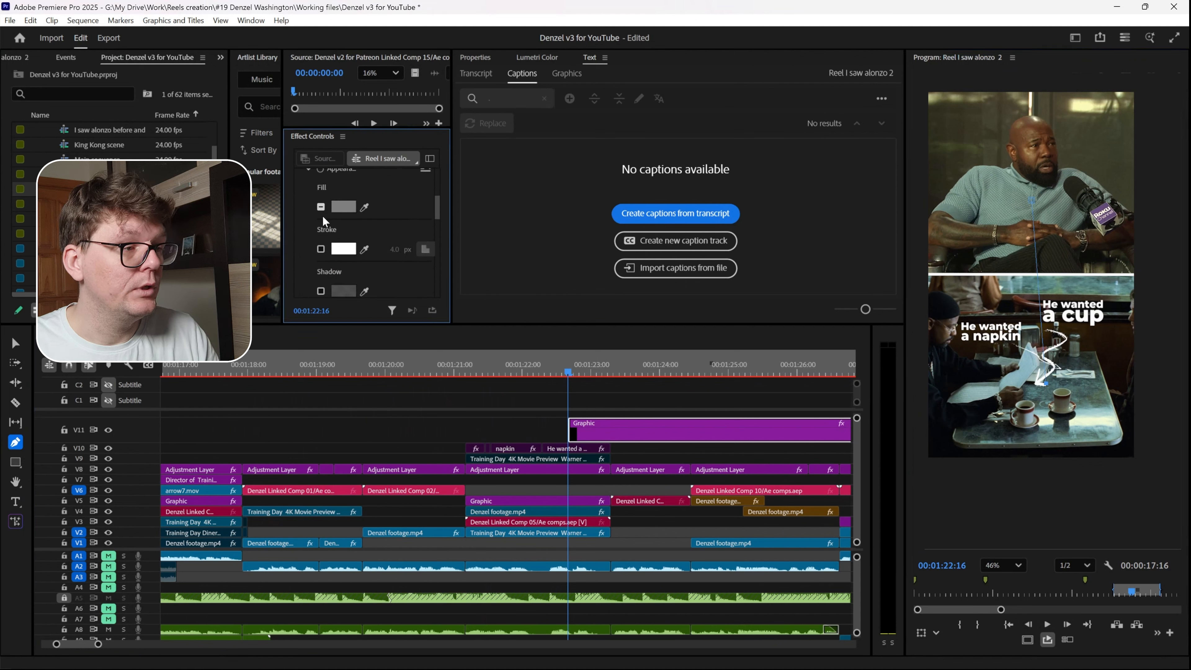
left_click(321, 249)
mouse_move(394, 249)
left_mouse_down()
mouse_move(425, 249)
mouse_move(400, 249)
left_mouse_up()
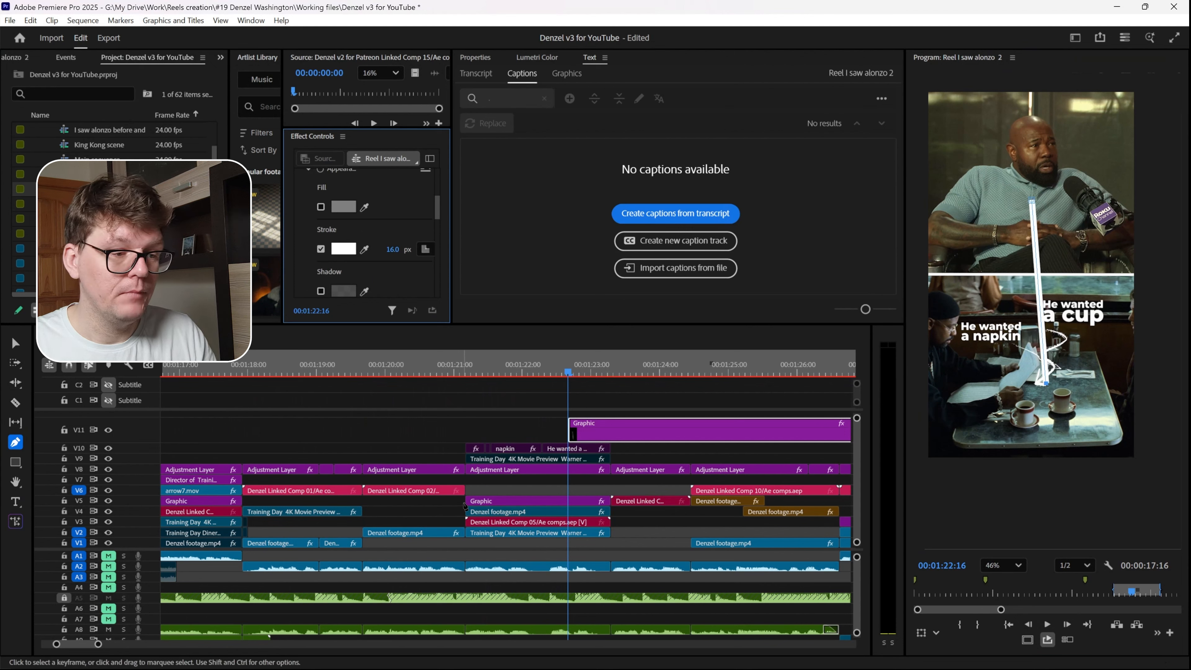
Delete the drawn line graphic from track V11
key("v")
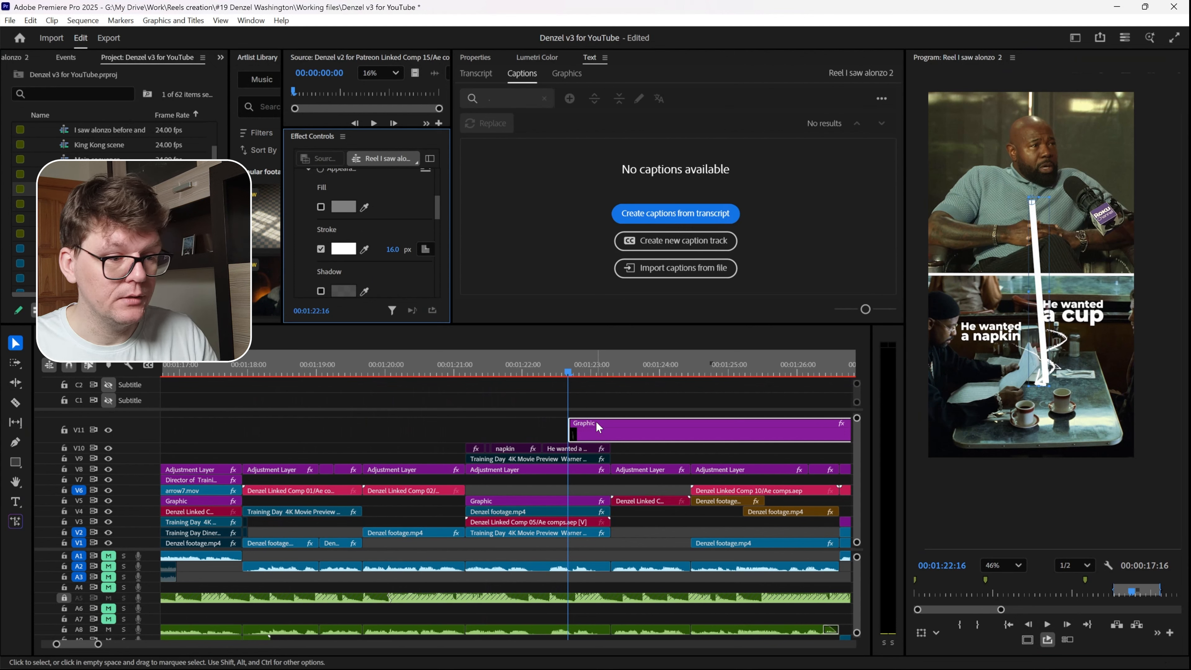
left_click(596, 426)
key("Delete")
key("minus")
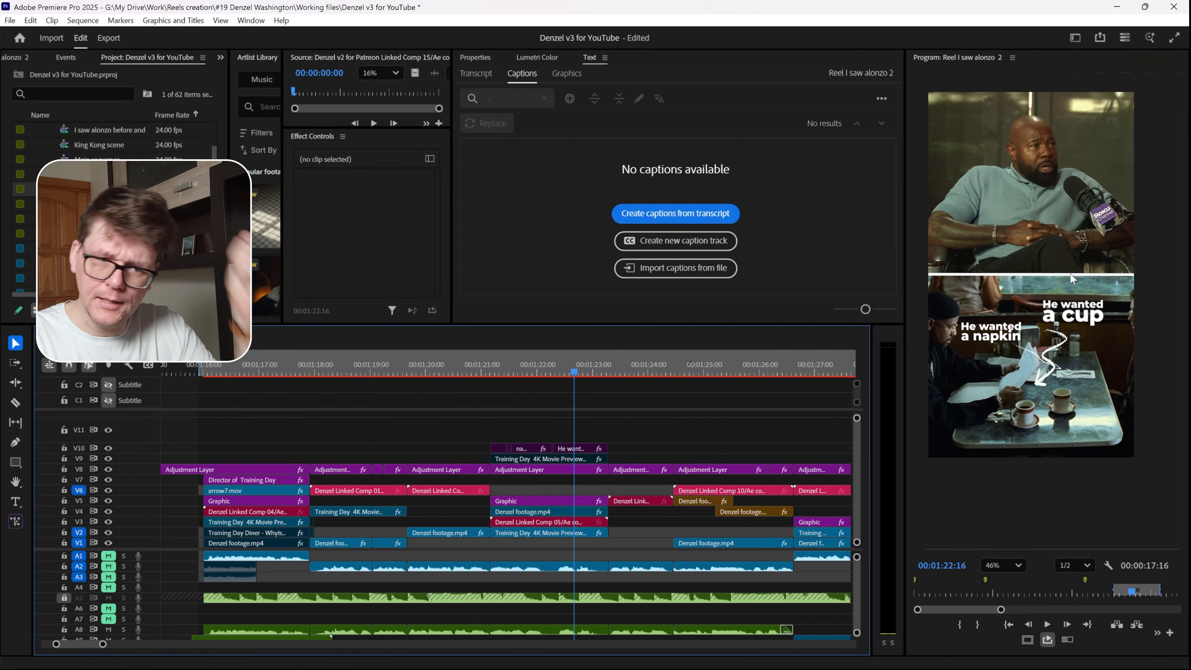
left_click(991, 276)
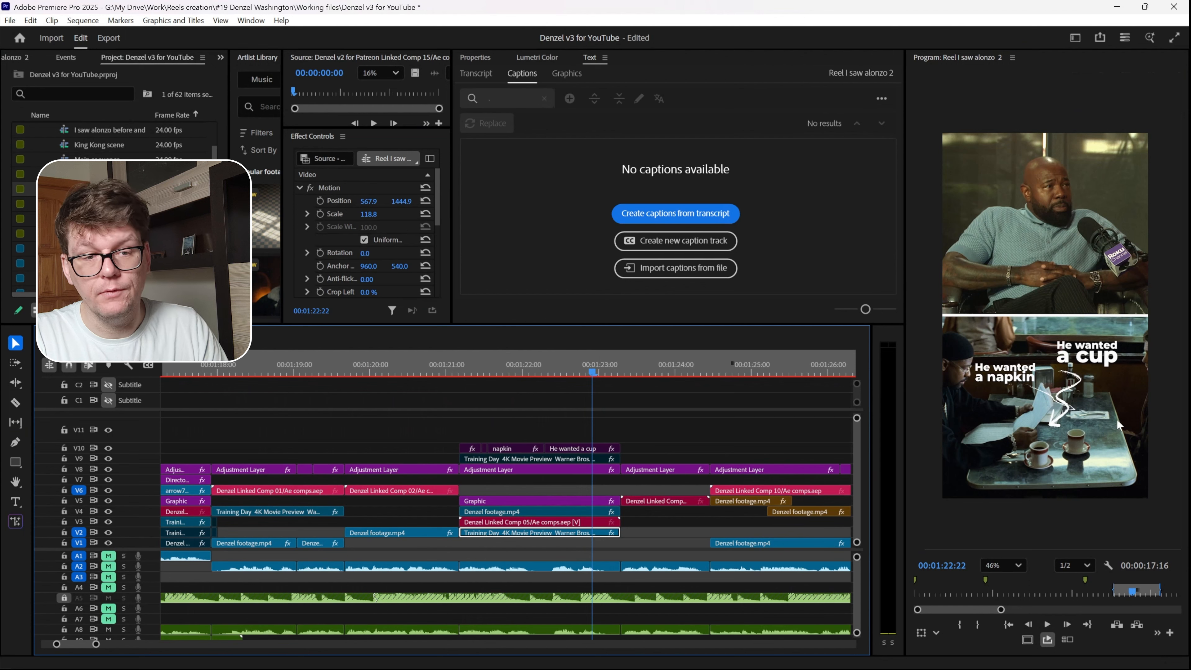
Play the napkin and cup split screen from 00:01:21:22, and scrub on to the "he just started doing" shot at 00:01:24:05
left_click_drag(468, 367, 524, 368)
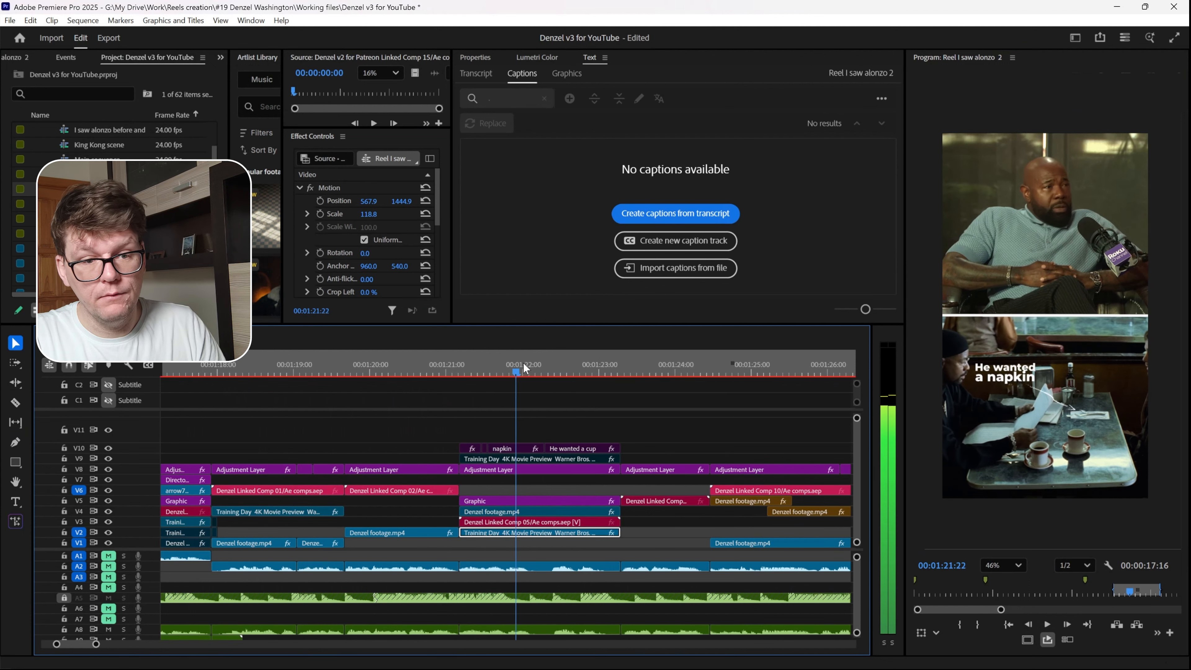
key("space")
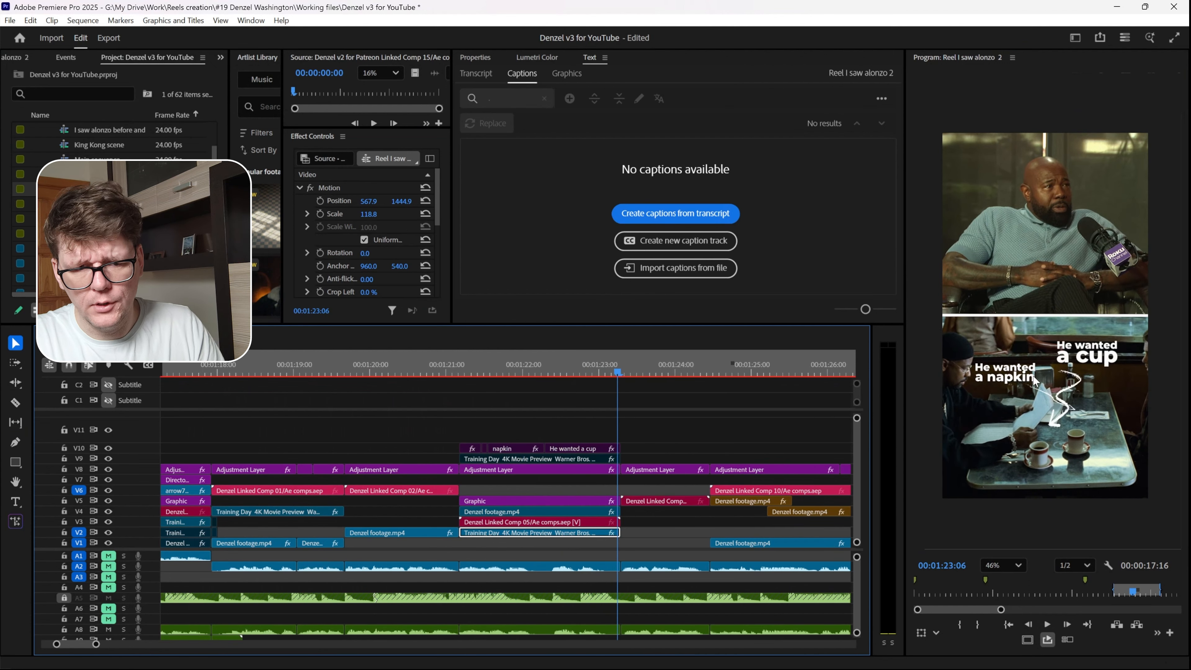
scroll(670, 455, "down", 2)
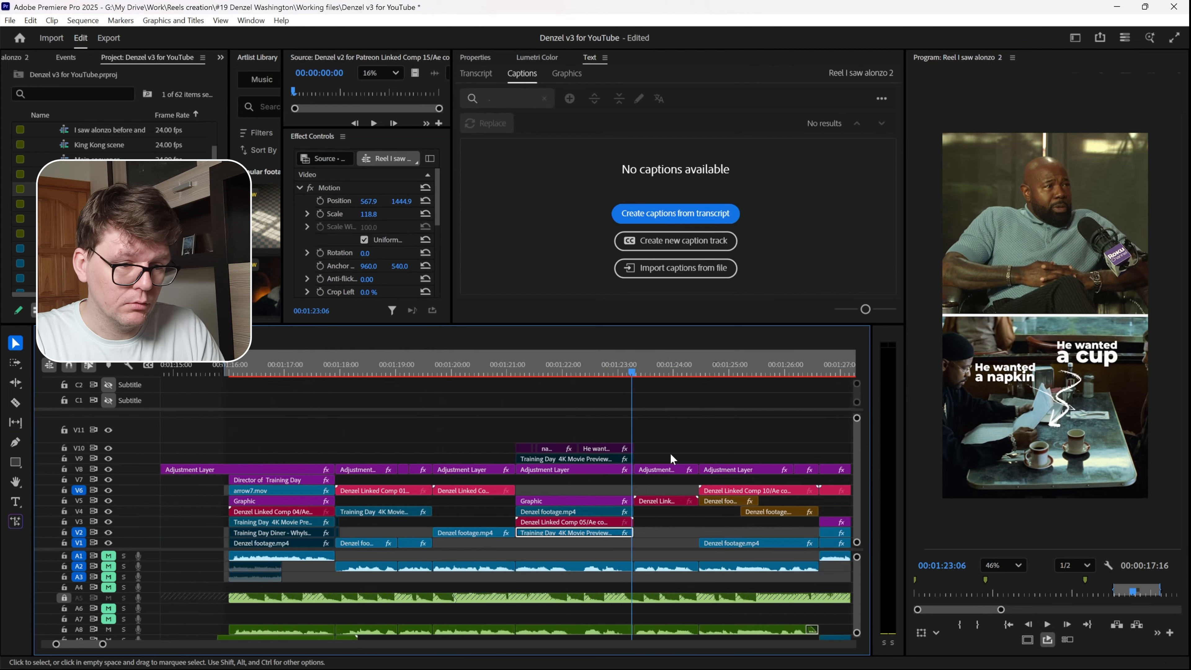
scroll(670, 456, "down", 3)
left_click_drag(503, 367, 555, 369)
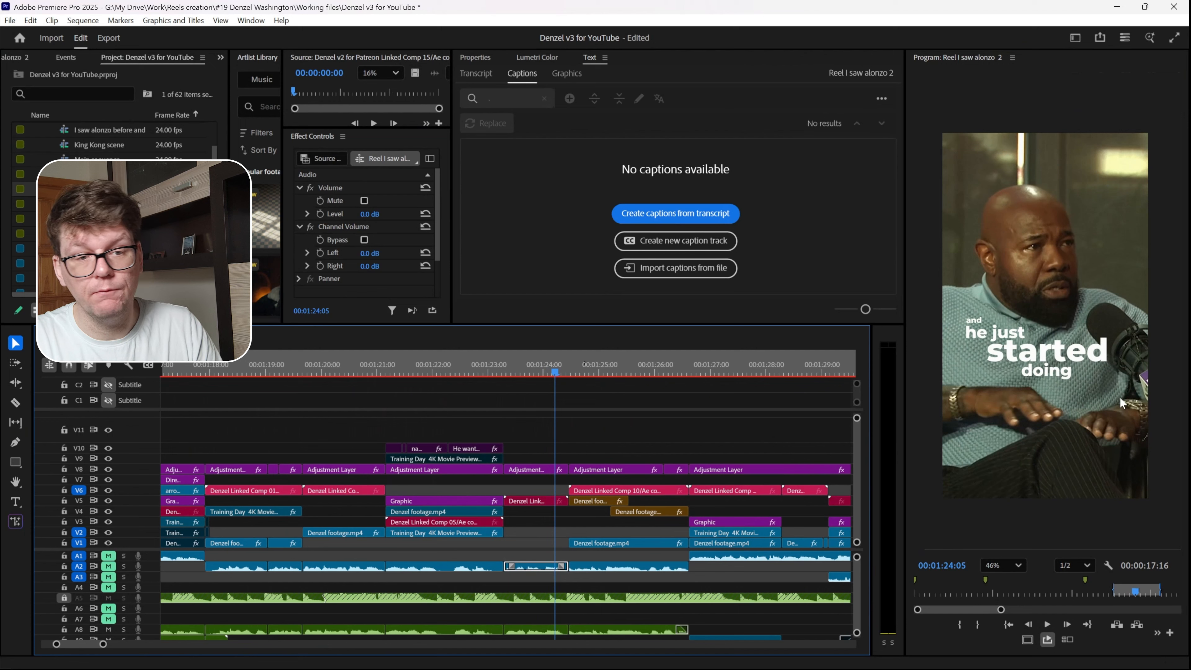
Scrub through the following shots to the "when he was sitting there" split screen, stopping at 00:01:27:11
left_click(592, 371)
left_click_drag(617, 358, 713, 362)
scroll(712, 399, "right", 4)
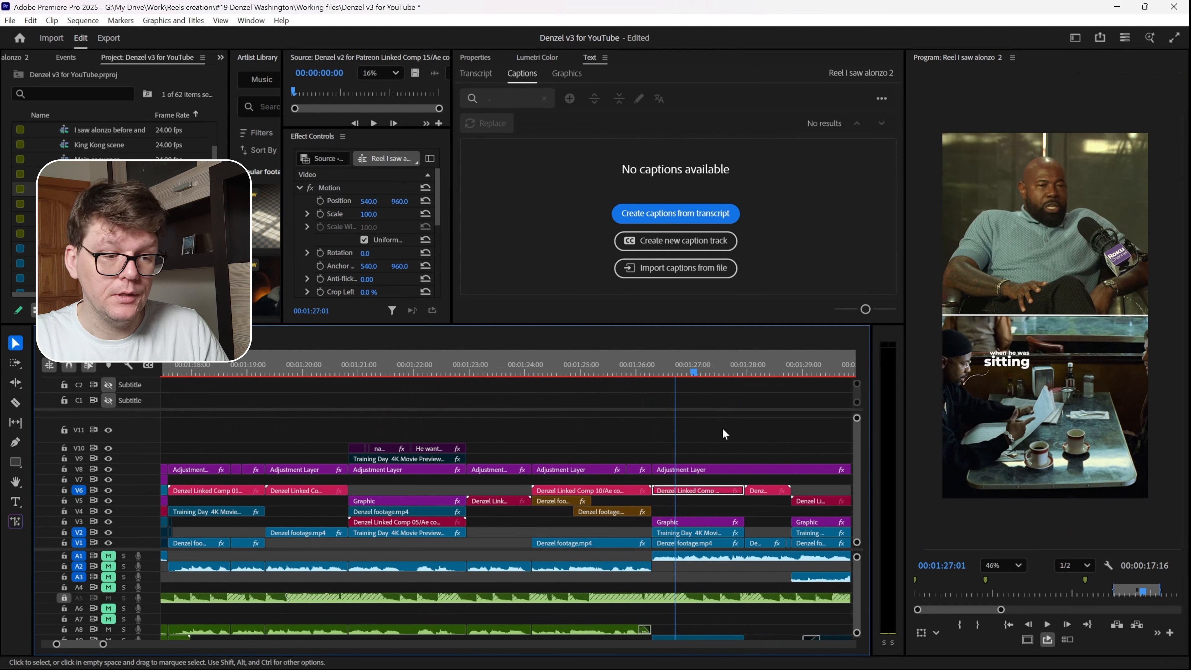
left_click(565, 368)
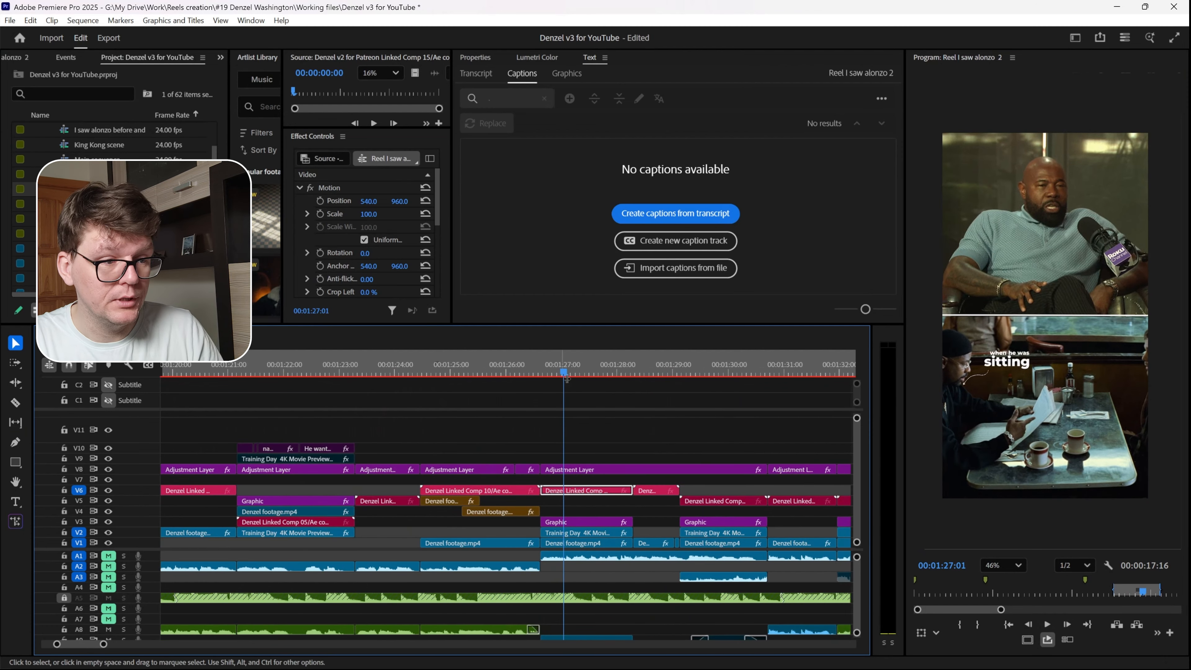
mouse_move(566, 373)
left_mouse_down()
mouse_move(598, 371)
mouse_move(587, 372)
left_mouse_up()
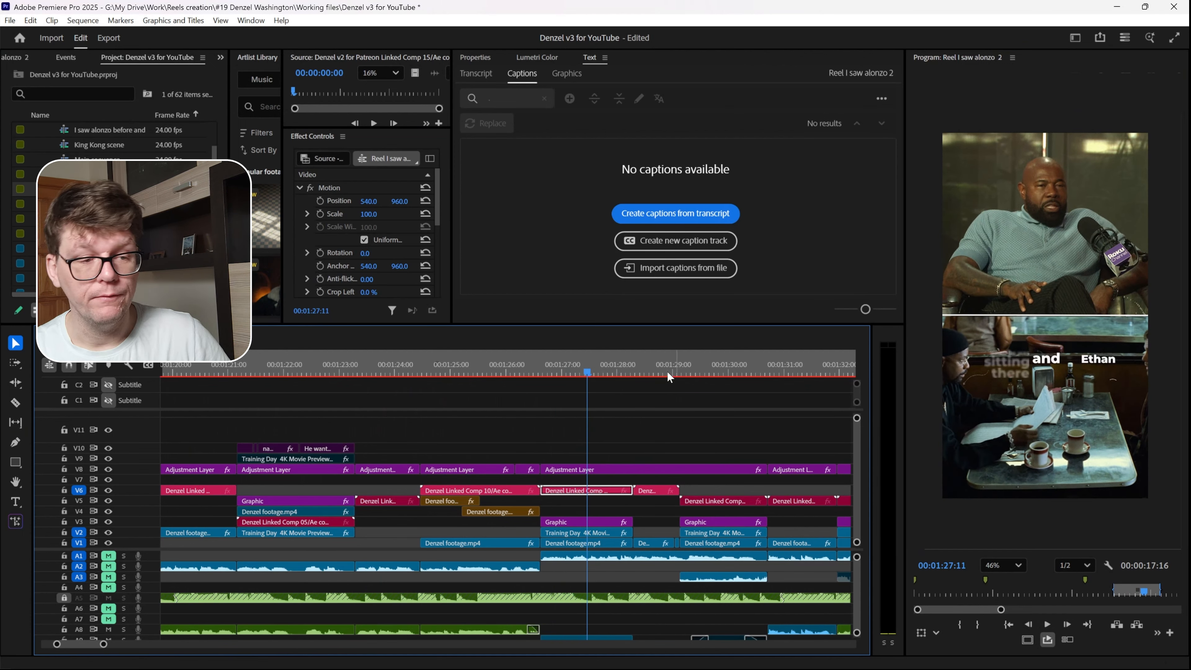
Scrub past the second diner split screen to the "started to get comfortable" caption shot at 00:01:31:16
left_click(722, 532)
left_click_drag(704, 372, 783, 379)
scroll(750, 411, "down", 4)
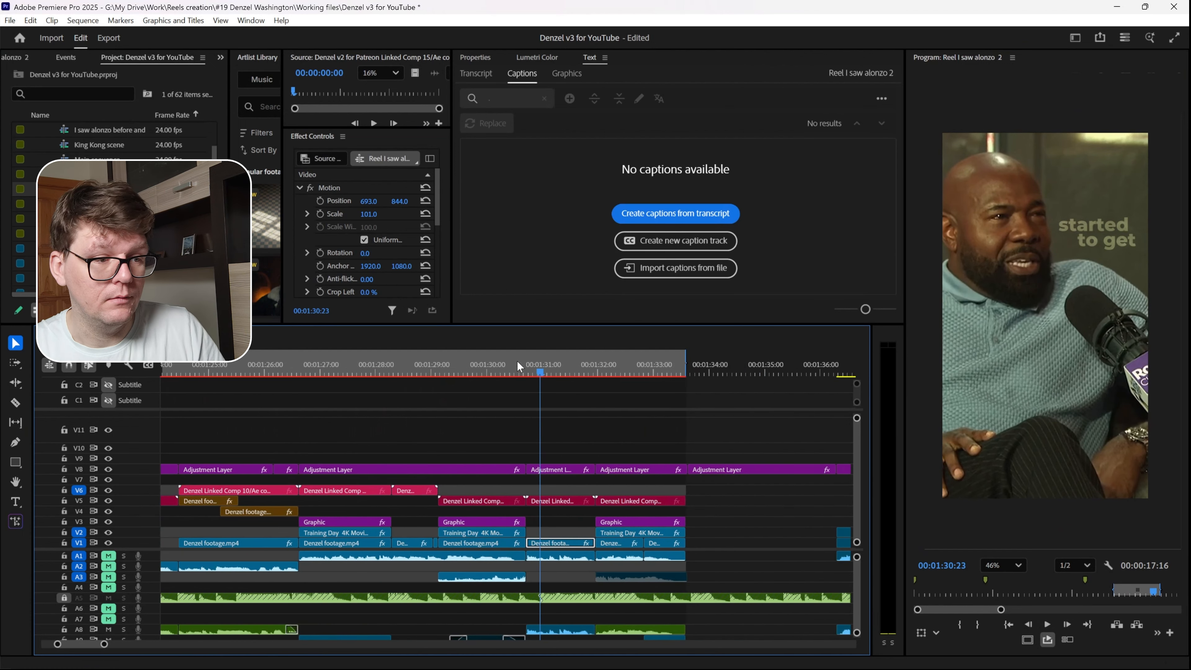
left_click_drag(516, 363, 579, 361)
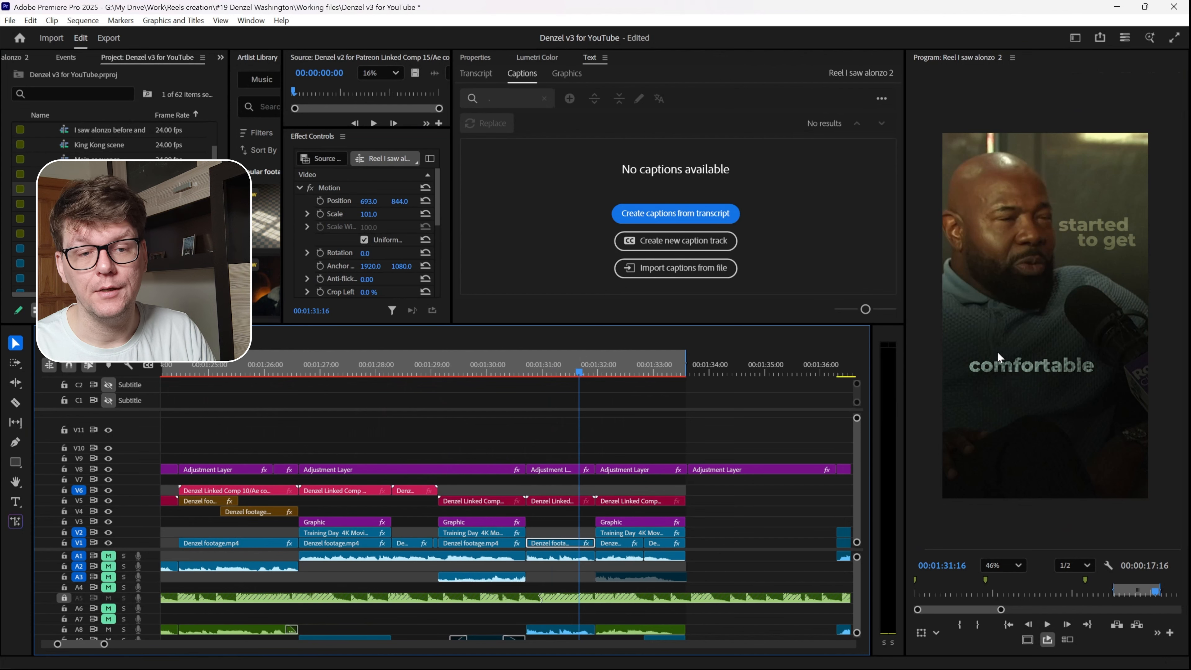
Open the linked comp on track V5 under the playhead in After Effects for editing
left_click(565, 503)
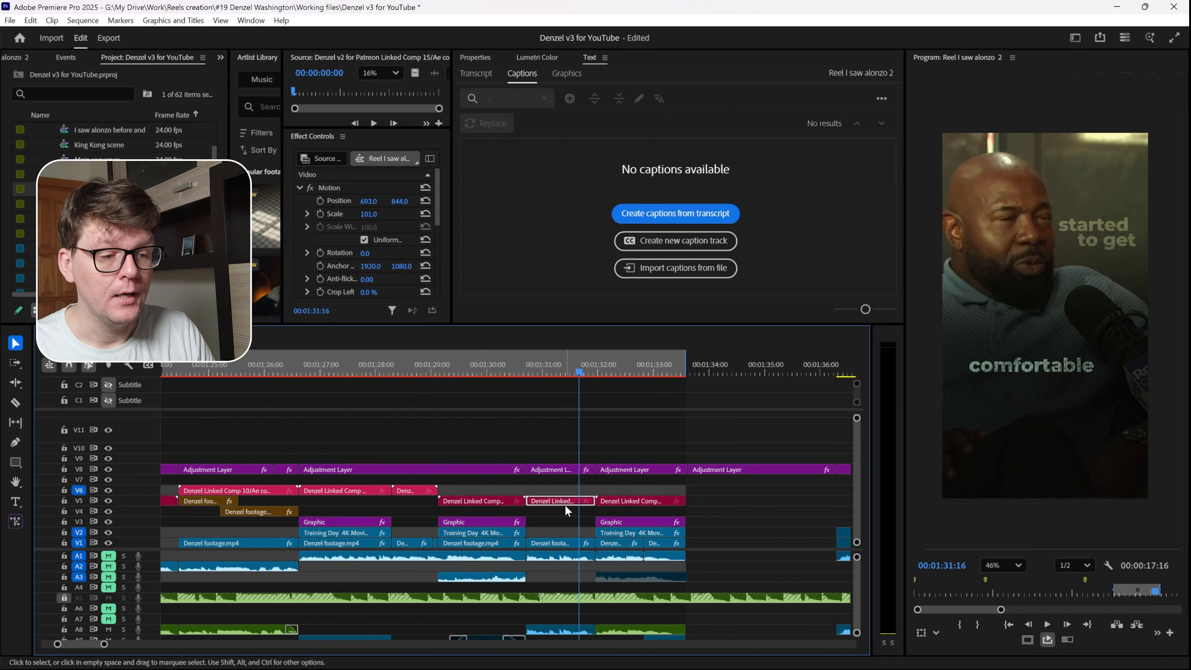
right_click(563, 500)
left_click(640, 352)
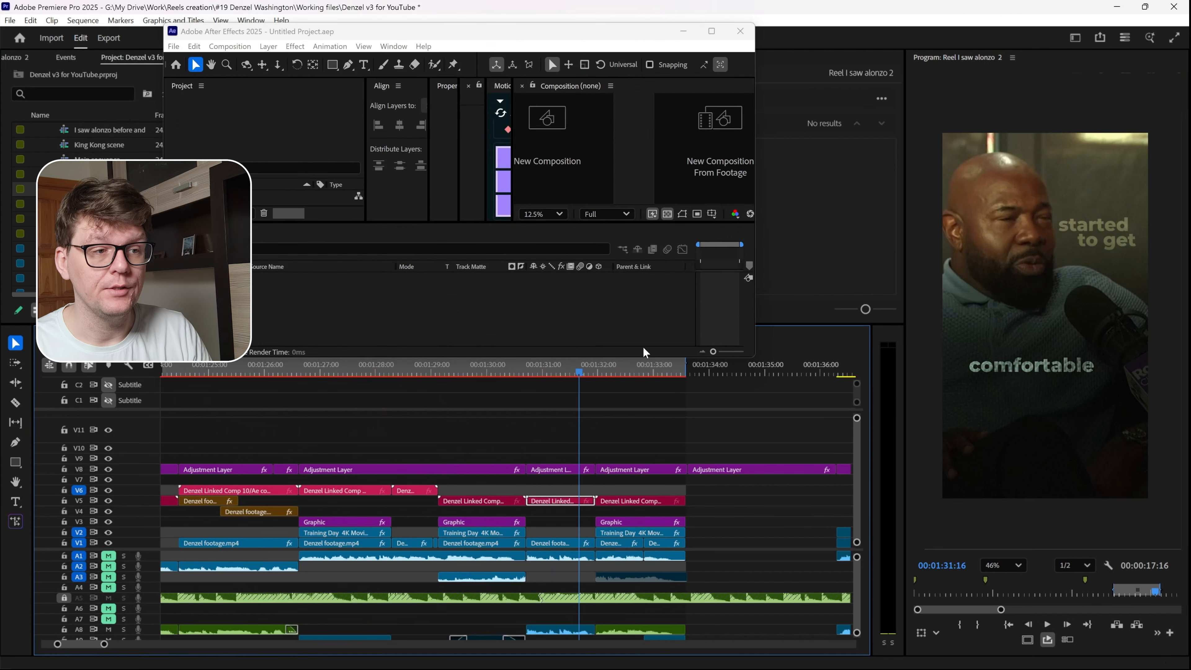